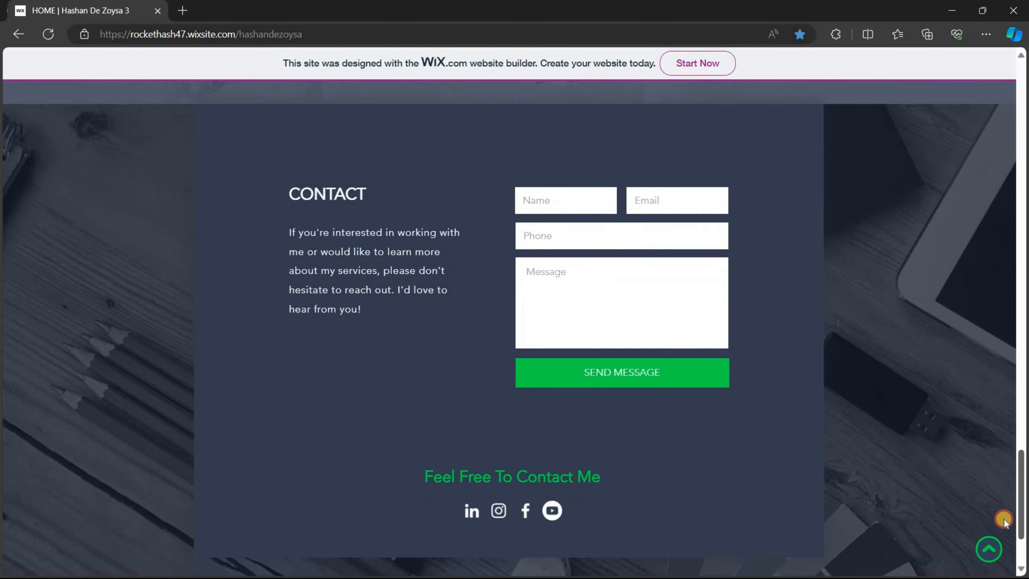
Scroll the published portfolio back up to its header and bring up the taskbar
{"action": "left_click", "coordinate": [988, 549]}
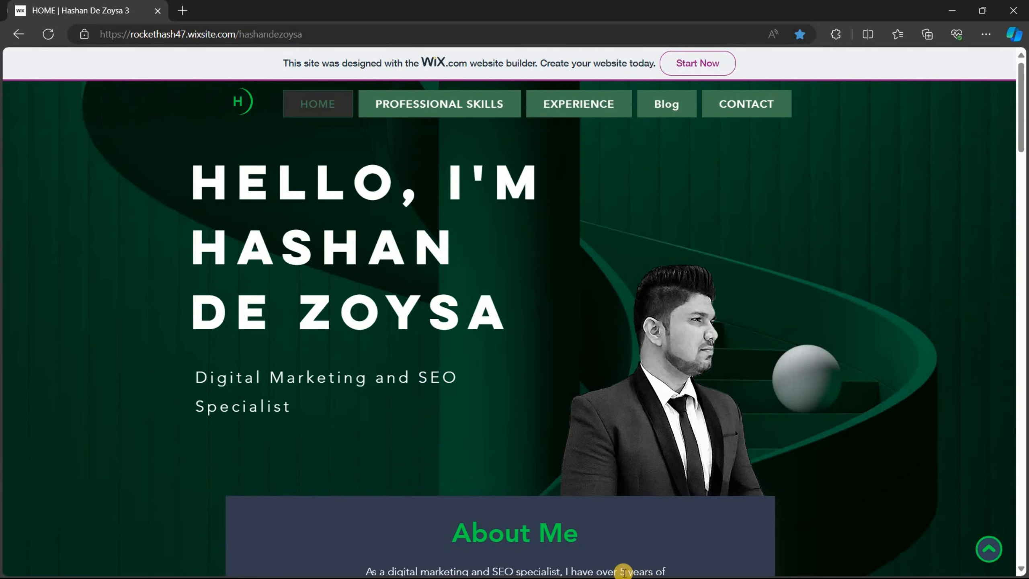
{"action": "key", "text": "super"}
Bring the LinkedIn browser window forward and switch to the Google tab
{"action": "left_click", "coordinate": [649, 565]}
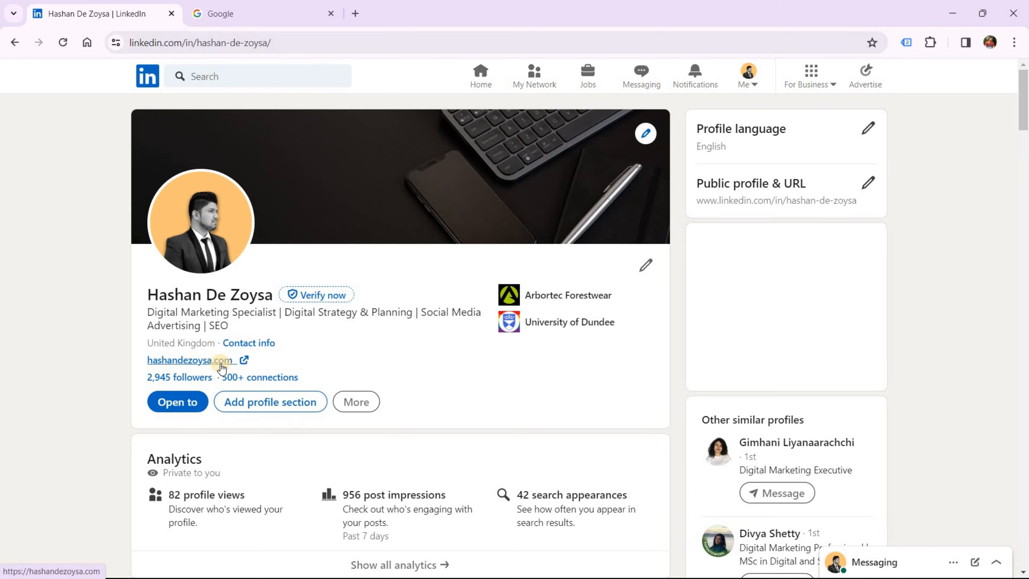
{"action": "left_click", "coordinate": [250, 16]}
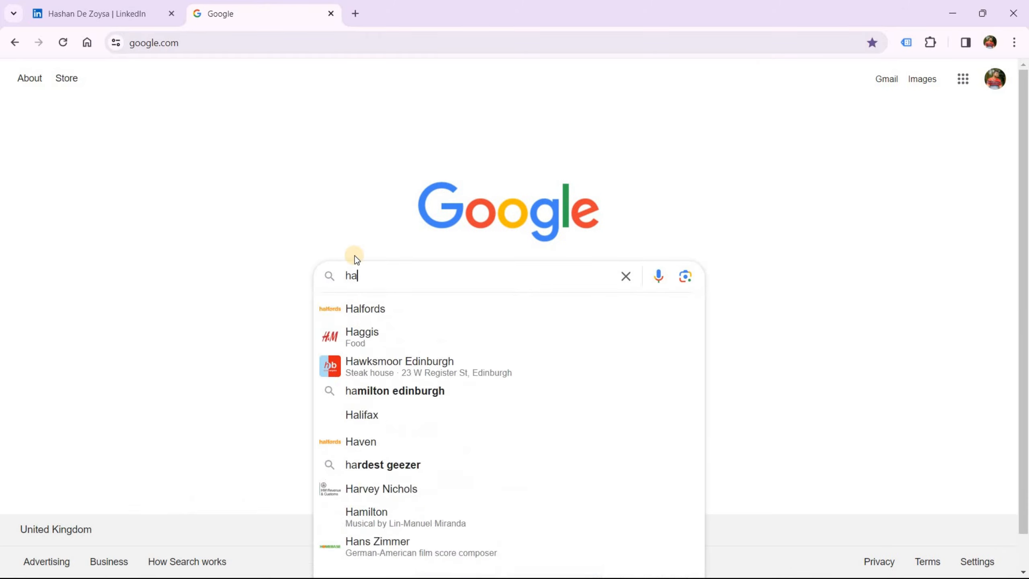
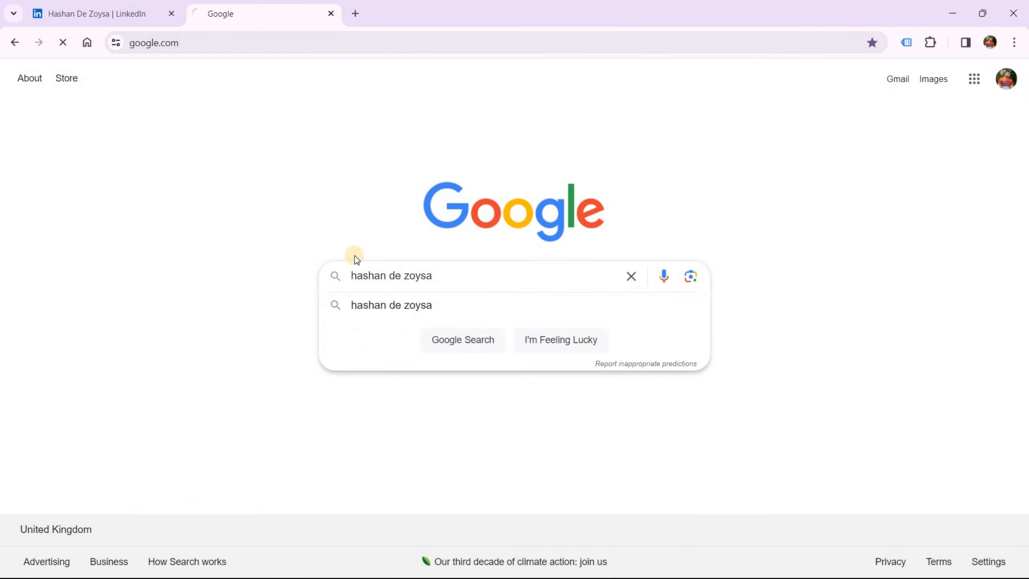
Search Google for the site owner's name, then return to the published portfolio window
{"action": "key", "text": "Return"}
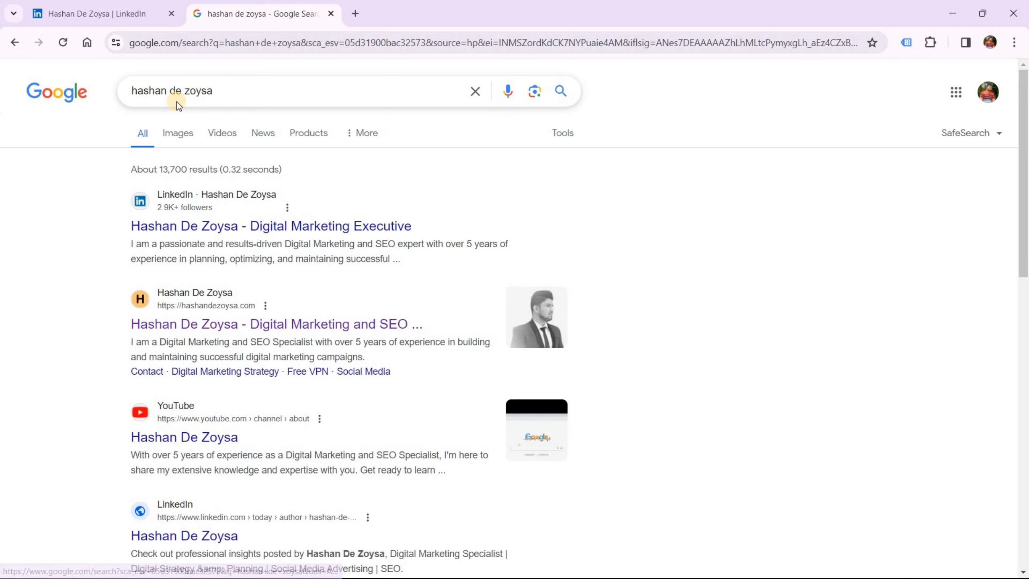
{"action": "key", "text": "alt+Tab"}
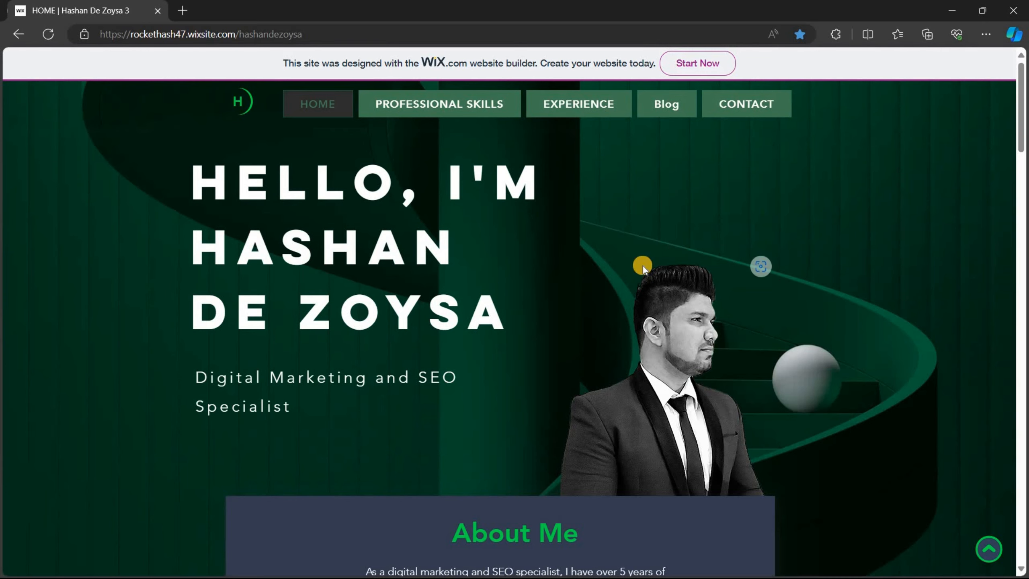
{"action": "key", "text": "ctrl+minus"}
{"action": "key", "text": "ctrl+minus"}
{"action": "key", "text": "ctrl+minus"}
{"action": "key", "text": "ctrl+minus"}
{"action": "key", "text": "ctrl+minus"}
{"action": "key", "text": "ctrl+minus"}
{"action": "key", "text": "ctrl+minus"}
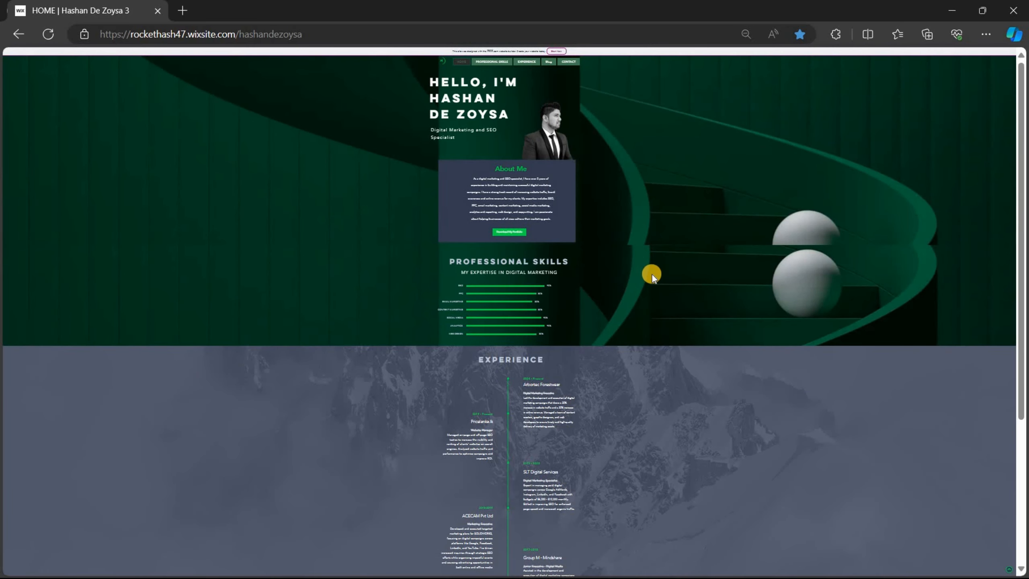
{"action": "scroll", "coordinate": [652, 275], "scroll_direction": "down", "scroll_amount": 2}
{"action": "scroll", "coordinate": [652, 275], "scroll_direction": "down", "scroll_amount": 3}
{"action": "scroll", "coordinate": [652, 275], "scroll_direction": "up", "scroll_amount": 5}
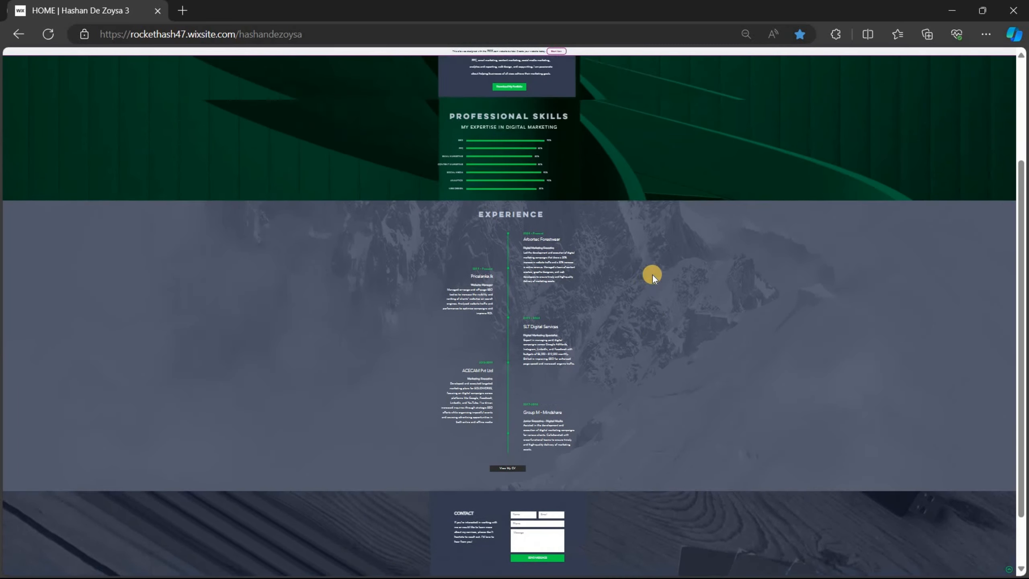
{"action": "left_click", "coordinate": [745, 34]}
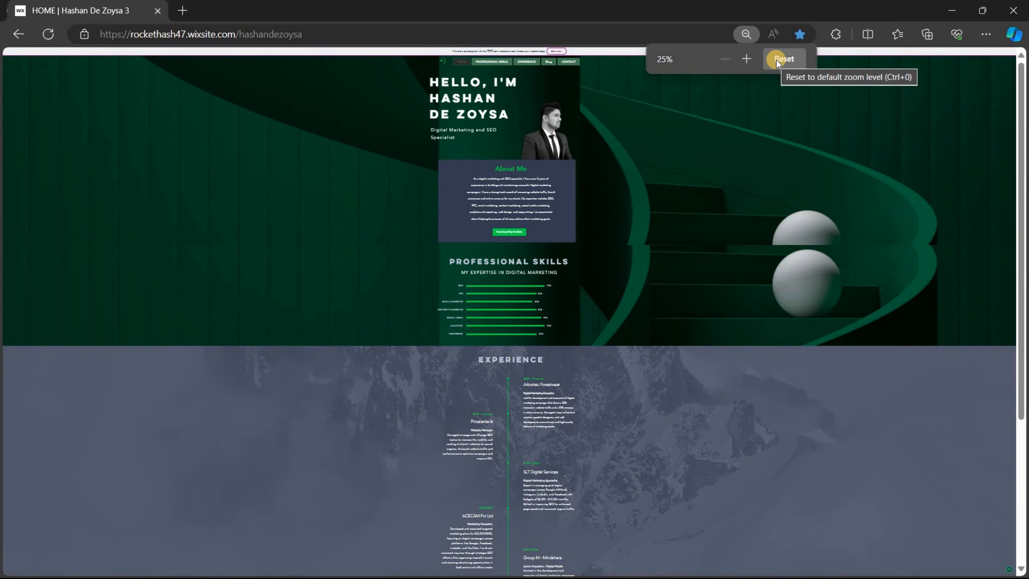
{"action": "left_click", "coordinate": [777, 61]}
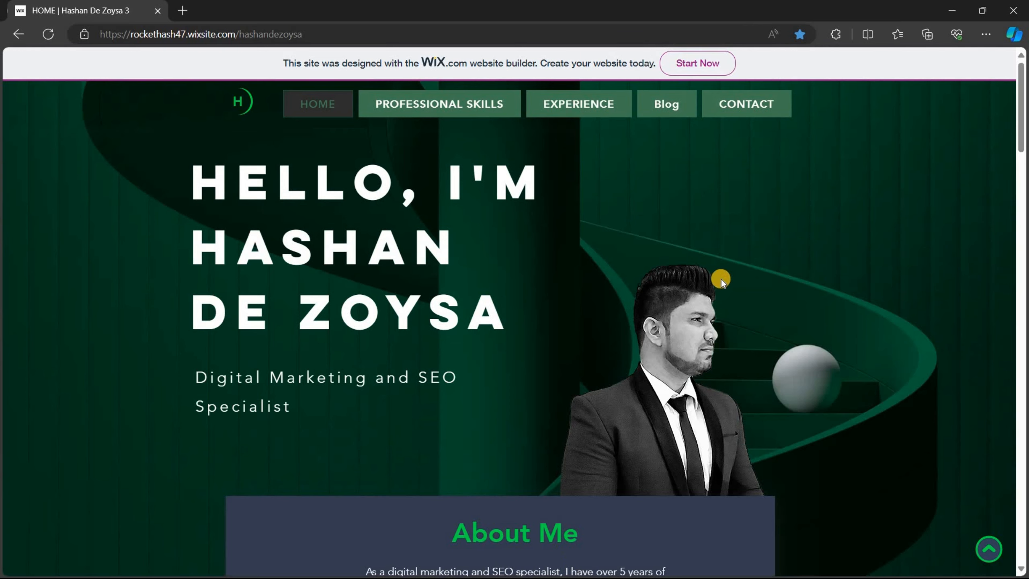
{"action": "left_click_drag", "start_coordinate": [1022, 156], "coordinate": [1027, 117]}
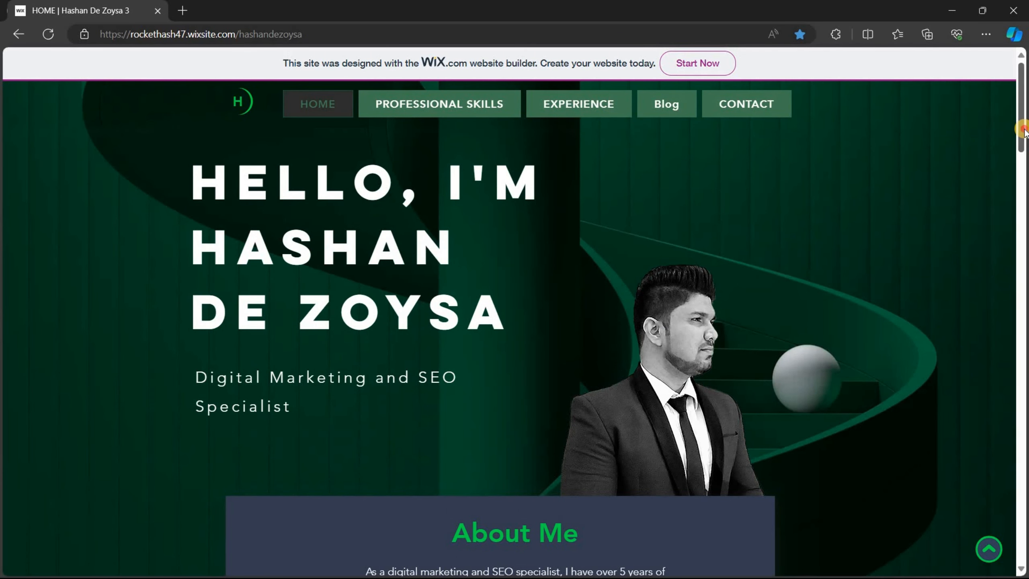
{"action": "mouse_move", "coordinate": [1023, 141]}
{"action": "left_mouse_down"}
{"action": "mouse_move", "coordinate": [1025, 523]}
{"action": "mouse_move", "coordinate": [1025, 121]}
{"action": "left_mouse_up"}
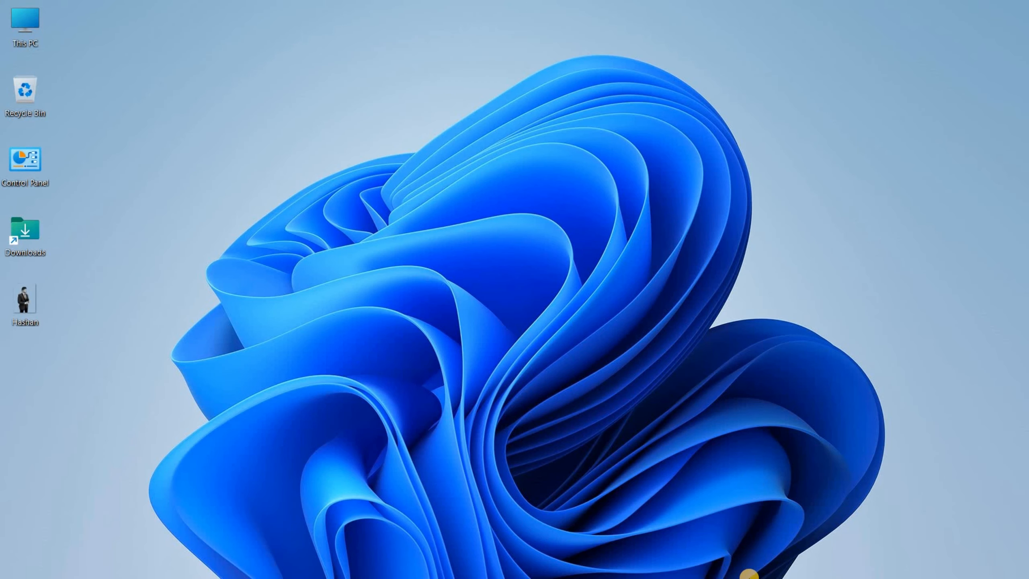
Search Google for 'wix' and open the Wix.com website builder homepage
{"action": "left_click", "coordinate": [655, 564]}
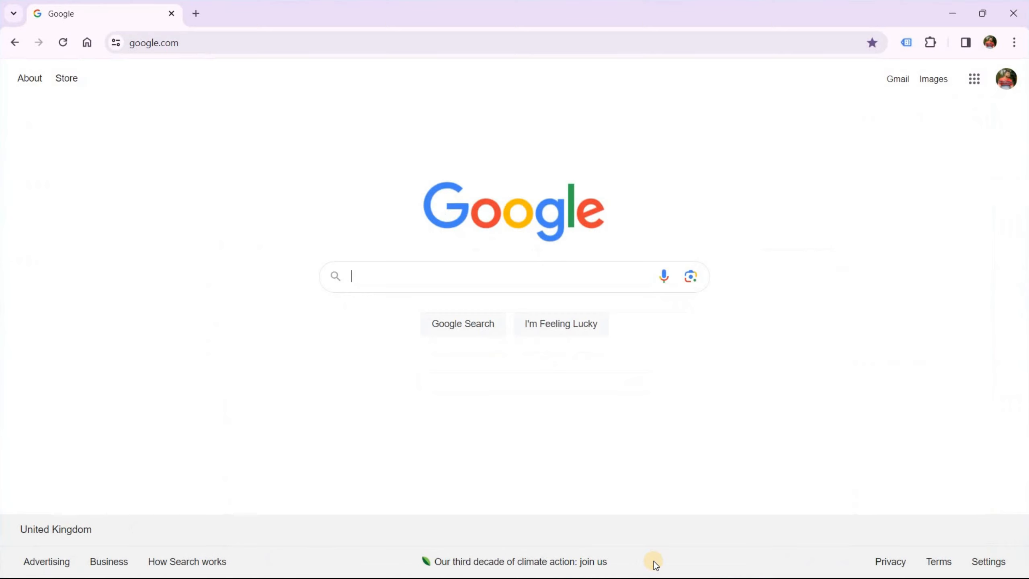
{"action": "left_click", "coordinate": [400, 273]}
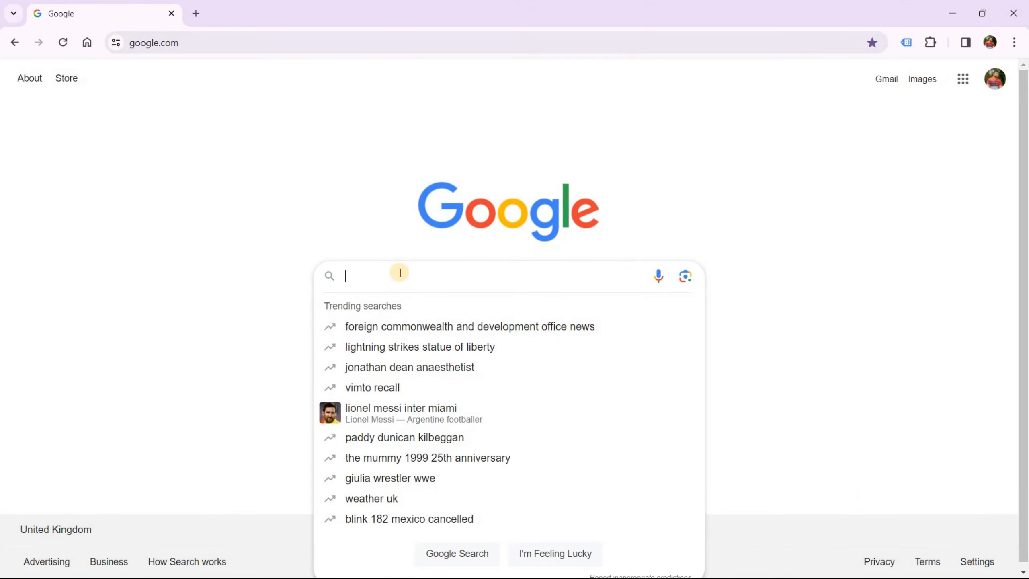
{"action": "type", "text": "wix"}
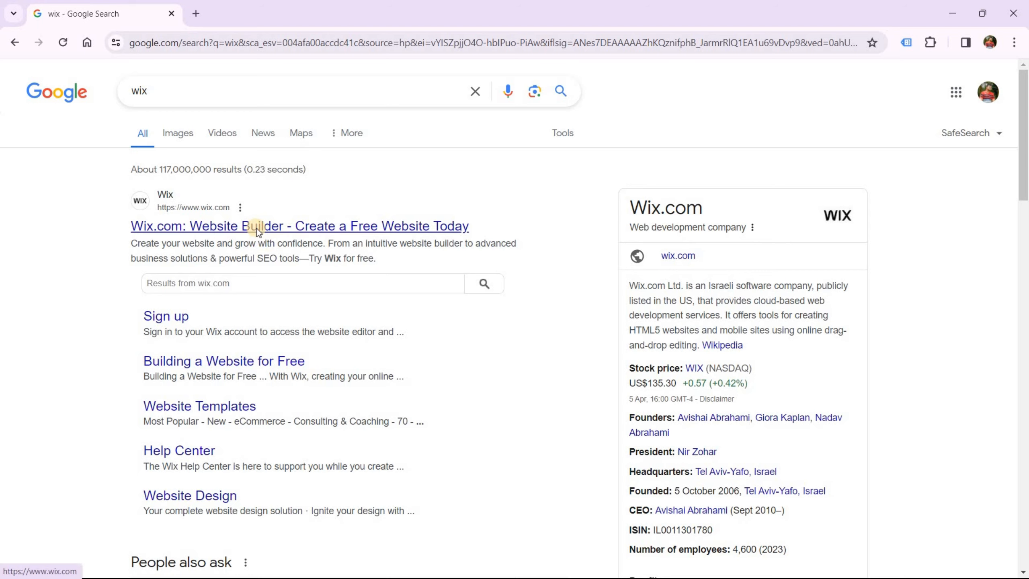
{"action": "left_click", "coordinate": [257, 229]}
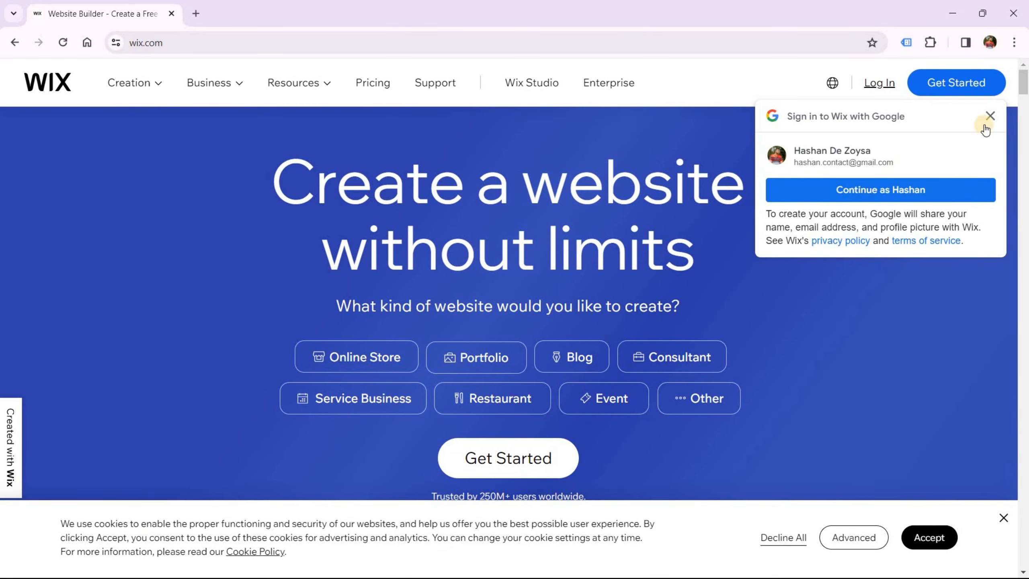
Dismiss the Google prompt, choose Portfolio, decline all cookies, and start creating the site
{"action": "left_click", "coordinate": [989, 116]}
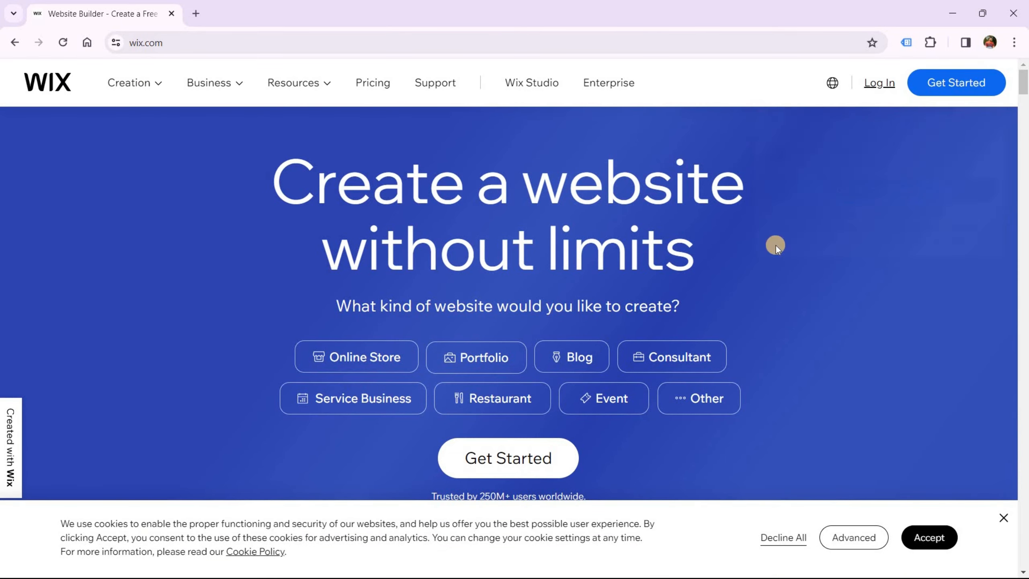
{"action": "left_click", "coordinate": [485, 363]}
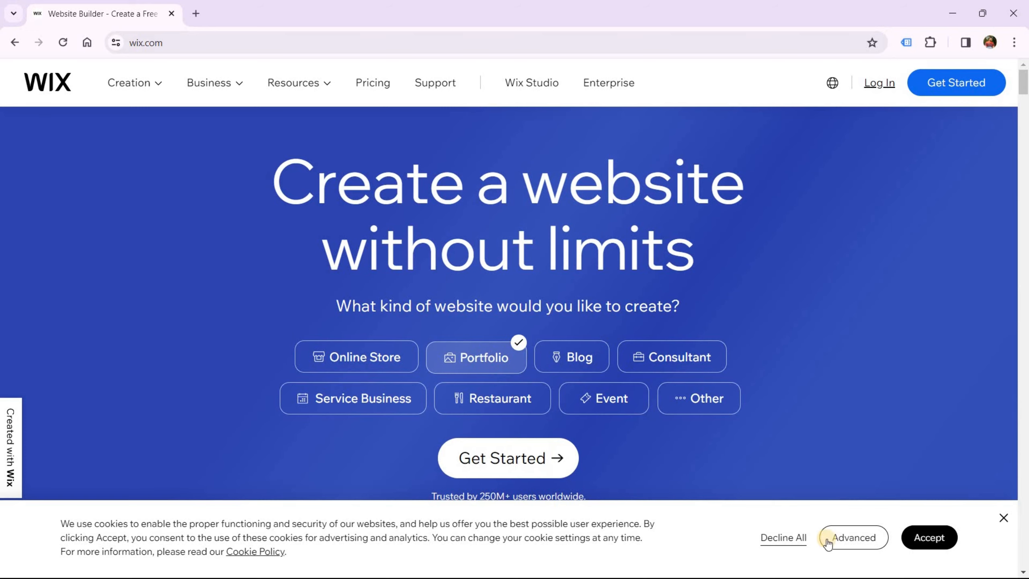
{"action": "left_click", "coordinate": [786, 537]}
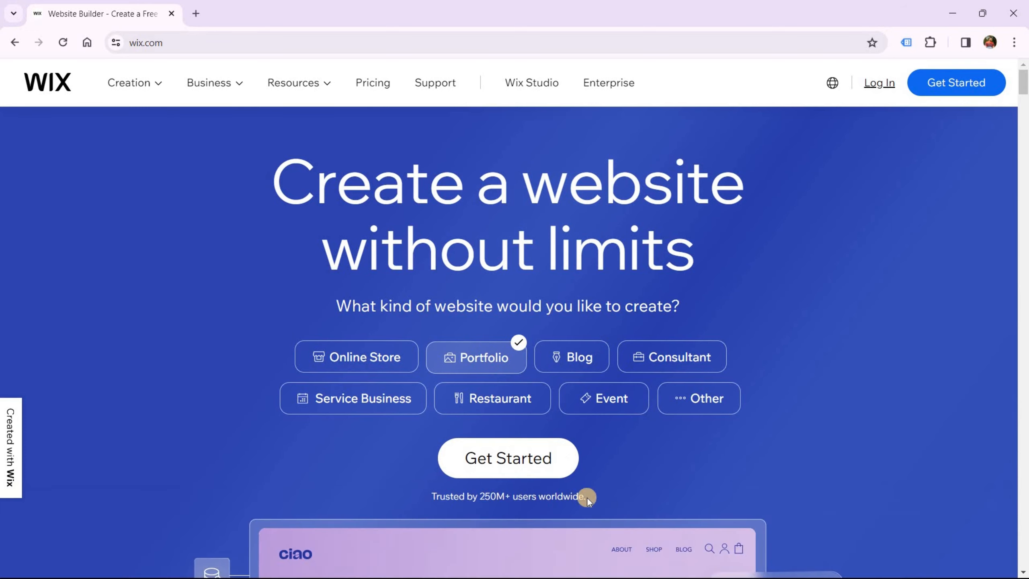
{"action": "left_click", "coordinate": [500, 460]}
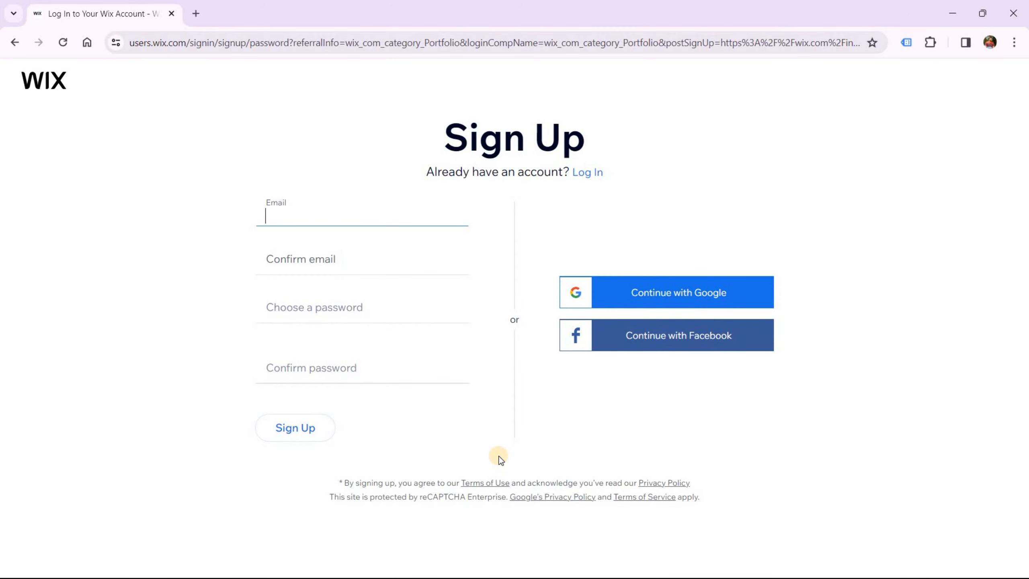
Sign up to Wix with the Google account and confirm the sign-in
{"action": "left_click", "coordinate": [718, 297]}
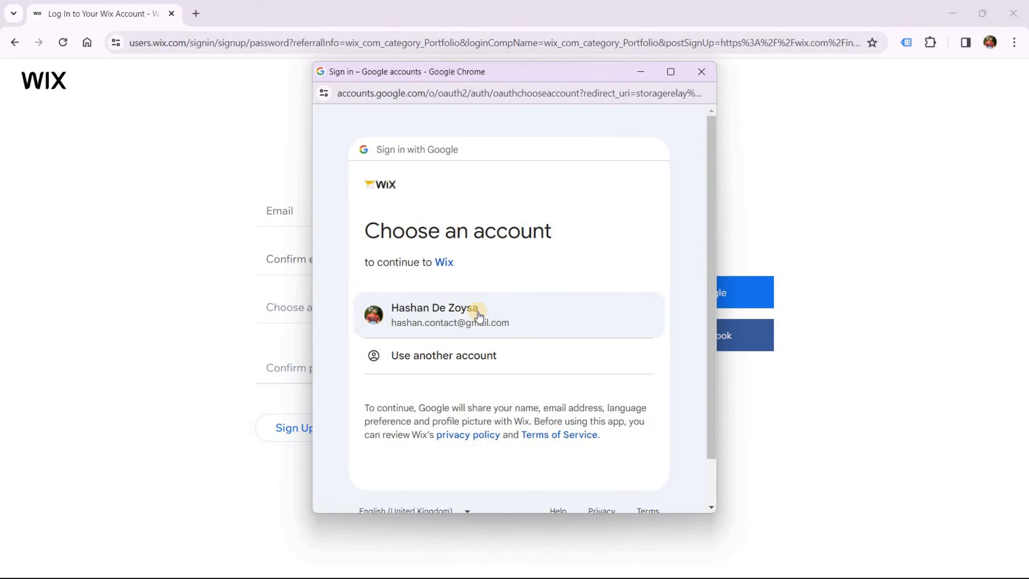
{"action": "left_click", "coordinate": [477, 314]}
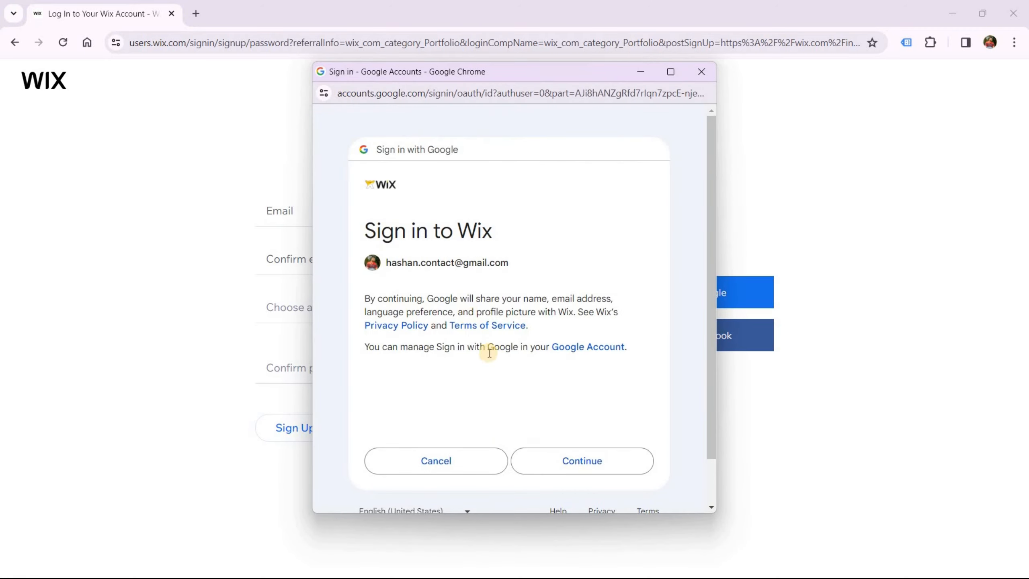
{"action": "left_click", "coordinate": [544, 463]}
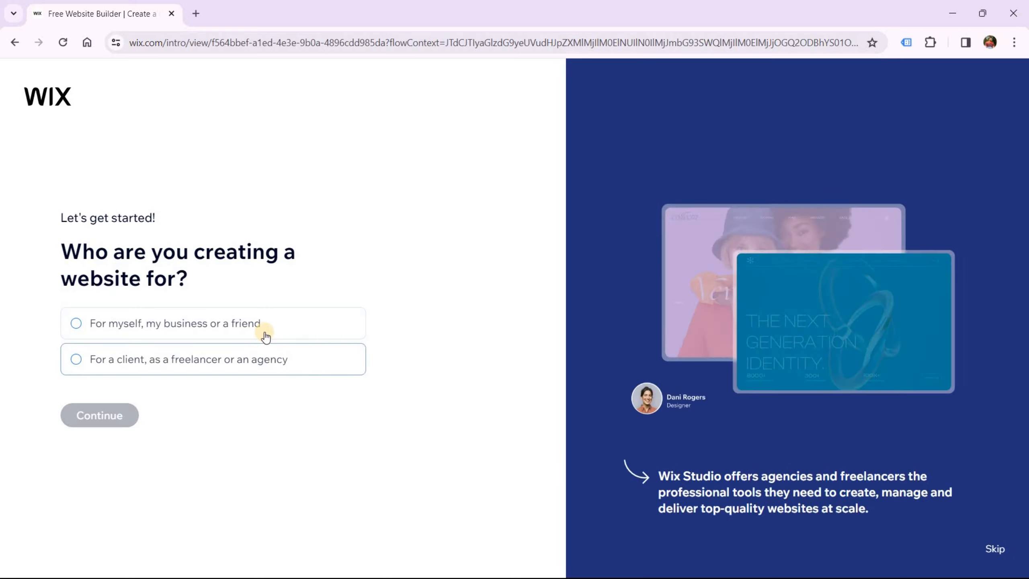
Answer 'For myself, my business or a friend' and confirm Portfolio as the website type
{"action": "left_click", "coordinate": [253, 329]}
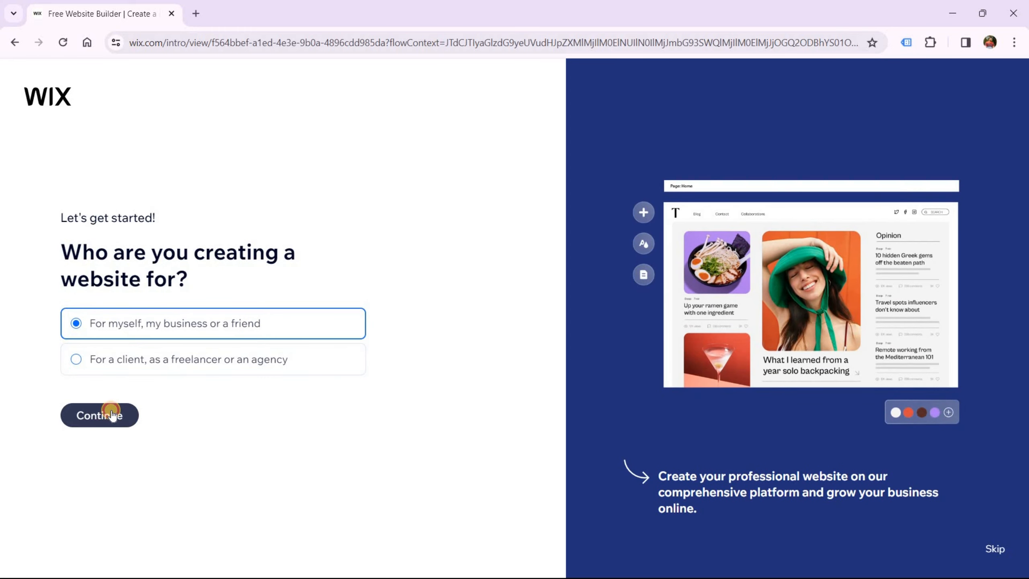
{"action": "left_click", "coordinate": [112, 414]}
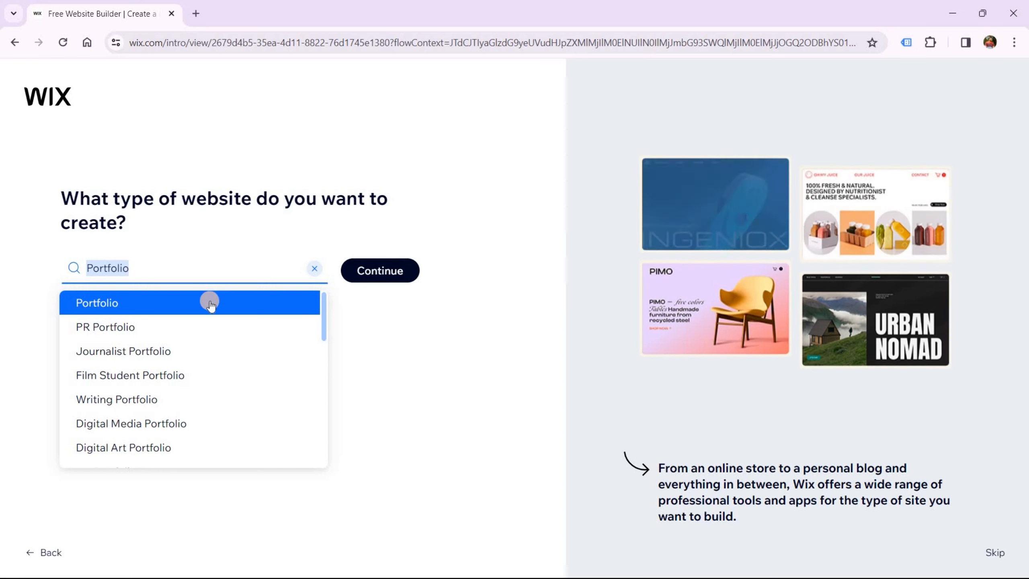
{"action": "left_click", "coordinate": [380, 272]}
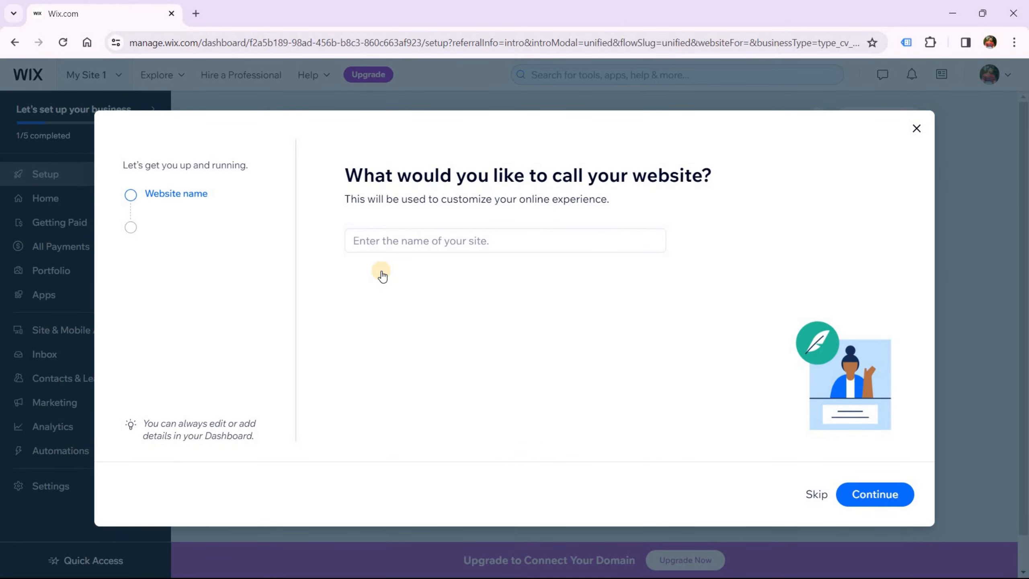
Enter the owner's full name as the website name and confirm it
{"action": "left_click", "coordinate": [383, 242]}
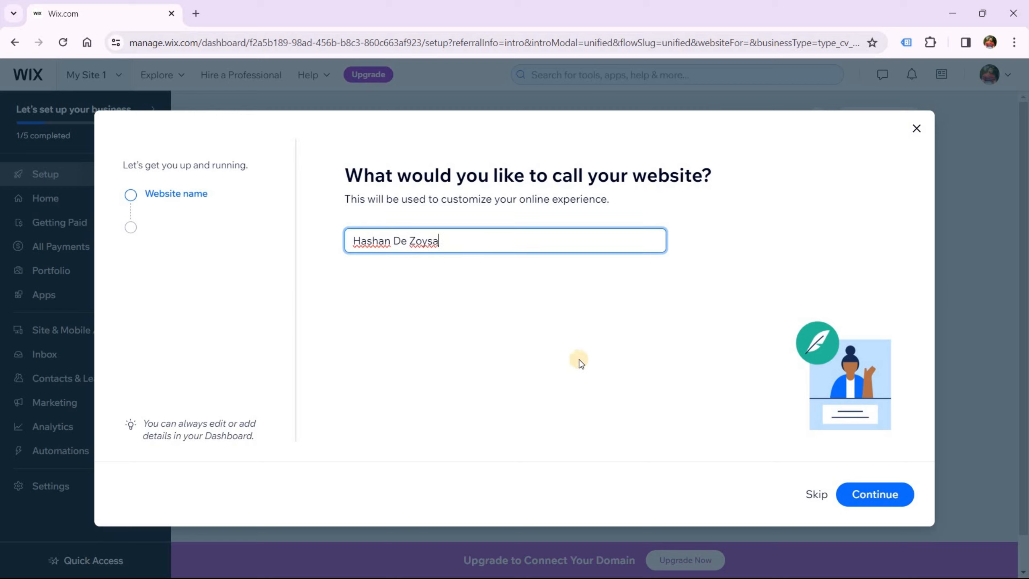
{"action": "left_click", "coordinate": [862, 493]}
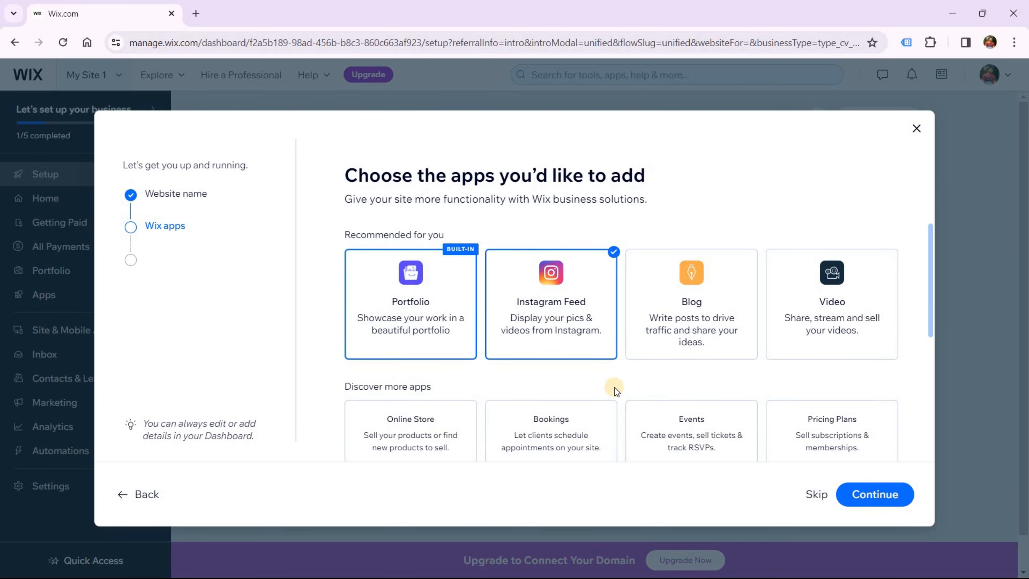
Deselect Instagram Feed, keep only the Portfolio app, and continue to the dashboard
{"action": "scroll", "coordinate": [614, 389], "scroll_direction": "down", "scroll_amount": 5}
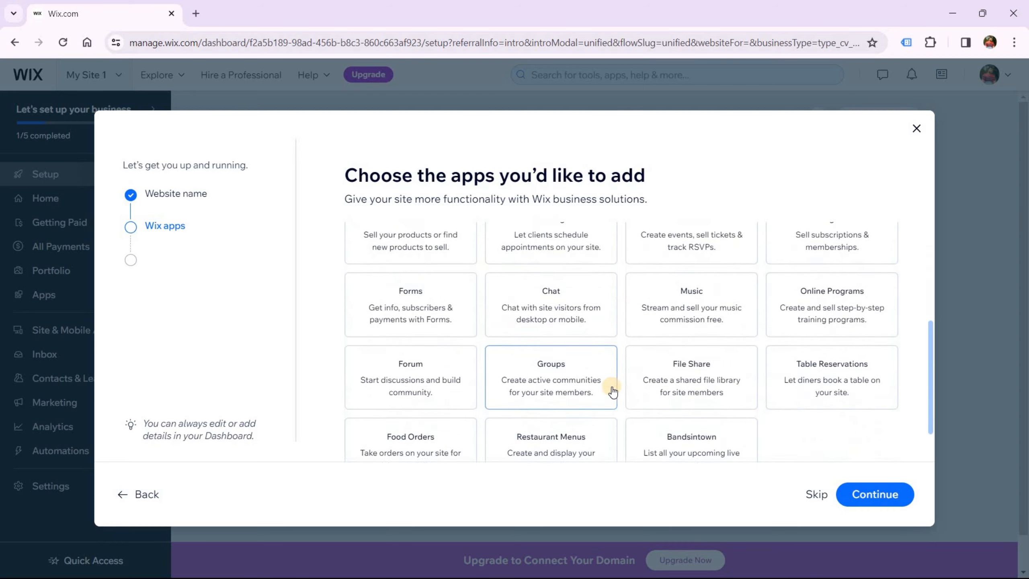
{"action": "scroll", "coordinate": [613, 390], "scroll_direction": "up", "scroll_amount": 3}
{"action": "scroll", "coordinate": [613, 390], "scroll_direction": "up", "scroll_amount": 3}
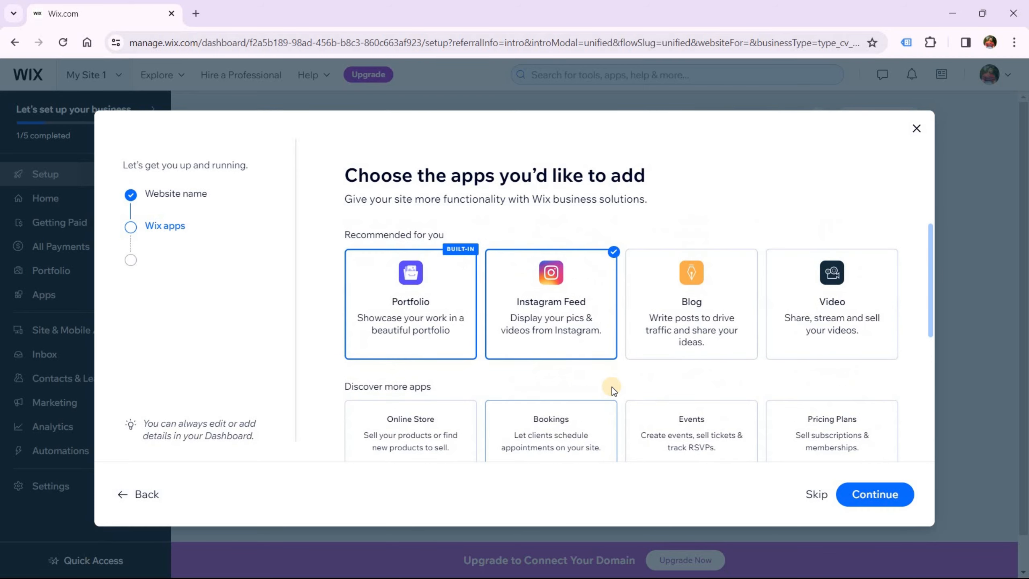
{"action": "left_click", "coordinate": [582, 320]}
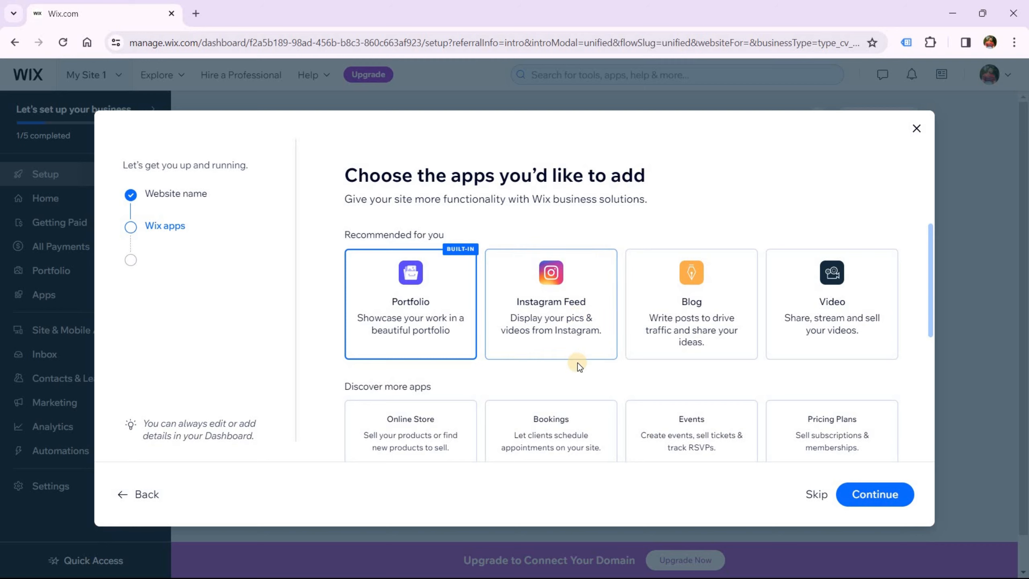
{"action": "left_click", "coordinate": [855, 498]}
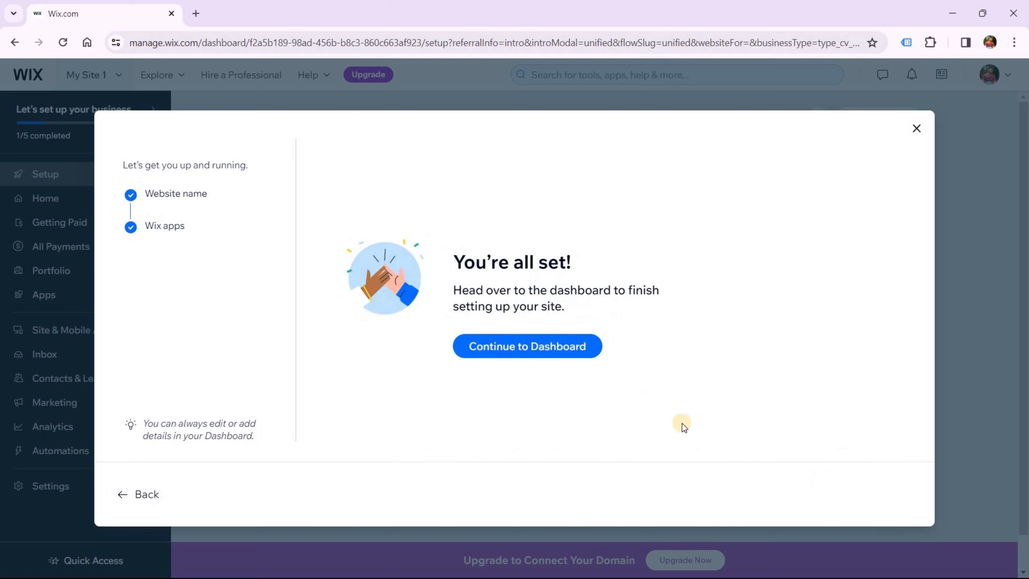
{"action": "left_click", "coordinate": [550, 356]}
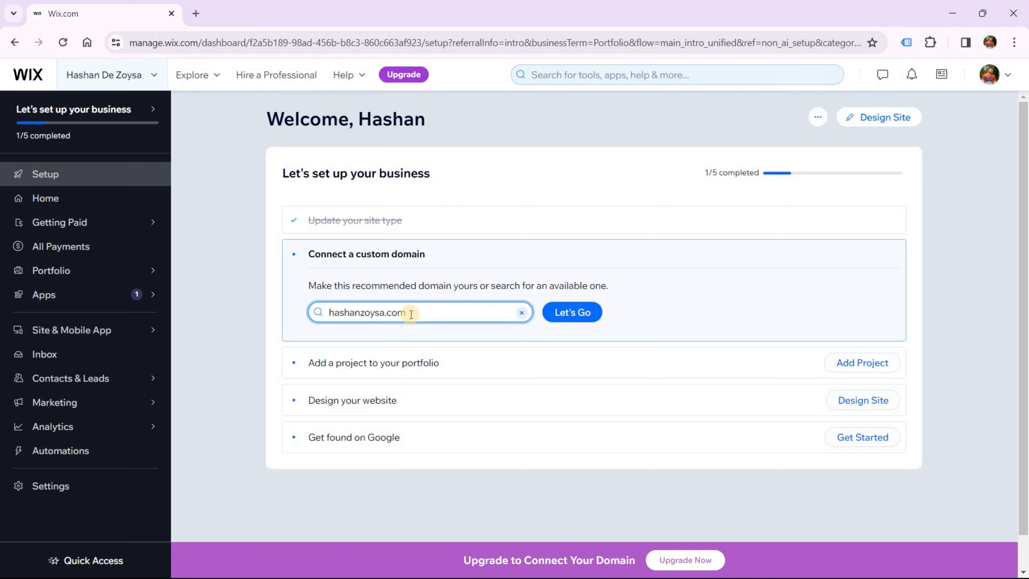
Select the recommended domain text in the Connect a custom domain box
{"action": "left_click_drag", "start_coordinate": [411, 313], "coordinate": [341, 313]}
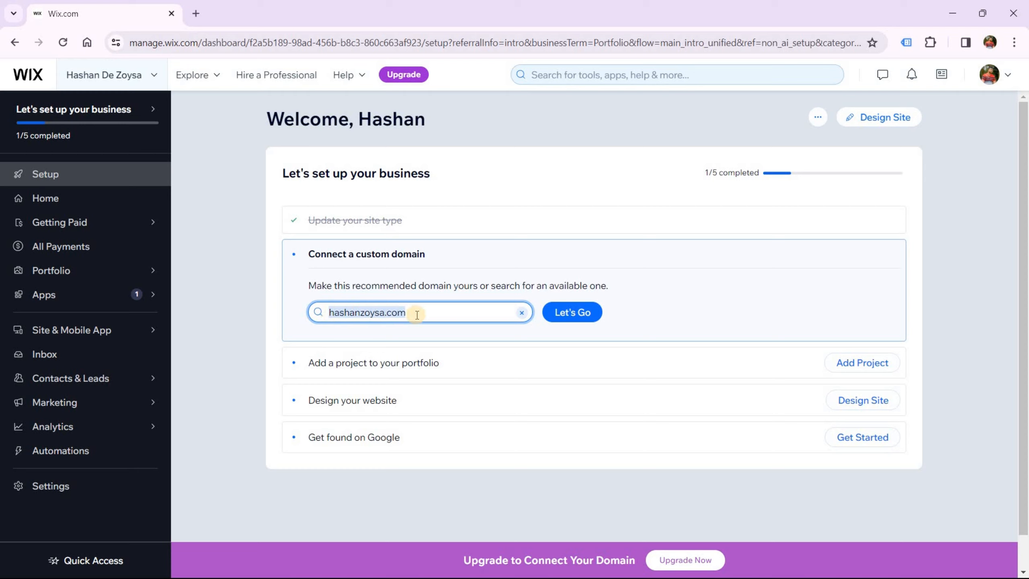
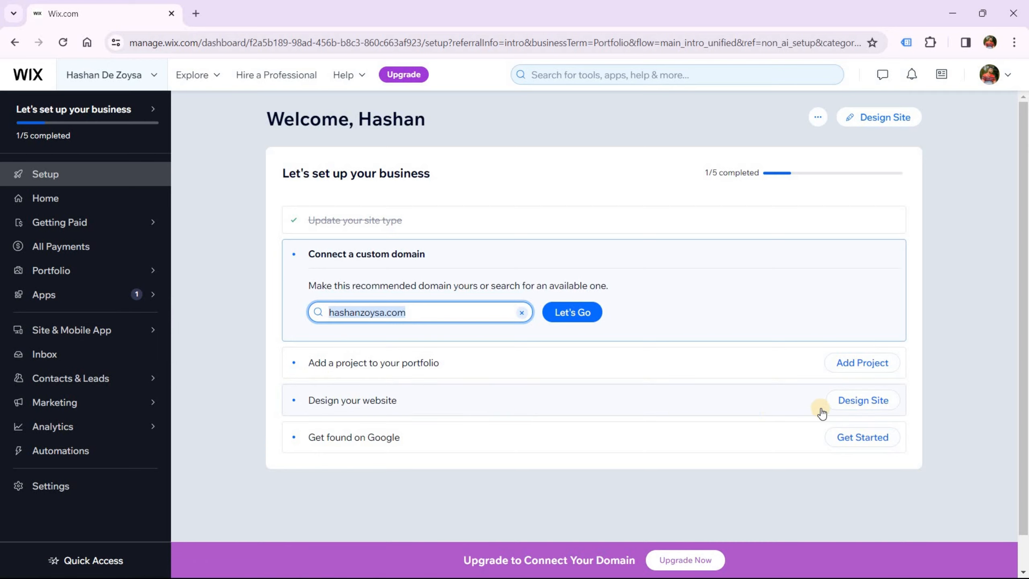
From the dashboard, choose Design Site, then Pick a Template to reach the Portfolios templates
{"action": "left_click", "coordinate": [843, 404]}
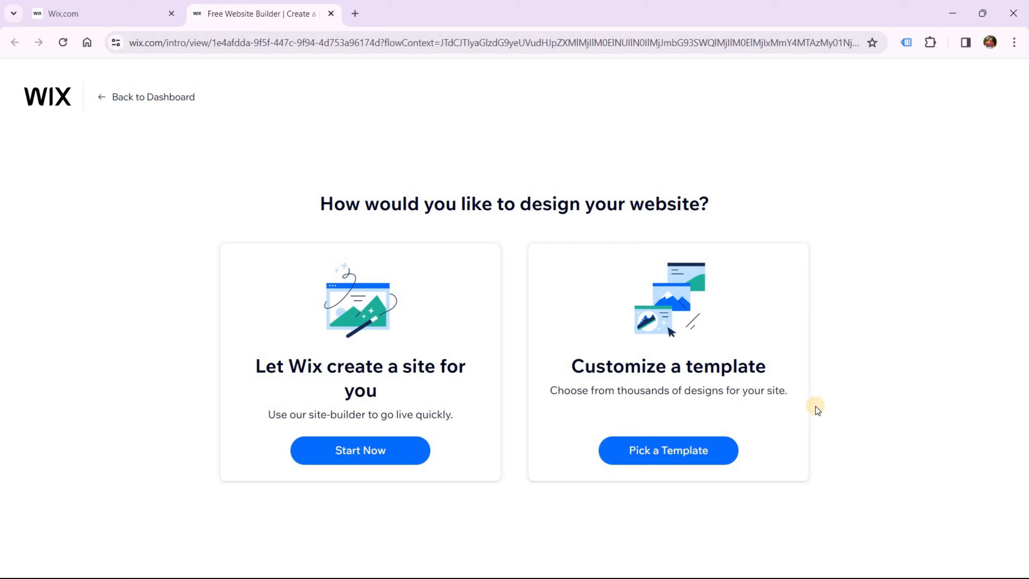
{"action": "left_click", "coordinate": [676, 451]}
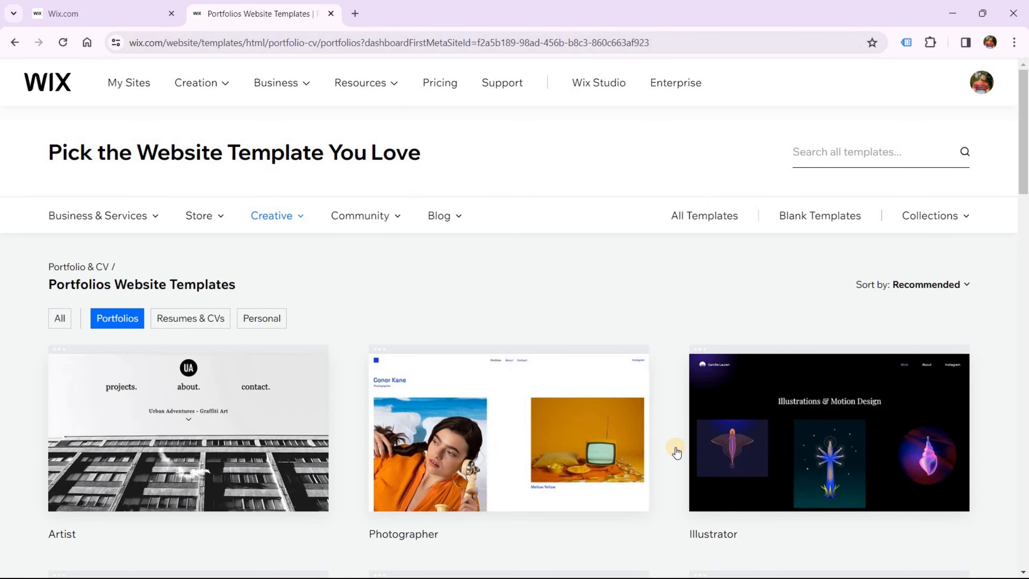
Search the templates for 'ux' and open the UX Designer template in the editor
{"action": "scroll", "coordinate": [675, 448], "scroll_direction": "down", "scroll_amount": 9}
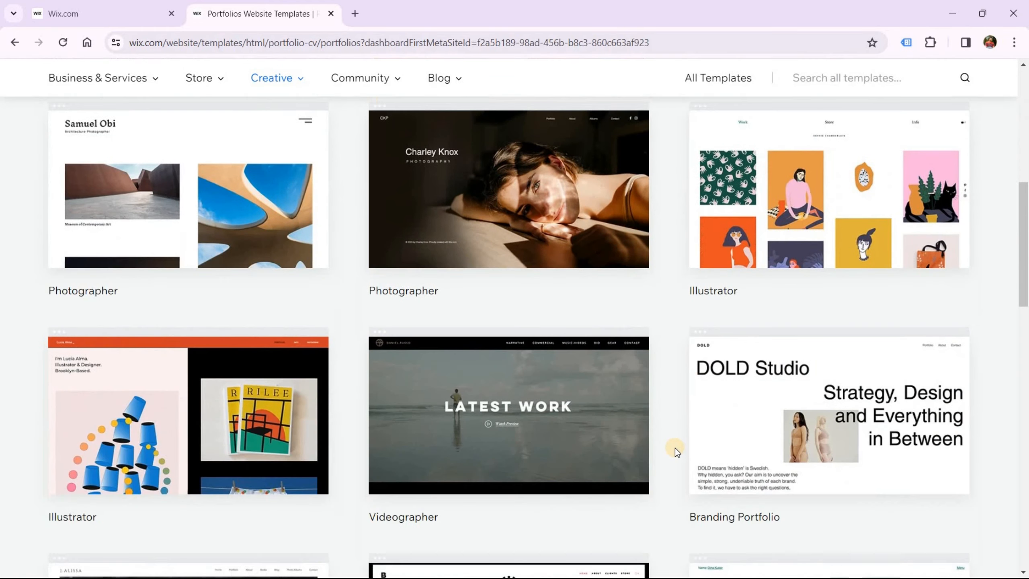
{"action": "scroll", "coordinate": [675, 448], "scroll_direction": "down", "scroll_amount": 7}
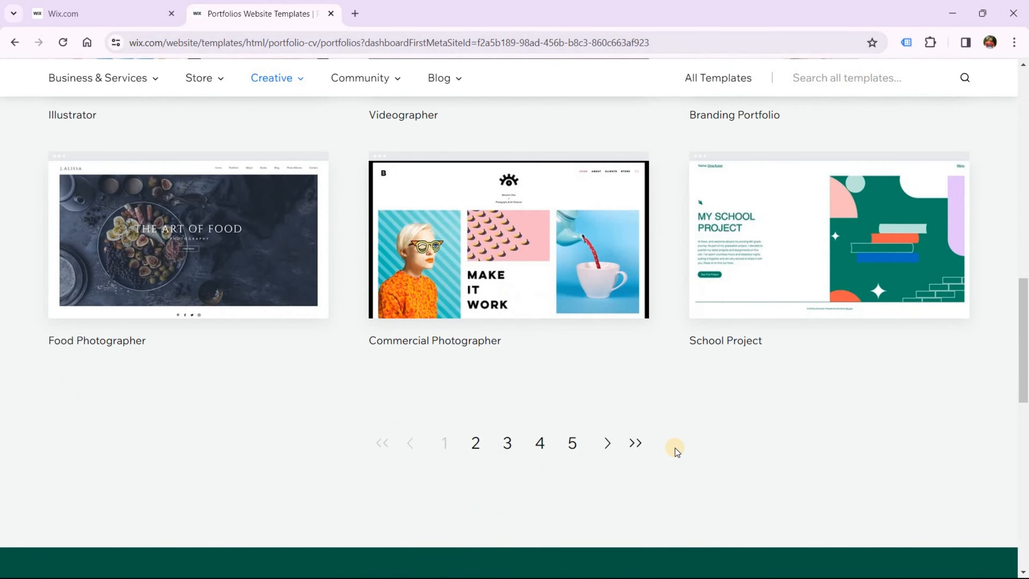
{"action": "scroll", "coordinate": [675, 447], "scroll_direction": "up", "scroll_amount": 8}
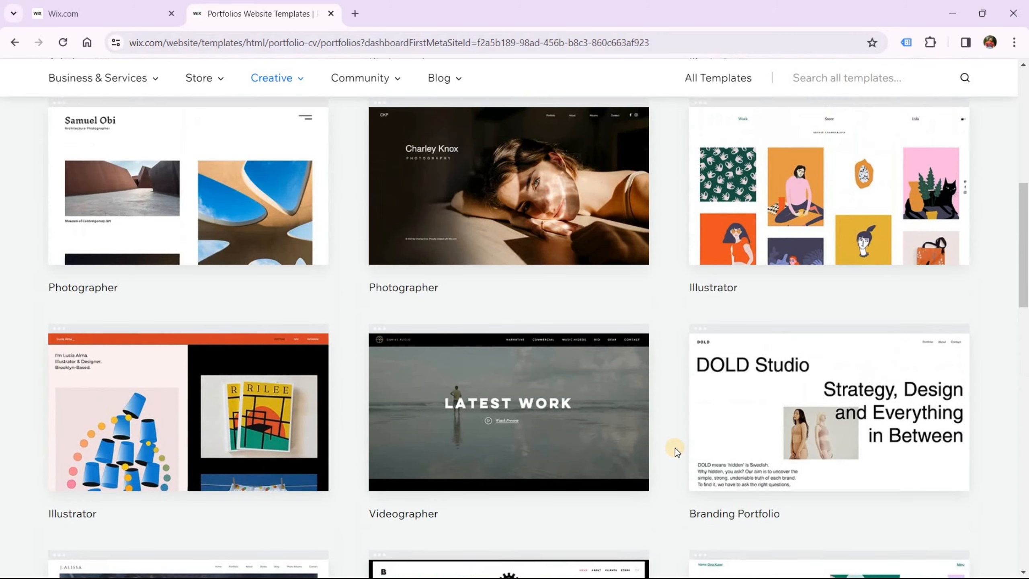
{"action": "scroll", "coordinate": [675, 447], "scroll_direction": "up", "scroll_amount": 9}
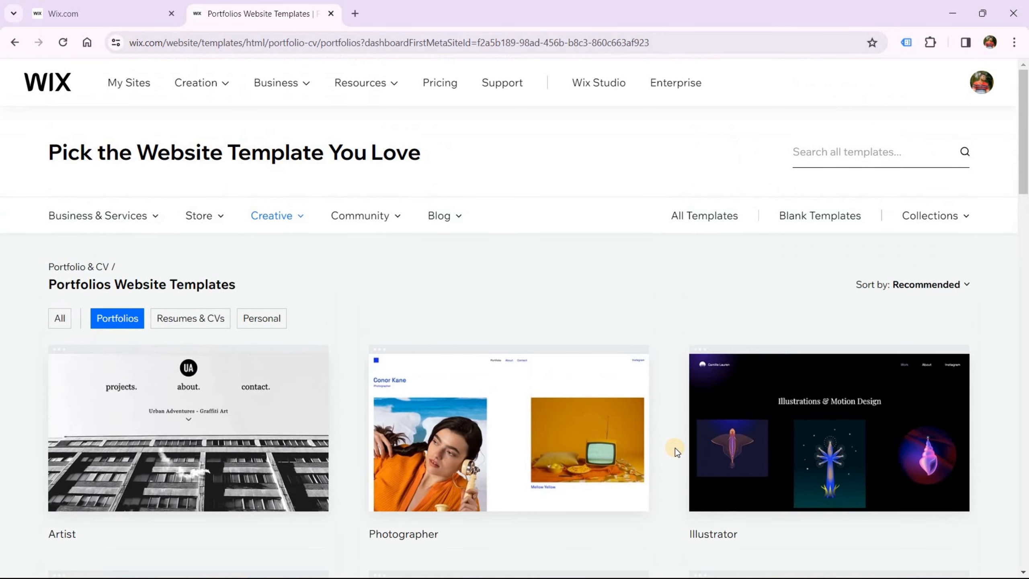
{"action": "left_click", "coordinate": [819, 157]}
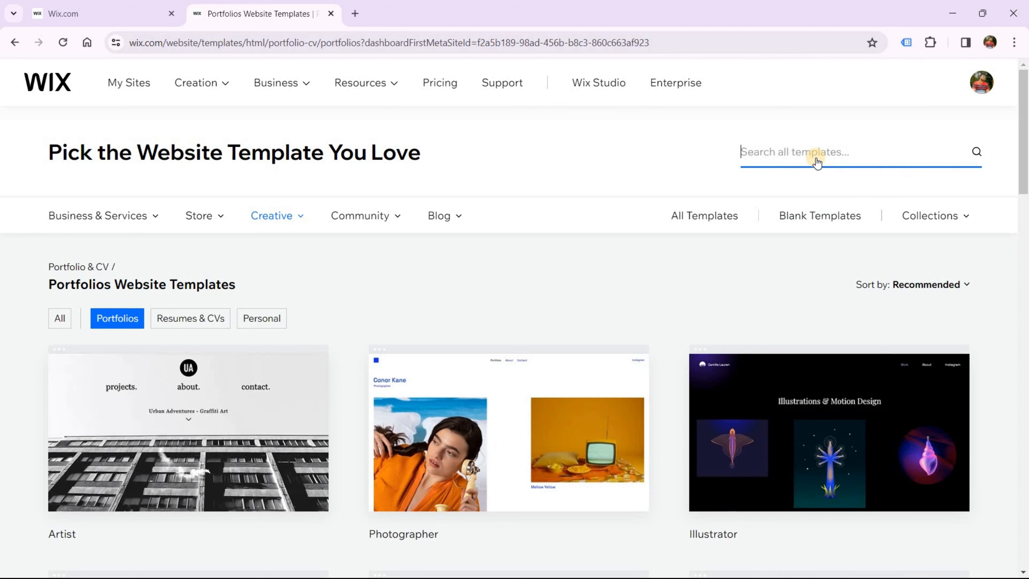
{"action": "type", "text": "ux"}
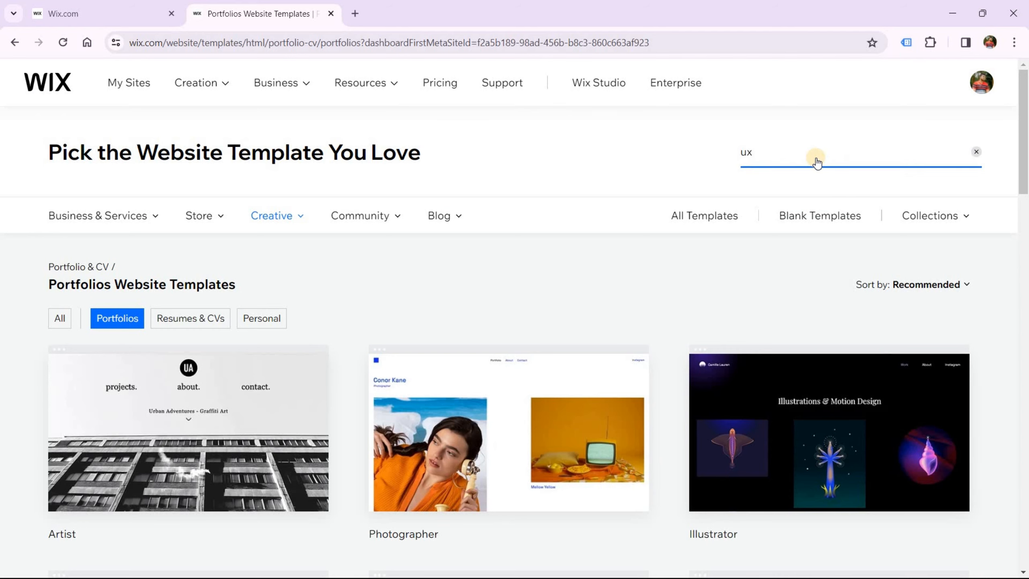
{"action": "key", "text": "Return"}
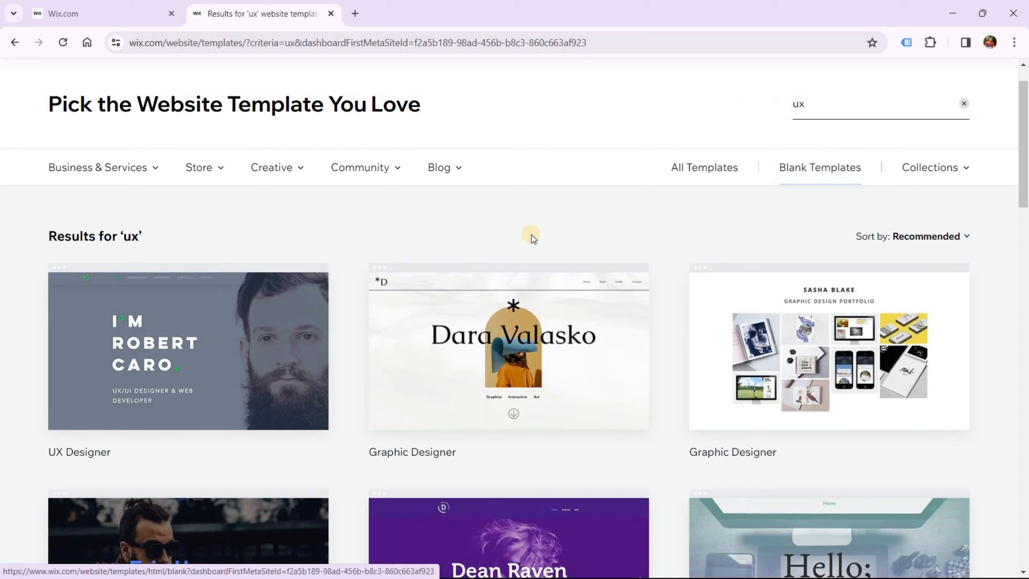
{"action": "mouse_move", "coordinate": [210, 347]}
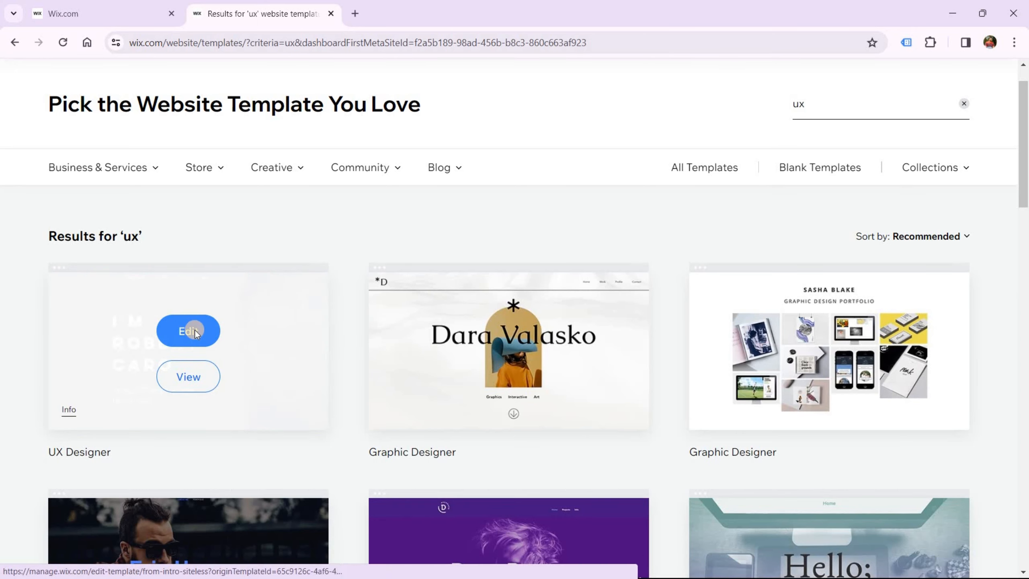
{"action": "left_click", "coordinate": [195, 333]}
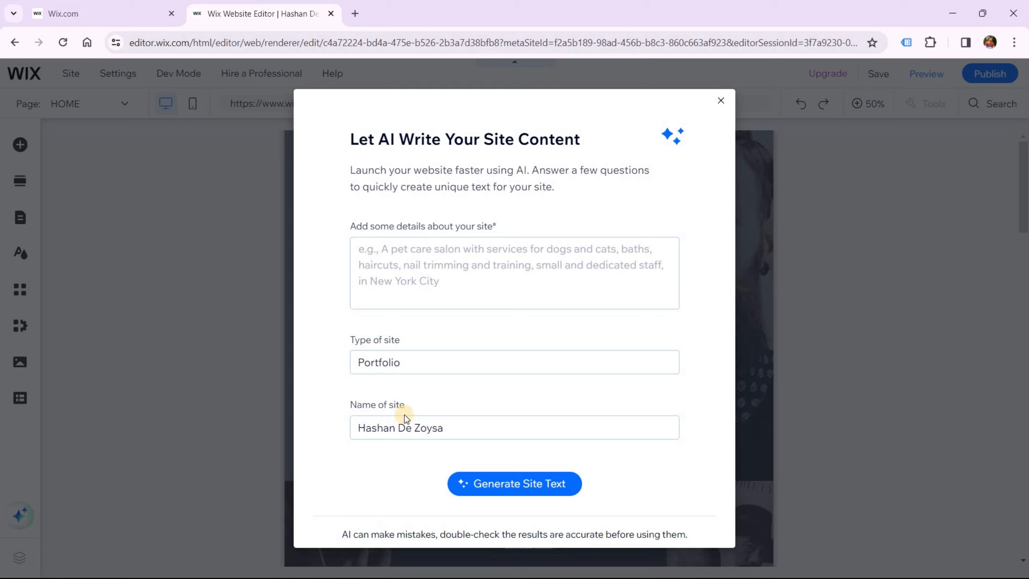
Load the owner's personal website in a new tab and copy its About bio paragraph
{"action": "left_click", "coordinate": [356, 15]}
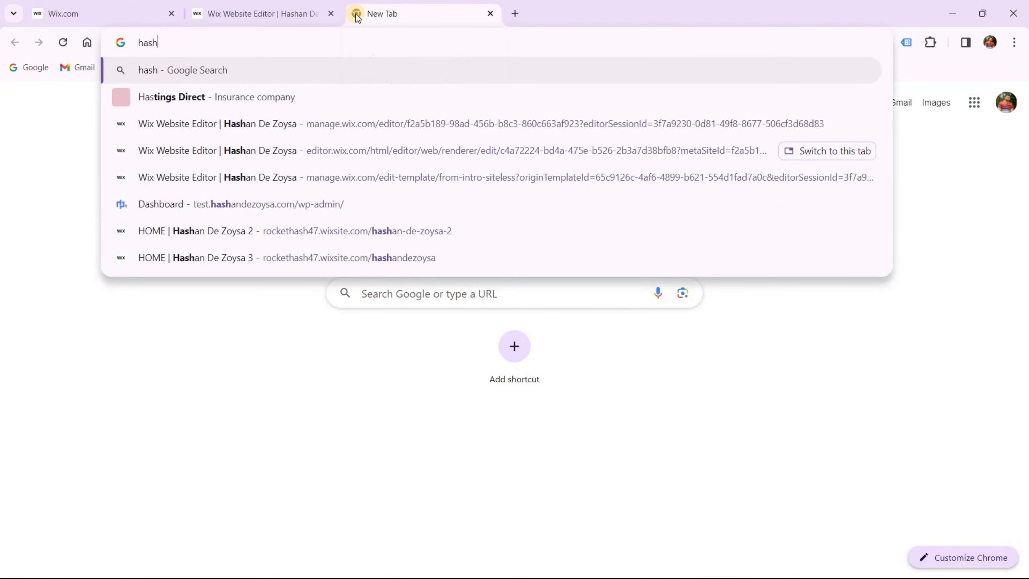
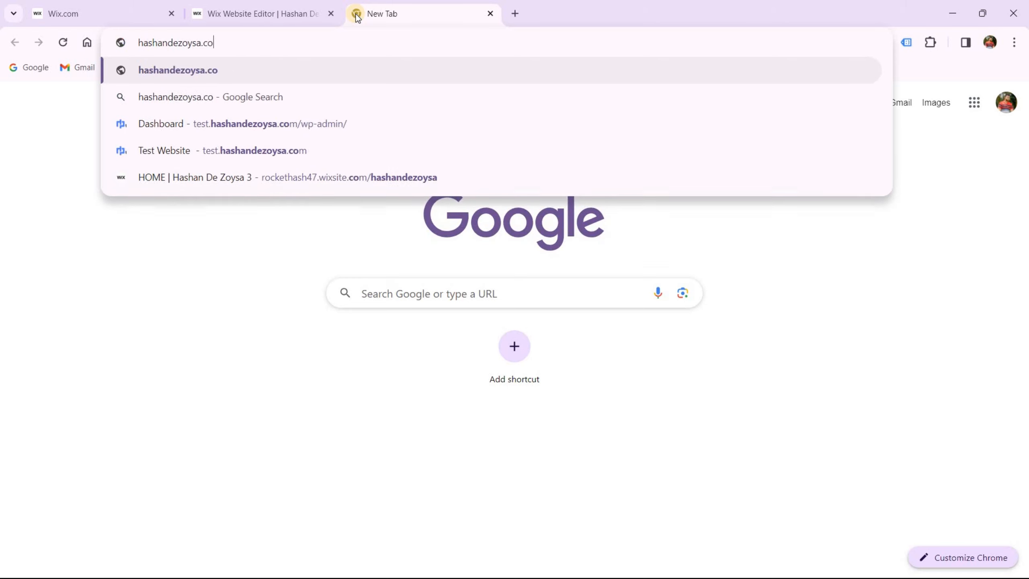
{"action": "type", "text": "m"}
{"action": "key", "text": "Return"}
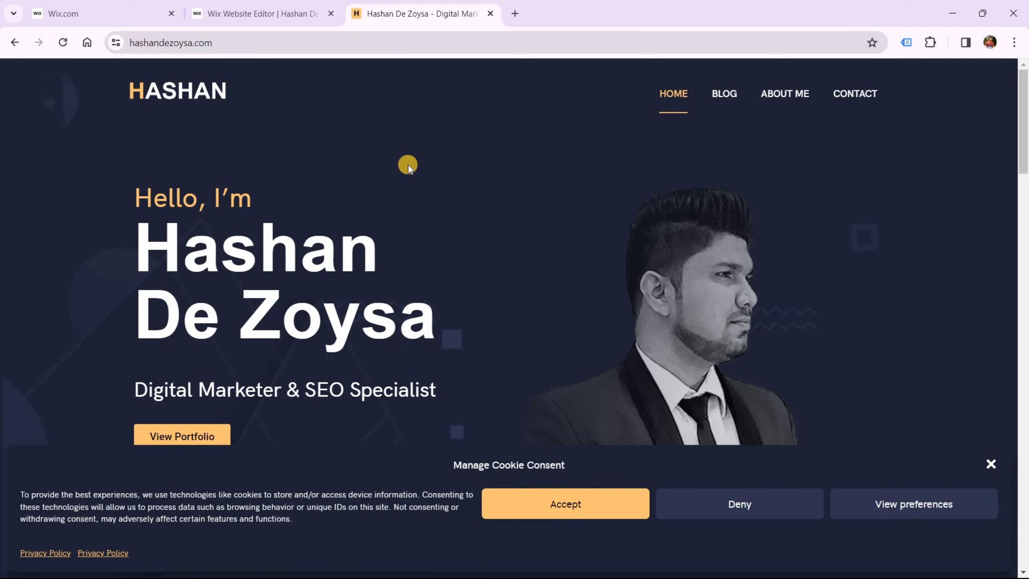
{"action": "scroll", "coordinate": [405, 197], "scroll_direction": "down", "scroll_amount": 5}
{"action": "scroll", "coordinate": [405, 197], "scroll_direction": "down", "scroll_amount": 5}
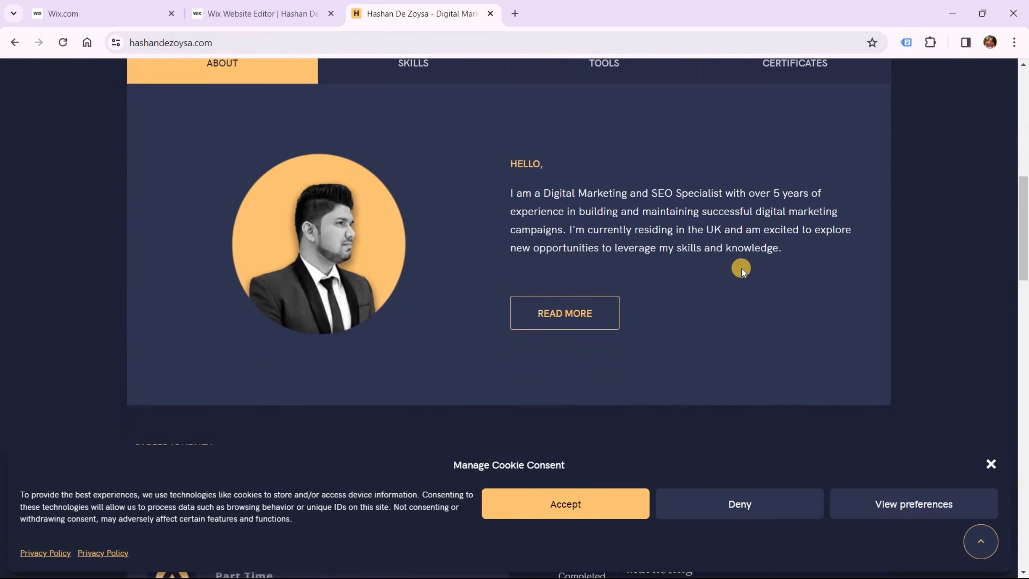
{"action": "left_click_drag", "start_coordinate": [783, 250], "coordinate": [510, 195]}
{"action": "right_click", "coordinate": [518, 195]}
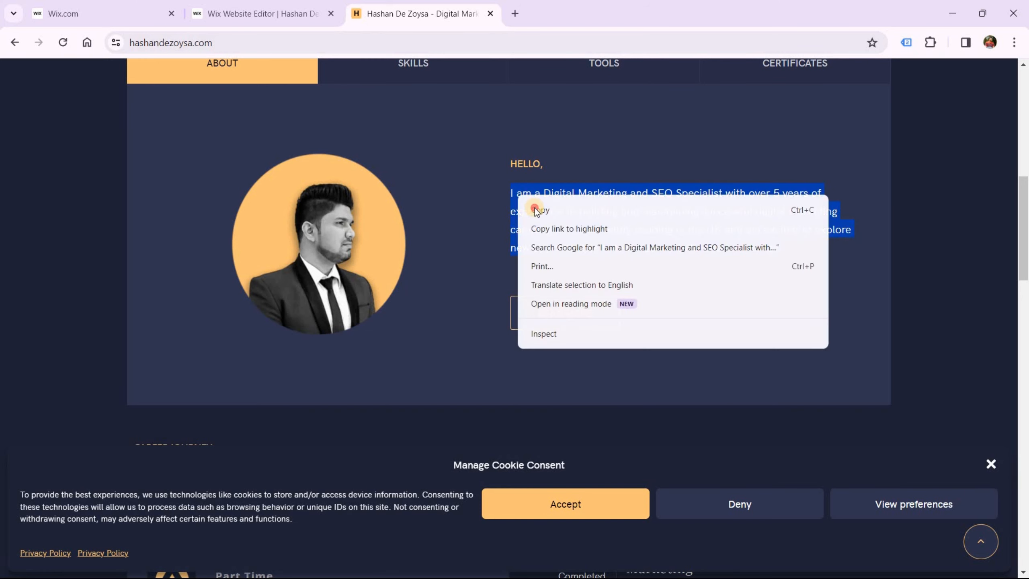
{"action": "left_click", "coordinate": [394, 121]}
Paste the copied bio into the site details box and generate the site text
{"action": "left_click", "coordinate": [298, 10]}
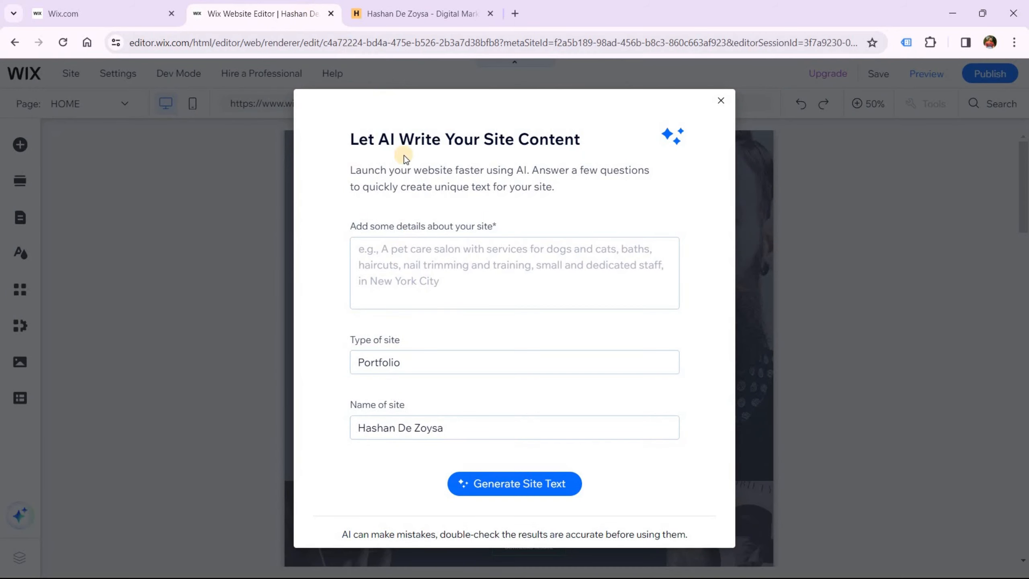
{"action": "left_click", "coordinate": [400, 252]}
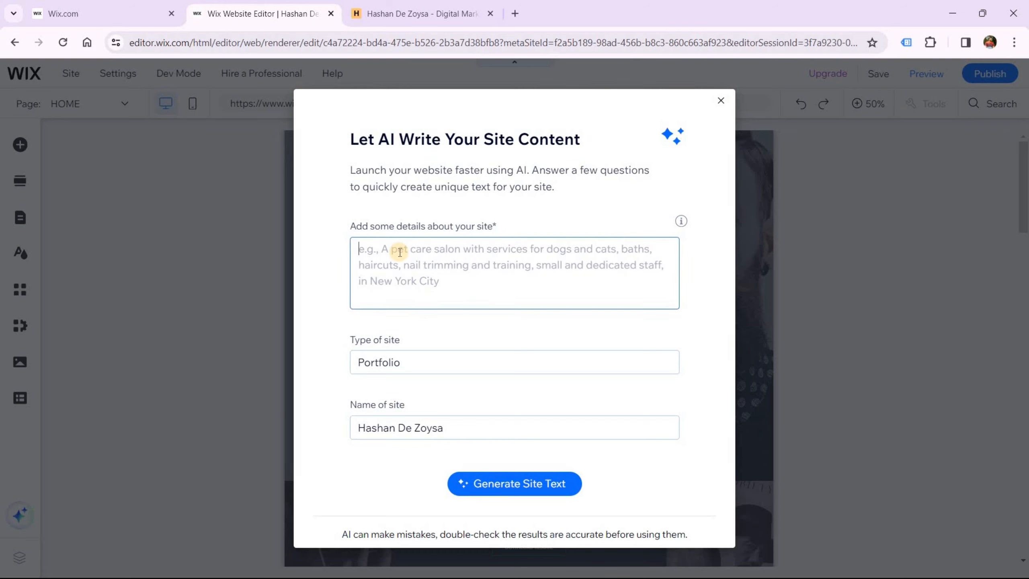
{"action": "key", "text": "ctrl+v"}
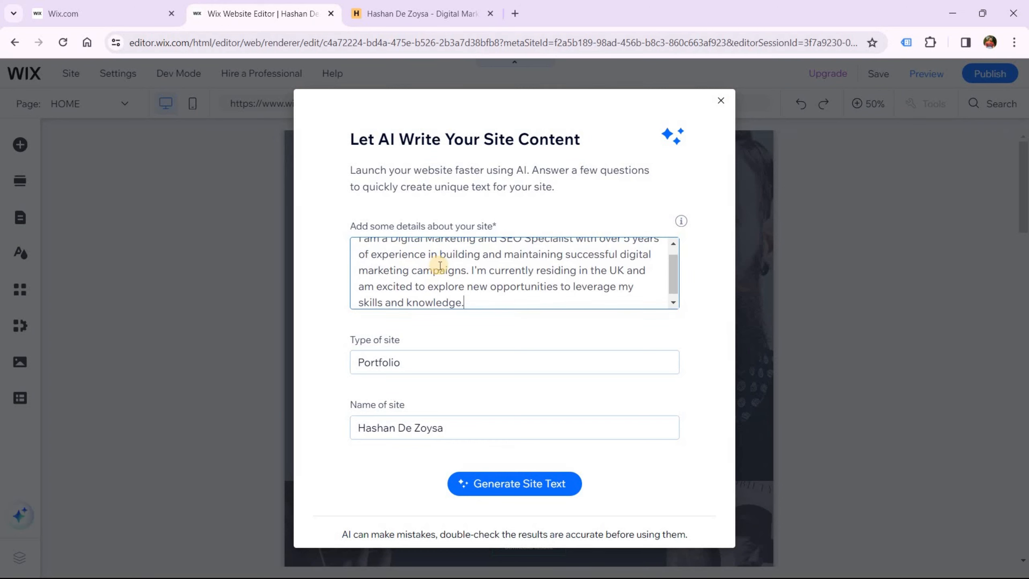
{"action": "left_click", "coordinate": [495, 483]}
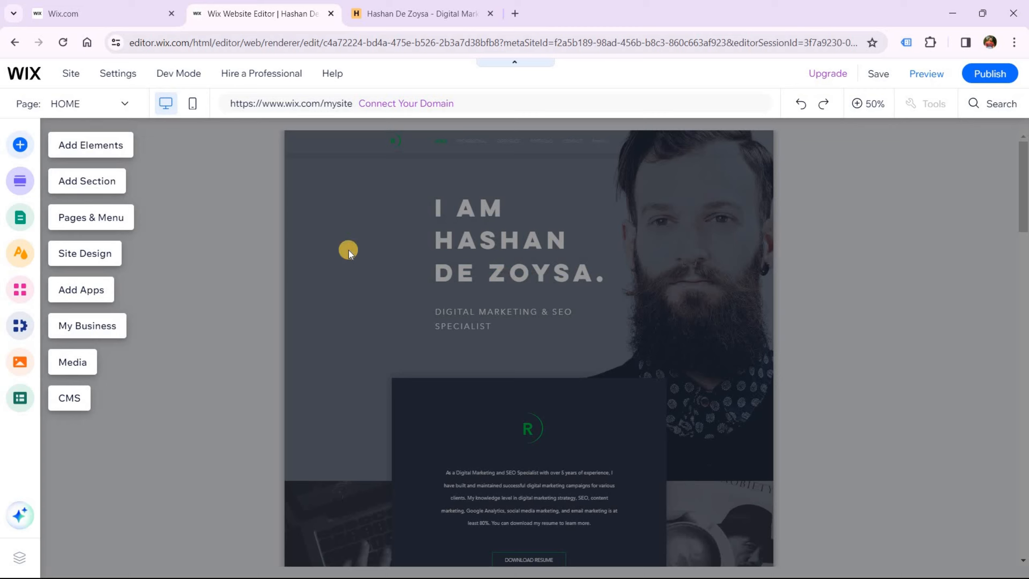
Browse the Add Elements categories: image, button, gallery, contact and forms, video and music, social
{"action": "left_click", "coordinate": [21, 145]}
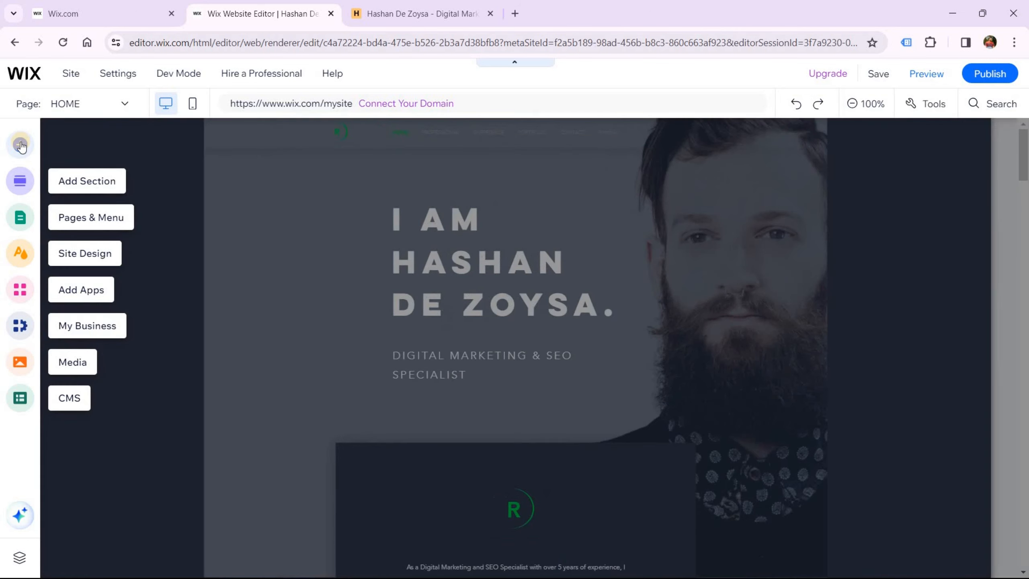
{"action": "left_click", "coordinate": [21, 145]}
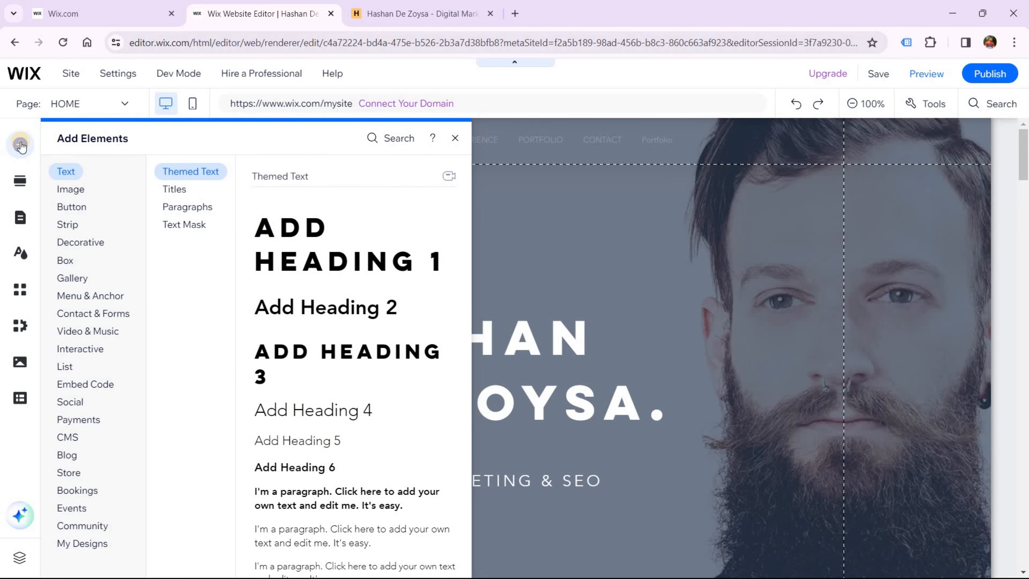
{"action": "left_click", "coordinate": [69, 194]}
{"action": "left_click", "coordinate": [67, 210]}
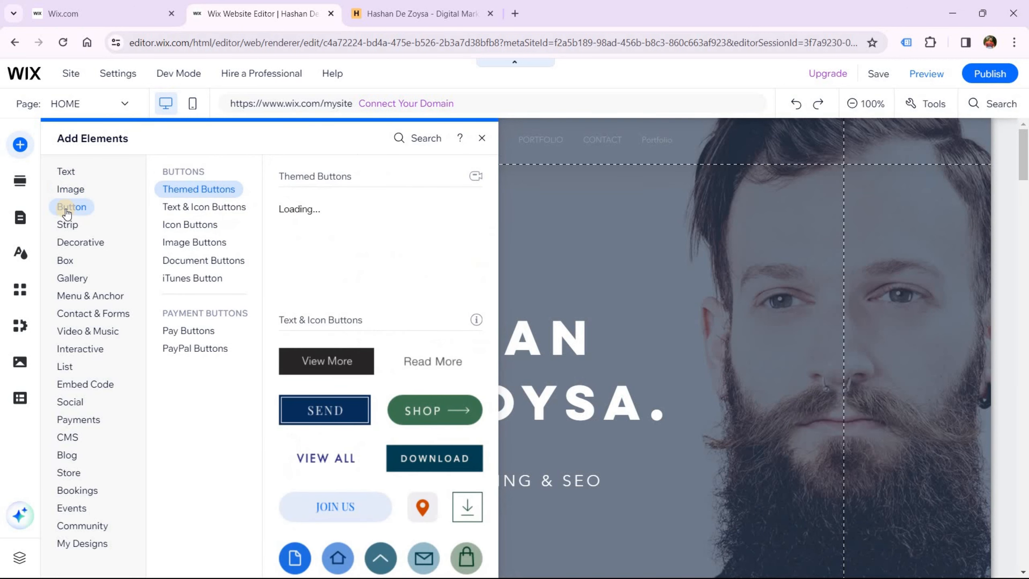
{"action": "left_click", "coordinate": [69, 278]}
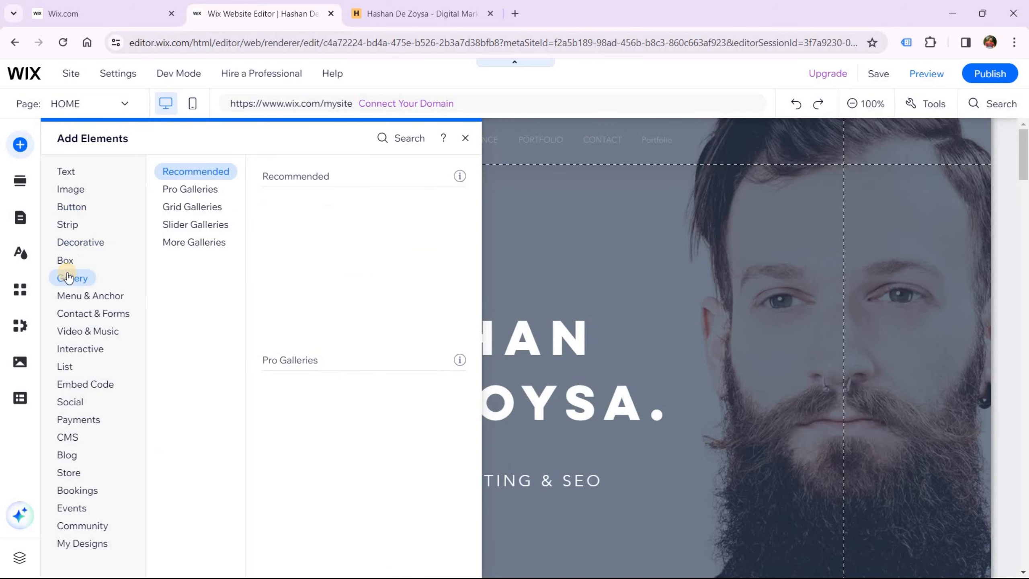
{"action": "left_click", "coordinate": [74, 310]}
{"action": "left_click", "coordinate": [77, 332]}
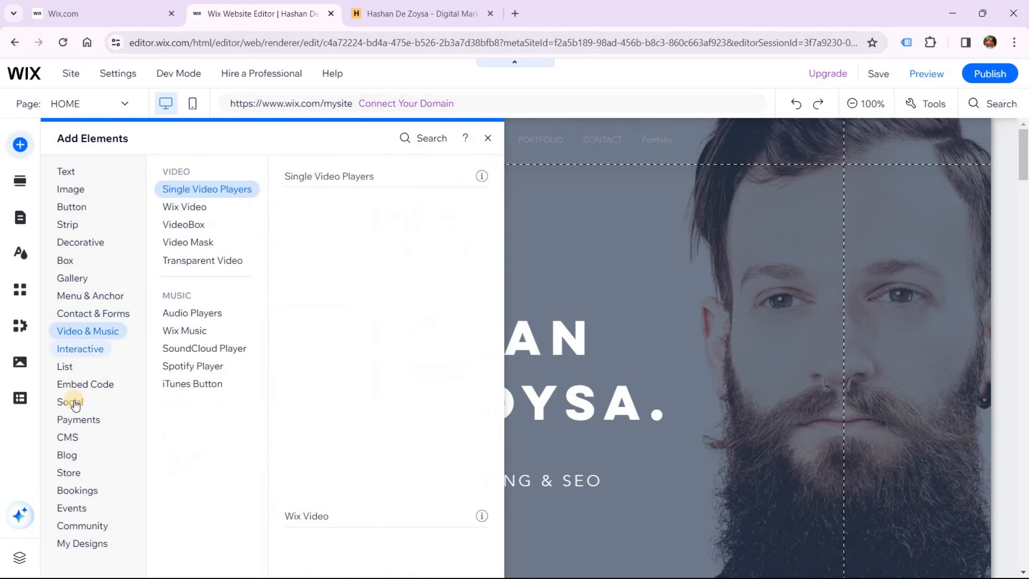
{"action": "left_click", "coordinate": [73, 402]}
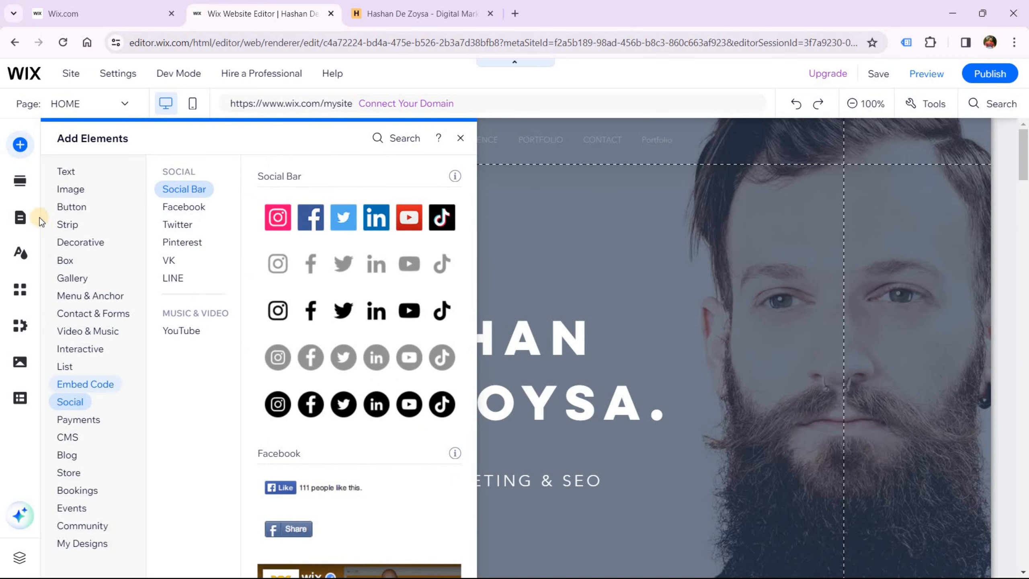
Preview Add Section layouts for Gallery, About, Services, Testimonials and Clients
{"action": "left_click", "coordinate": [22, 185]}
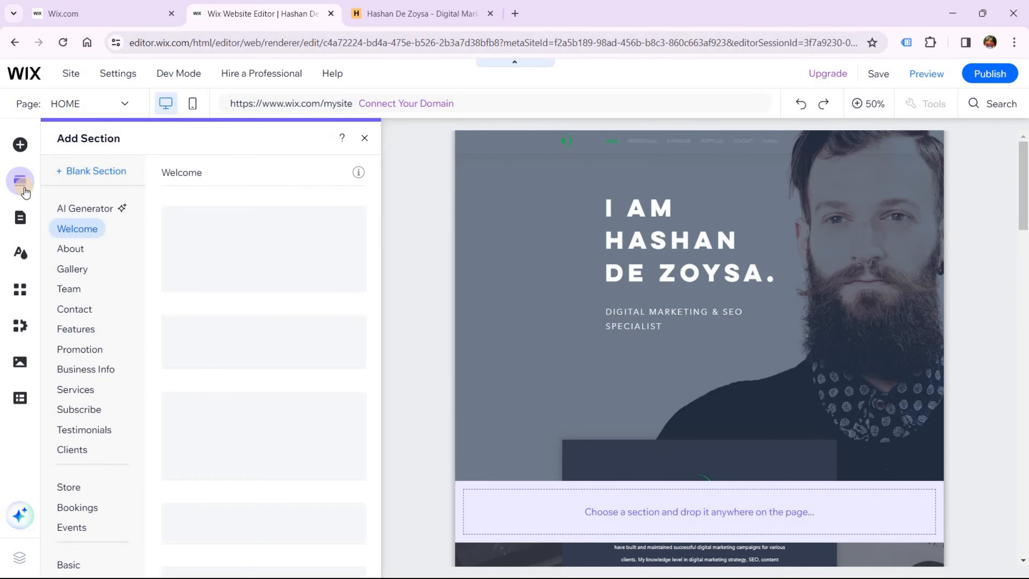
{"action": "left_click", "coordinate": [68, 269]}
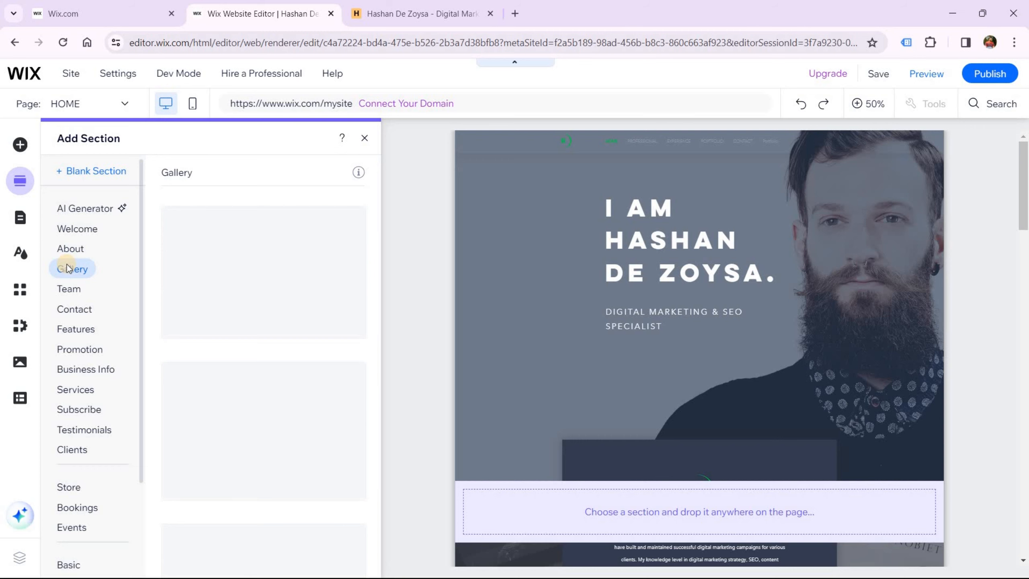
{"action": "left_click", "coordinate": [67, 249]}
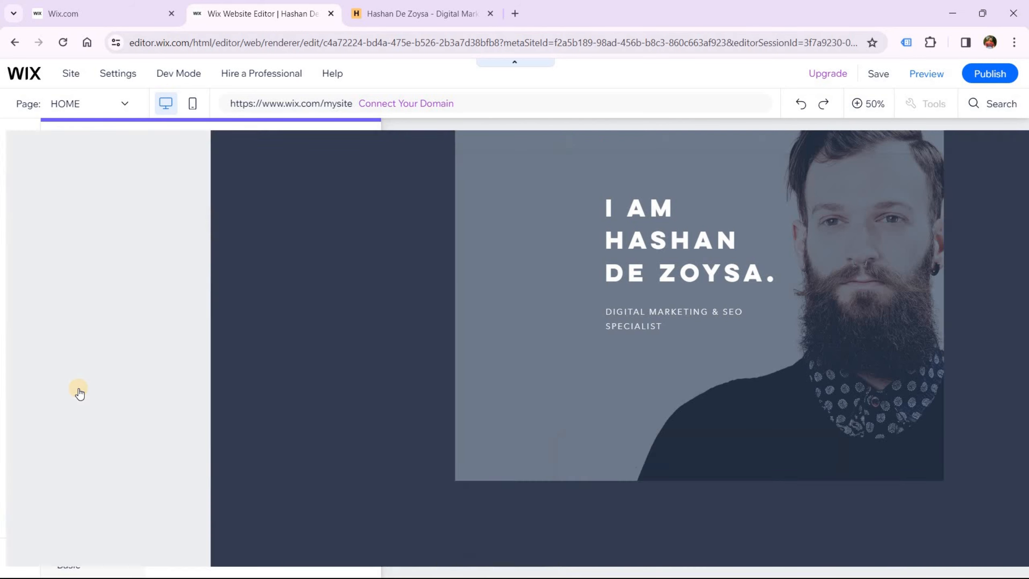
{"action": "left_click", "coordinate": [76, 389]}
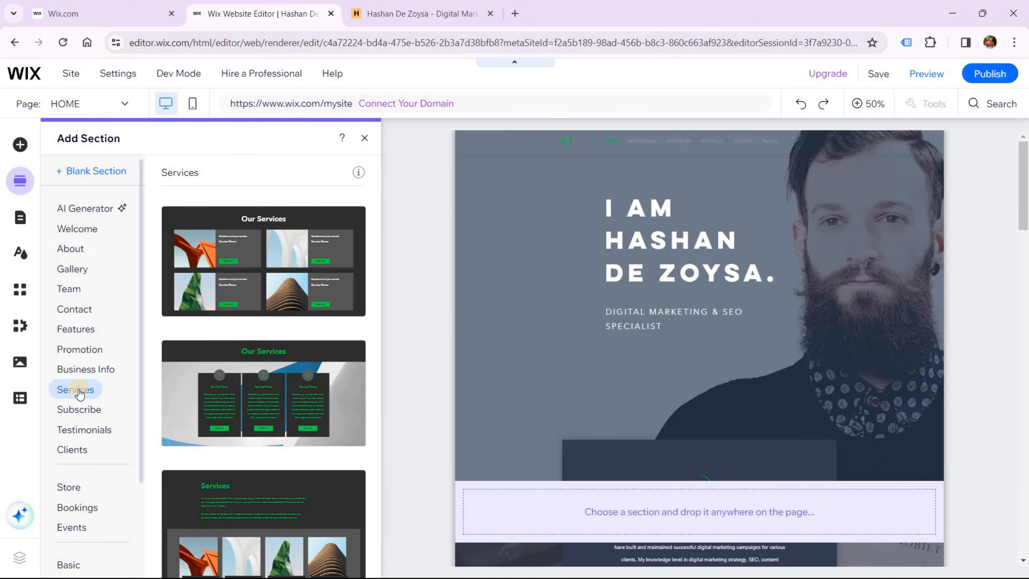
{"action": "scroll", "coordinate": [78, 393], "scroll_direction": "down", "scroll_amount": 3}
{"action": "left_click", "coordinate": [82, 313]}
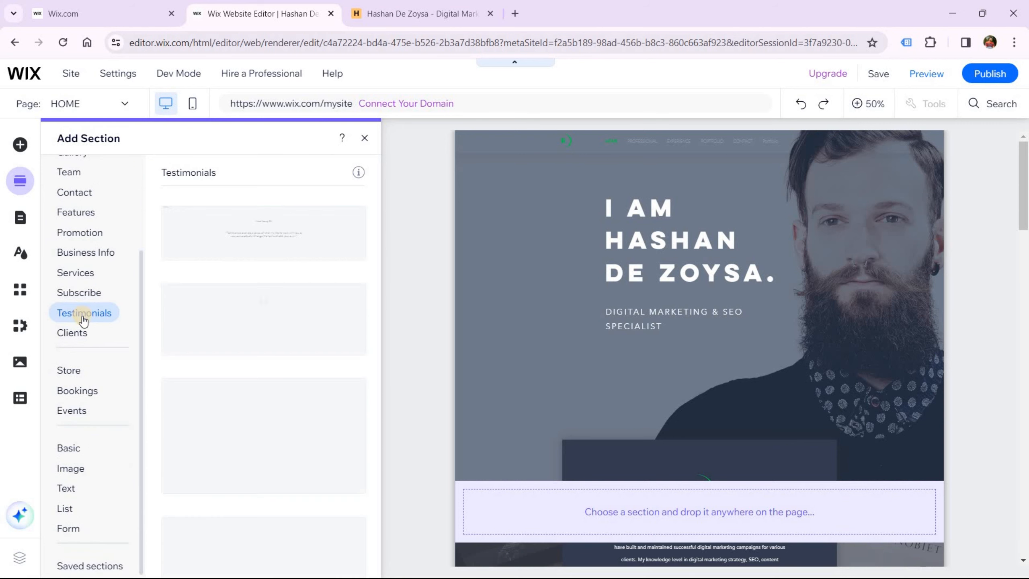
{"action": "left_click", "coordinate": [78, 334]}
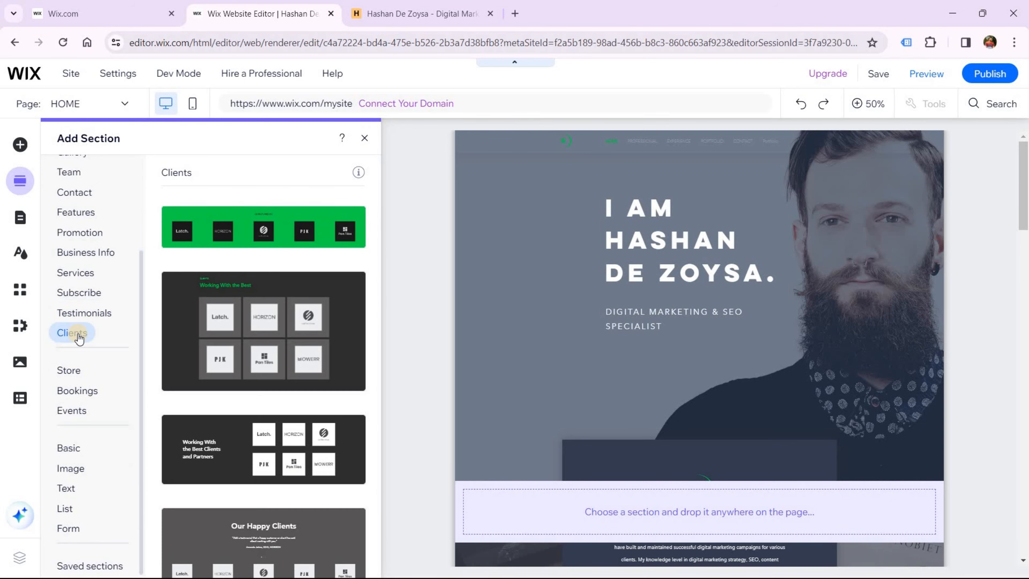
Review the site's pages, switching between Portfolio Pages and Site Menu
{"action": "left_click", "coordinate": [23, 226]}
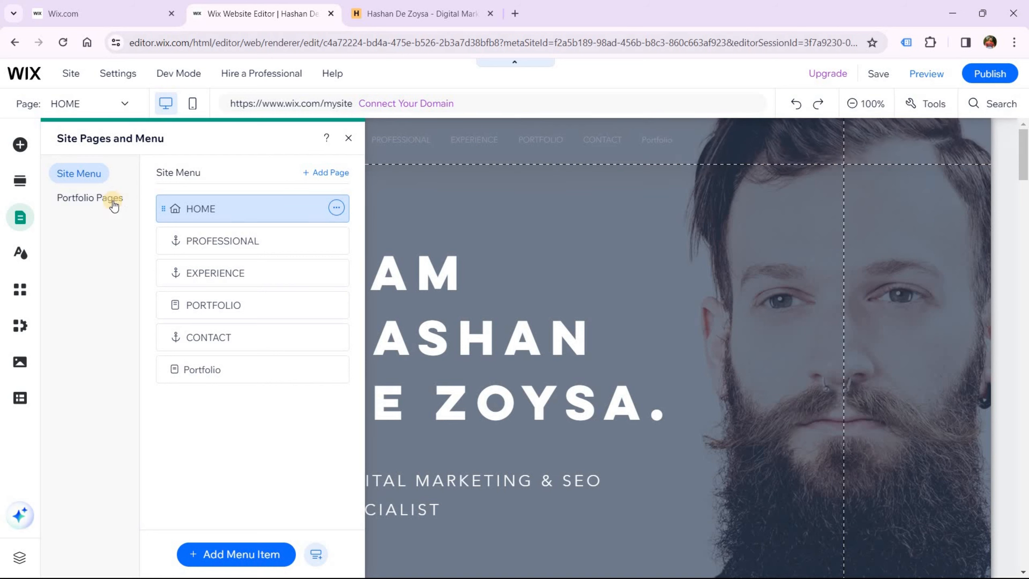
{"action": "left_click", "coordinate": [98, 202]}
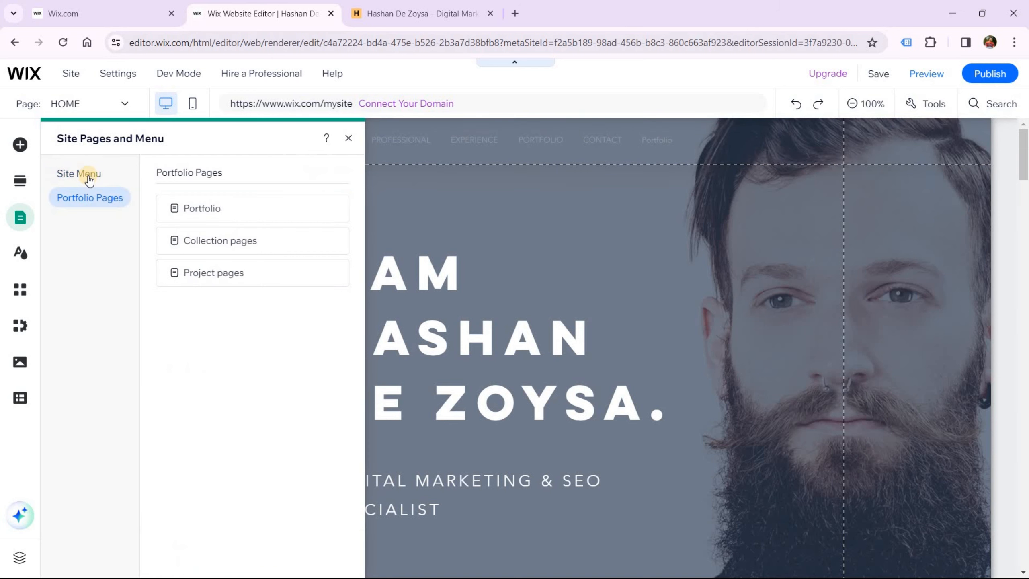
{"action": "left_click", "coordinate": [86, 175]}
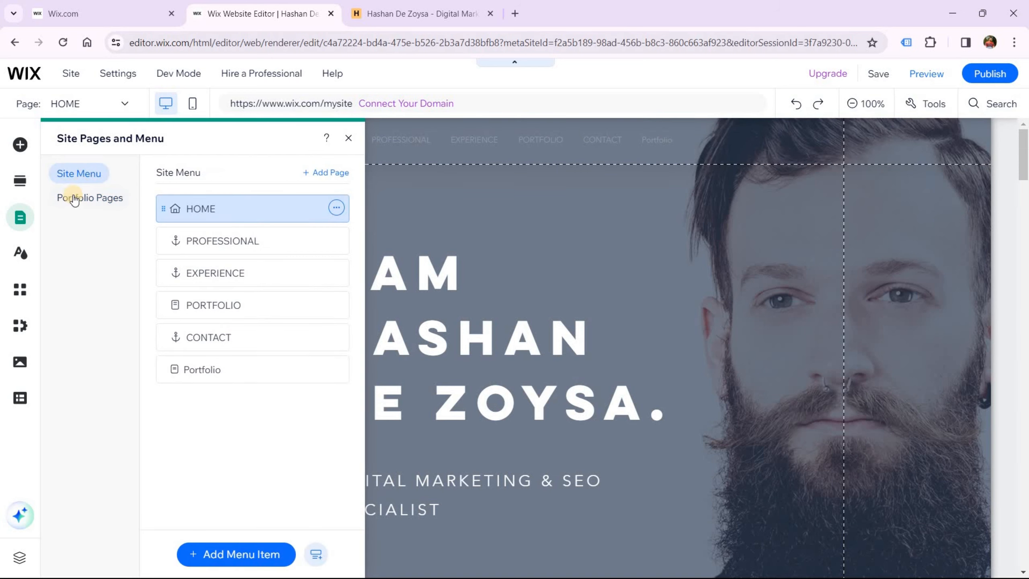
Look at the Site Design settings, then bring up the App Market's recommended apps
{"action": "left_click", "coordinate": [18, 266]}
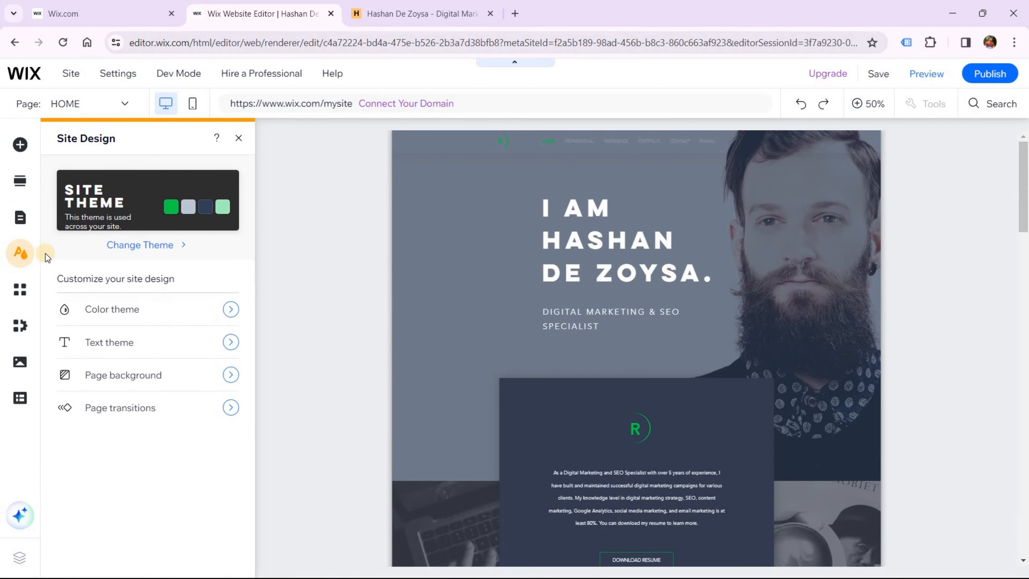
{"action": "left_click", "coordinate": [164, 229]}
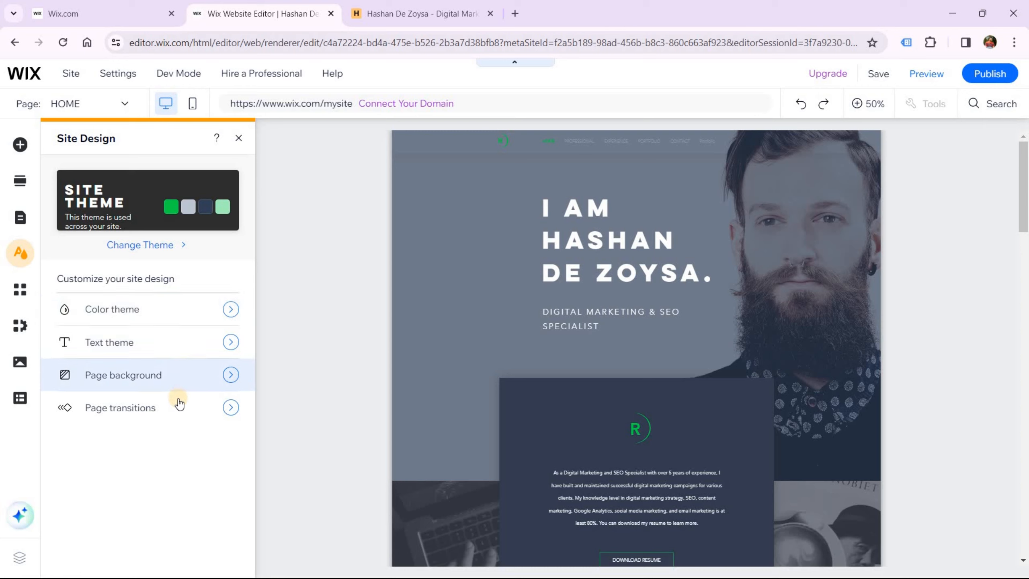
{"action": "left_click", "coordinate": [24, 290]}
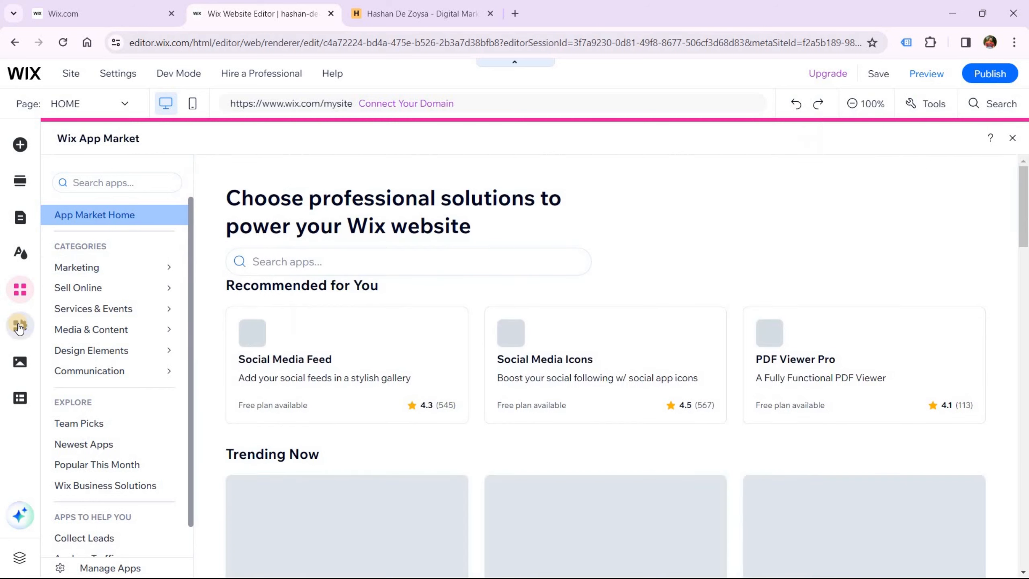
Look through the My Business, Media and CMS panels
{"action": "left_click", "coordinate": [18, 325]}
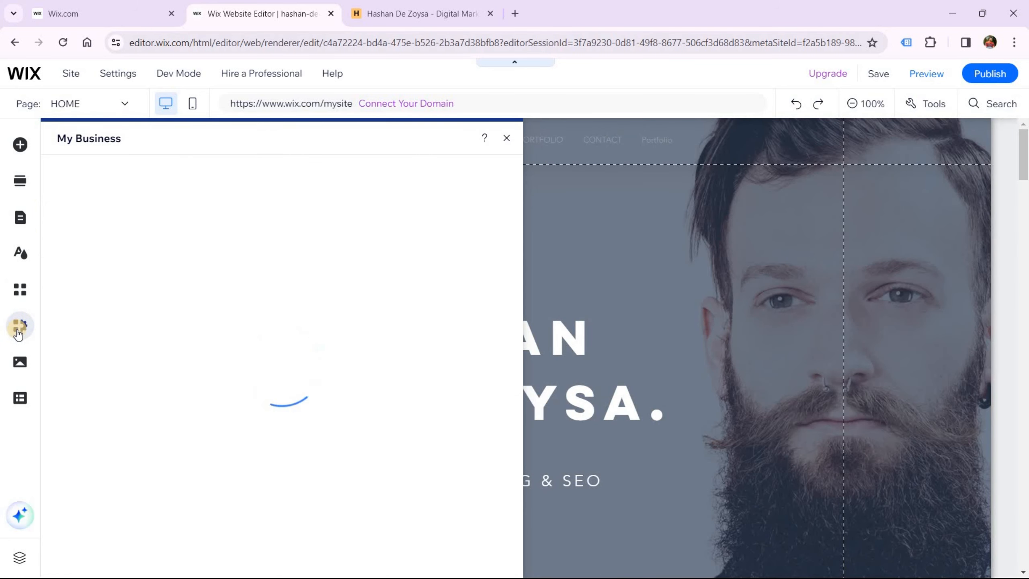
{"action": "left_click", "coordinate": [16, 365]}
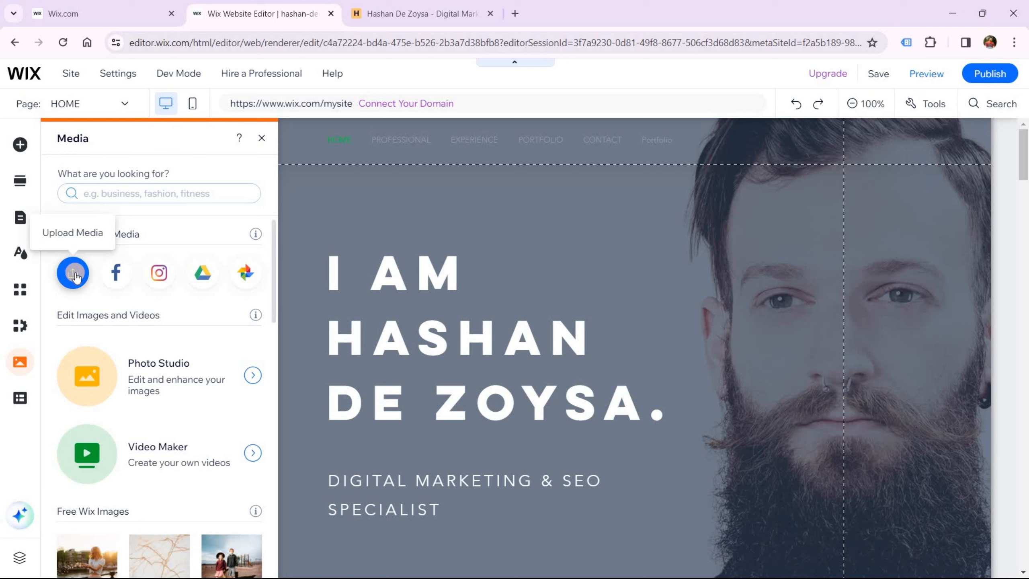
{"action": "left_click", "coordinate": [21, 399]}
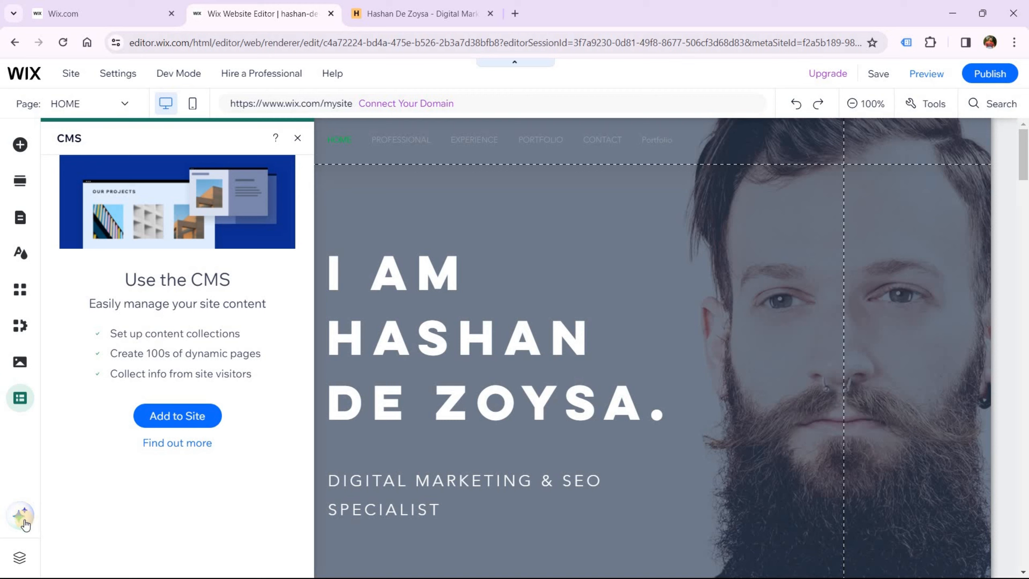
Open and close the Layers list, close the CMS panel, and scroll the homepage canvas
{"action": "left_click", "coordinate": [17, 554]}
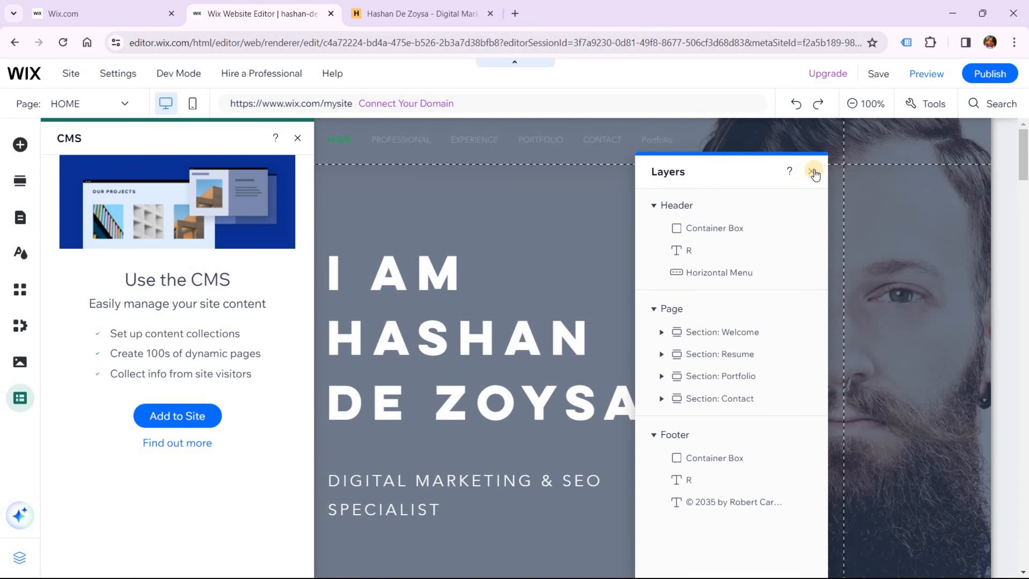
{"action": "left_click", "coordinate": [812, 171]}
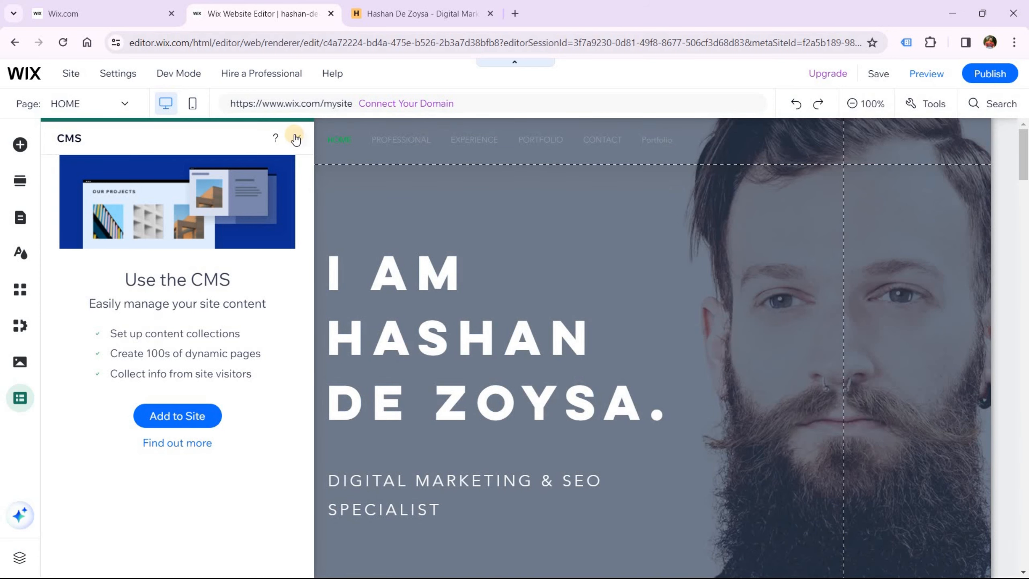
{"action": "left_click", "coordinate": [295, 136]}
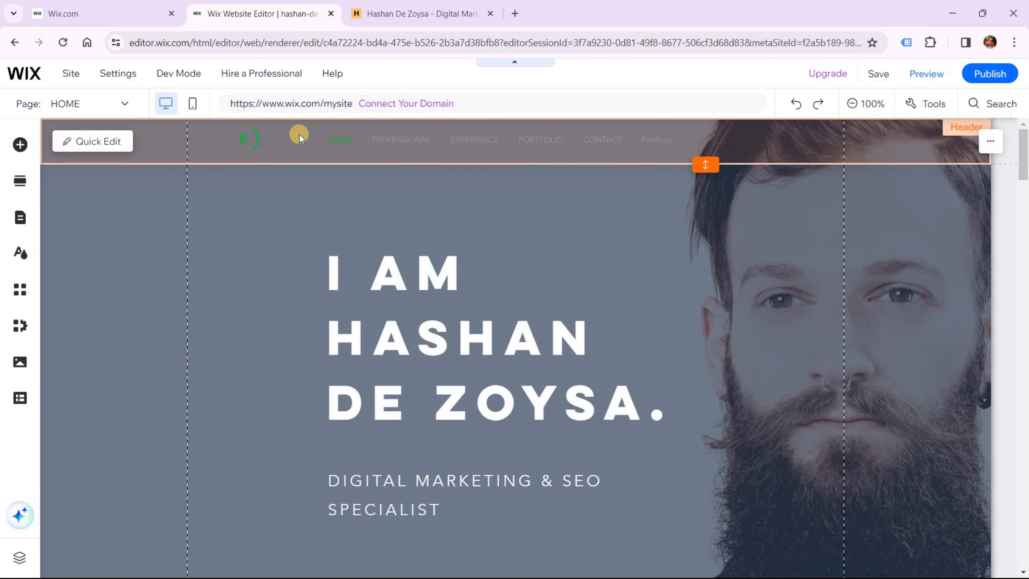
{"action": "scroll", "coordinate": [352, 228], "scroll_direction": "down", "scroll_amount": 3}
{"action": "scroll", "coordinate": [351, 228], "scroll_direction": "down", "scroll_amount": 9}
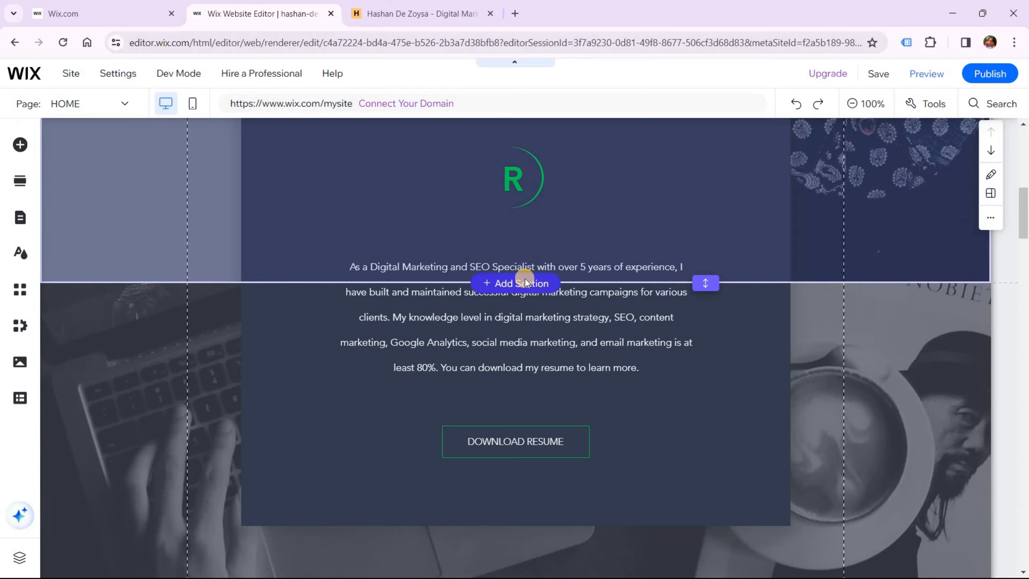
{"action": "scroll", "coordinate": [525, 279], "scroll_direction": "down", "scroll_amount": 12}
Preview the homepage in mobile view, skipping the intro, and scroll through the whole page
{"action": "left_click_drag", "start_coordinate": [1023, 270], "coordinate": [1016, 114]}
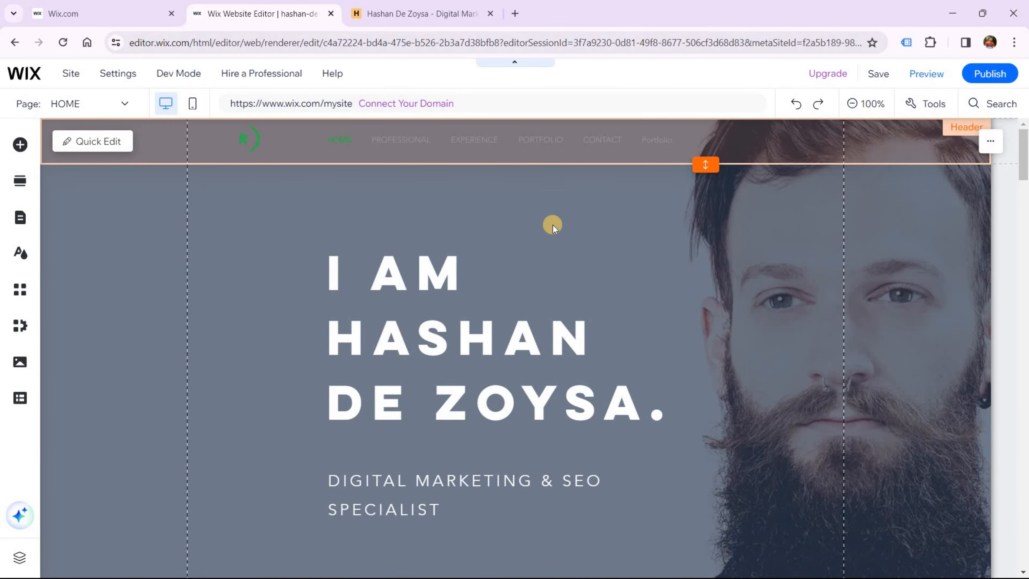
{"action": "left_click", "coordinate": [192, 106]}
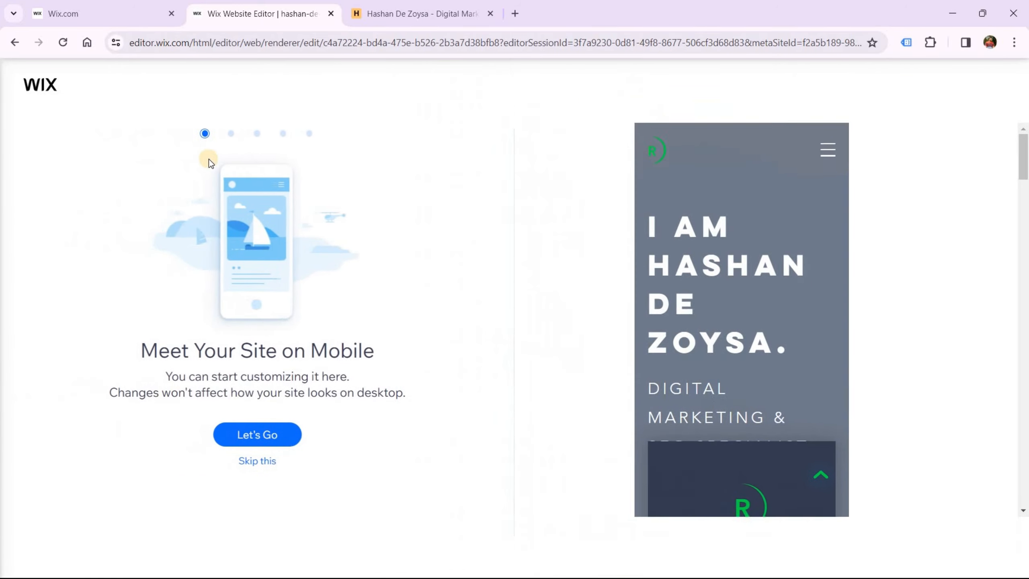
{"action": "left_click", "coordinate": [262, 461]}
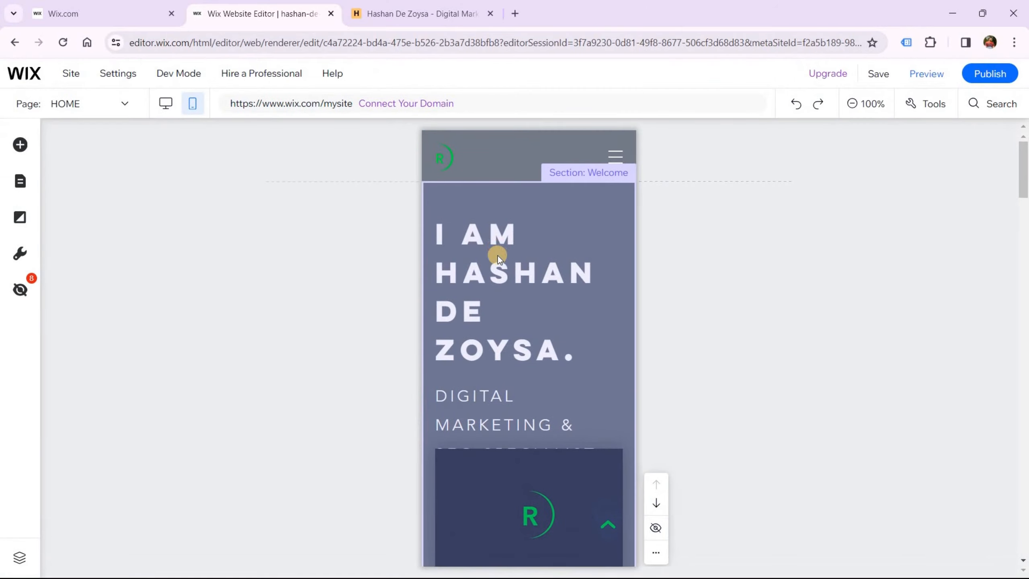
{"action": "scroll", "coordinate": [498, 256], "scroll_direction": "down", "scroll_amount": 10}
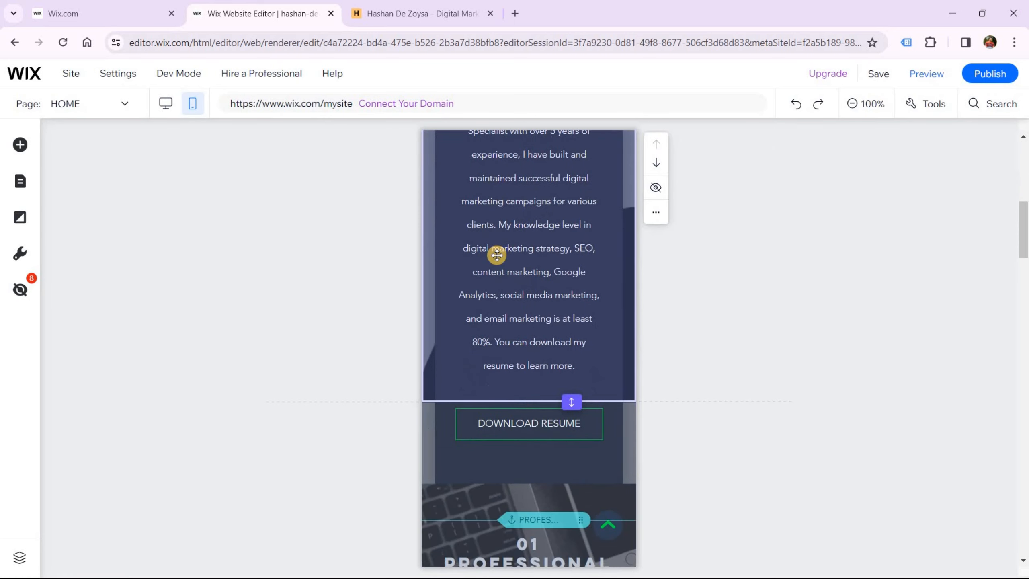
{"action": "scroll", "coordinate": [496, 254], "scroll_direction": "down", "scroll_amount": 13}
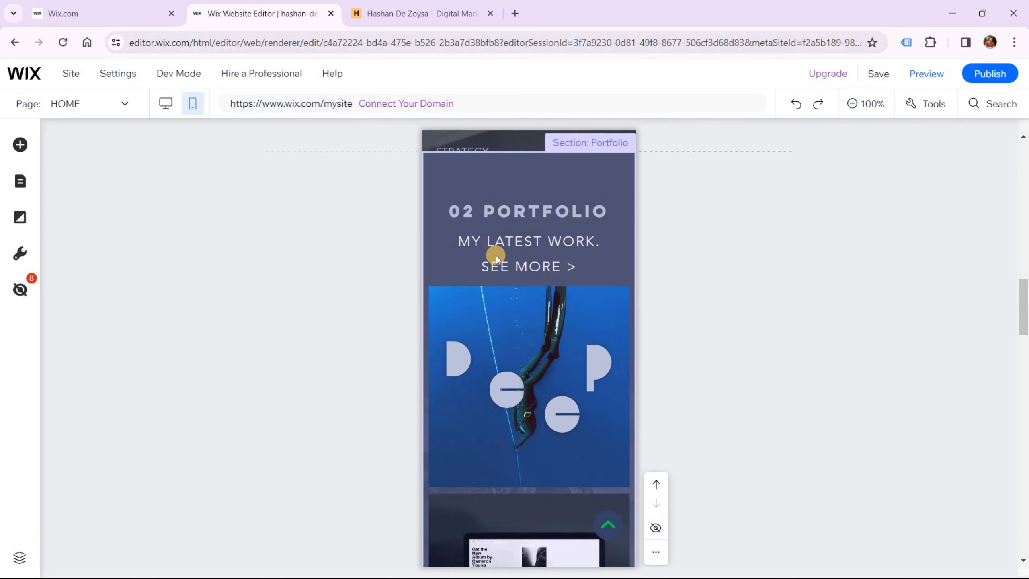
{"action": "scroll", "coordinate": [497, 254], "scroll_direction": "down", "scroll_amount": 11}
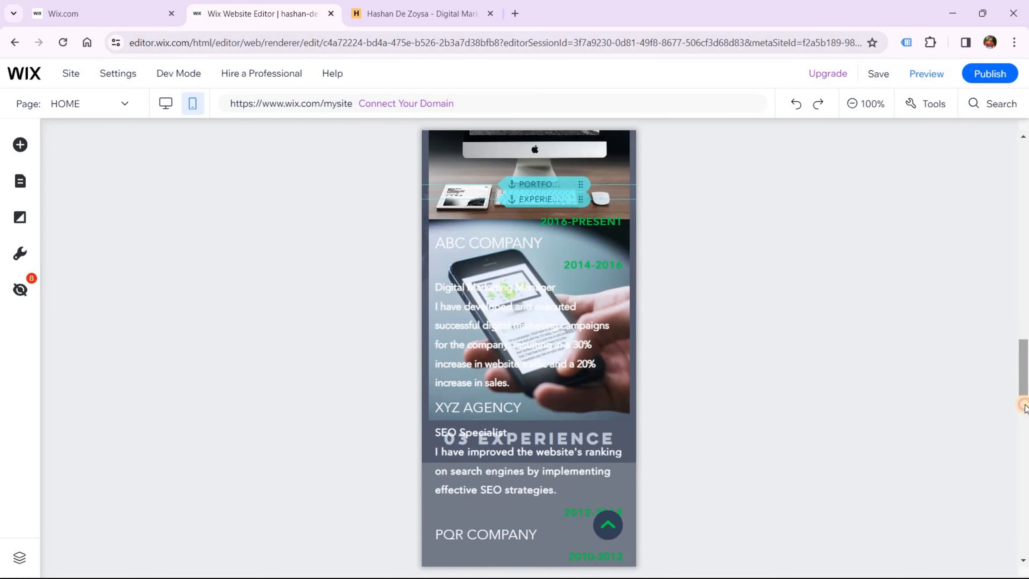
{"action": "left_click_drag", "start_coordinate": [1025, 408], "coordinate": [998, 151]}
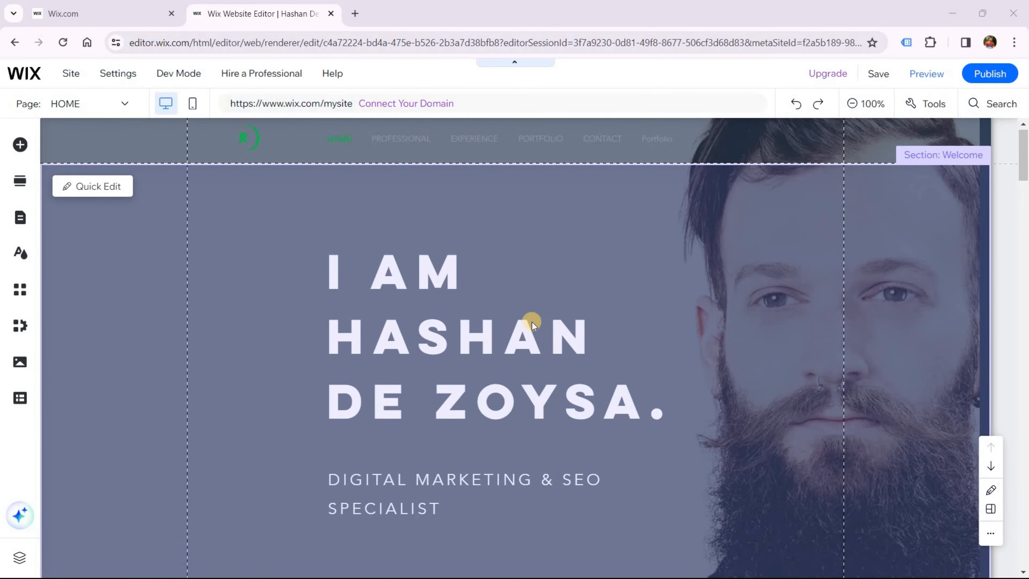
Save the site on a free Wix.com address named after the owner and dismiss the confirmation
{"action": "scroll", "coordinate": [532, 322], "scroll_direction": "down", "scroll_amount": 1}
{"action": "scroll", "coordinate": [514, 243], "scroll_direction": "up", "scroll_amount": 1}
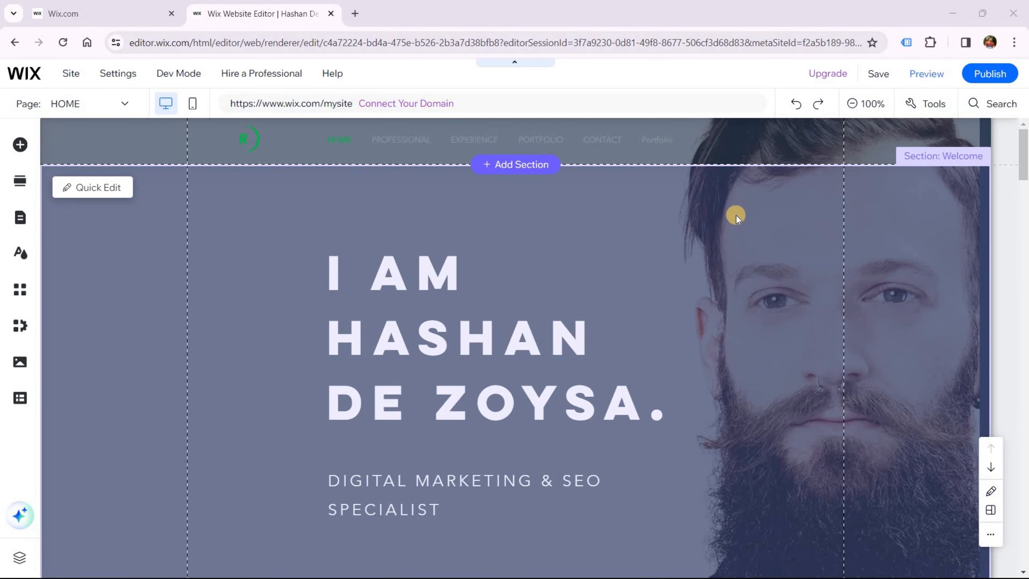
{"action": "mouse_move", "coordinate": [881, 77]}
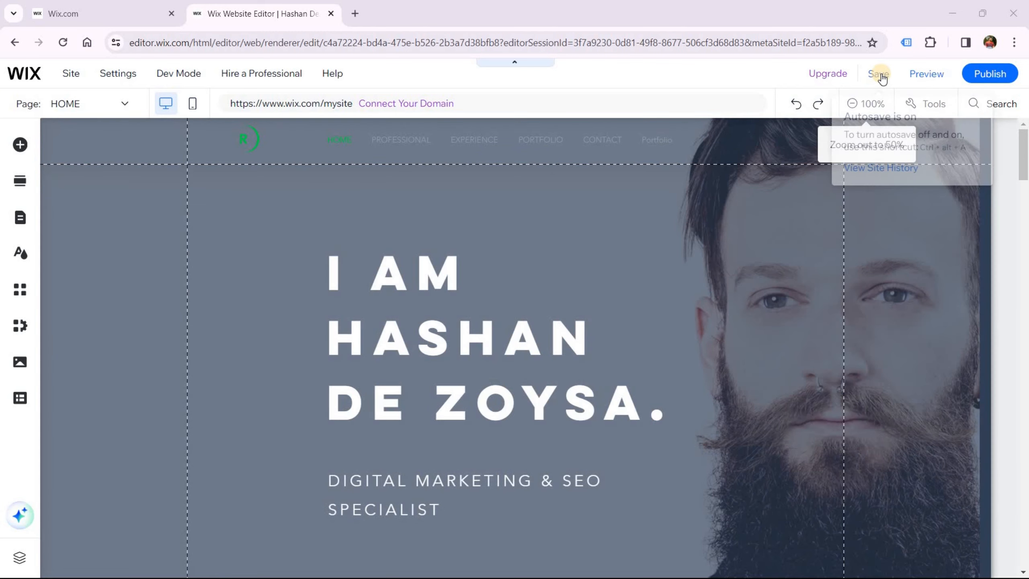
{"action": "left_click", "coordinate": [881, 78]}
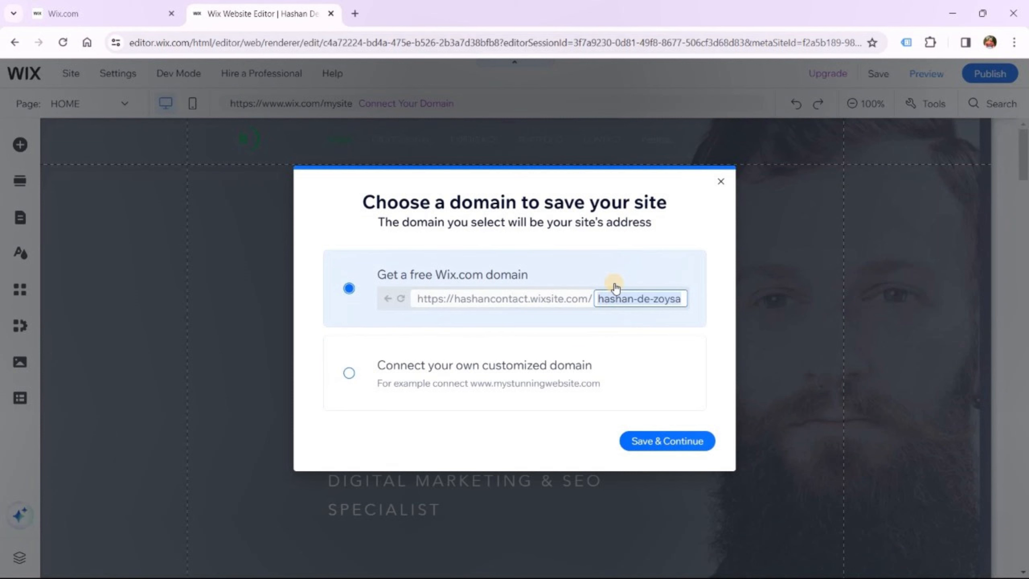
{"action": "left_click", "coordinate": [647, 299]}
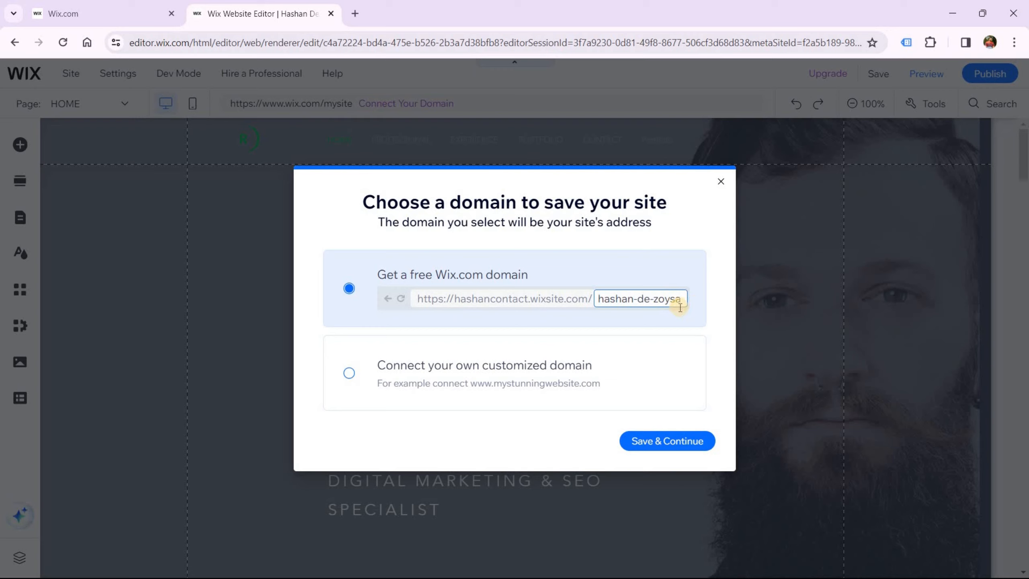
{"action": "left_click", "coordinate": [678, 442]}
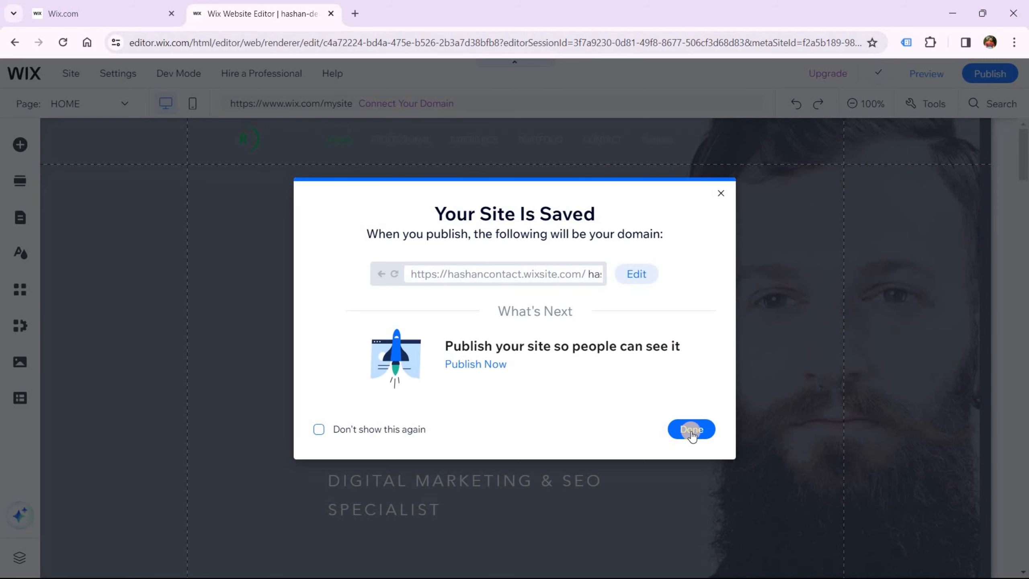
{"action": "left_click", "coordinate": [691, 432]}
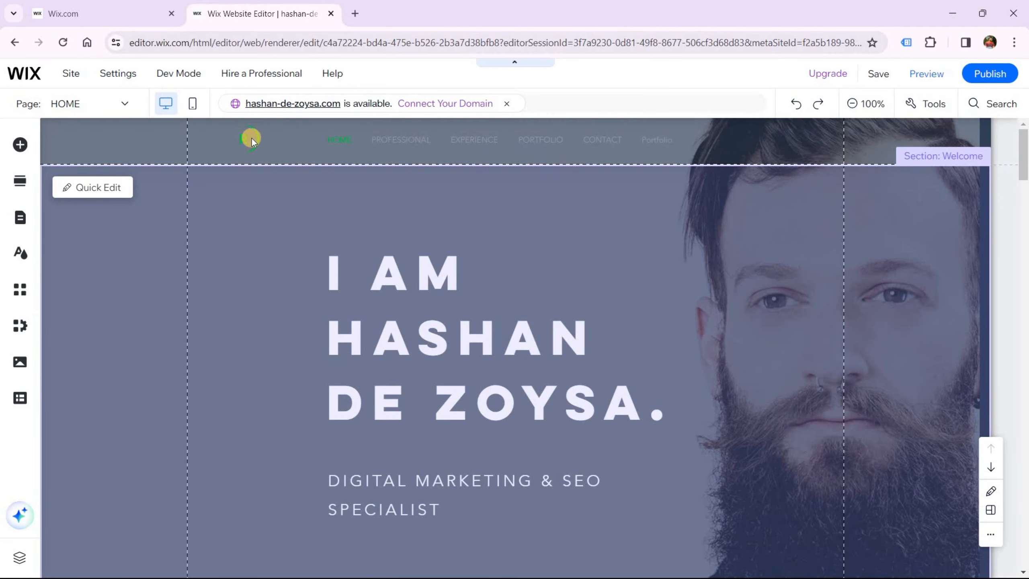
Move the welcome headline further left and up on the page
{"action": "left_click", "coordinate": [251, 138]}
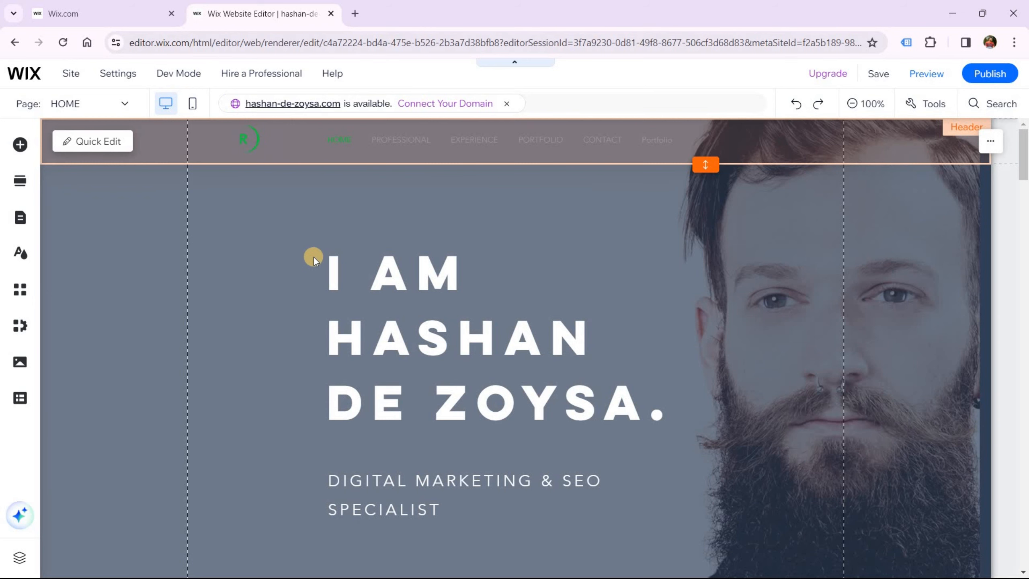
{"action": "left_click", "coordinate": [342, 269]}
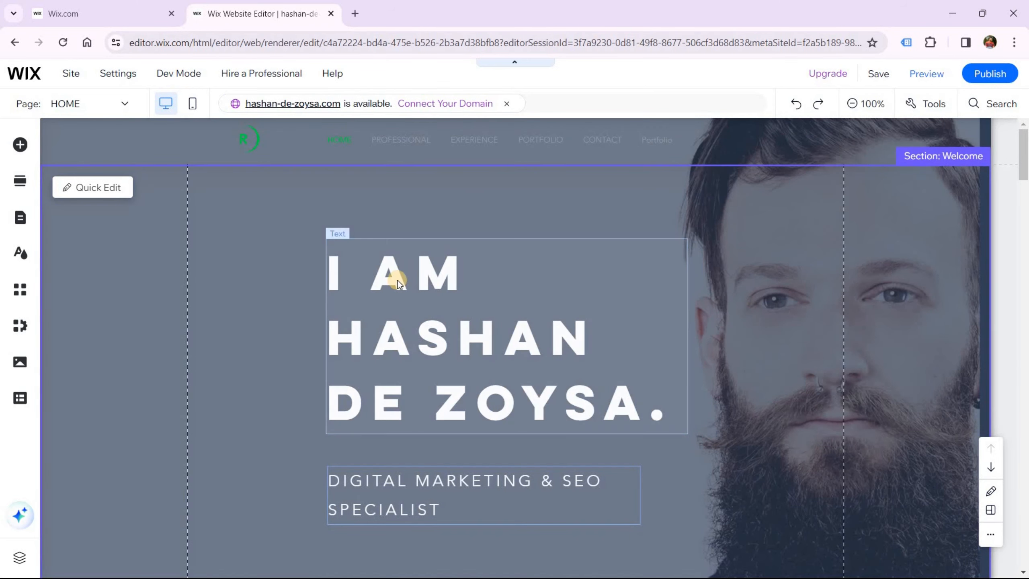
{"action": "mouse_move", "coordinate": [320, 258]}
{"action": "left_mouse_down"}
{"action": "mouse_move", "coordinate": [296, 254]}
{"action": "mouse_move", "coordinate": [305, 254]}
{"action": "left_mouse_up"}
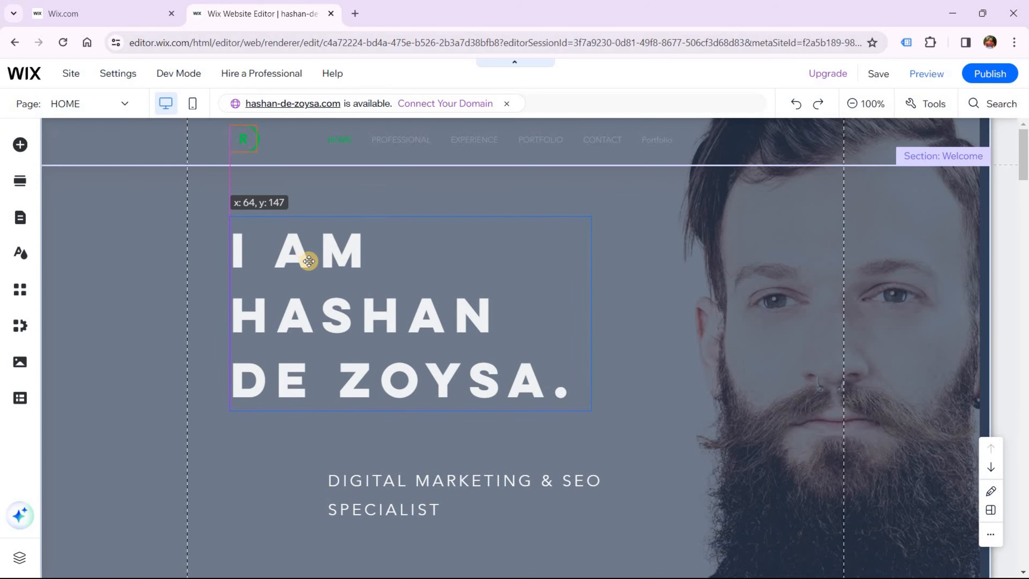
{"action": "left_click_drag", "start_coordinate": [308, 261], "coordinate": [309, 262]}
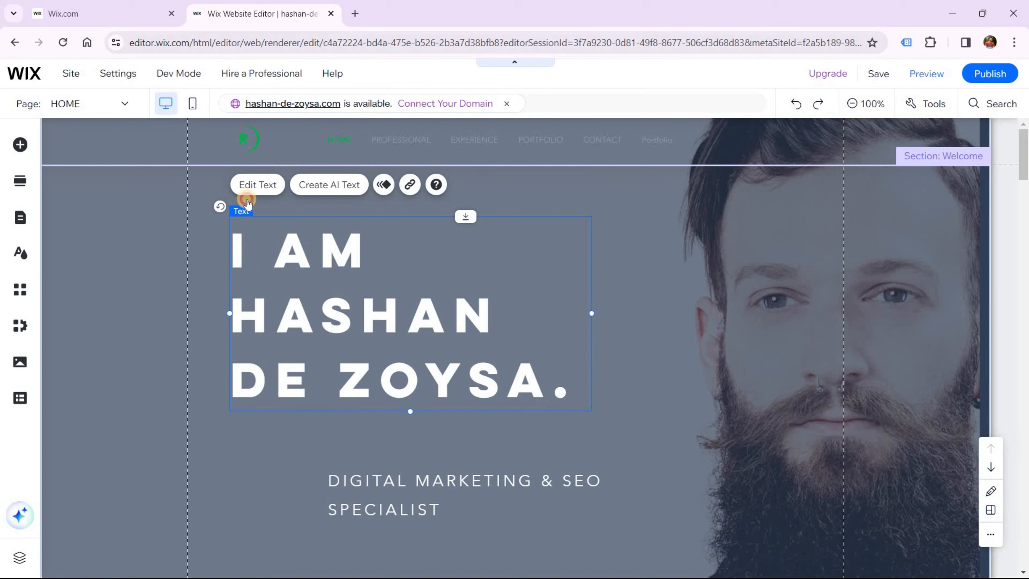
Add 'Hello,' to the start of the headline and set its font size to 60
{"action": "double_click", "coordinate": [243, 244]}
{"action": "left_click", "coordinate": [244, 245]}
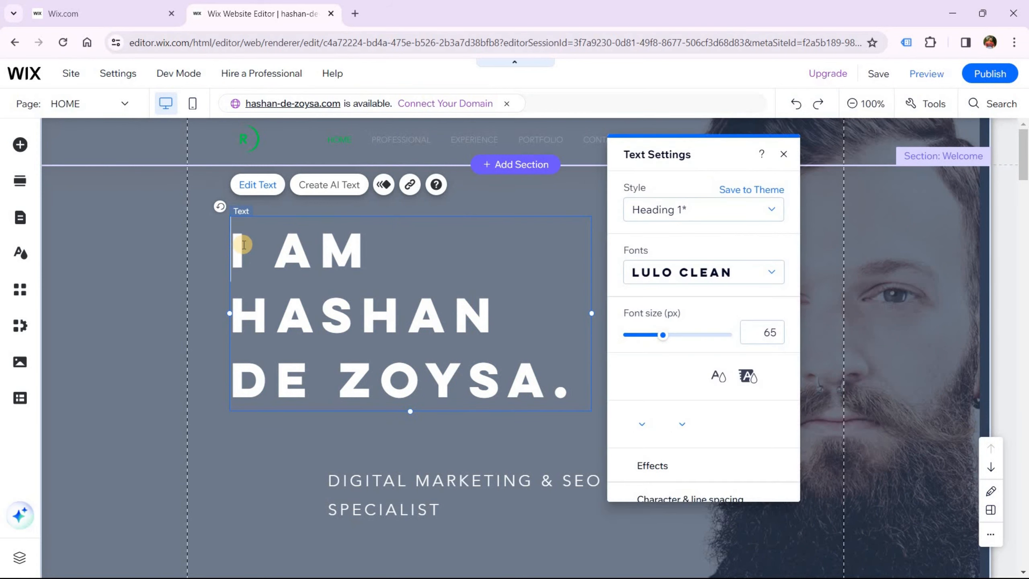
{"action": "type", "text": "Hello,"}
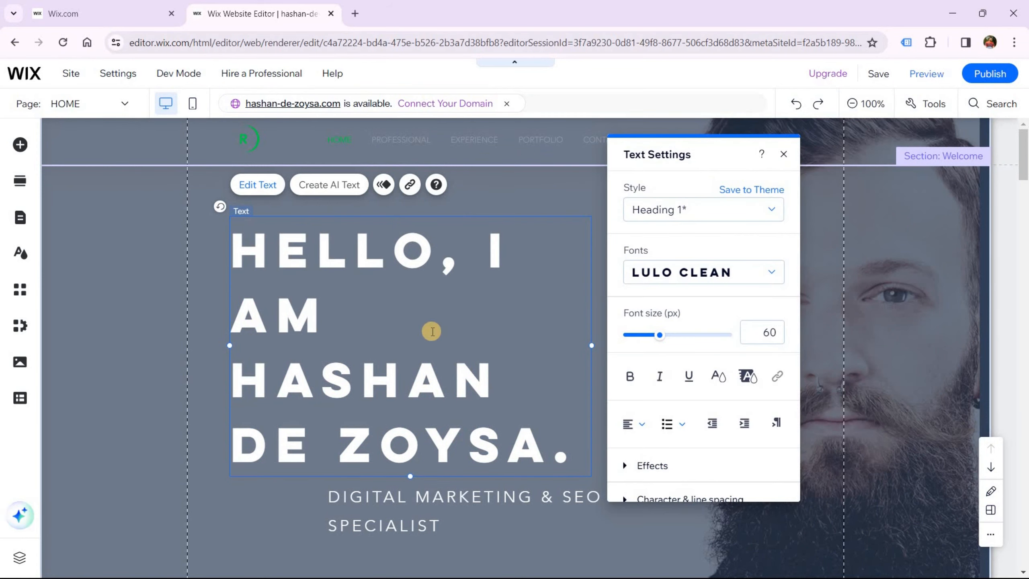
{"action": "left_click", "coordinate": [472, 360]}
{"action": "key", "text": "ctrl+a"}
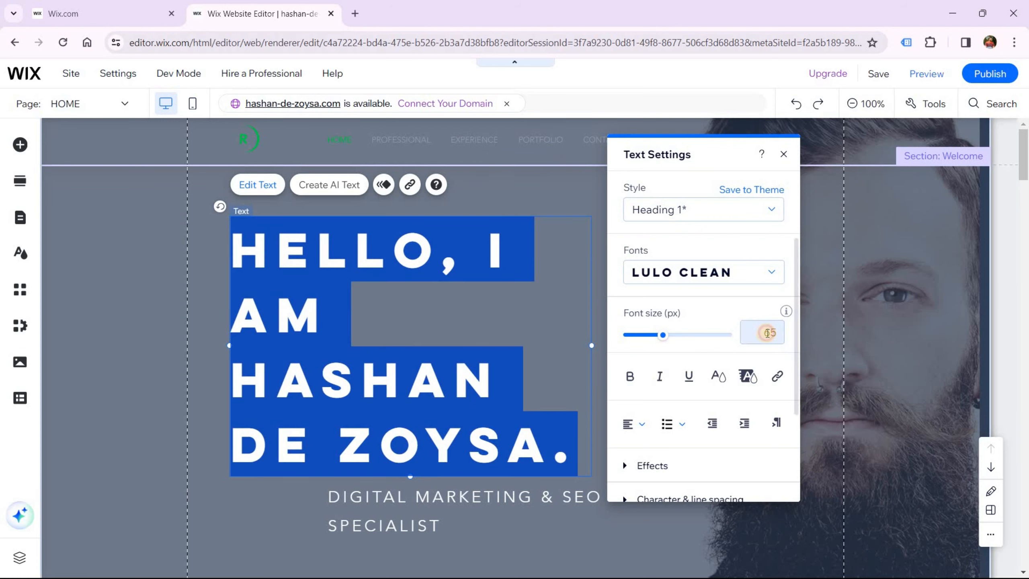
{"action": "left_click", "coordinate": [767, 333]}
{"action": "type", "text": "60"}
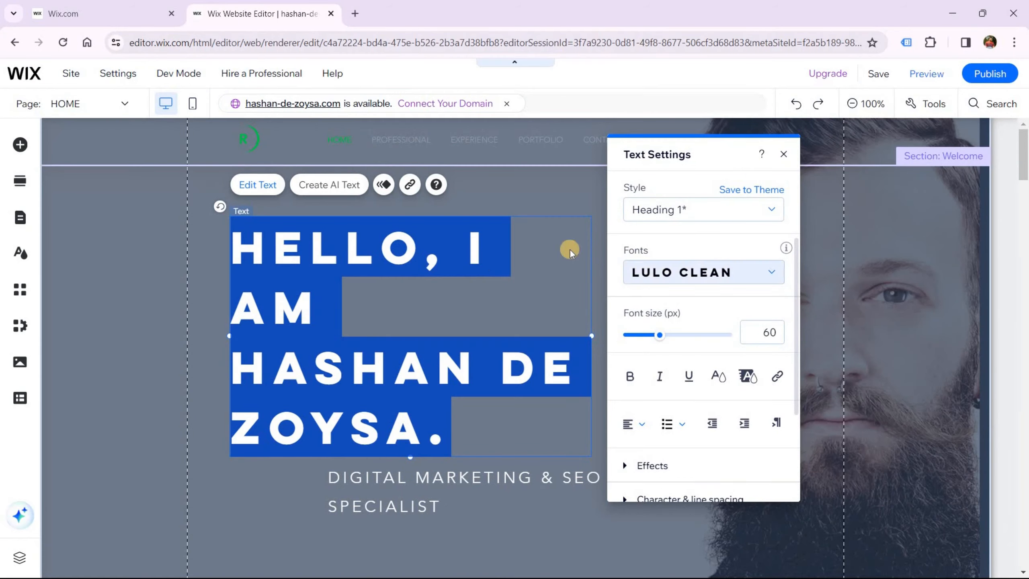
Join 'AM' onto the first line, widen the headline box, and align the subtitle beneath it
{"action": "left_click", "coordinate": [315, 296]}
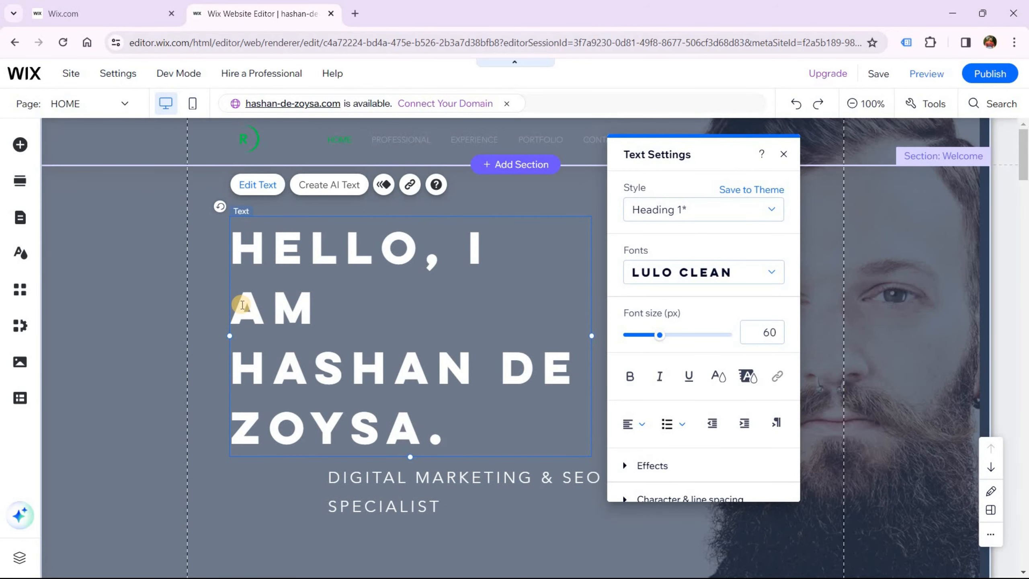
{"action": "left_click", "coordinate": [242, 305]}
{"action": "key", "text": "BackSpace"}
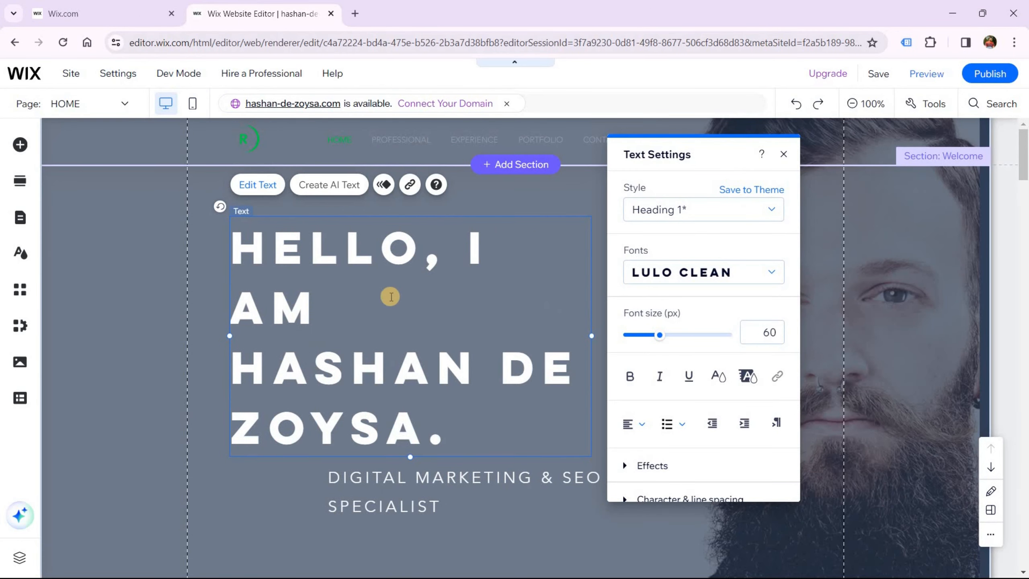
{"action": "left_click", "coordinate": [783, 155]}
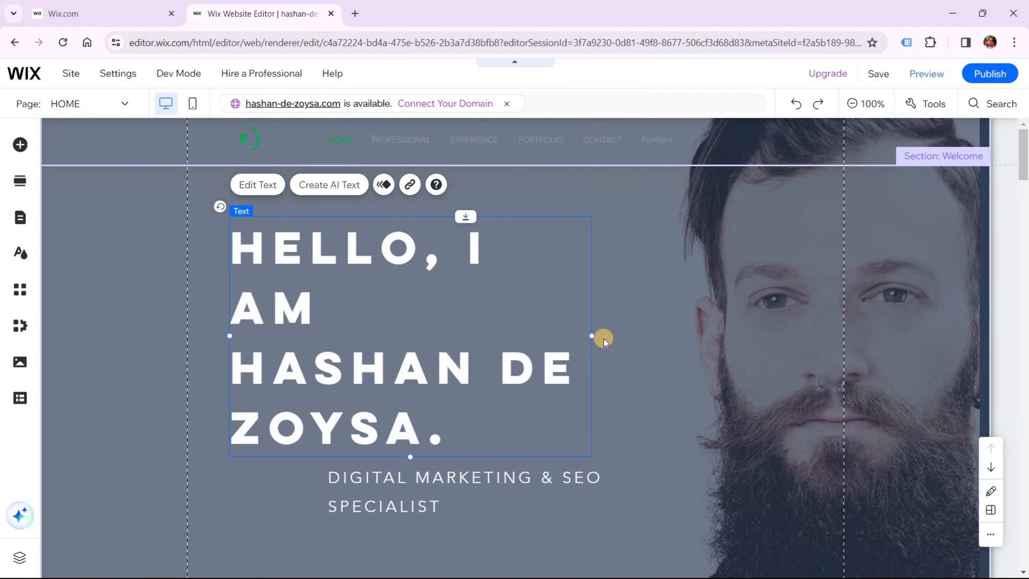
{"action": "left_click_drag", "start_coordinate": [606, 335], "coordinate": [607, 335]}
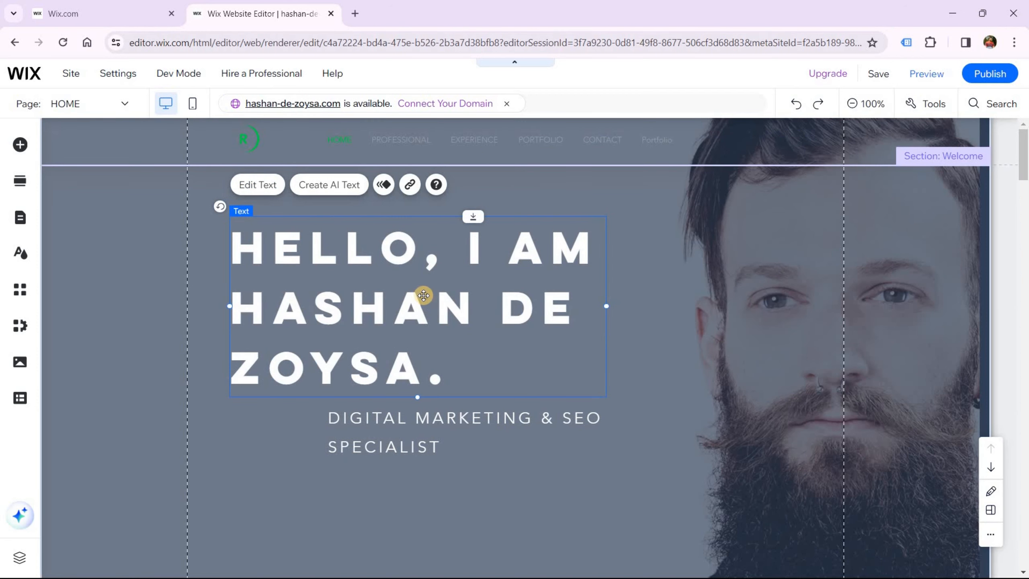
{"action": "left_click_drag", "start_coordinate": [406, 423], "coordinate": [326, 420]}
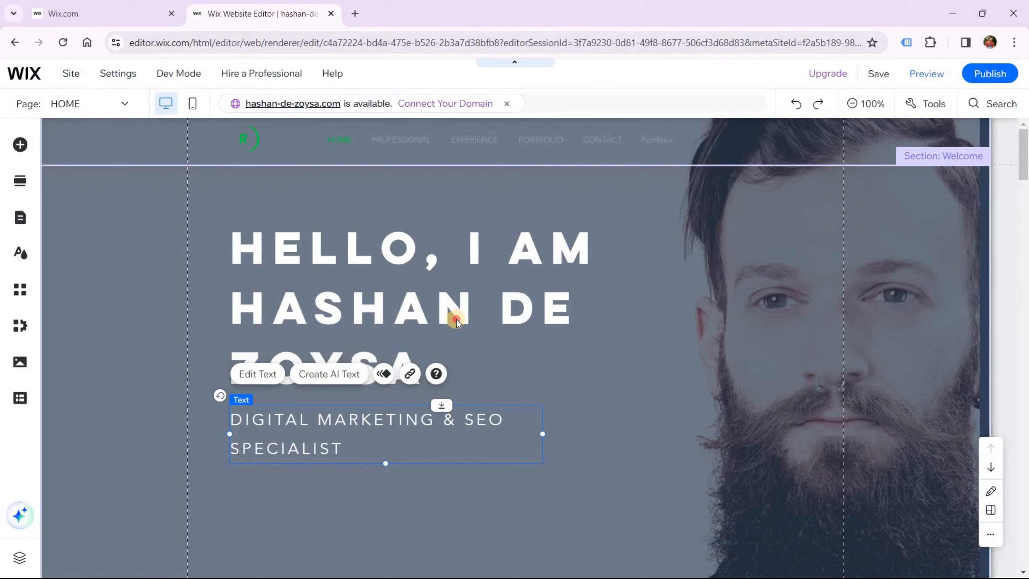
Give the Welcome section the green Sphere on Spiral Stairs background
{"action": "left_click", "coordinate": [471, 310]}
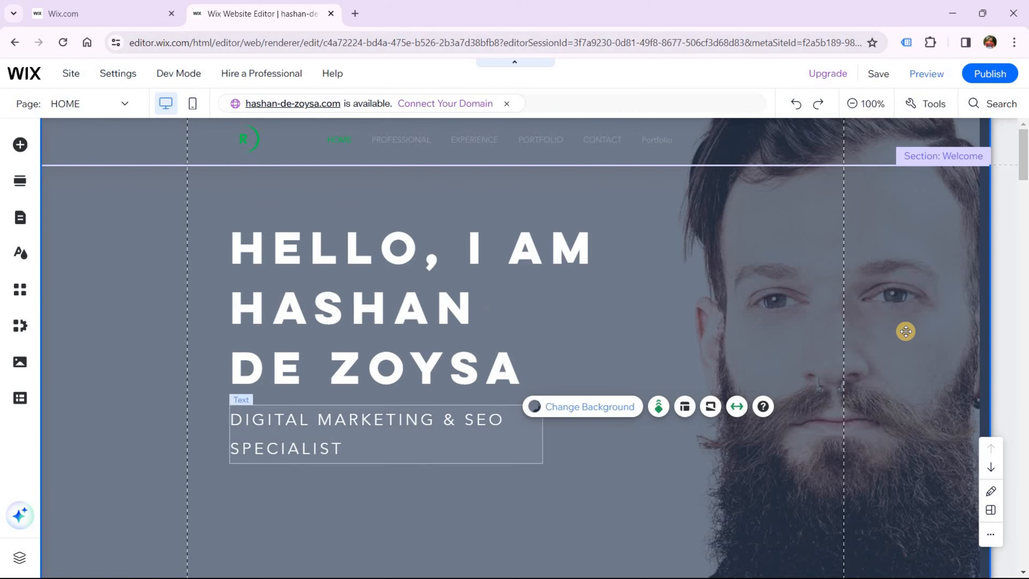
{"action": "left_click", "coordinate": [847, 326]}
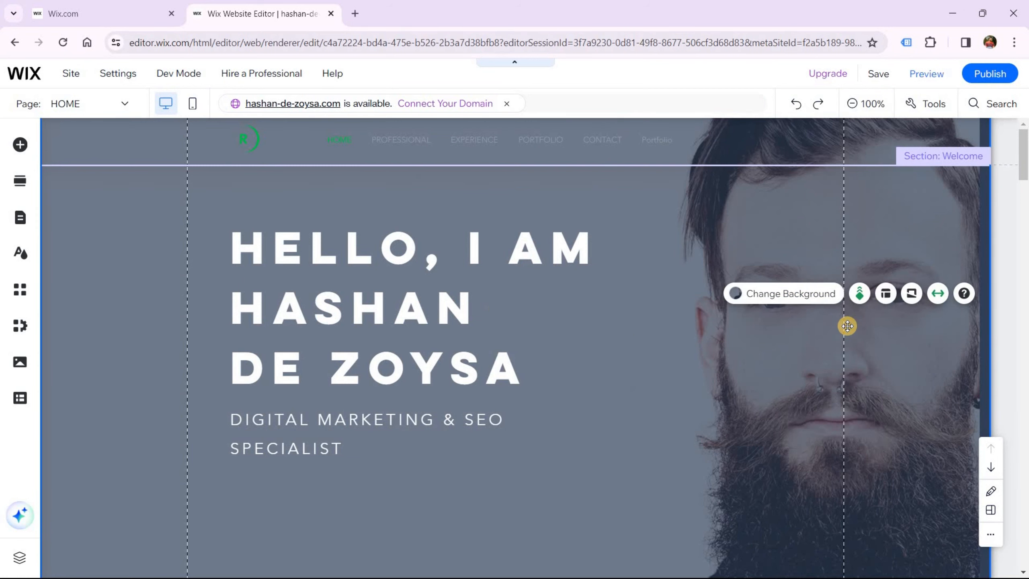
{"action": "left_click", "coordinate": [795, 298]}
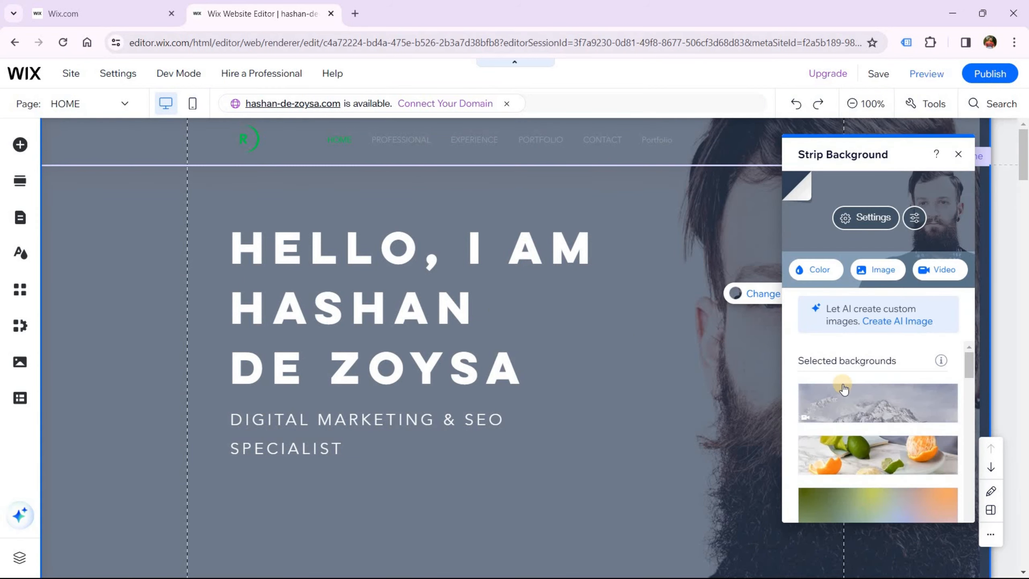
{"action": "scroll", "coordinate": [844, 388], "scroll_direction": "down", "scroll_amount": 8}
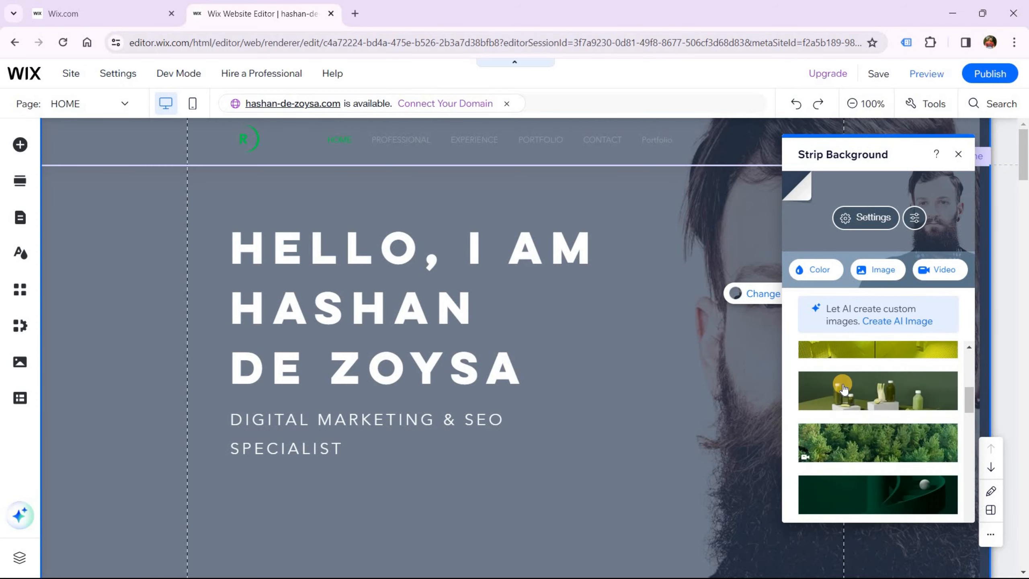
{"action": "scroll", "coordinate": [844, 388], "scroll_direction": "down", "scroll_amount": 3}
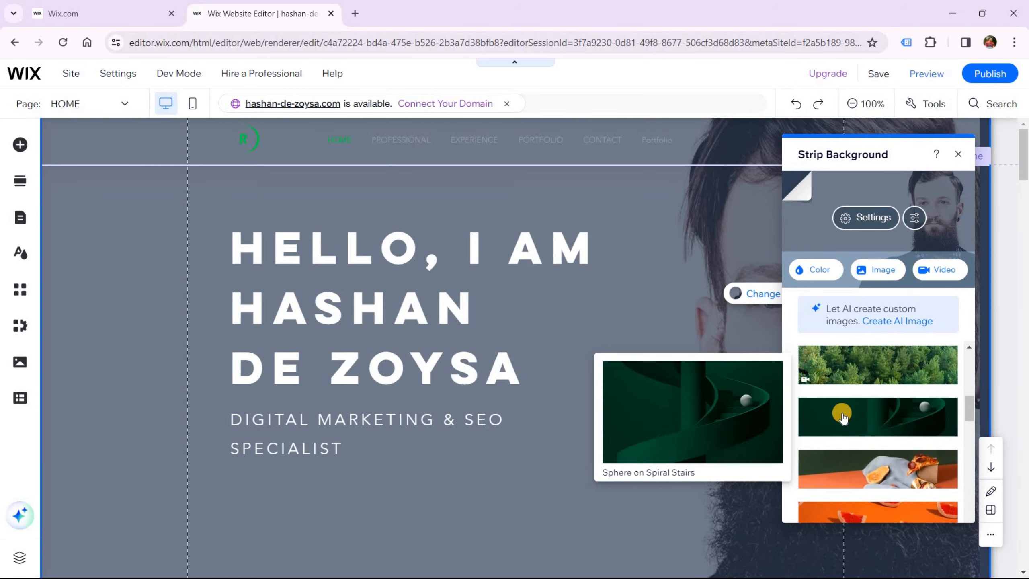
{"action": "left_click", "coordinate": [842, 416]}
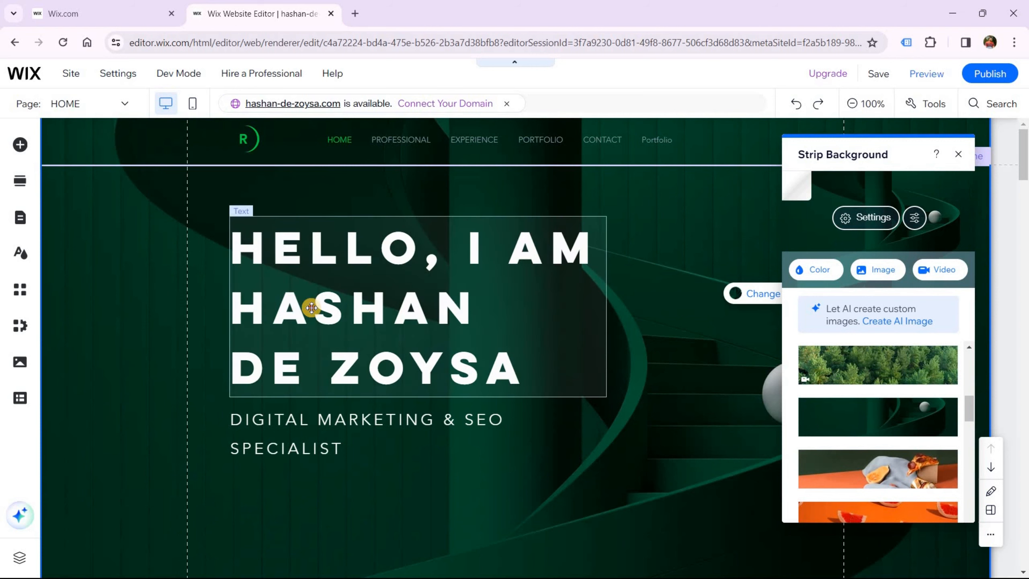
Nudge the headline slightly upward and reselect the Welcome section
{"action": "left_click_drag", "start_coordinate": [312, 301], "coordinate": [312, 300]}
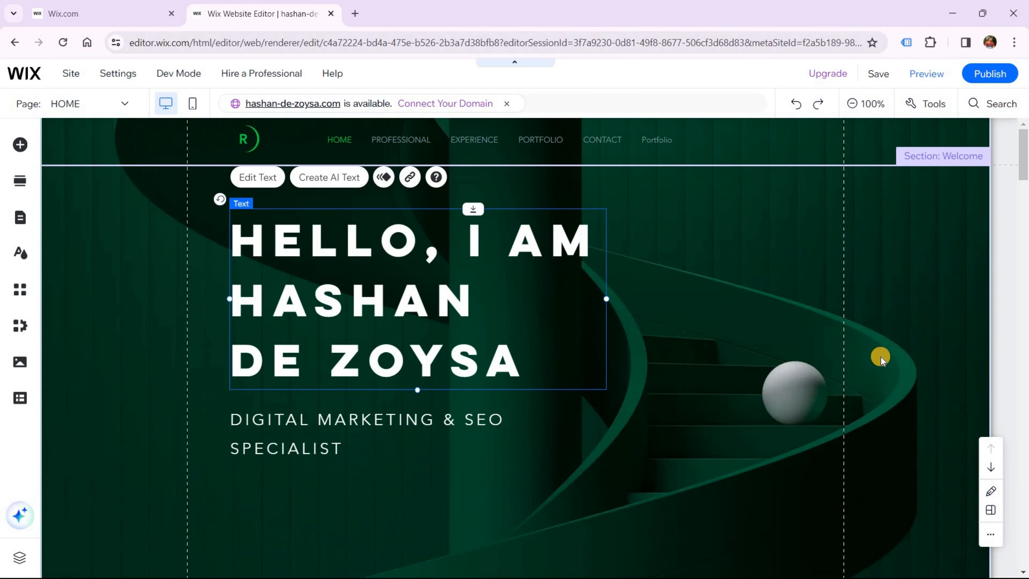
{"action": "left_click", "coordinate": [657, 395]}
{"action": "scroll", "coordinate": [658, 397], "scroll_direction": "down", "scroll_amount": 3}
{"action": "scroll", "coordinate": [657, 397], "scroll_direction": "up", "scroll_amount": 3}
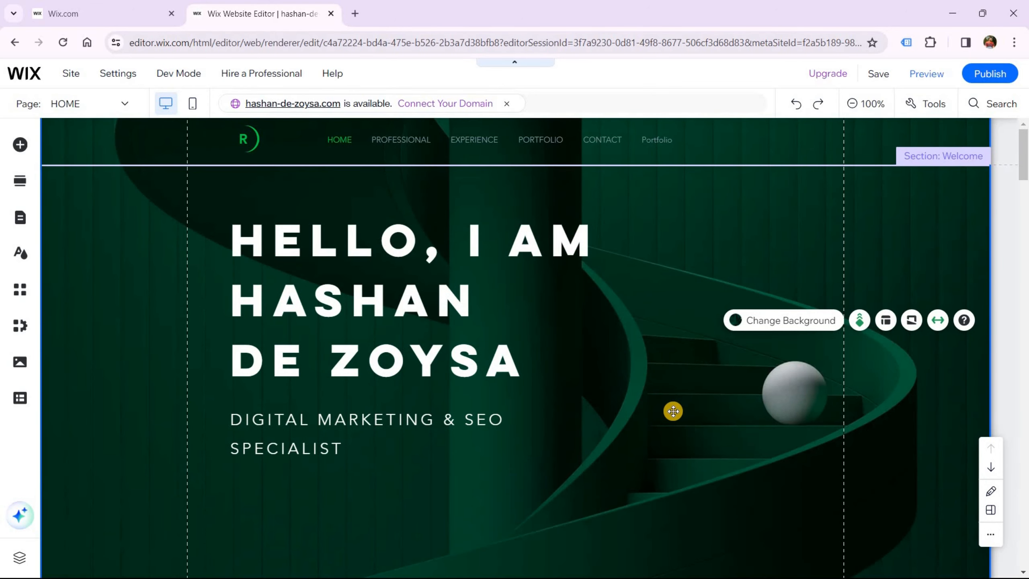
Upload Hashan.png from the computer and add it onto the Welcome section
{"action": "left_click", "coordinate": [20, 361]}
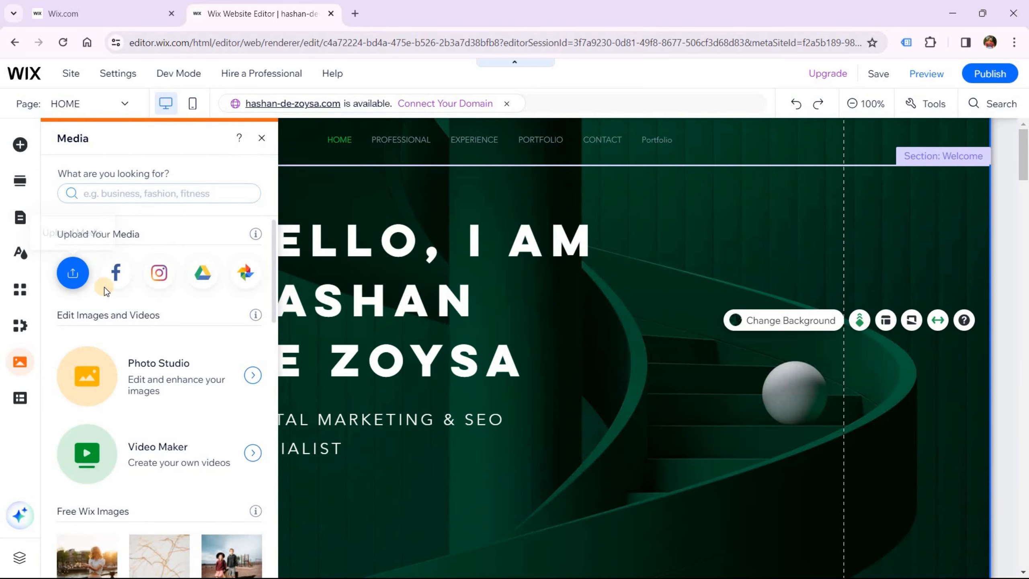
{"action": "left_click", "coordinate": [61, 279]}
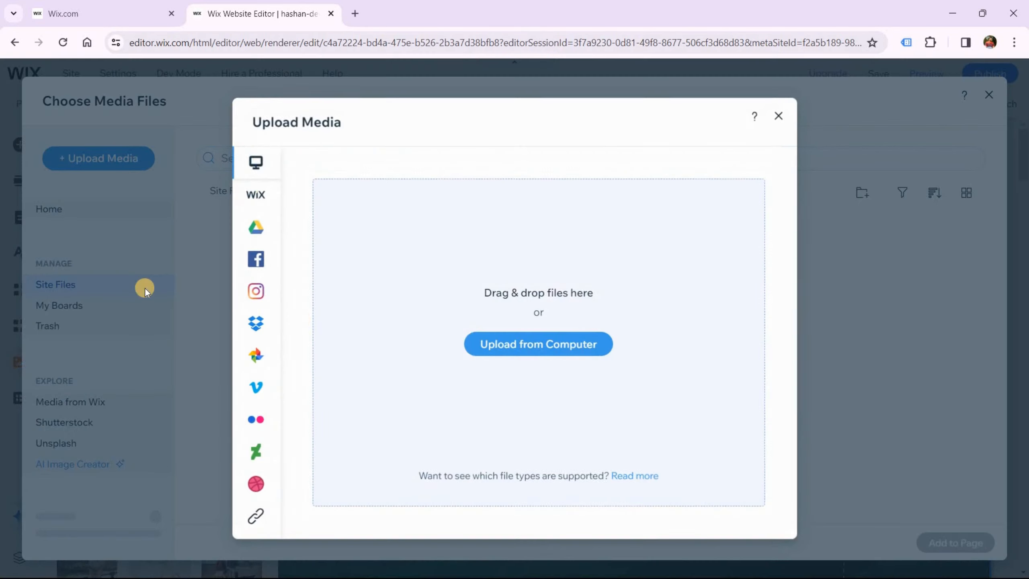
{"action": "left_click", "coordinate": [543, 353]}
{"action": "left_click", "coordinate": [234, 117]}
{"action": "left_click", "coordinate": [403, 299]}
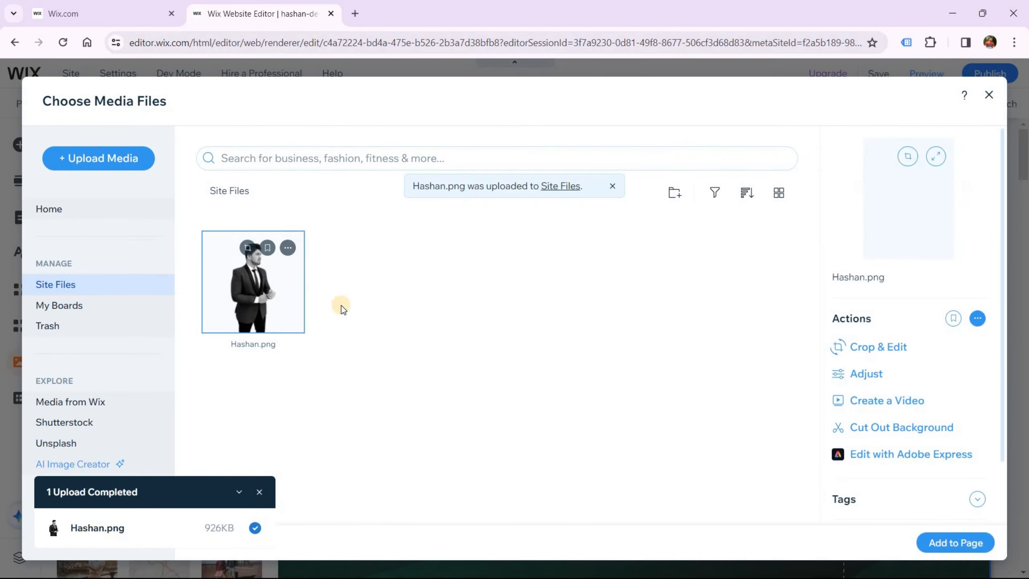
{"action": "left_click", "coordinate": [932, 543]}
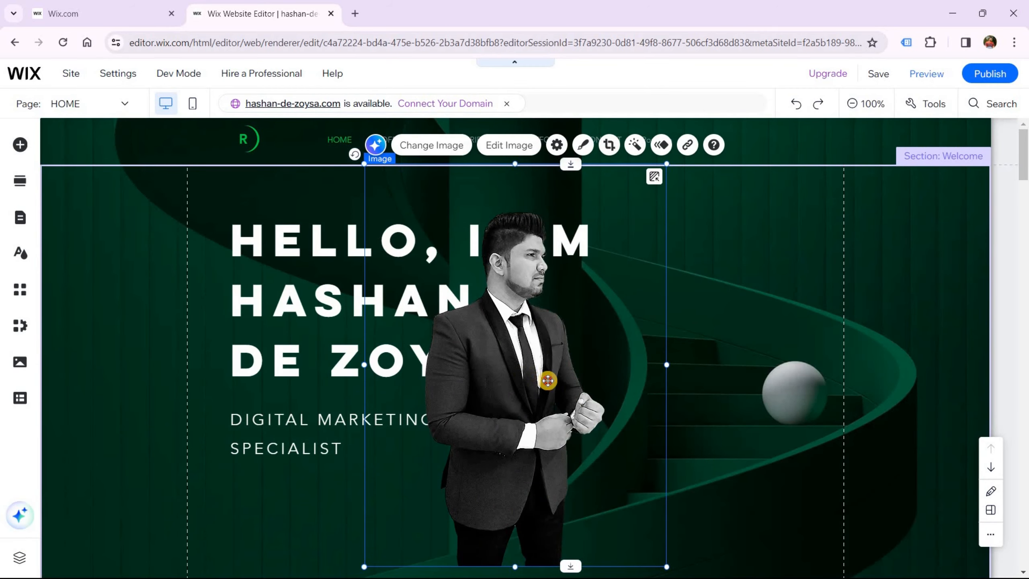
Place the portrait right of the headline and crop its top, bottom, left and right edges
{"action": "mouse_move", "coordinate": [658, 393]}
{"action": "left_mouse_down"}
{"action": "mouse_move", "coordinate": [671, 375]}
{"action": "mouse_move", "coordinate": [666, 380]}
{"action": "left_mouse_up"}
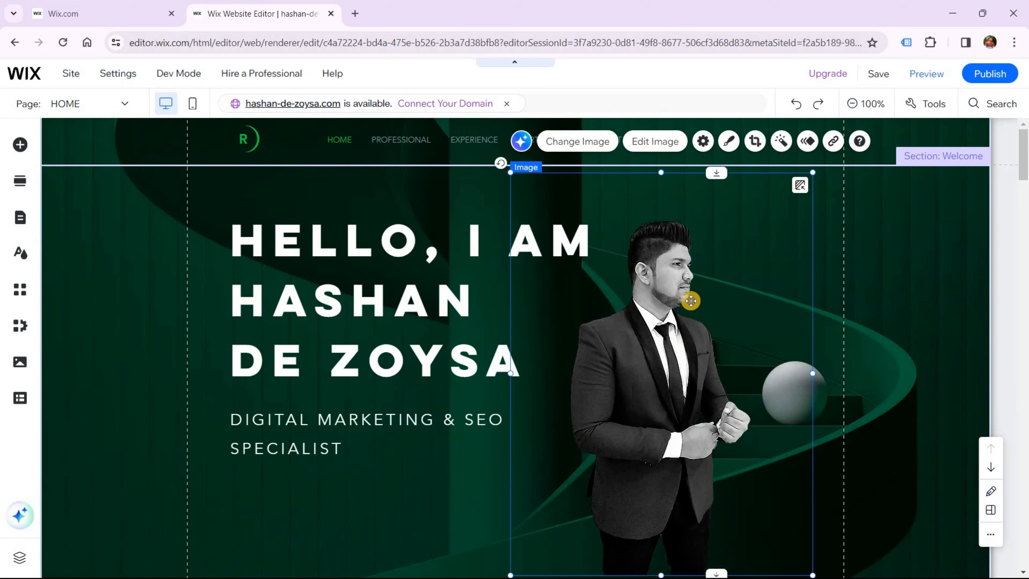
{"action": "left_click", "coordinate": [755, 142]}
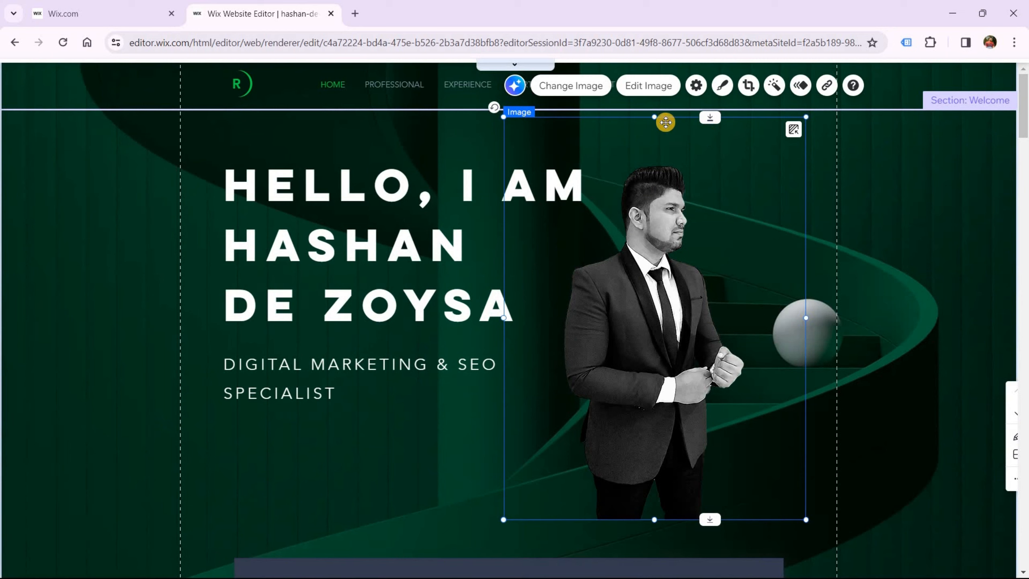
{"action": "left_click_drag", "start_coordinate": [652, 118], "coordinate": [661, 155]}
{"action": "left_click_drag", "start_coordinate": [656, 518], "coordinate": [674, 342]}
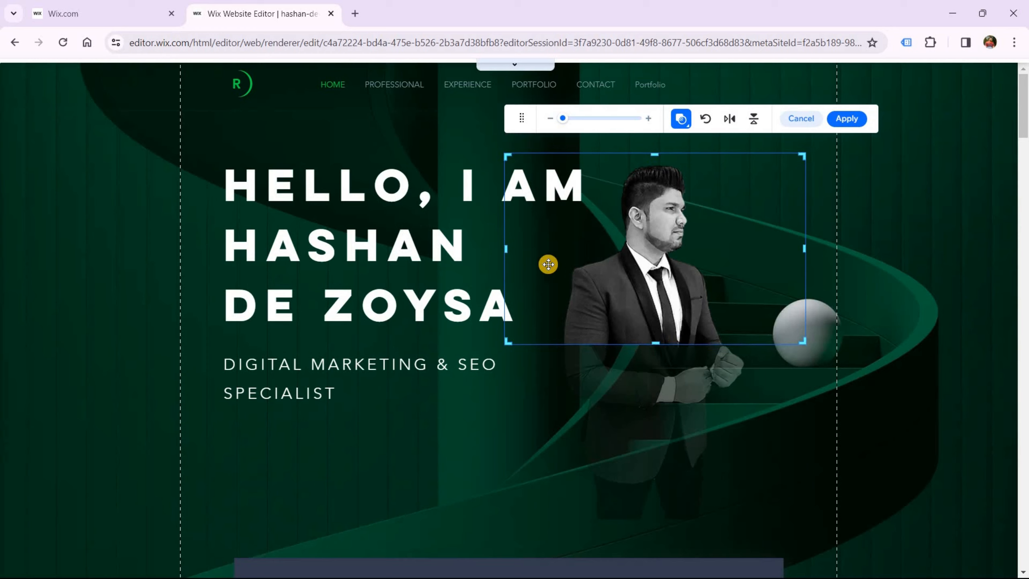
{"action": "left_click_drag", "start_coordinate": [507, 250], "coordinate": [547, 250]}
{"action": "left_click_drag", "start_coordinate": [781, 250], "coordinate": [737, 248]}
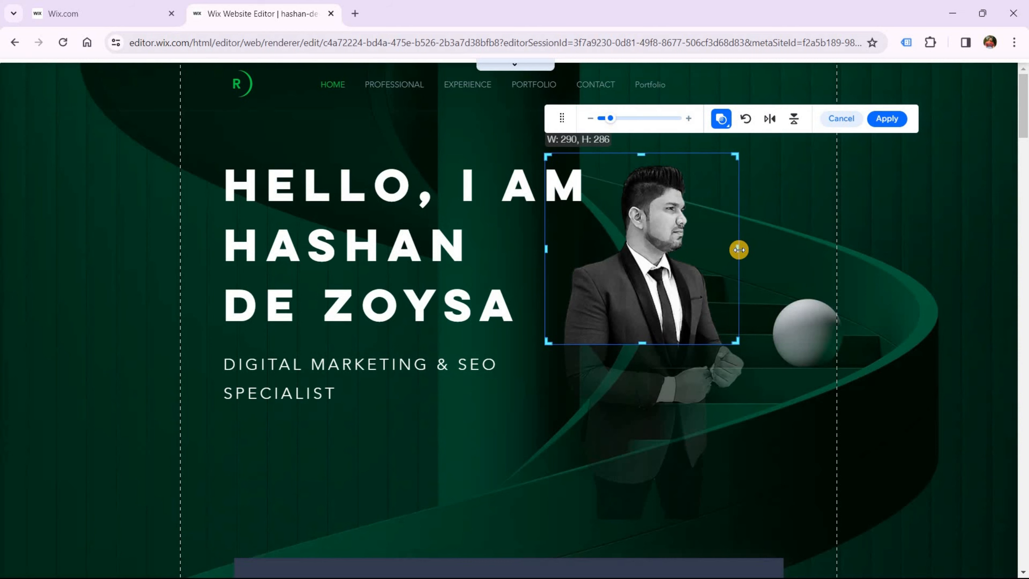
{"action": "left_click", "coordinate": [885, 118]}
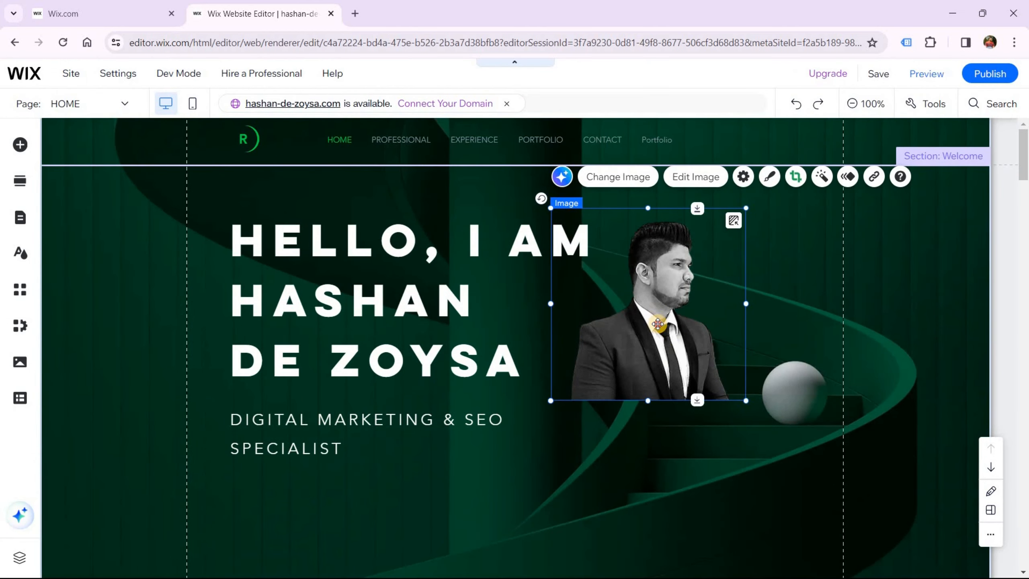
Enlarge the cropped portrait to about 347 by 342 and move it lower
{"action": "left_click_drag", "start_coordinate": [665, 355], "coordinate": [672, 393]}
{"action": "left_click_drag", "start_coordinate": [754, 438], "coordinate": [802, 513]}
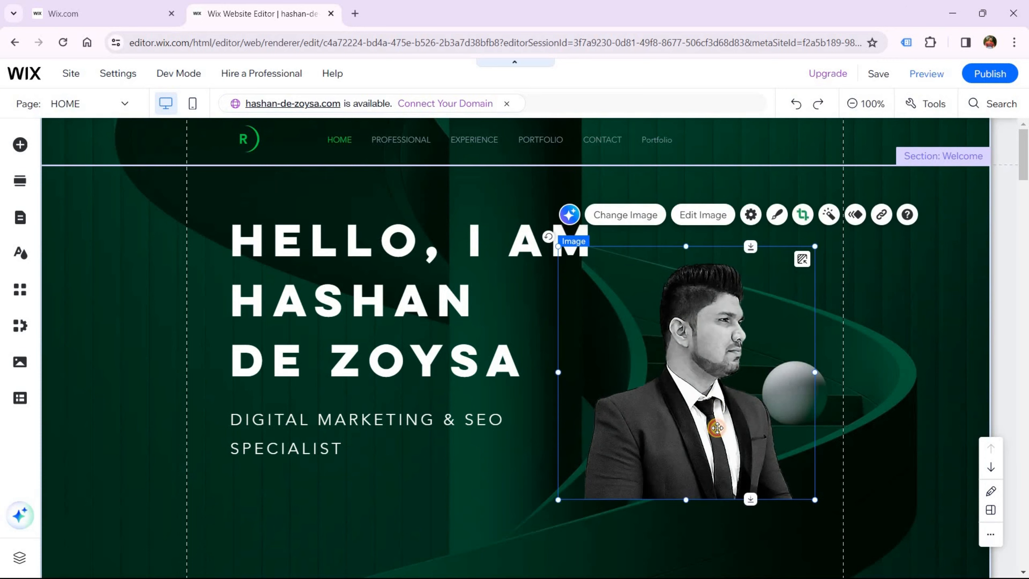
{"action": "left_click_drag", "start_coordinate": [717, 413], "coordinate": [659, 460]}
Drag the dark container box with the R logo and bio upward toward the hero
{"action": "scroll", "coordinate": [485, 455], "scroll_direction": "down", "scroll_amount": 2}
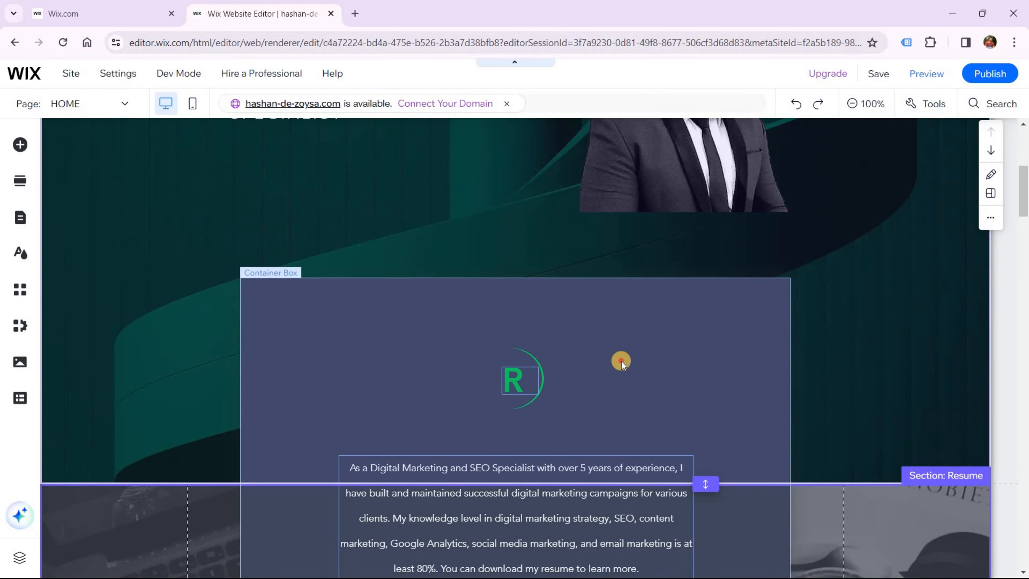
{"action": "left_click", "coordinate": [621, 361]}
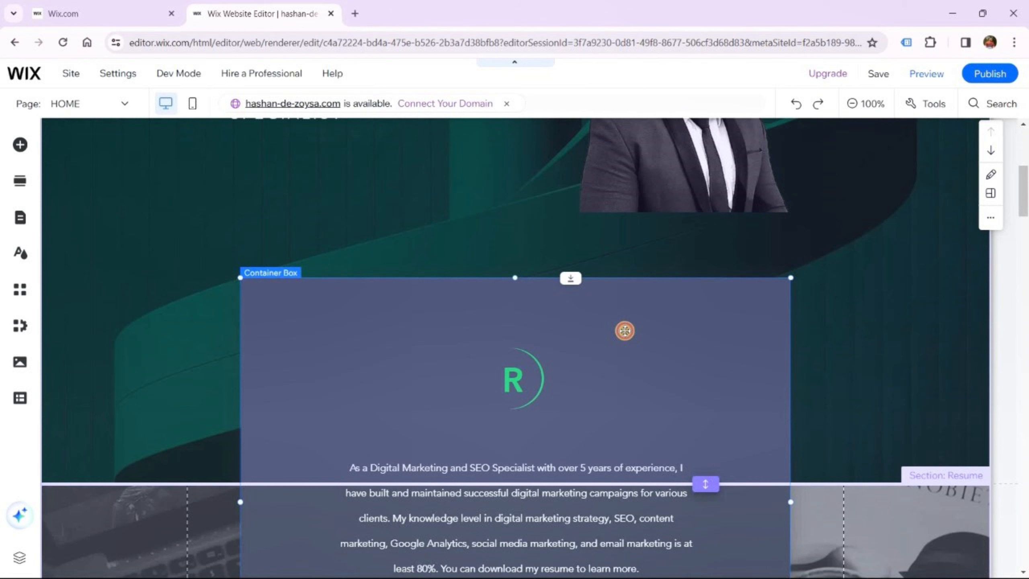
{"action": "left_click_drag", "start_coordinate": [625, 331], "coordinate": [621, 300]}
{"action": "scroll", "coordinate": [632, 357], "scroll_direction": "up", "scroll_amount": 8}
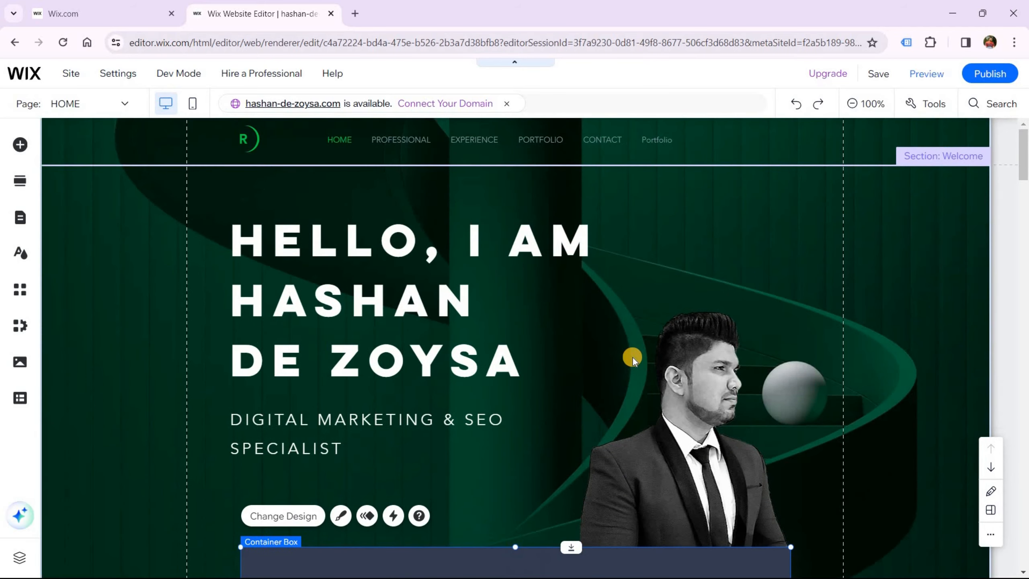
{"action": "scroll", "coordinate": [610, 357], "scroll_direction": "down", "scroll_amount": 2}
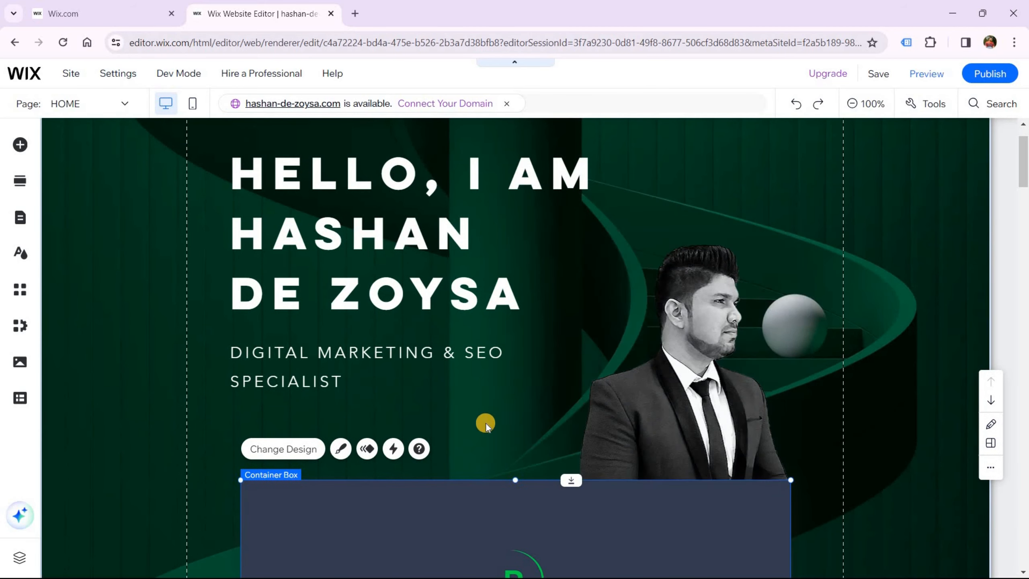
Pull the green R left off its arc and delete the small arc box
{"action": "scroll", "coordinate": [520, 459], "scroll_direction": "down", "scroll_amount": 4}
{"action": "left_click", "coordinate": [520, 457]}
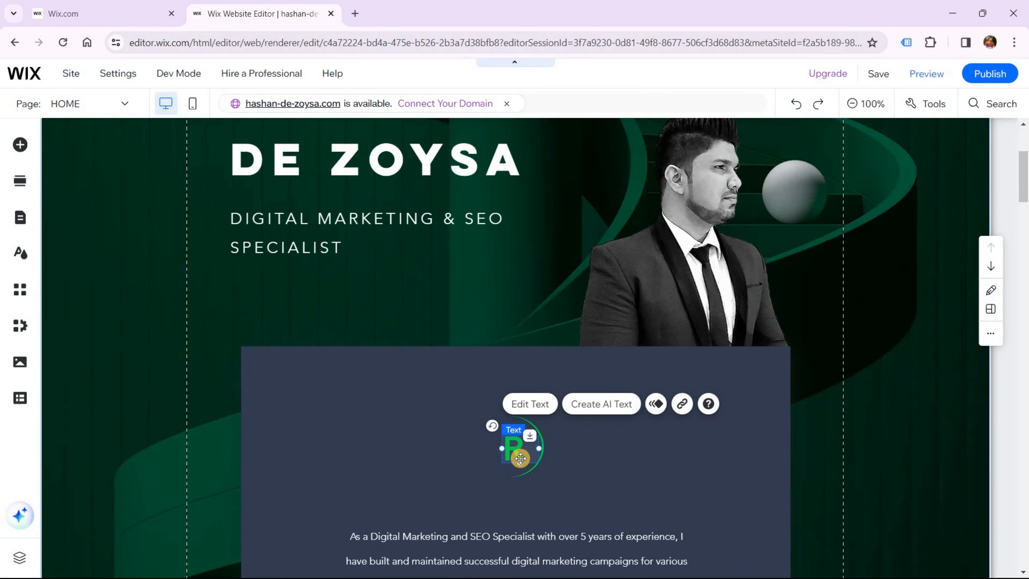
{"action": "left_click_drag", "start_coordinate": [547, 452], "coordinate": [427, 449]}
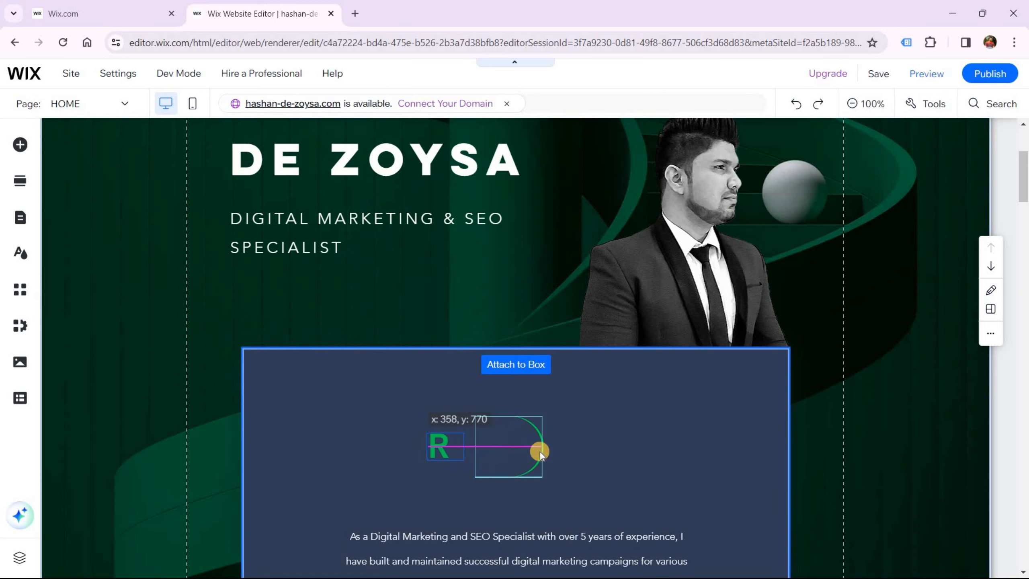
{"action": "left_click", "coordinate": [540, 448]}
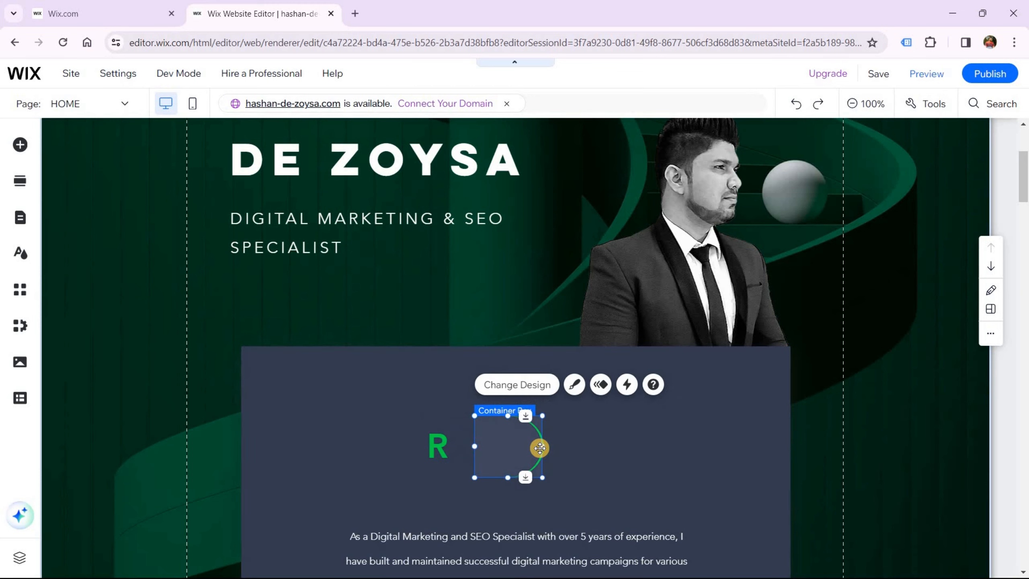
{"action": "key", "text": "Delete"}
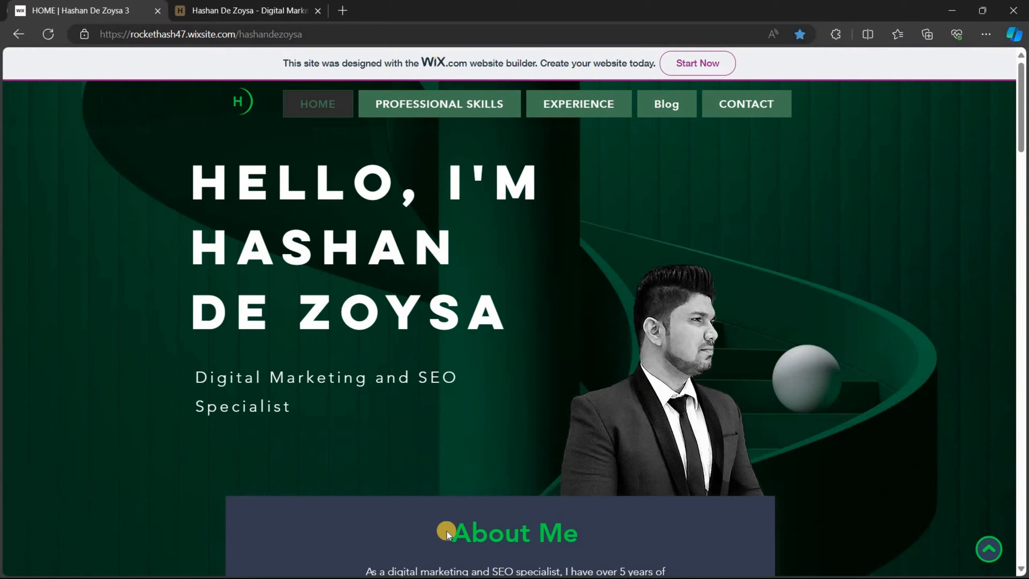
Replace the R with 'About Me' copied from the live site, widened to one line
{"action": "left_click_drag", "start_coordinate": [448, 532], "coordinate": [576, 533]}
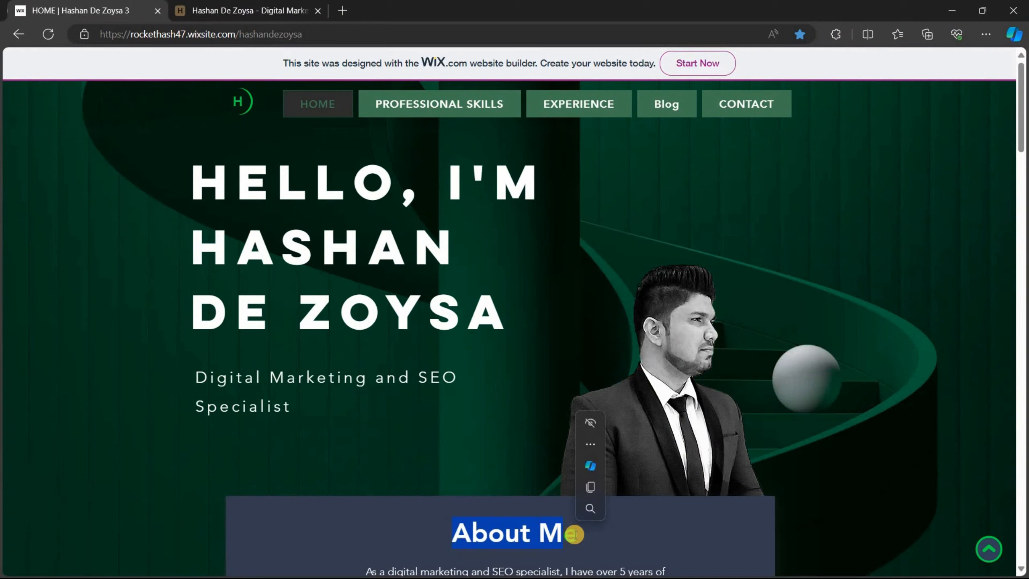
{"action": "triple_click", "coordinate": [456, 533]}
{"action": "key", "text": "ctrl+c"}
{"action": "right_click", "coordinate": [465, 533]}
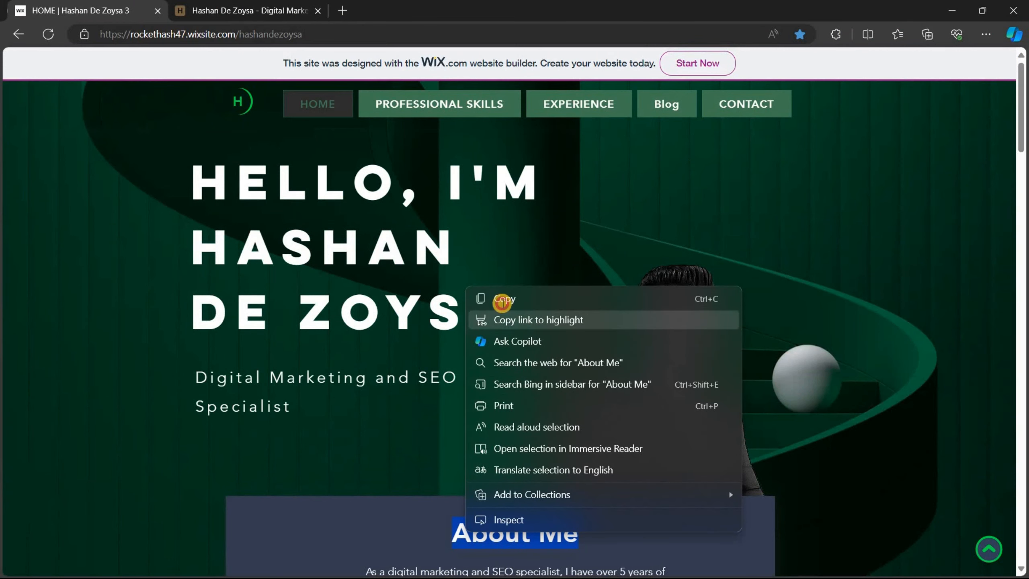
{"action": "left_click", "coordinate": [495, 299]}
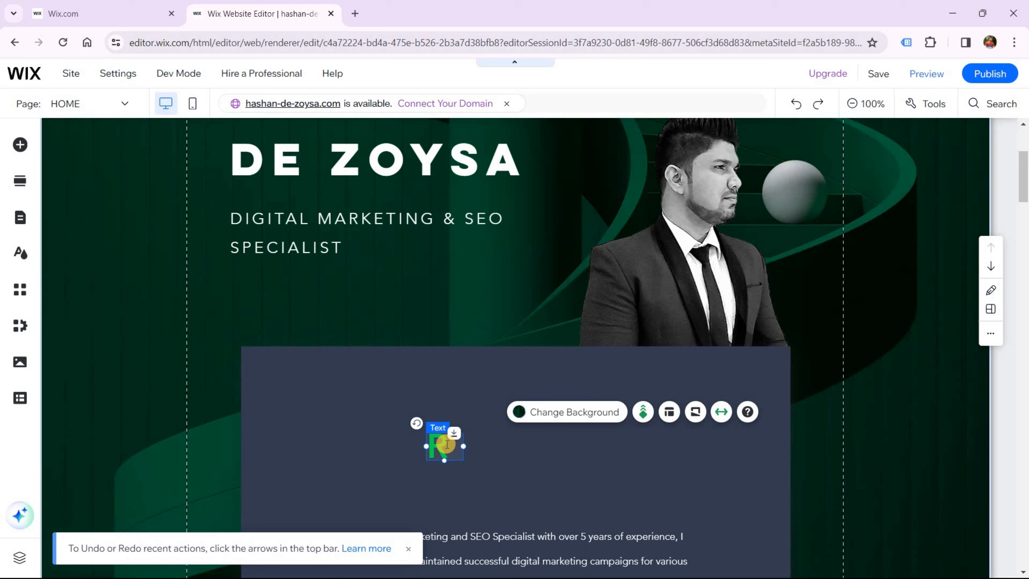
{"action": "left_click", "coordinate": [447, 444]}
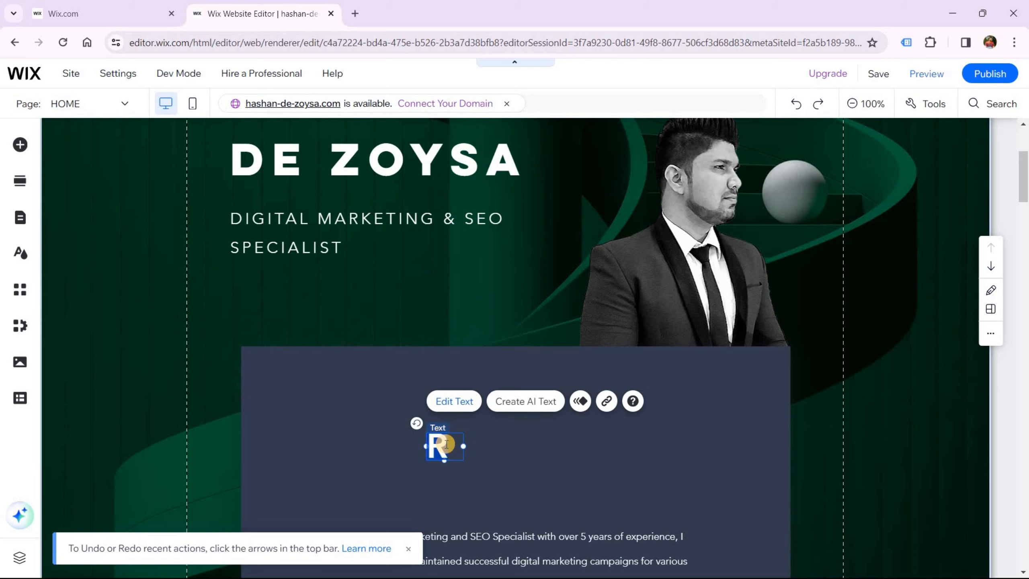
{"action": "double_click", "coordinate": [446, 445]}
{"action": "key", "text": "ctrl+v"}
{"action": "left_click_drag", "start_coordinate": [466, 524], "coordinate": [668, 456]}
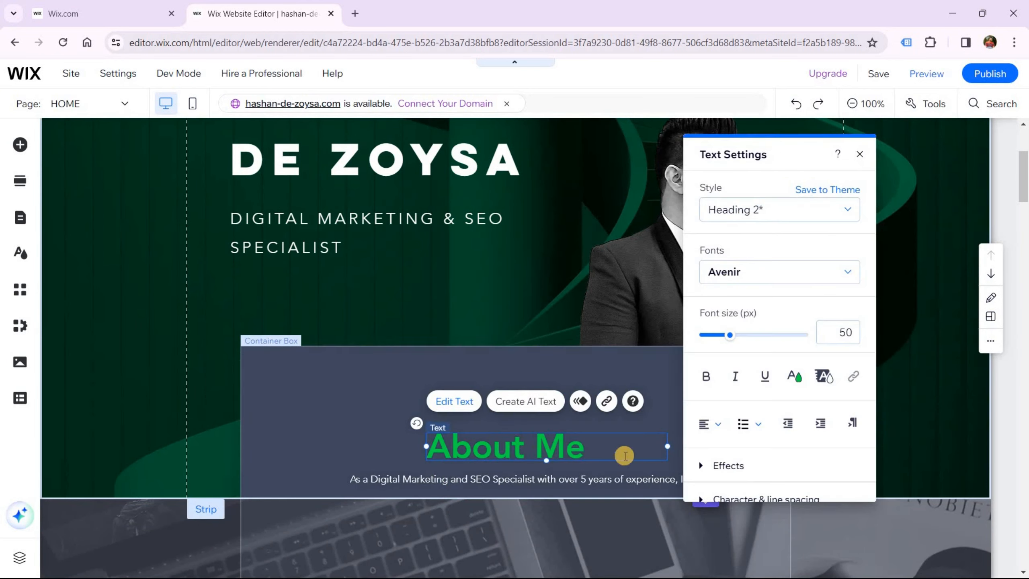
Extend the container box downward to show the full bio and Download Resume button
{"action": "scroll", "coordinate": [443, 410], "scroll_direction": "down", "scroll_amount": 5}
{"action": "scroll", "coordinate": [443, 410], "scroll_direction": "up", "scroll_amount": 2}
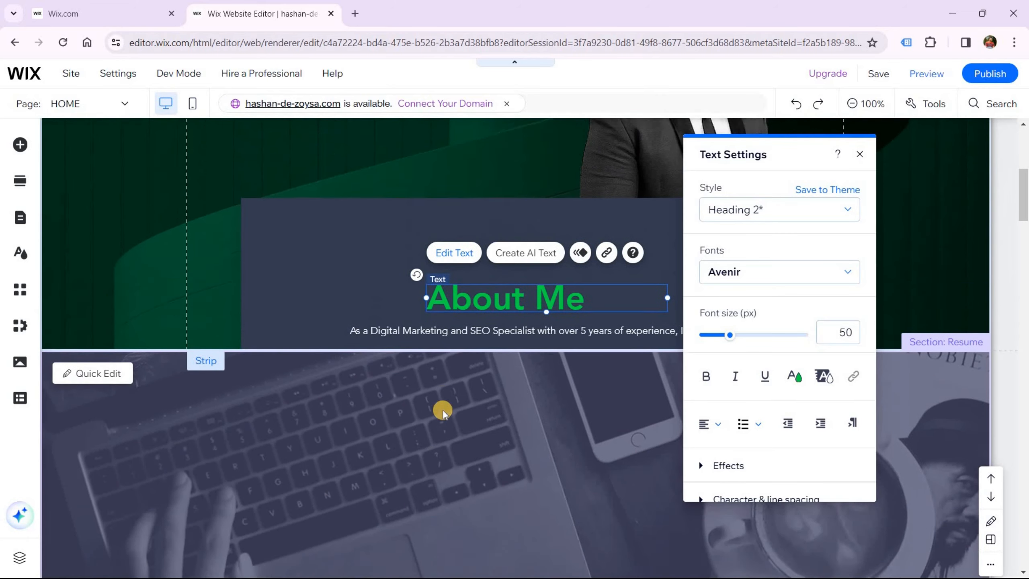
{"action": "left_click", "coordinate": [343, 290]}
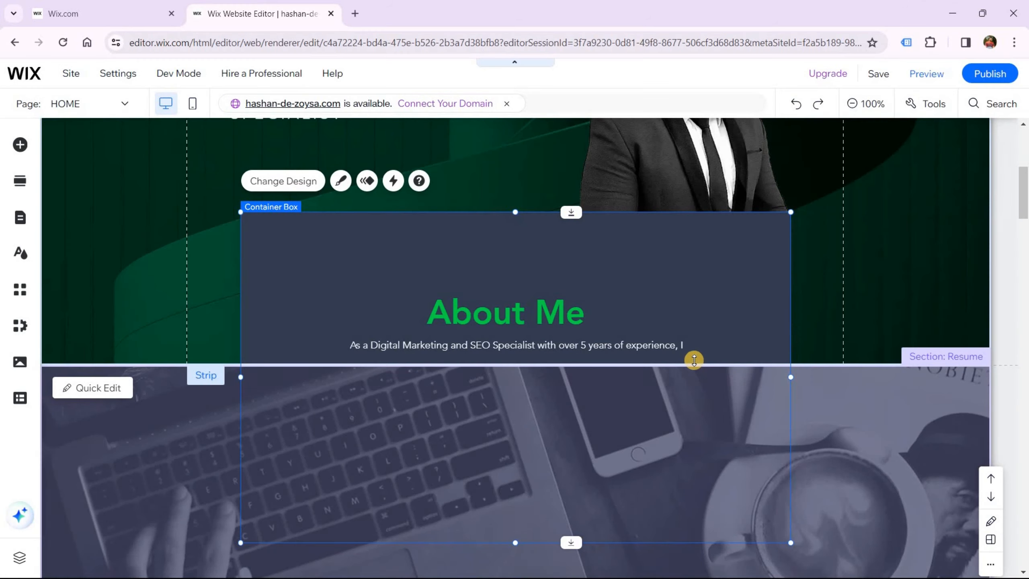
{"action": "left_click_drag", "start_coordinate": [700, 364], "coordinate": [682, 574]}
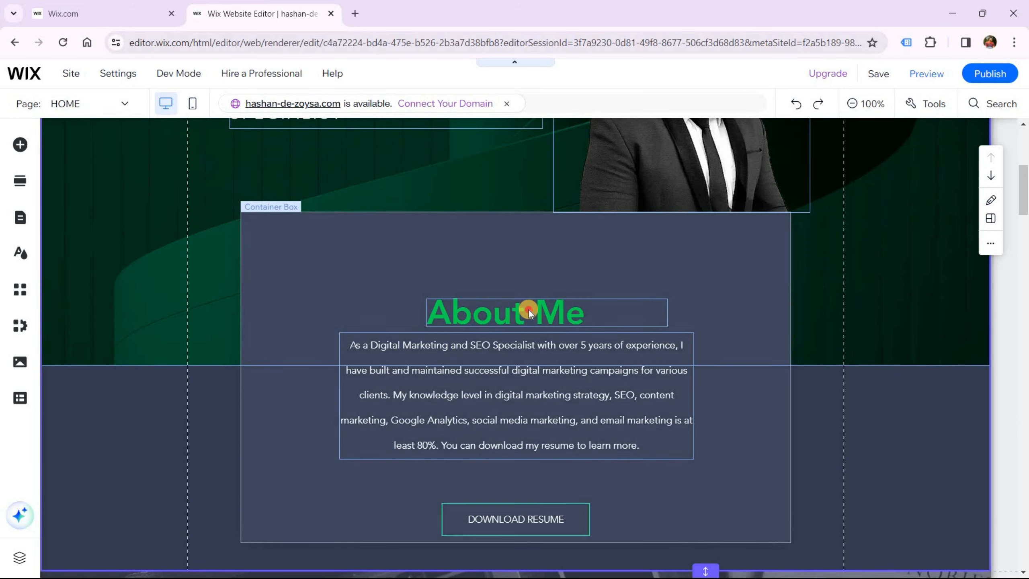
Move the About Me heading and its paragraph higher in the box
{"action": "left_click", "coordinate": [501, 315]}
{"action": "left_click_drag", "start_coordinate": [497, 285], "coordinate": [503, 240]}
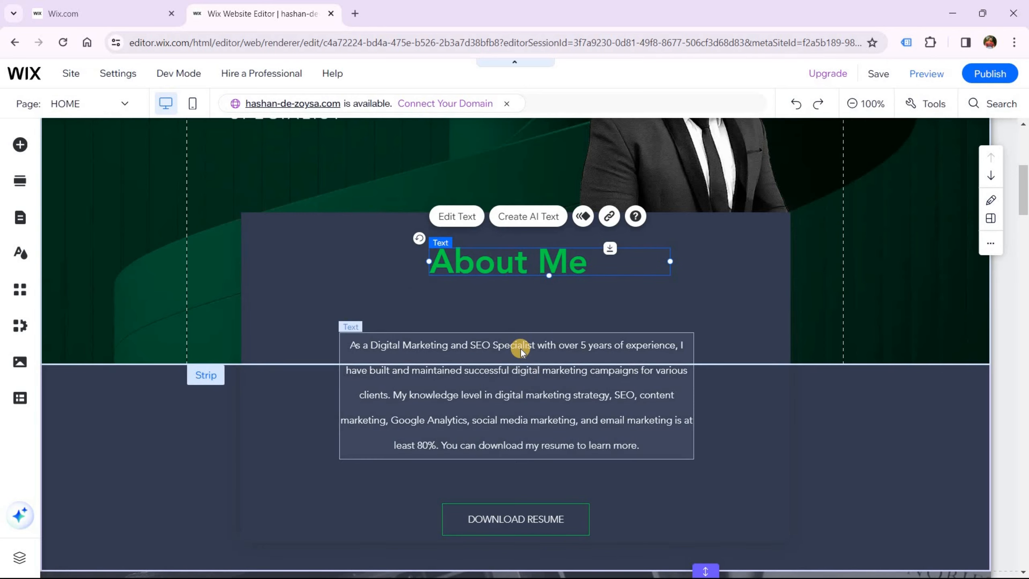
{"action": "left_click", "coordinate": [871, 373]}
{"action": "left_click_drag", "start_coordinate": [871, 373], "coordinate": [832, 370]}
{"action": "left_click", "coordinate": [877, 349]}
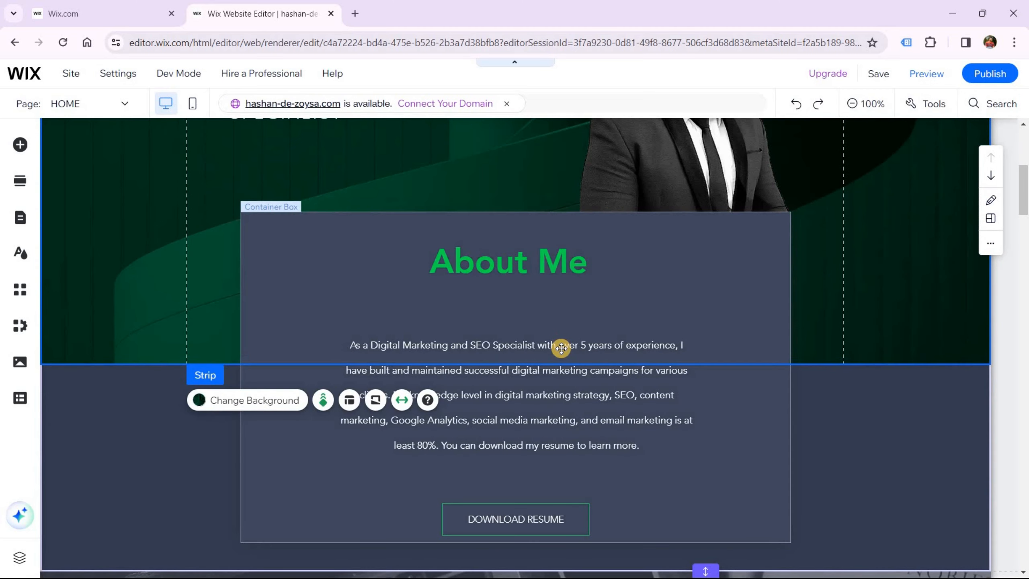
{"action": "left_click", "coordinate": [558, 345]}
{"action": "mouse_move", "coordinate": [558, 345]}
{"action": "left_mouse_down"}
{"action": "mouse_move", "coordinate": [551, 327]}
{"action": "mouse_move", "coordinate": [563, 333]}
{"action": "left_mouse_up"}
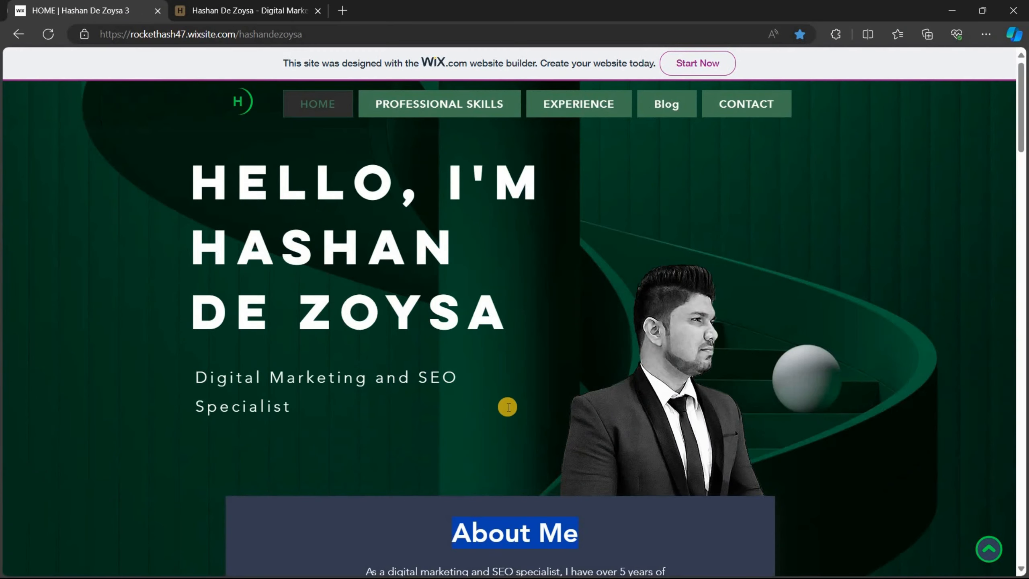
Replace the paragraph with the live site's longer bio covering SEO, PPC and copywriting
{"action": "scroll", "coordinate": [506, 407], "scroll_direction": "down", "scroll_amount": 5}
{"action": "scroll", "coordinate": [639, 432], "scroll_direction": "down", "scroll_amount": 2}
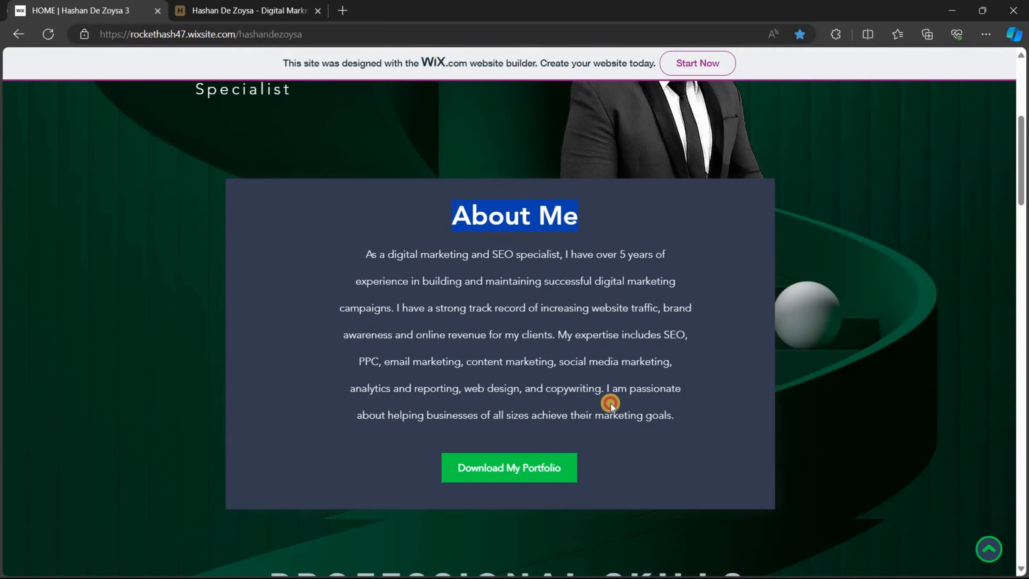
{"action": "left_click_drag", "start_coordinate": [675, 420], "coordinate": [367, 263]}
{"action": "key", "text": "ctrl+c"}
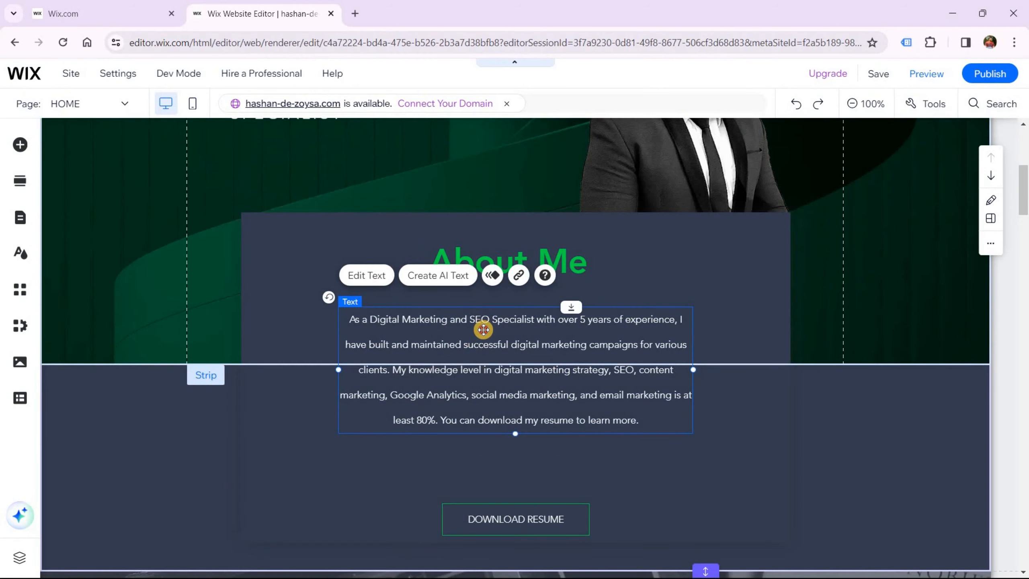
{"action": "double_click", "coordinate": [483, 329]}
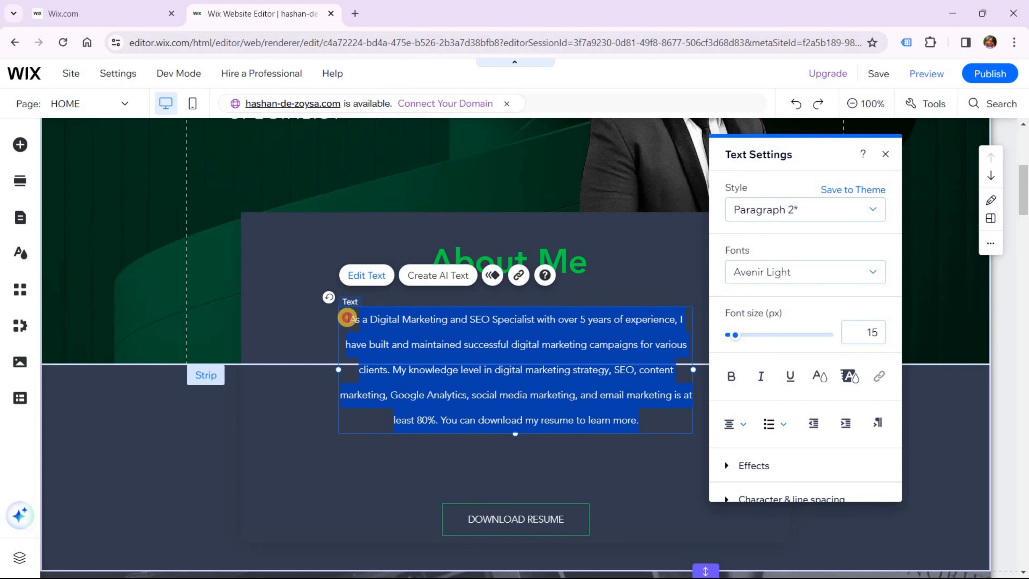
{"action": "key", "text": "ctrl+v"}
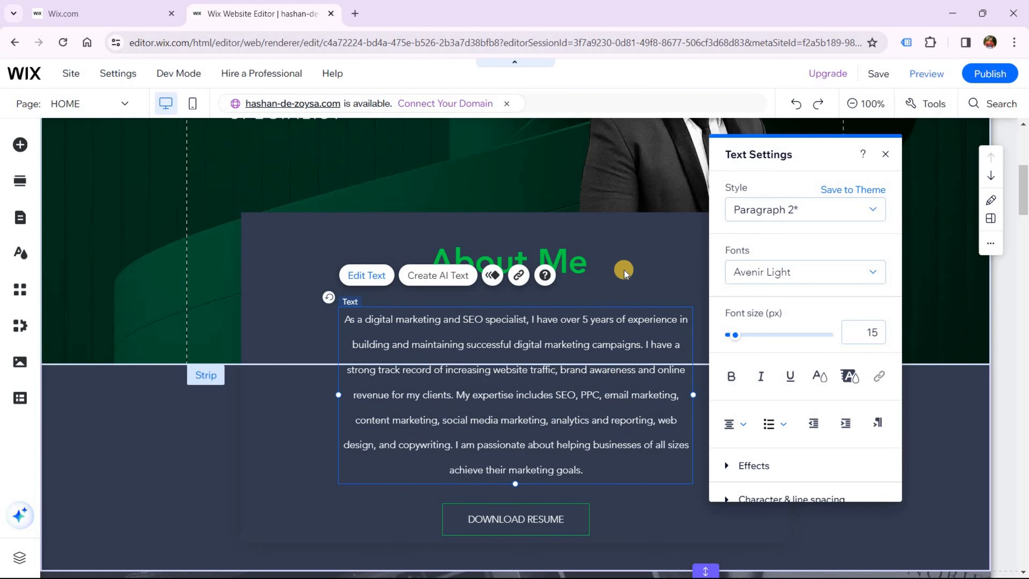
Move the Download Resume button up slightly and give it a green style
{"action": "left_click", "coordinate": [696, 312]}
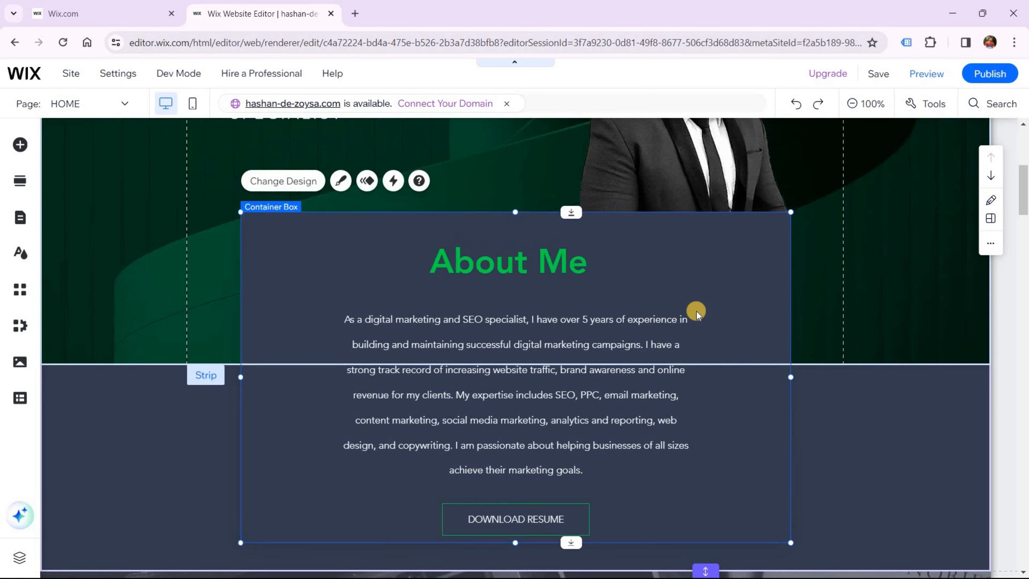
{"action": "scroll", "coordinate": [696, 312], "scroll_direction": "up", "scroll_amount": 5}
{"action": "scroll", "coordinate": [696, 315], "scroll_direction": "down", "scroll_amount": 6}
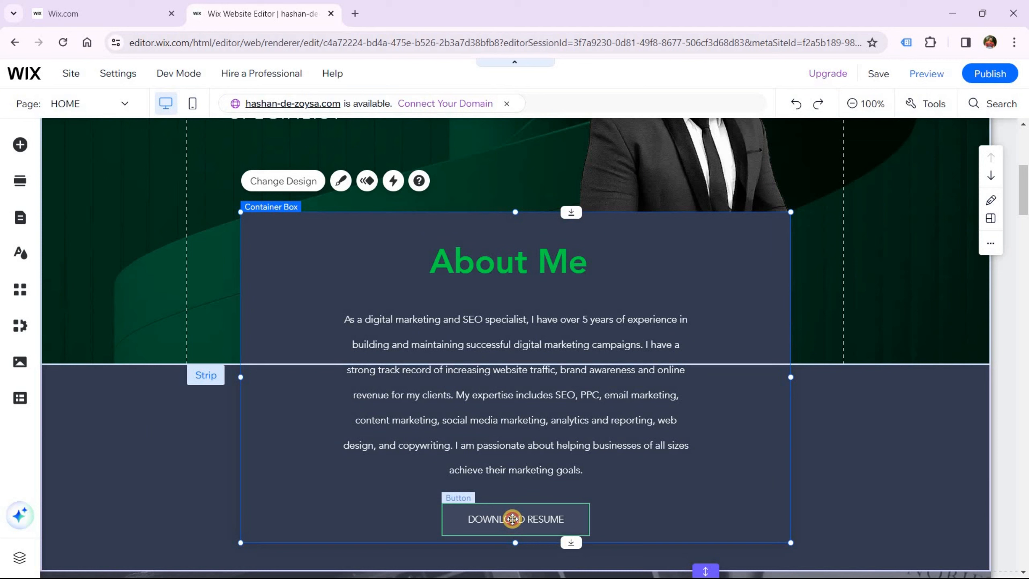
{"action": "left_click_drag", "start_coordinate": [513, 519], "coordinate": [532, 509]}
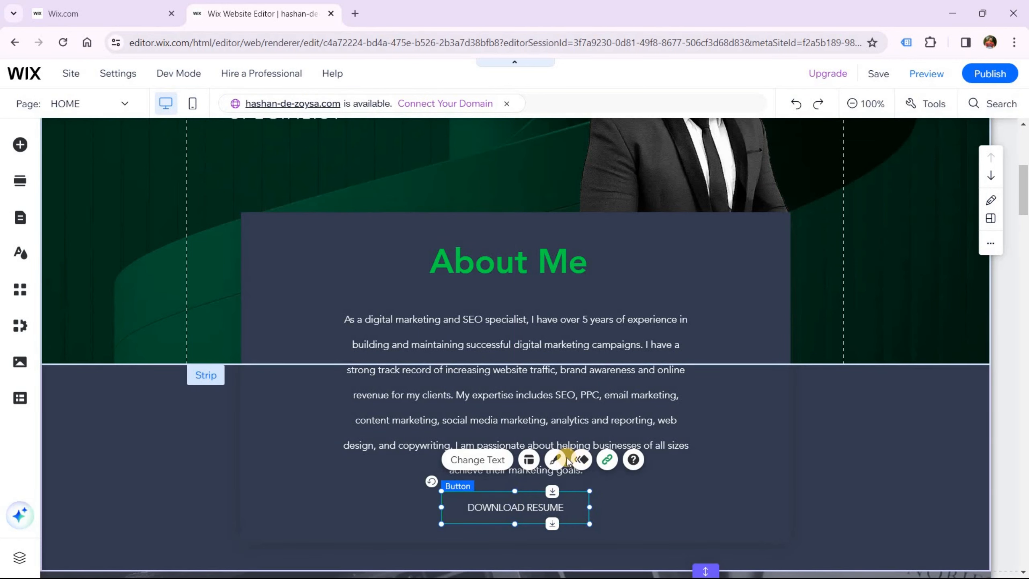
{"action": "left_click", "coordinate": [555, 459]}
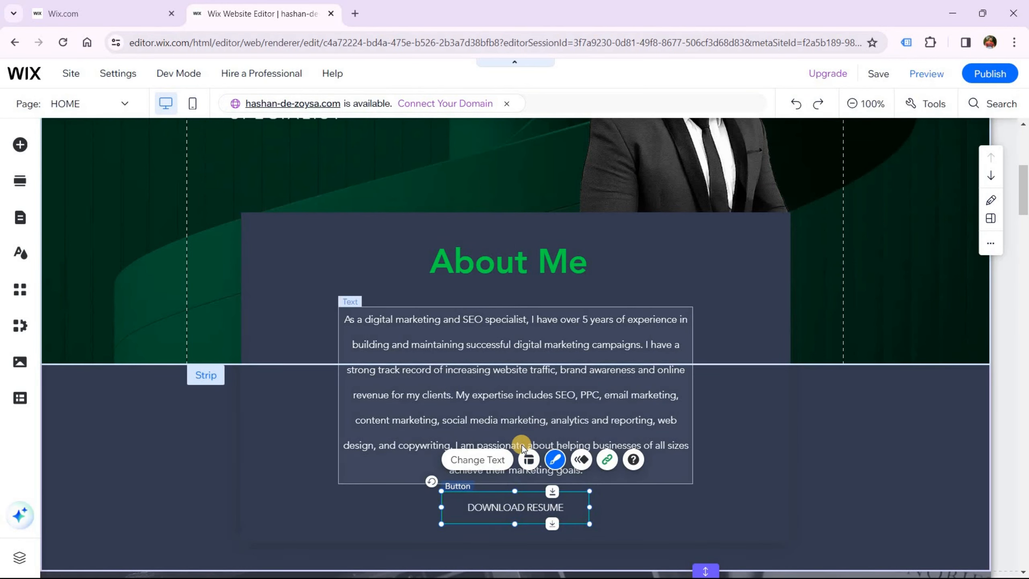
{"action": "scroll", "coordinate": [336, 402], "scroll_direction": "down", "scroll_amount": 1}
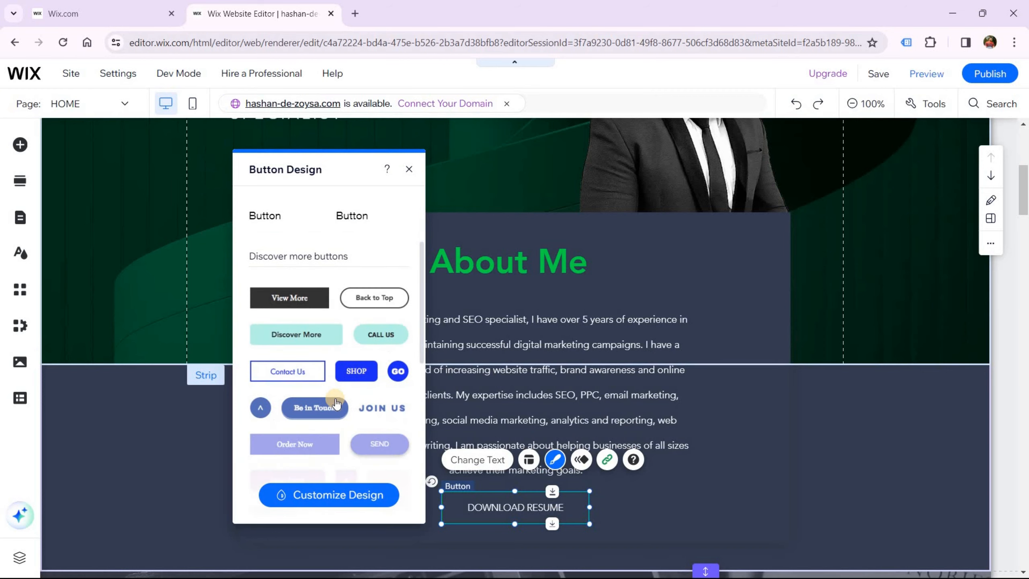
{"action": "left_click", "coordinate": [336, 402]}
{"action": "left_click", "coordinate": [369, 226]}
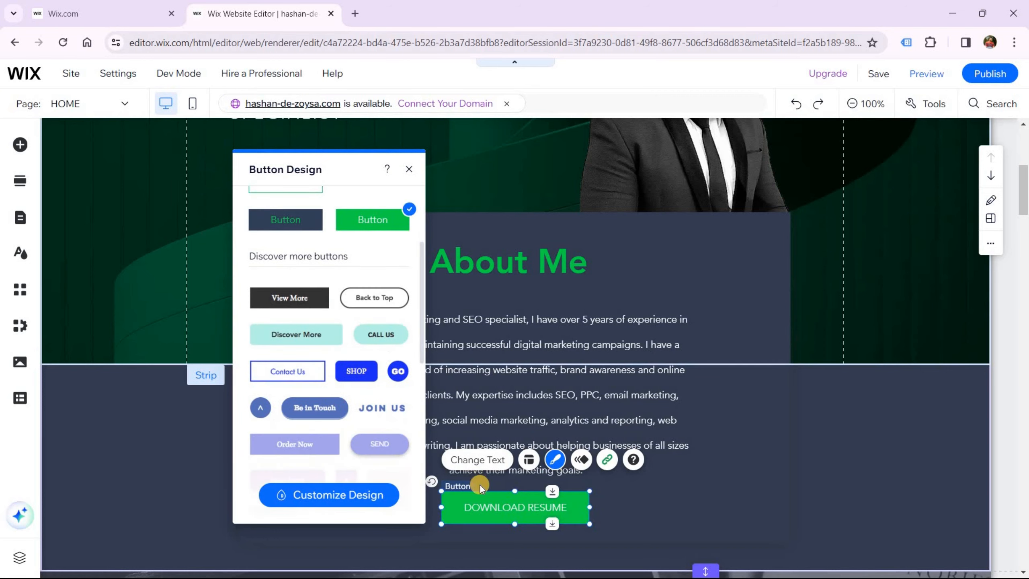
Relabel the button 'Download My Porfolio'
{"action": "left_click", "coordinate": [481, 459]}
{"action": "double_click", "coordinate": [498, 506]}
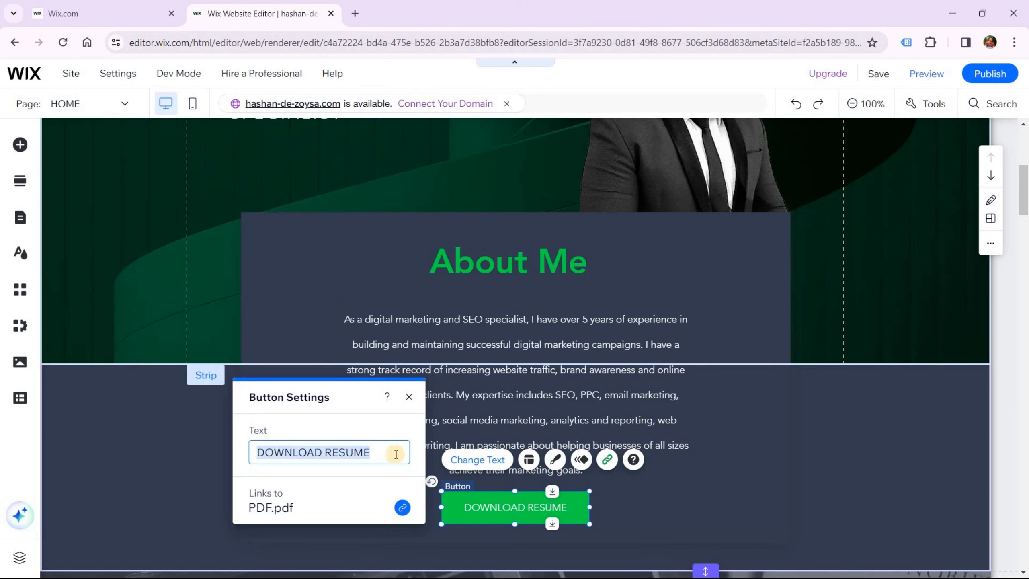
{"action": "type", "text": "Download M"}
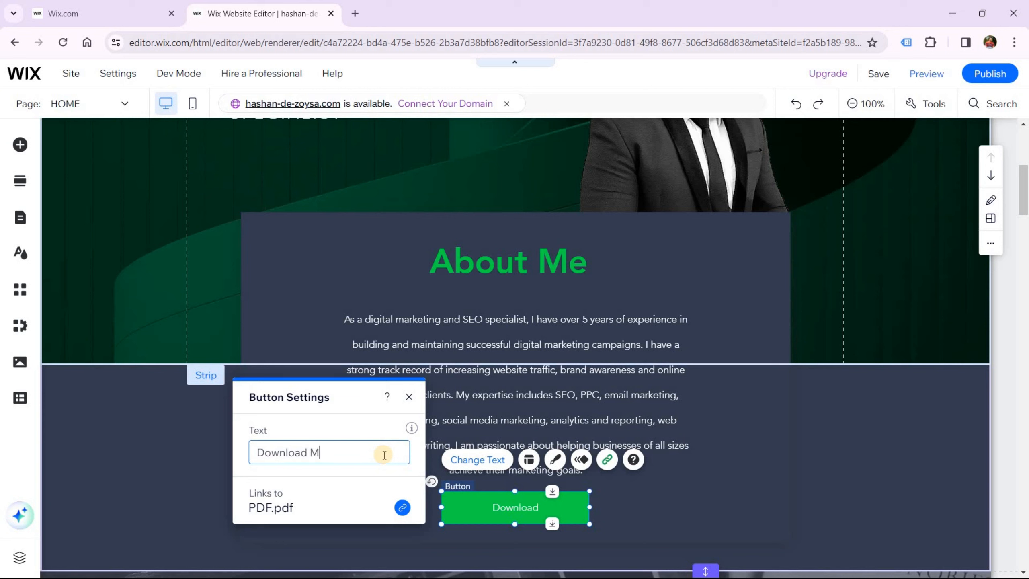
{"action": "type", "text": "y Porfol"}
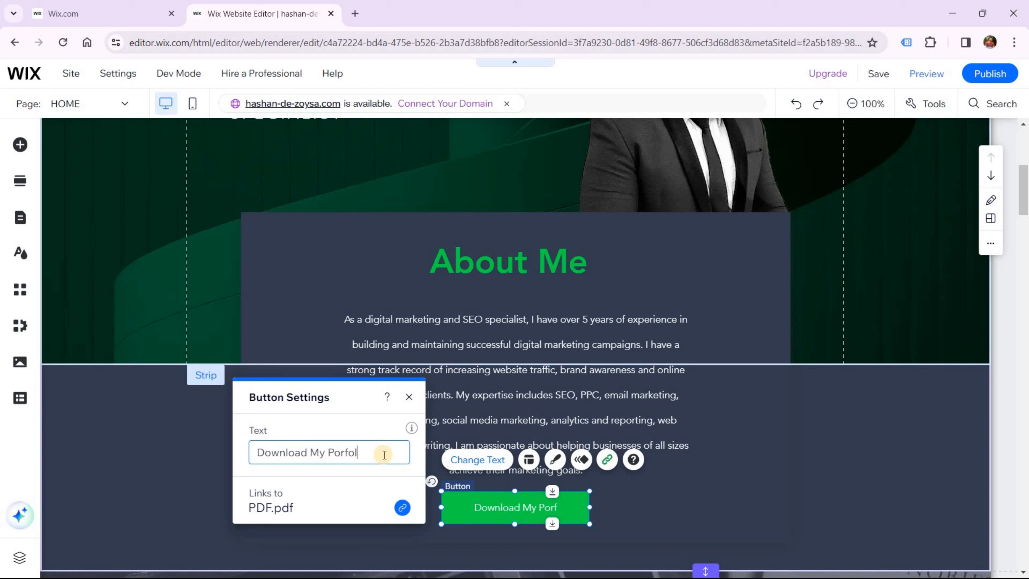
{"action": "type", "text": "io"}
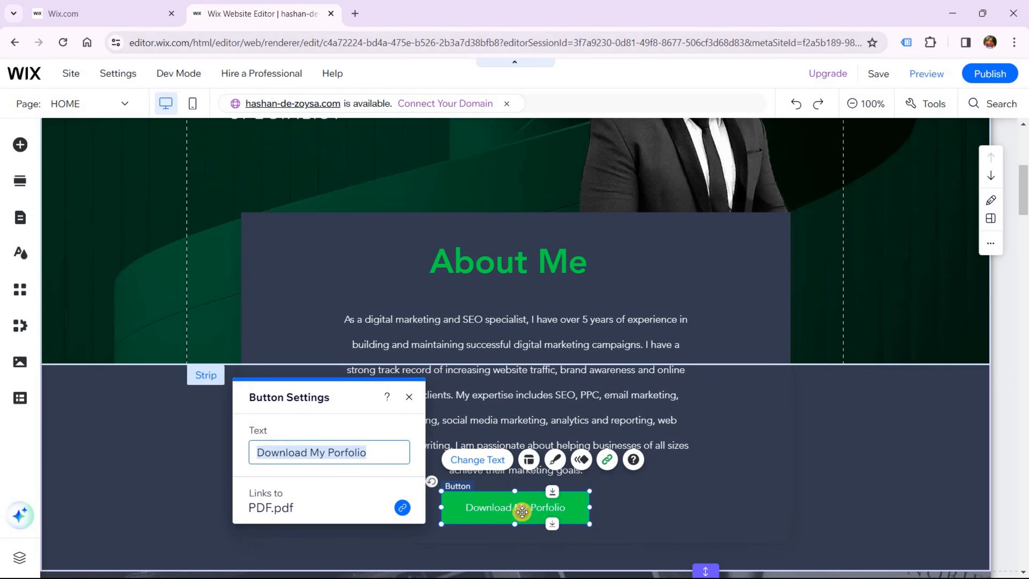
Make the button text bold and nudge the button slightly lower
{"action": "left_click", "coordinate": [554, 457]}
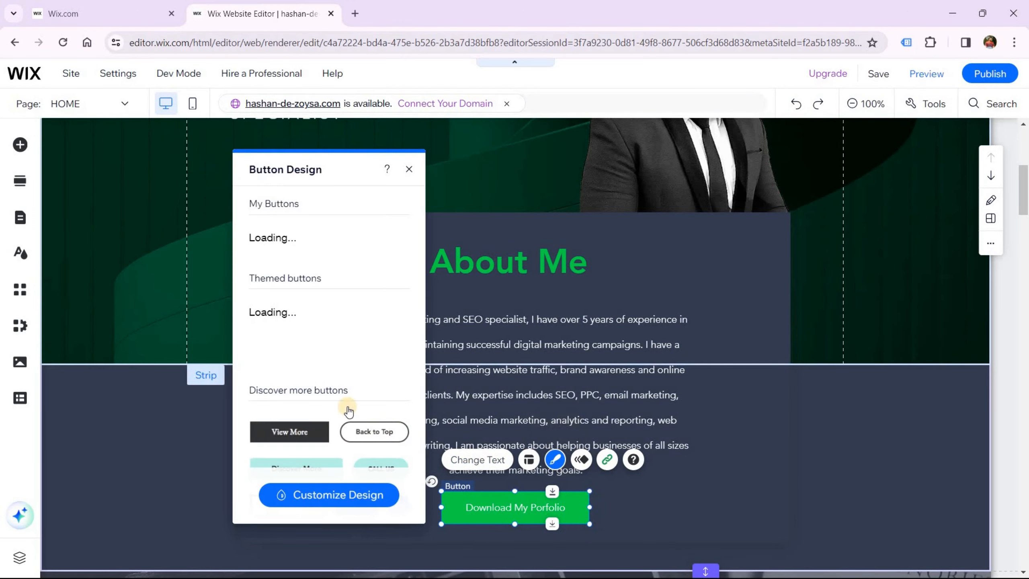
{"action": "left_click", "coordinate": [330, 498]}
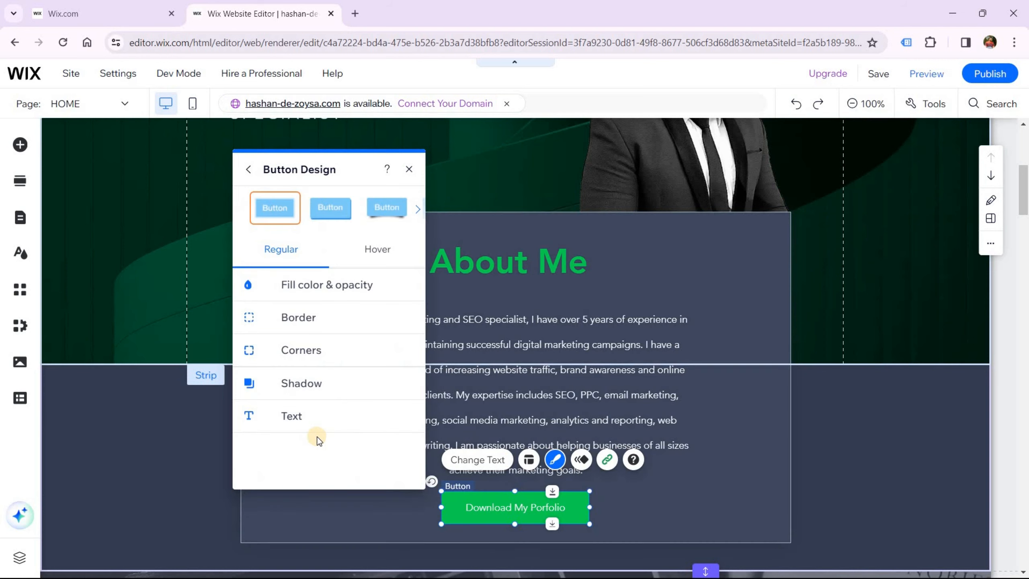
{"action": "left_click", "coordinate": [300, 421]}
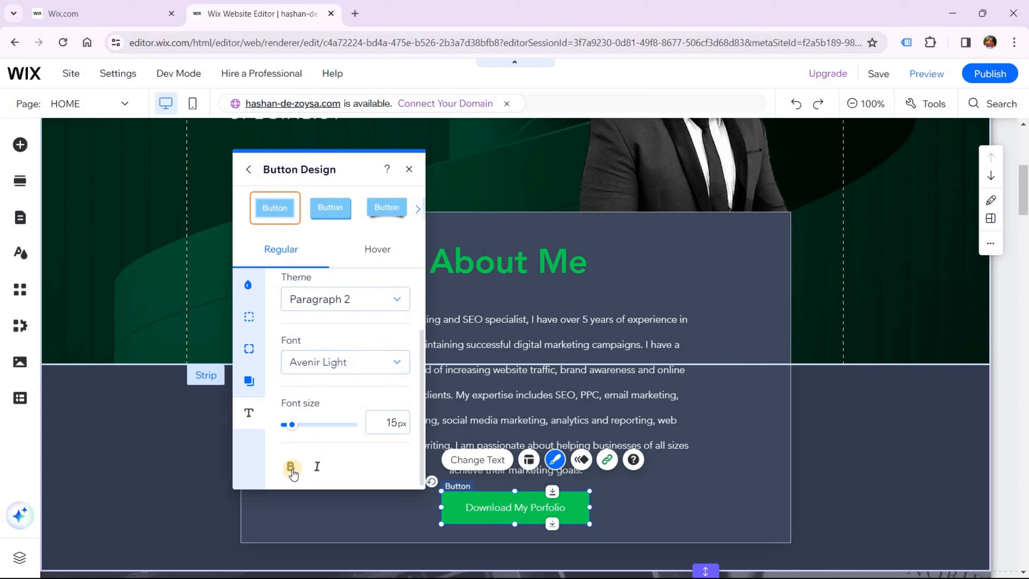
{"action": "left_click", "coordinate": [291, 467]}
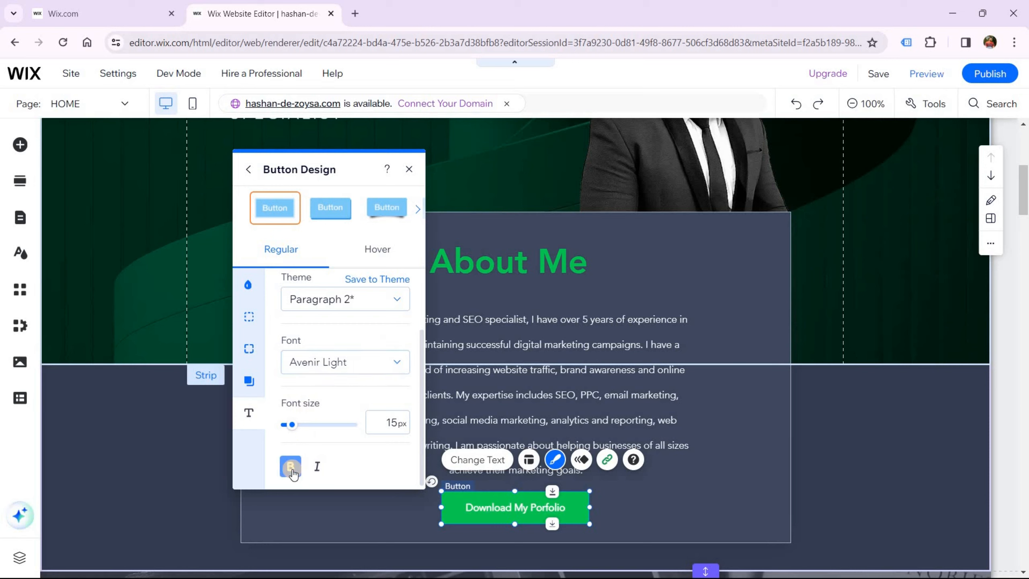
{"action": "left_click", "coordinate": [520, 509]}
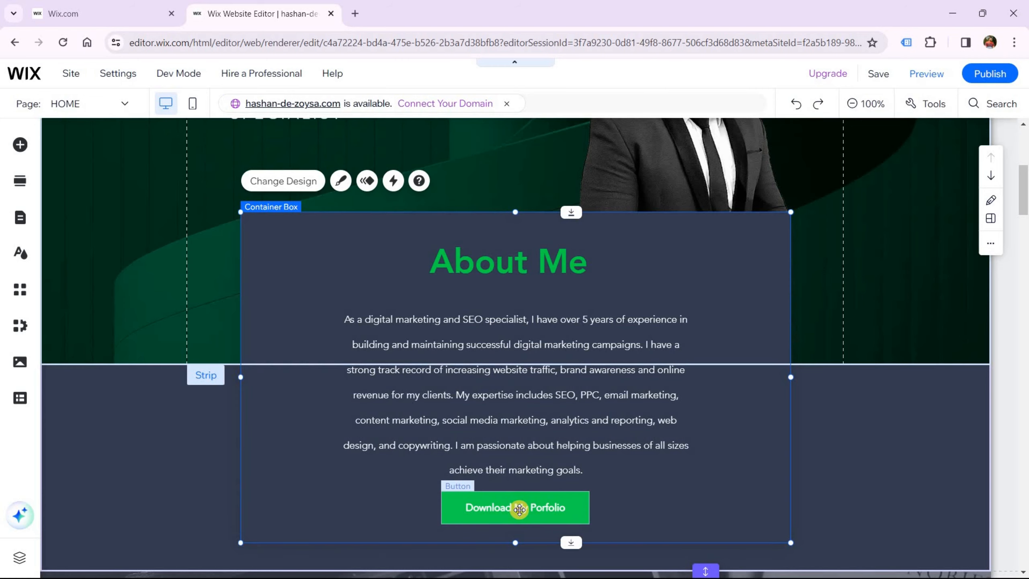
{"action": "left_click_drag", "start_coordinate": [520, 509], "coordinate": [519, 513]}
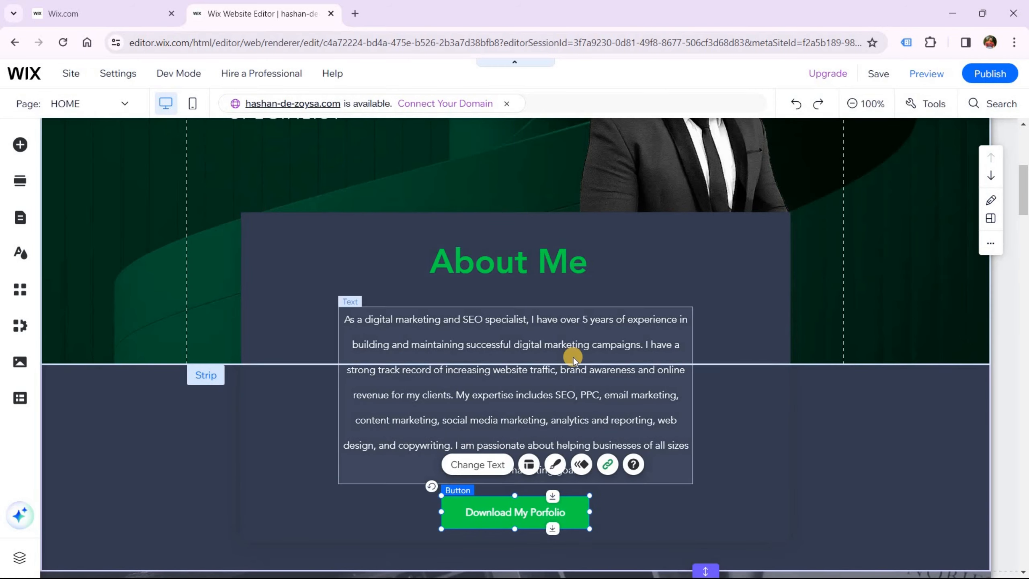
{"action": "scroll", "coordinate": [572, 361], "scroll_direction": "up", "scroll_amount": 10}
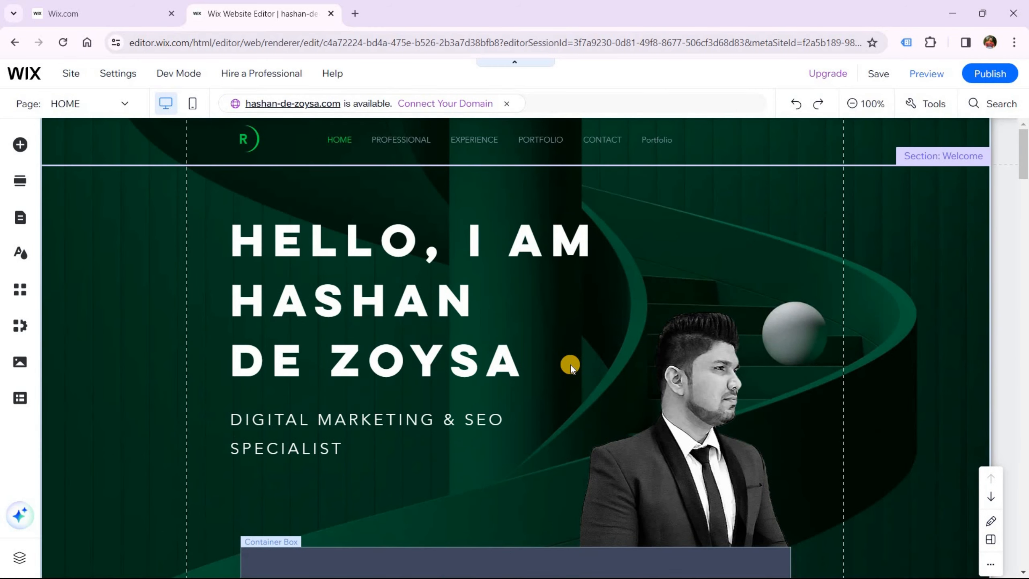
{"action": "scroll", "coordinate": [571, 365], "scroll_direction": "down", "scroll_amount": 10}
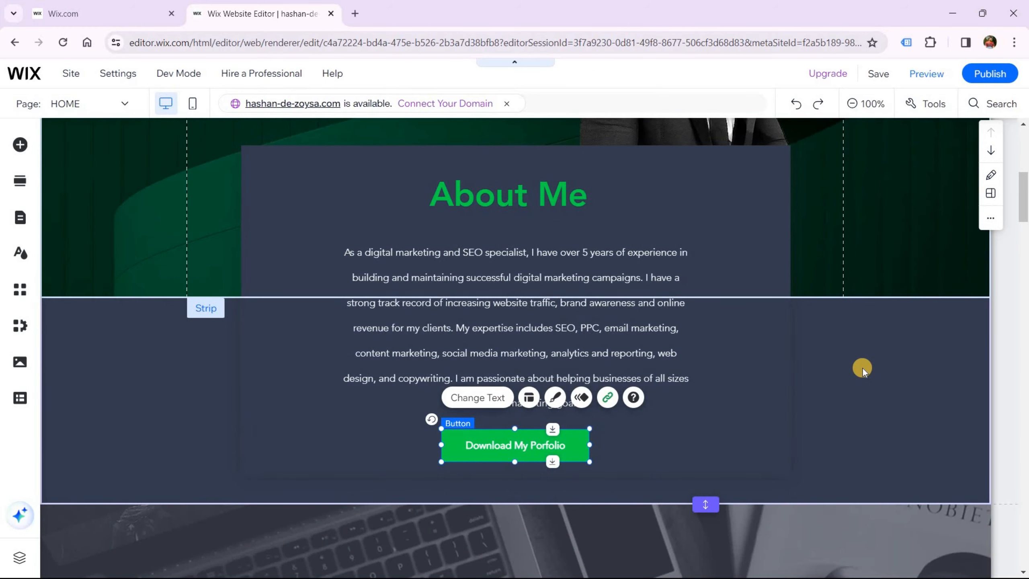
{"action": "scroll", "coordinate": [915, 227], "scroll_direction": "up", "scroll_amount": 3}
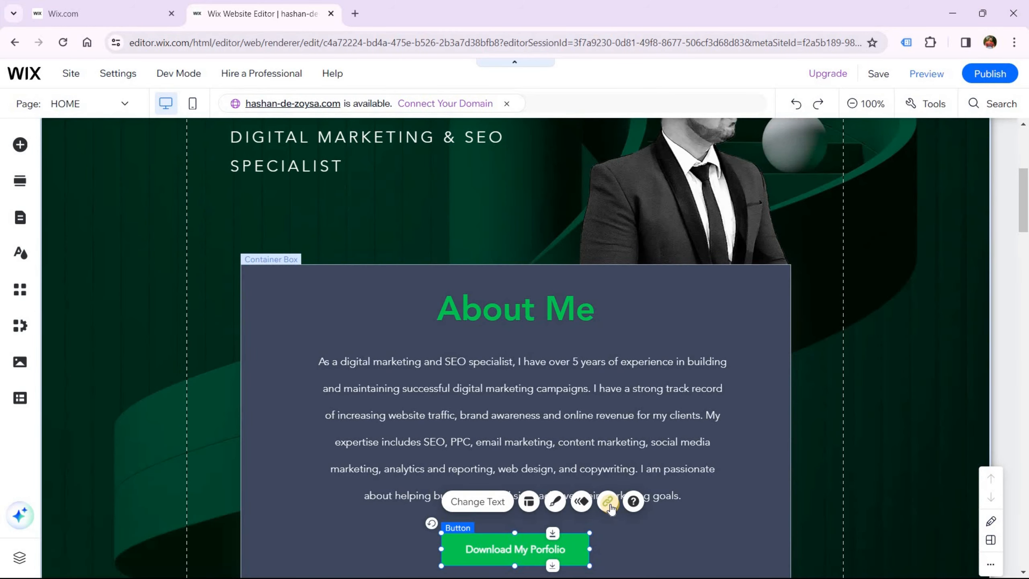
{"action": "left_click", "coordinate": [354, 15]}
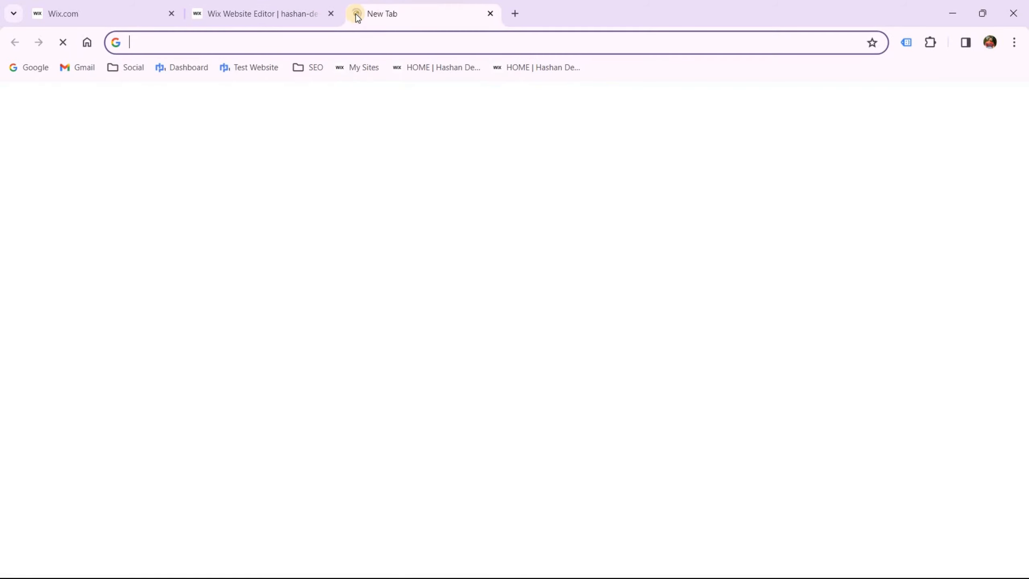
{"action": "type", "text": "hasha"}
{"action": "key", "text": "Return"}
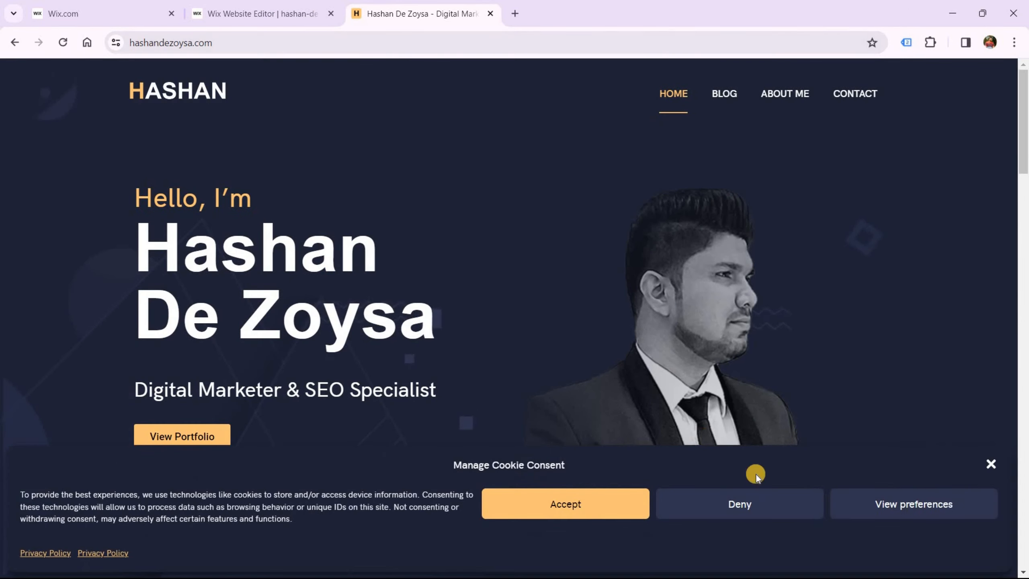
{"action": "left_click", "coordinate": [757, 504]}
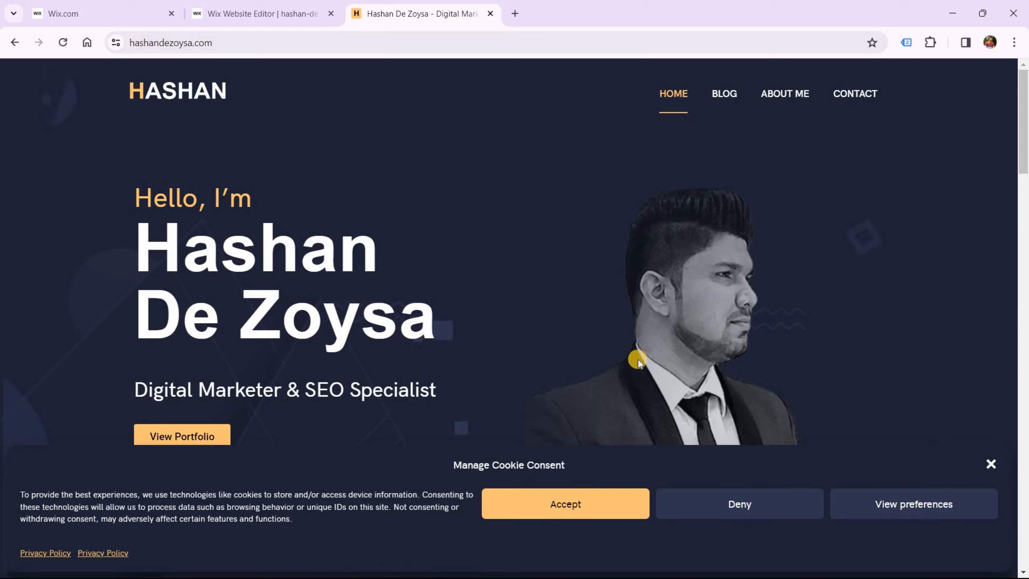
{"action": "left_click", "coordinate": [195, 438]}
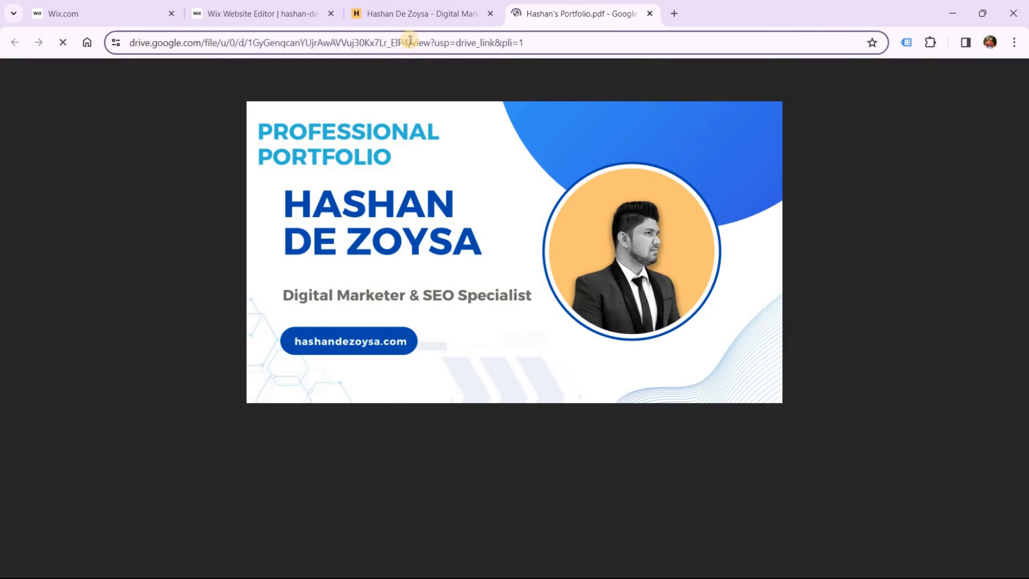
{"action": "left_click", "coordinate": [411, 41]}
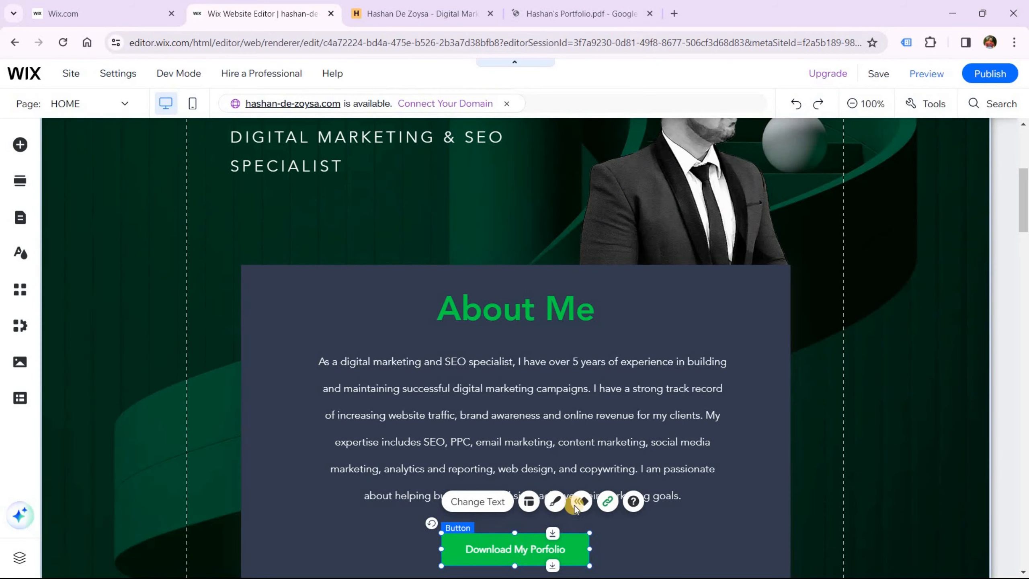
Link the button to the pasted Drive web address and lengthen the strip behind the About Me box
{"action": "left_click", "coordinate": [604, 501]}
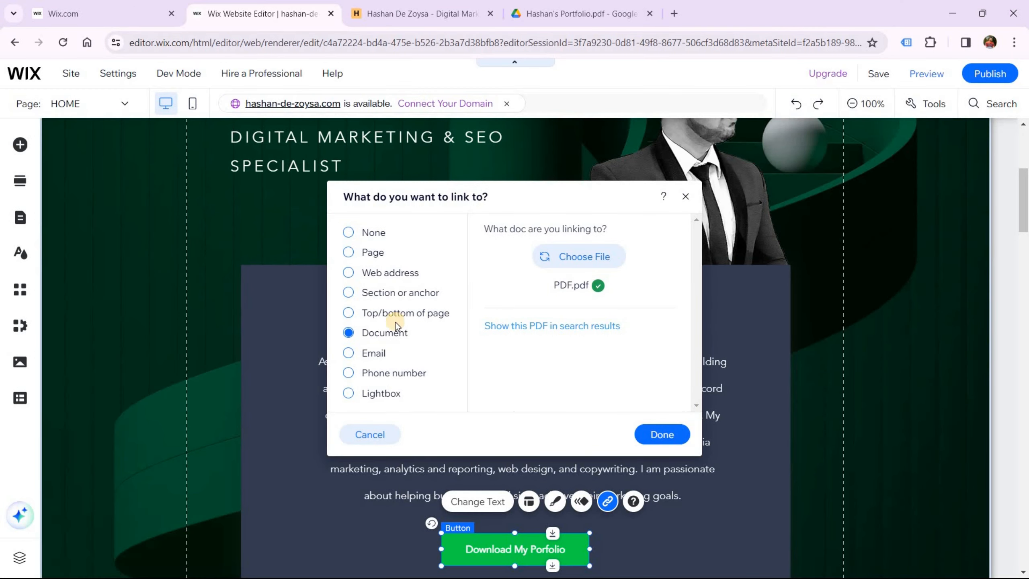
{"action": "left_click", "coordinate": [385, 281]}
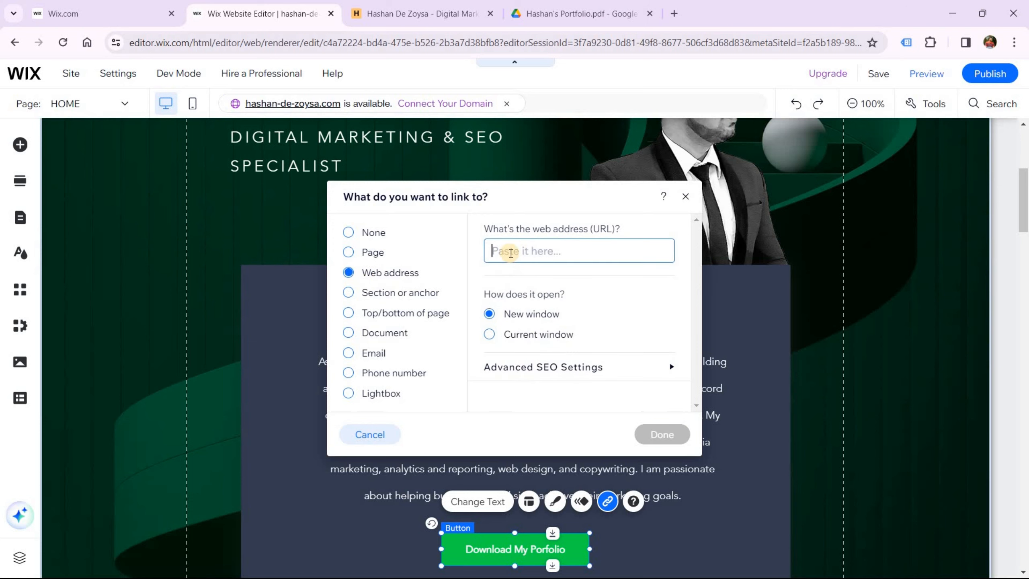
{"action": "key", "text": "ctrl+v"}
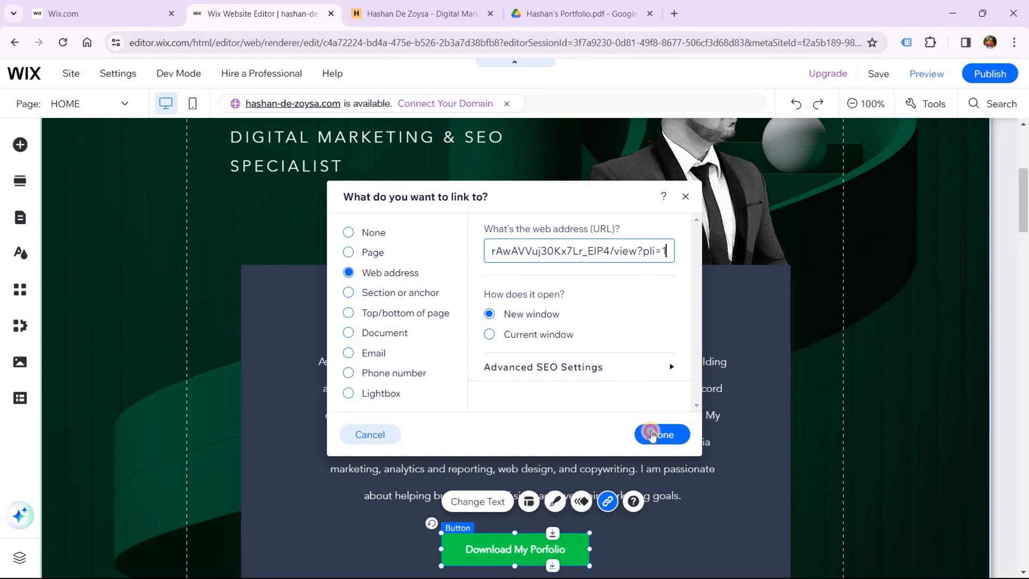
{"action": "left_click", "coordinate": [652, 434]}
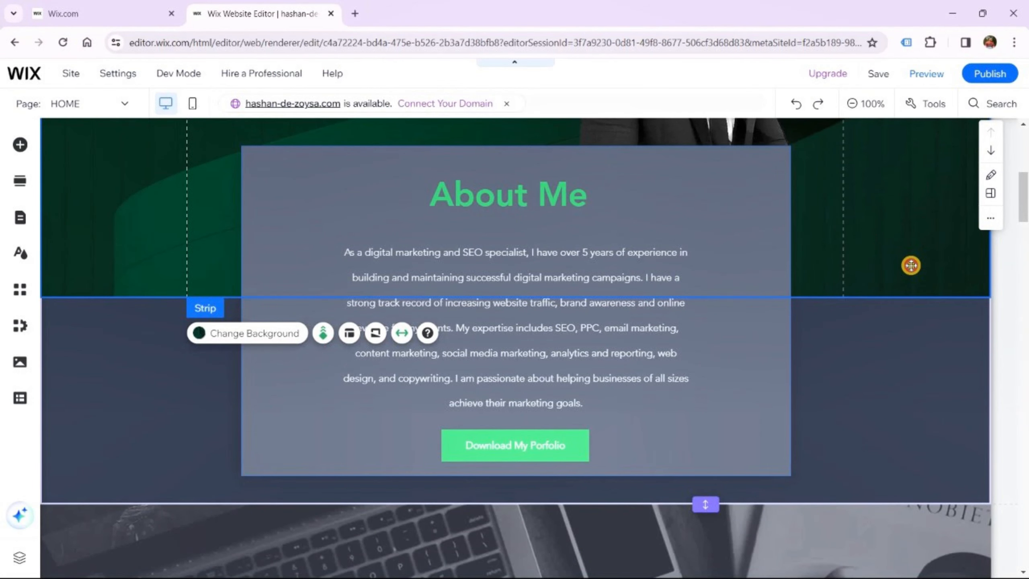
{"action": "left_click", "coordinate": [911, 266]}
{"action": "mouse_move", "coordinate": [892, 294]}
{"action": "left_mouse_down"}
{"action": "mouse_move", "coordinate": [891, 323]}
{"action": "mouse_move", "coordinate": [895, 299]}
{"action": "left_mouse_up"}
Stretch the green strip down to a height of about 1273 beneath the About Me box
{"action": "left_click_drag", "start_coordinate": [893, 345], "coordinate": [889, 516]}
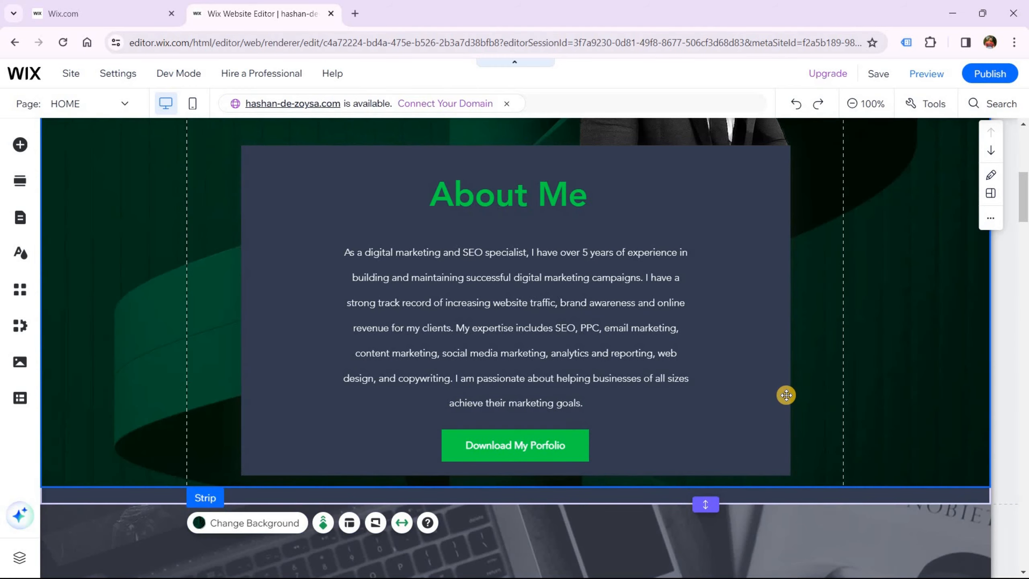
{"action": "scroll", "coordinate": [786, 395], "scroll_direction": "up", "scroll_amount": 5}
{"action": "scroll", "coordinate": [785, 395], "scroll_direction": "down", "scroll_amount": 7}
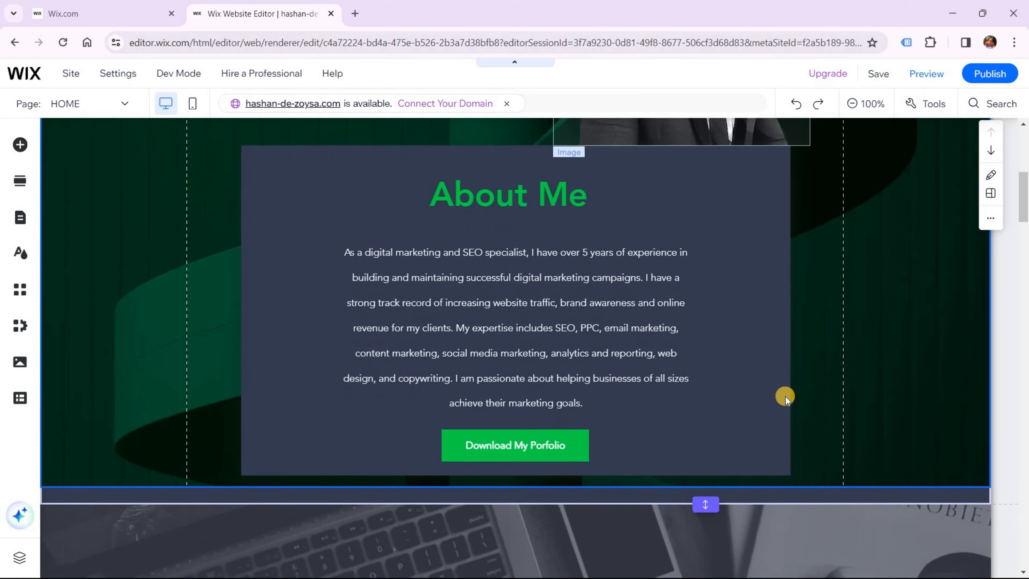
{"action": "scroll", "coordinate": [777, 402], "scroll_direction": "down", "scroll_amount": 3}
{"action": "scroll", "coordinate": [748, 393], "scroll_direction": "up", "scroll_amount": 3}
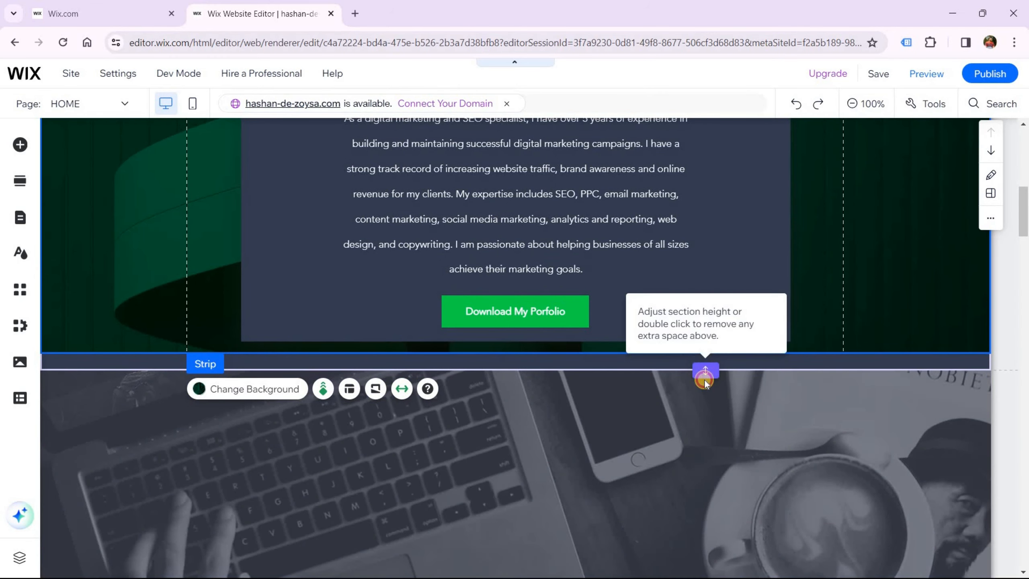
{"action": "left_click_drag", "start_coordinate": [705, 371], "coordinate": [696, 481]}
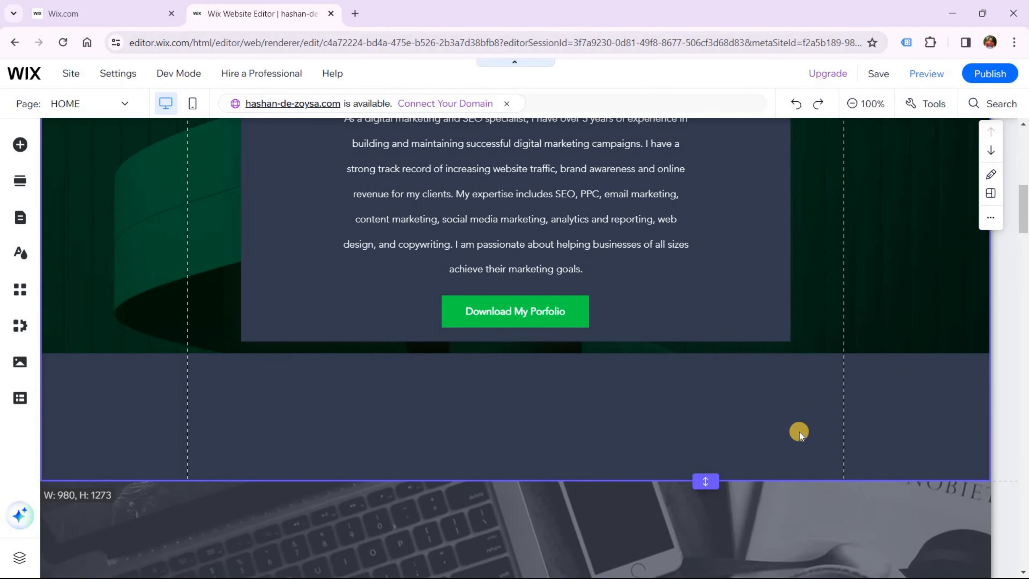
{"action": "scroll", "coordinate": [828, 405], "scroll_direction": "down", "scroll_amount": 8}
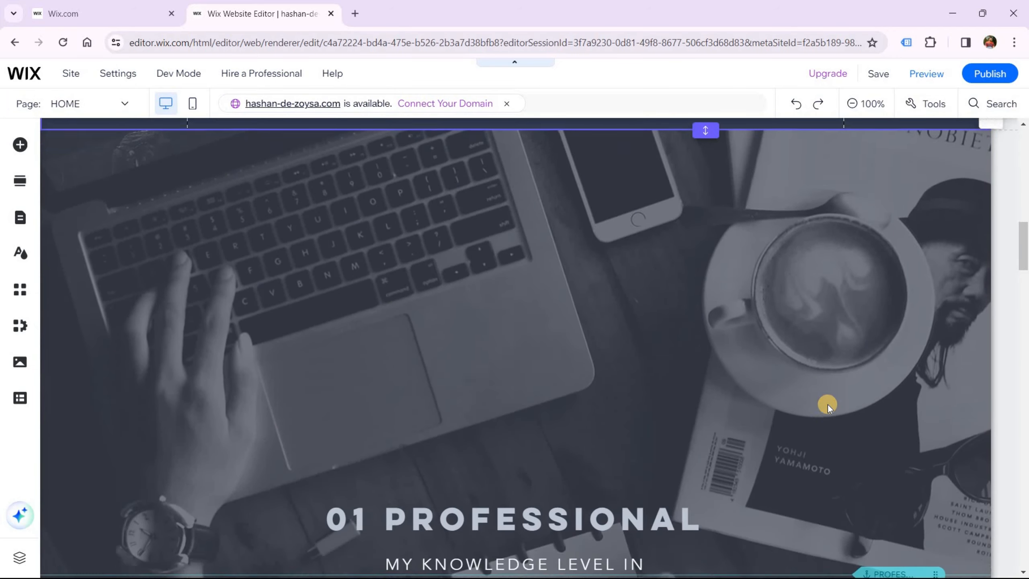
{"action": "scroll", "coordinate": [828, 404], "scroll_direction": "down", "scroll_amount": 3}
{"action": "scroll", "coordinate": [828, 404], "scroll_direction": "up", "scroll_amount": 9}
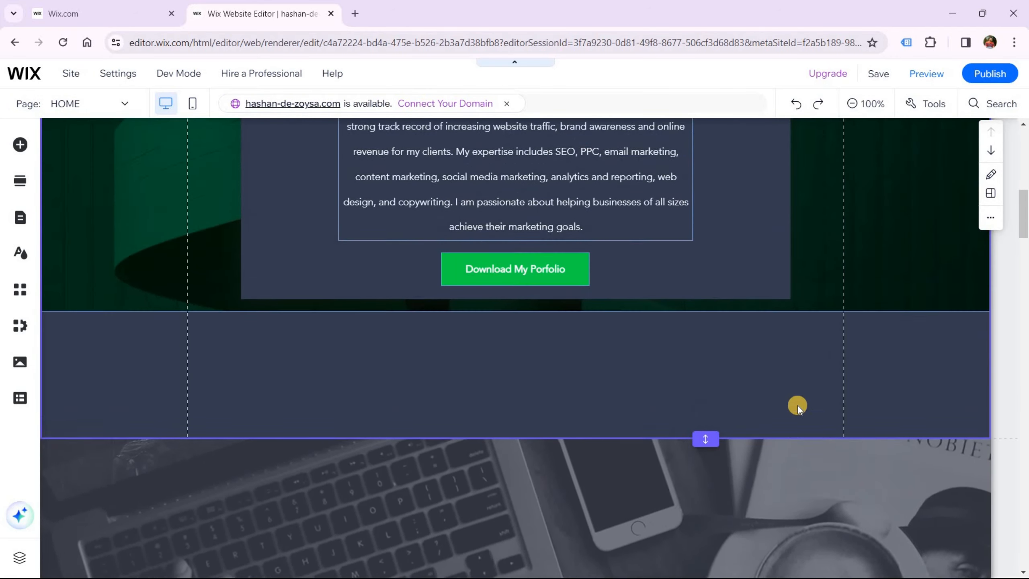
{"action": "scroll", "coordinate": [796, 405], "scroll_direction": "up", "scroll_amount": 3}
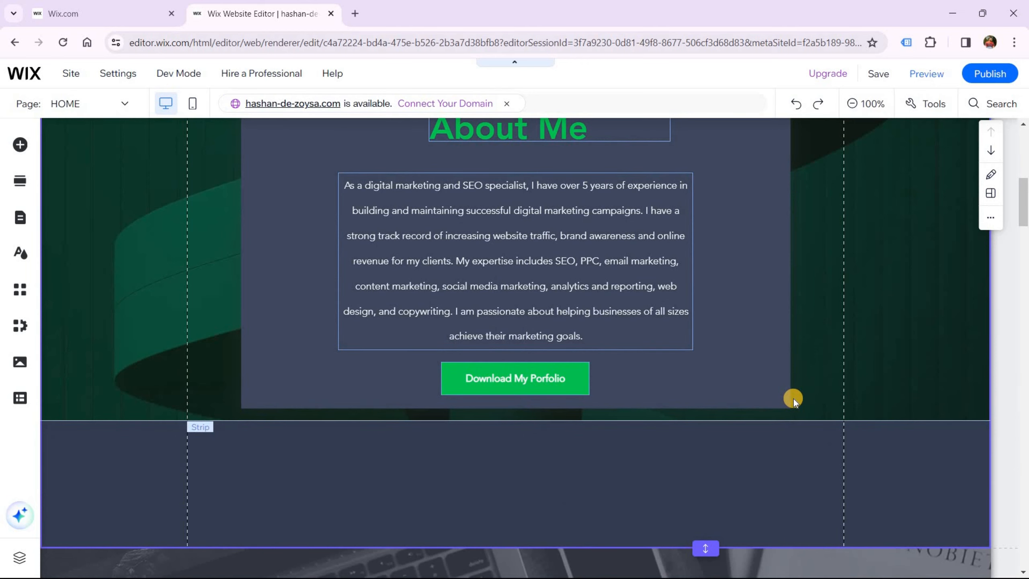
{"action": "scroll", "coordinate": [793, 399], "scroll_direction": "up", "scroll_amount": 4}
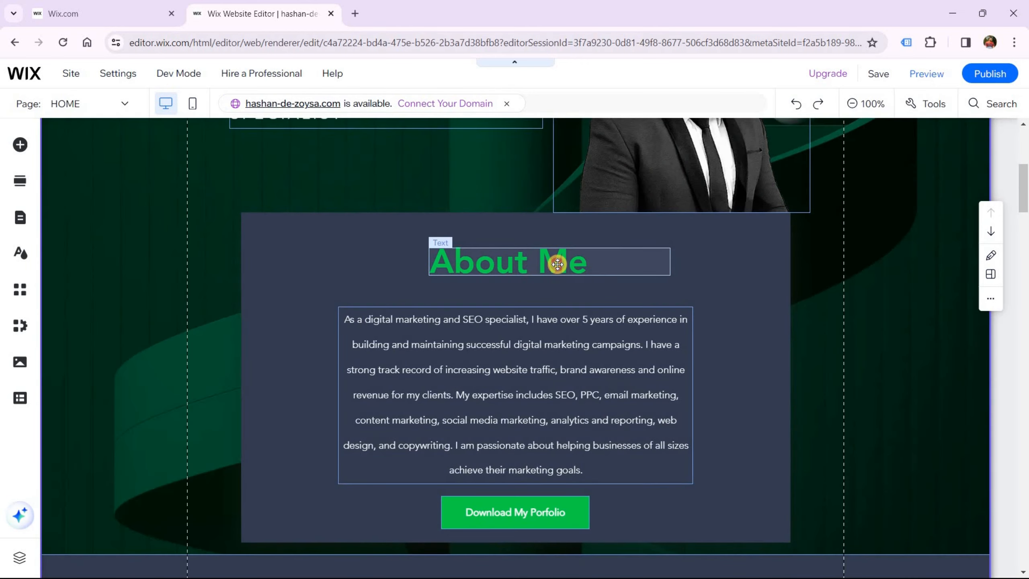
Centre-align the About Me heading, then move it and the bio paragraph along the centre guide
{"action": "left_click", "coordinate": [547, 260]}
{"action": "left_click", "coordinate": [457, 217]}
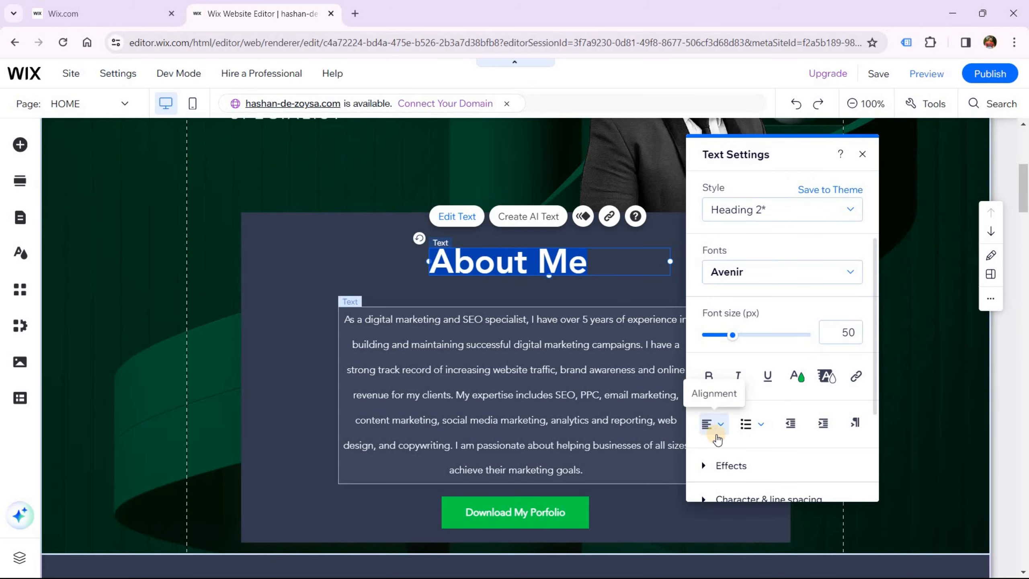
{"action": "left_click", "coordinate": [717, 423]}
{"action": "left_click", "coordinate": [720, 448]}
{"action": "left_click", "coordinate": [539, 269]}
{"action": "left_click_drag", "start_coordinate": [539, 269], "coordinate": [513, 266]}
{"action": "left_click_drag", "start_coordinate": [519, 352], "coordinate": [518, 342]}
{"action": "left_click_drag", "start_coordinate": [574, 258], "coordinate": [558, 259]}
With the hero section strip selected, bring up the Add Elements panel
{"action": "scroll", "coordinate": [521, 381], "scroll_direction": "up", "scroll_amount": 3}
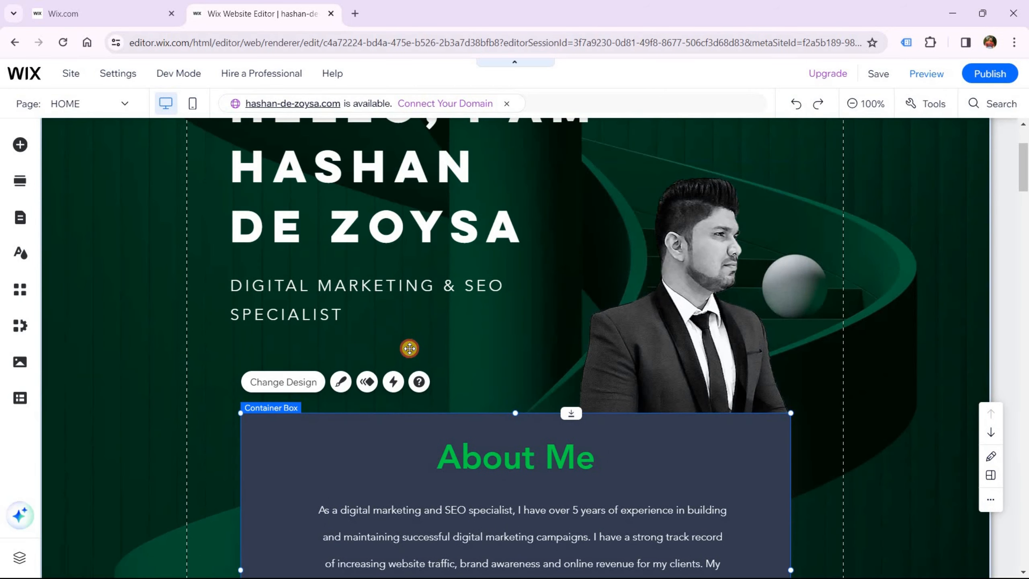
{"action": "left_click", "coordinate": [446, 375]}
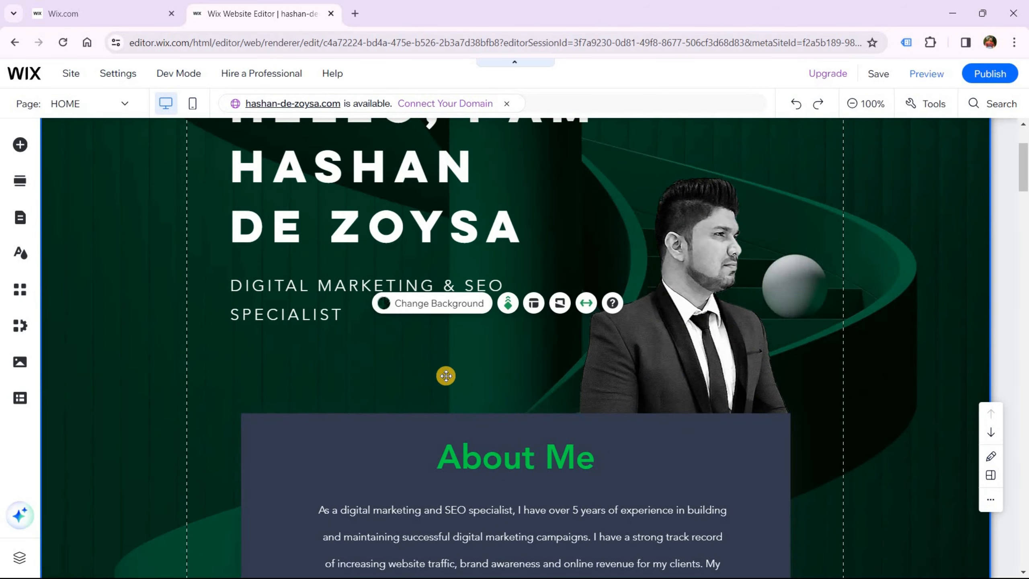
{"action": "left_click", "coordinate": [19, 146]}
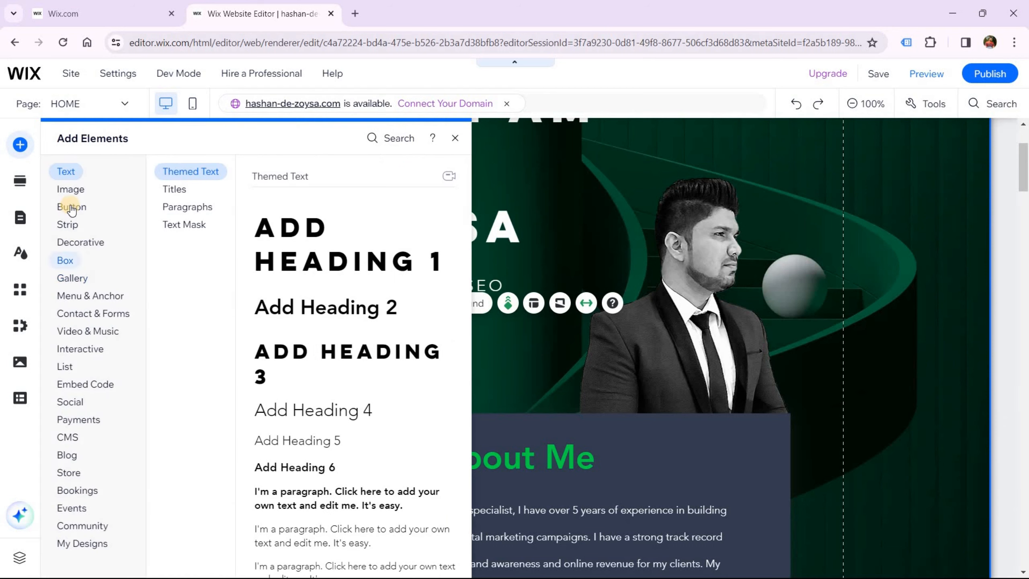
Browse the Button styles and Store elements, then close the Add Elements panel back to the hero
{"action": "left_click", "coordinate": [71, 207]}
{"action": "scroll", "coordinate": [356, 428], "scroll_direction": "down", "scroll_amount": 8}
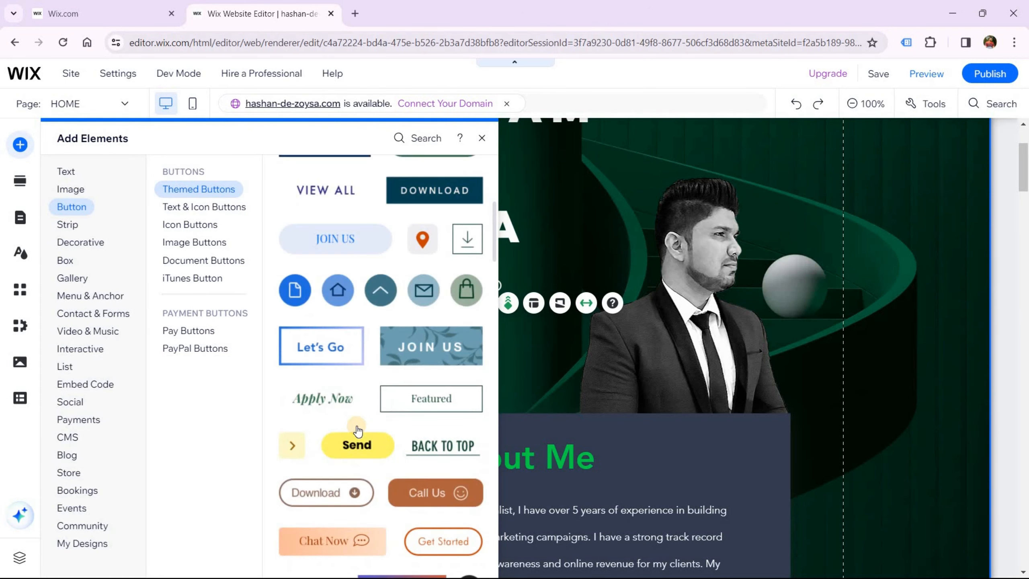
{"action": "scroll", "coordinate": [358, 431], "scroll_direction": "up", "scroll_amount": 8}
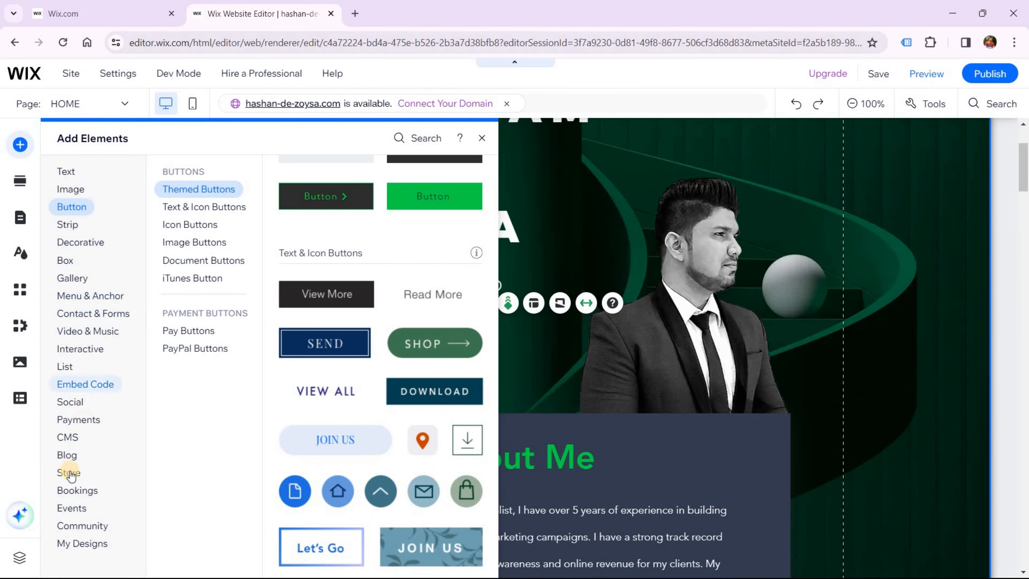
{"action": "left_click", "coordinate": [68, 472]}
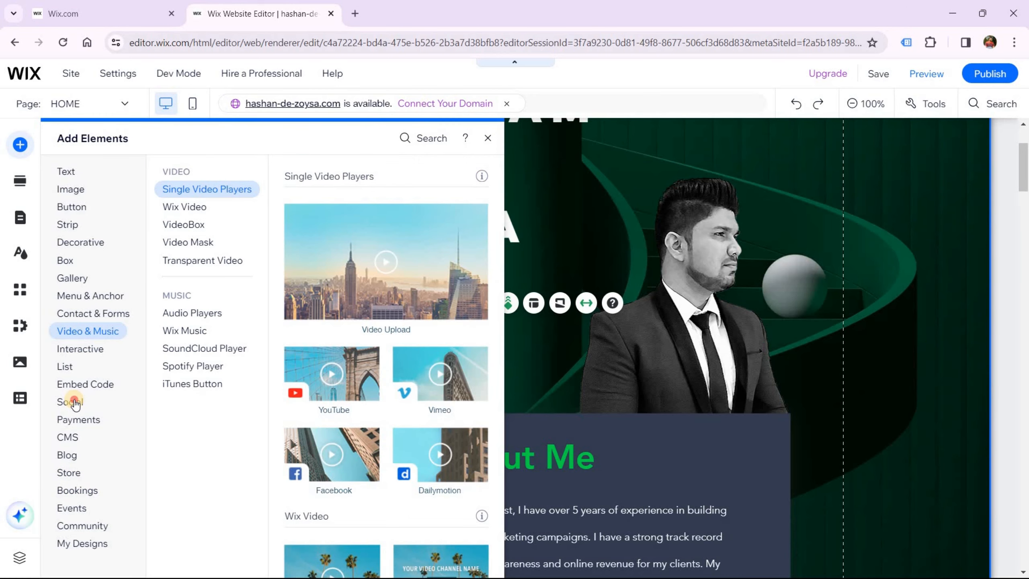
{"action": "mouse_move", "coordinate": [71, 399]}
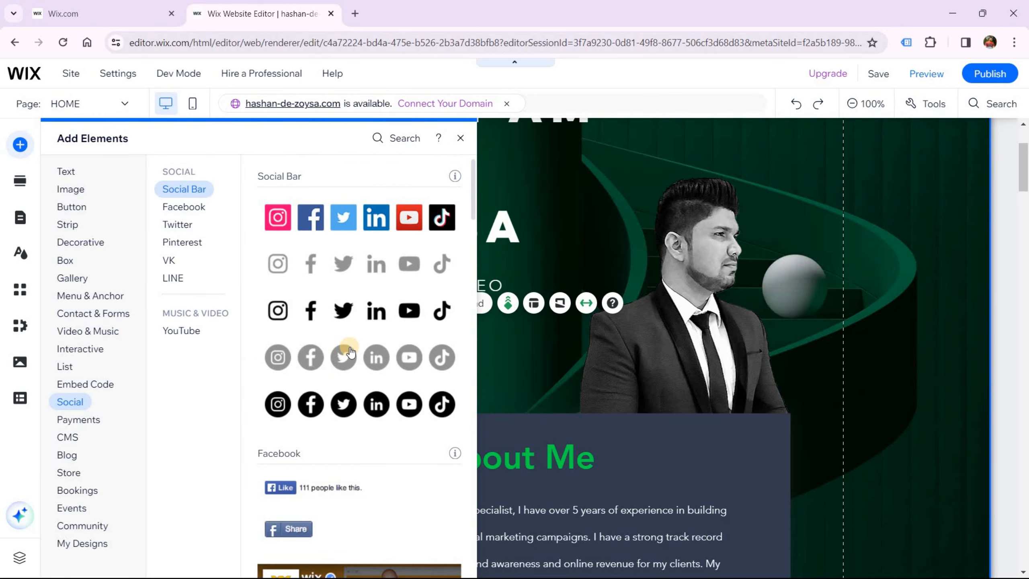
{"action": "left_click", "coordinate": [511, 362]}
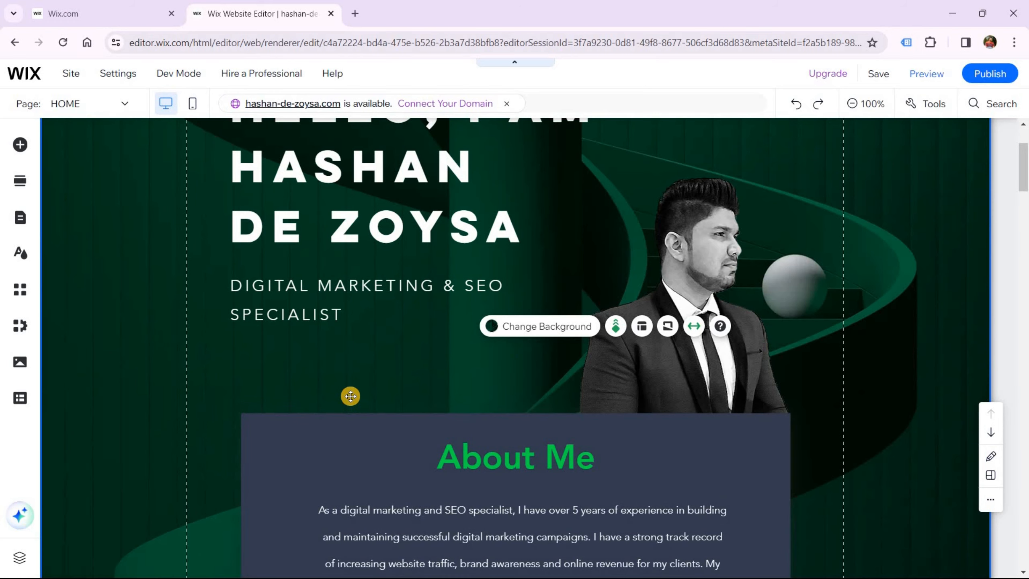
{"action": "scroll", "coordinate": [351, 396], "scroll_direction": "down", "scroll_amount": 3}
{"action": "scroll", "coordinate": [425, 412], "scroll_direction": "up", "scroll_amount": 3}
{"action": "scroll", "coordinate": [425, 411], "scroll_direction": "down", "scroll_amount": 8}
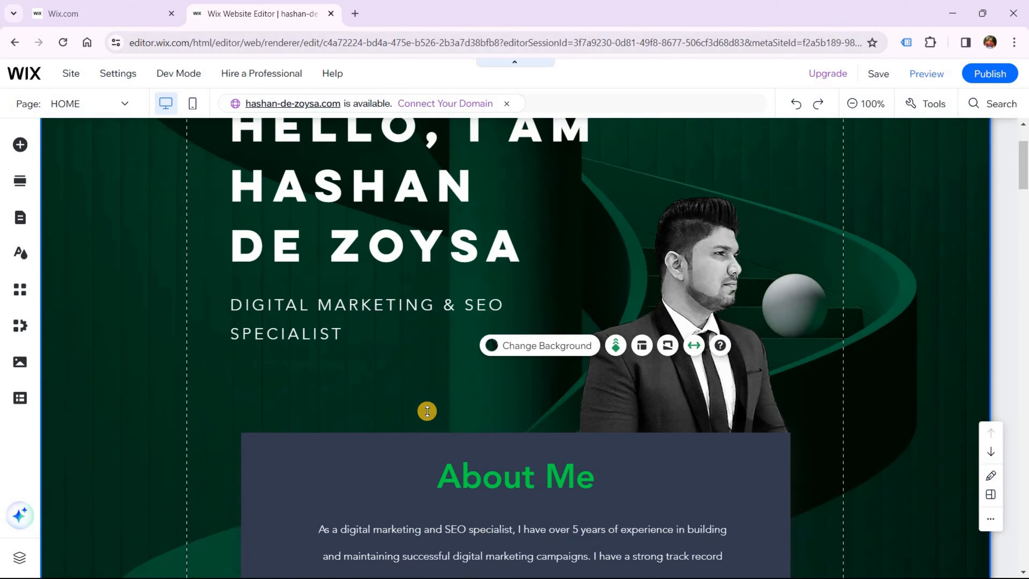
Drag the empty strip's bottom edge lower to make it taller, then select the surrounding Resume section
{"action": "left_click", "coordinate": [896, 341]}
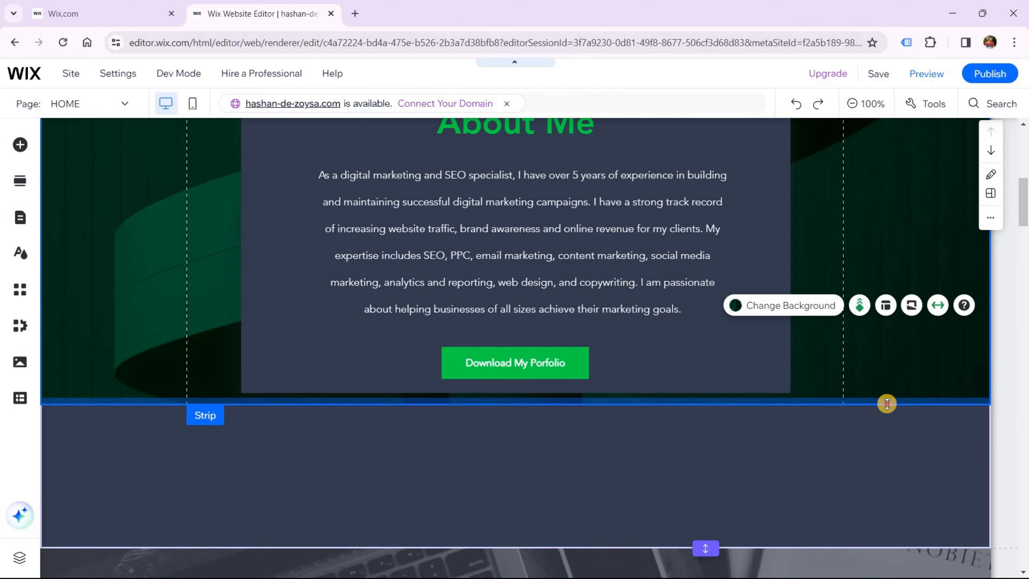
{"action": "left_click_drag", "start_coordinate": [886, 403], "coordinate": [884, 441]}
{"action": "scroll", "coordinate": [816, 426], "scroll_direction": "down", "scroll_amount": 2}
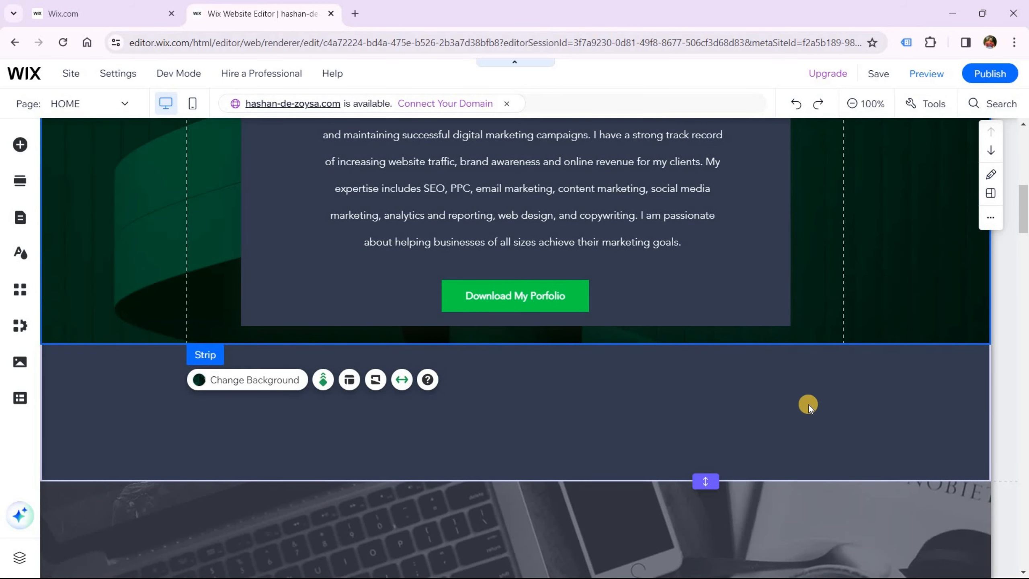
{"action": "left_click", "coordinate": [808, 405]}
{"action": "scroll", "coordinate": [887, 427], "scroll_direction": "down", "scroll_amount": 4}
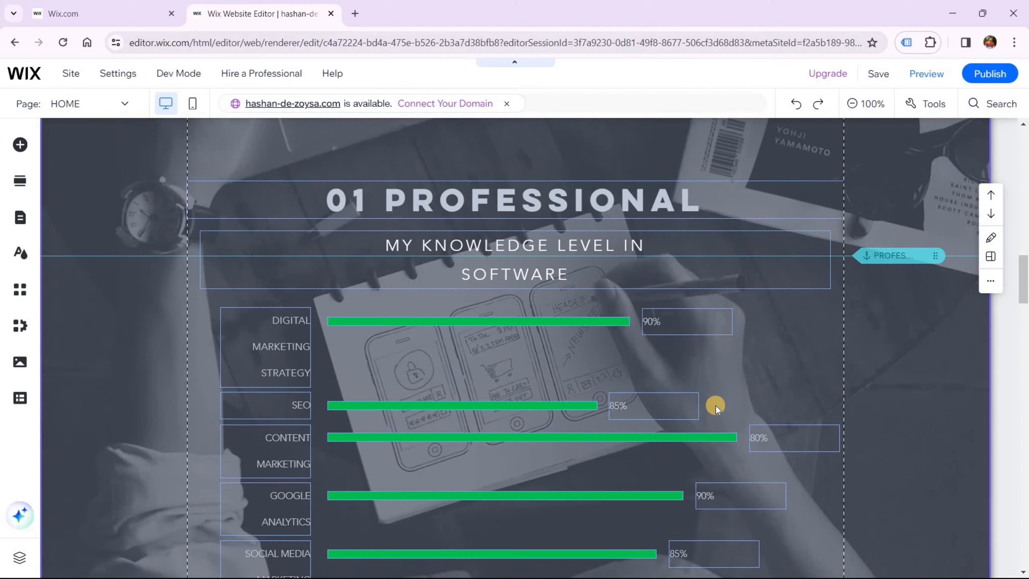
Select the Professional skills strip behind the skill bars
{"action": "scroll", "coordinate": [714, 401], "scroll_direction": "down", "scroll_amount": 6}
{"action": "scroll", "coordinate": [714, 404], "scroll_direction": "up", "scroll_amount": 2}
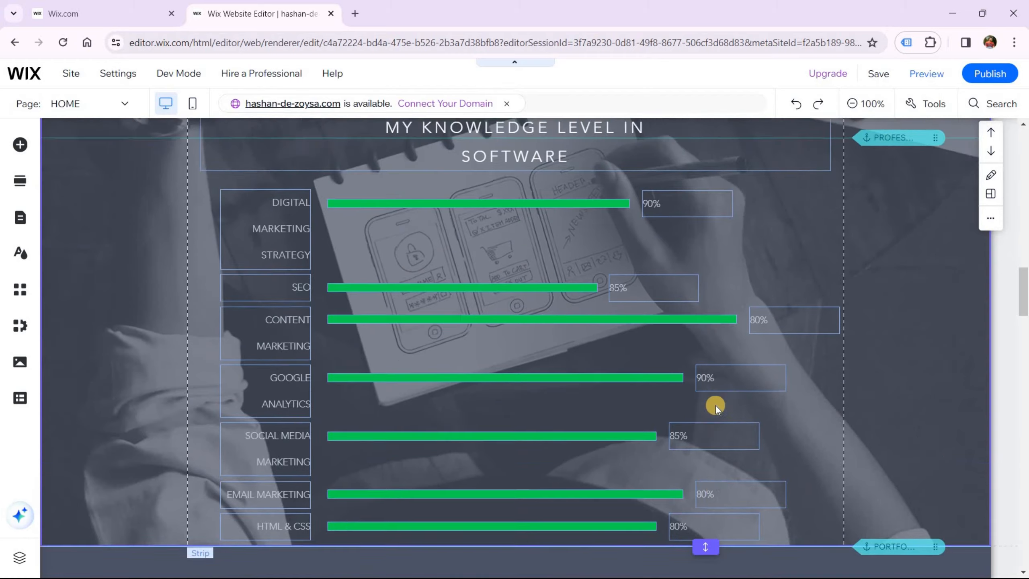
{"action": "scroll", "coordinate": [899, 257], "scroll_direction": "up", "scroll_amount": 5}
{"action": "left_click", "coordinate": [870, 307]}
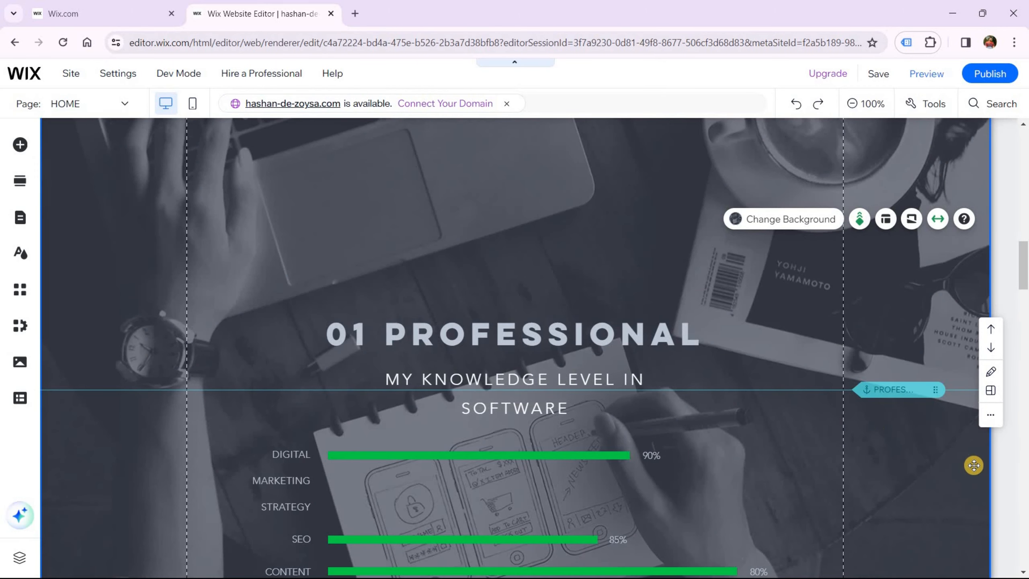
{"action": "scroll", "coordinate": [847, 422], "scroll_direction": "up", "scroll_amount": 5}
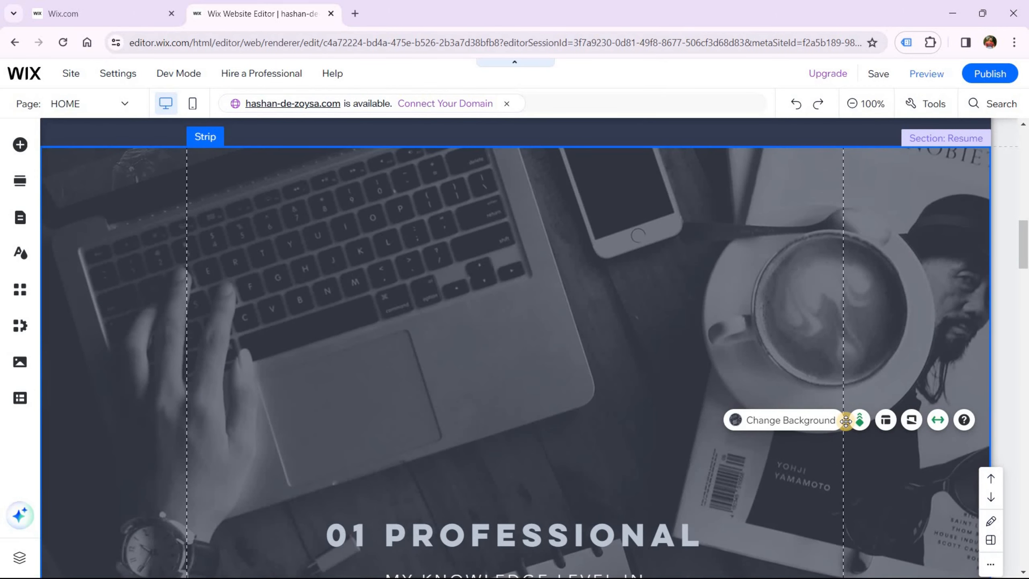
{"action": "scroll", "coordinate": [845, 421], "scroll_direction": "down", "scroll_amount": 3}
{"action": "scroll", "coordinate": [840, 448], "scroll_direction": "up", "scroll_amount": 6}
Replace the strip's laptop photo background with the dark-green ball video and close the background settings
{"action": "left_click", "coordinate": [794, 554]}
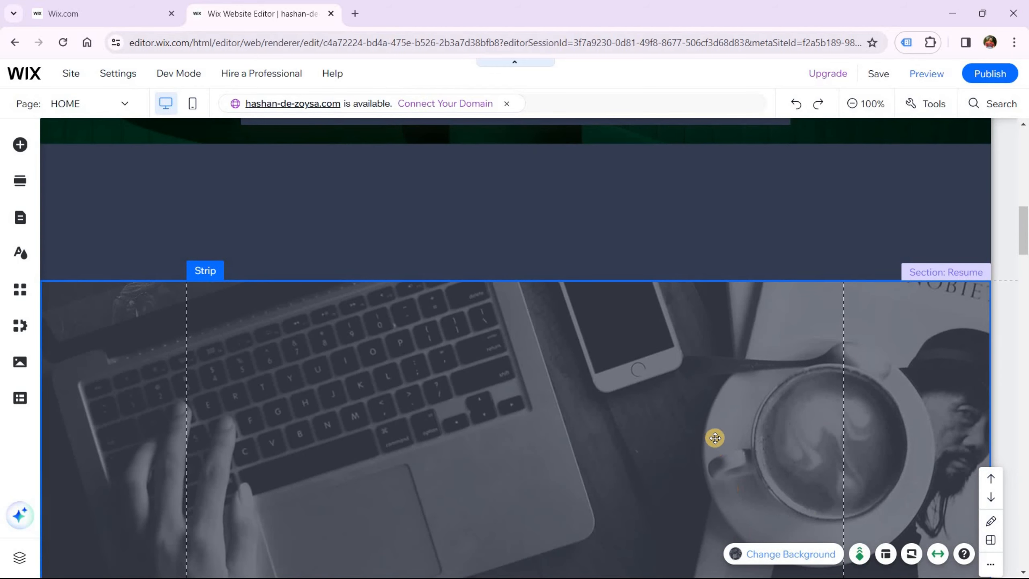
{"action": "scroll", "coordinate": [887, 440], "scroll_direction": "down", "scroll_amount": 4}
{"action": "scroll", "coordinate": [887, 440], "scroll_direction": "down", "scroll_amount": 4}
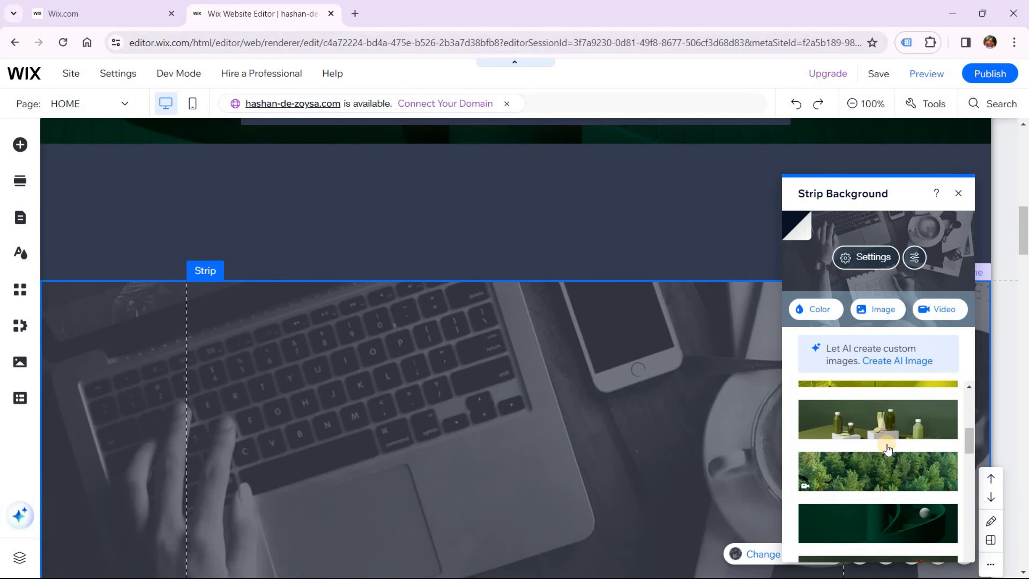
{"action": "left_click", "coordinate": [881, 462]}
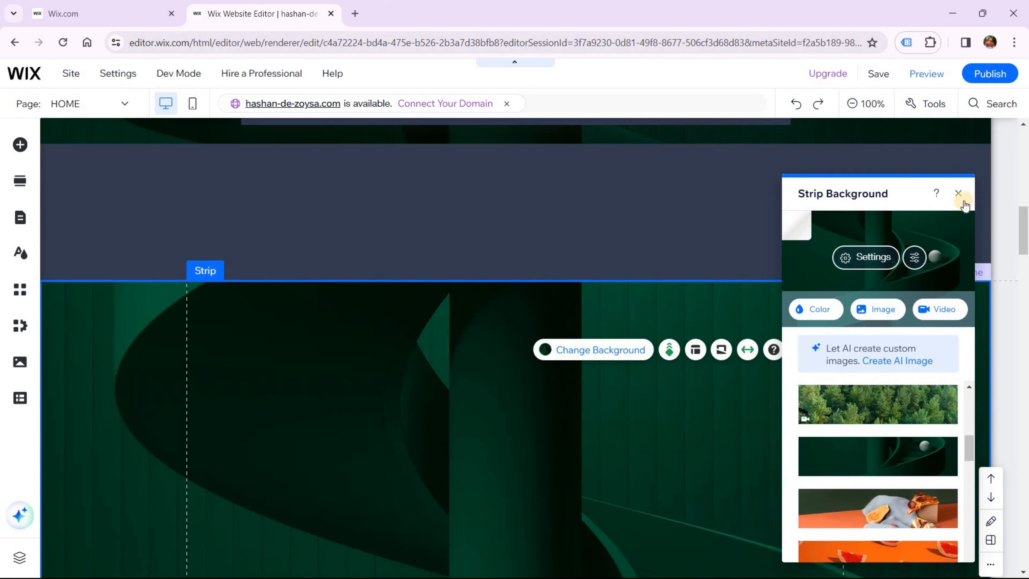
{"action": "left_click", "coordinate": [758, 393]}
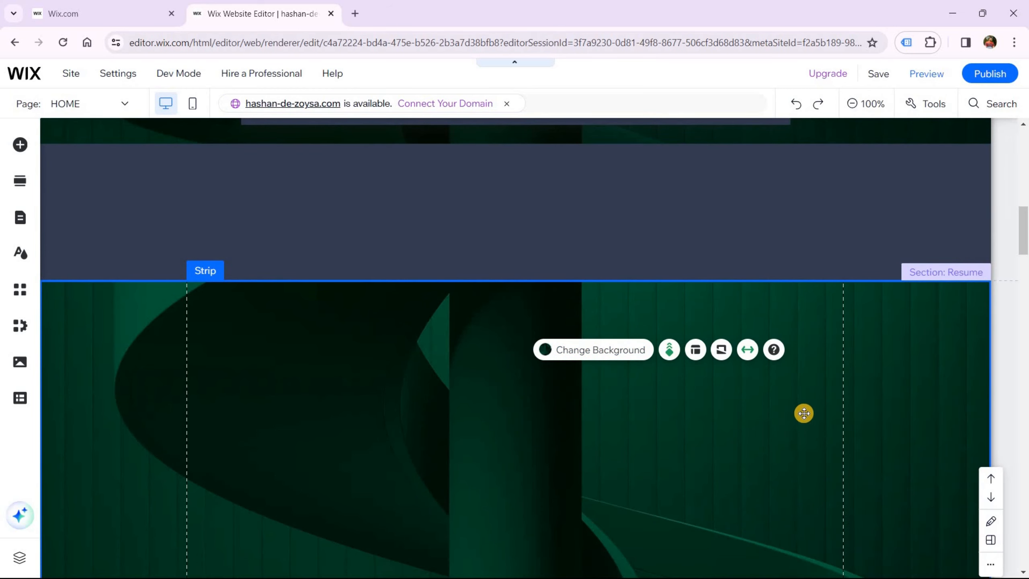
{"action": "scroll", "coordinate": [804, 410], "scroll_direction": "down", "scroll_amount": 5}
{"action": "scroll", "coordinate": [805, 409], "scroll_direction": "up", "scroll_amount": 8}
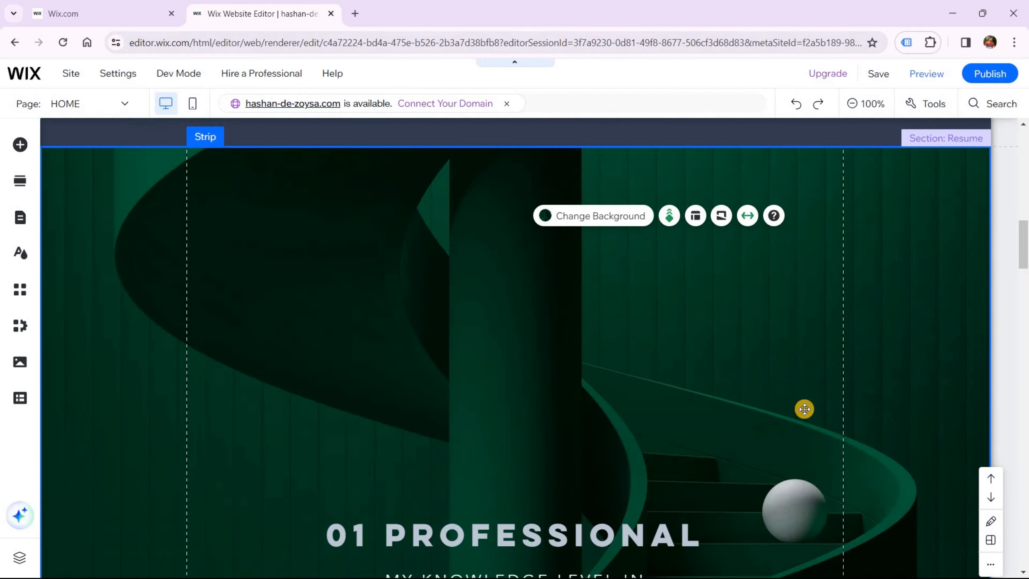
{"action": "scroll", "coordinate": [804, 409], "scroll_direction": "down", "scroll_amount": 8}
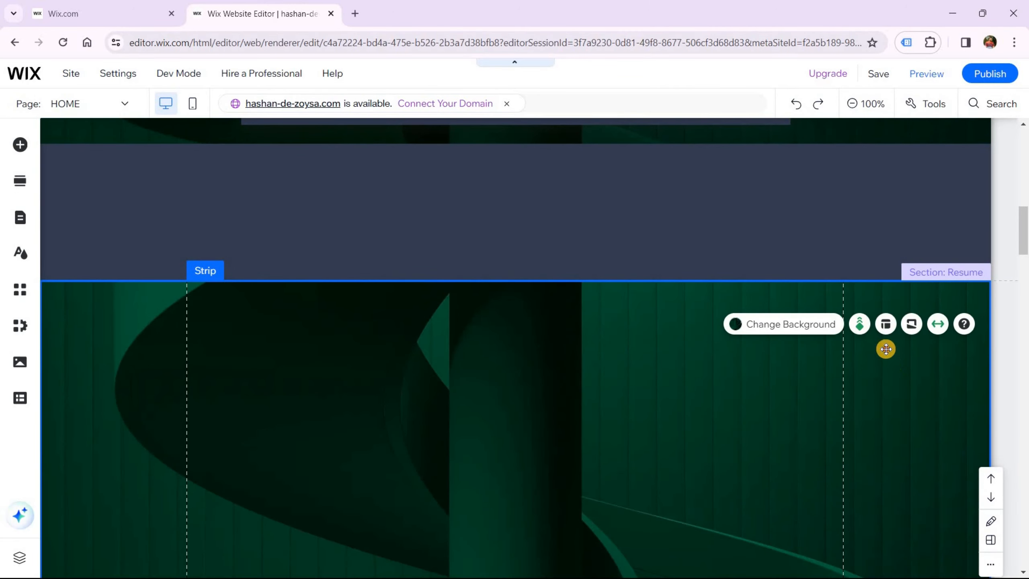
Drag the green skills strip up and attach it at the top of the Resume section under About Me
{"action": "mouse_move", "coordinate": [886, 347]}
{"action": "left_mouse_down"}
{"action": "mouse_move", "coordinate": [873, 299]}
{"action": "mouse_move", "coordinate": [877, 243]}
{"action": "left_mouse_up"}
{"action": "left_click_drag", "start_coordinate": [955, 281], "coordinate": [950, 292]}
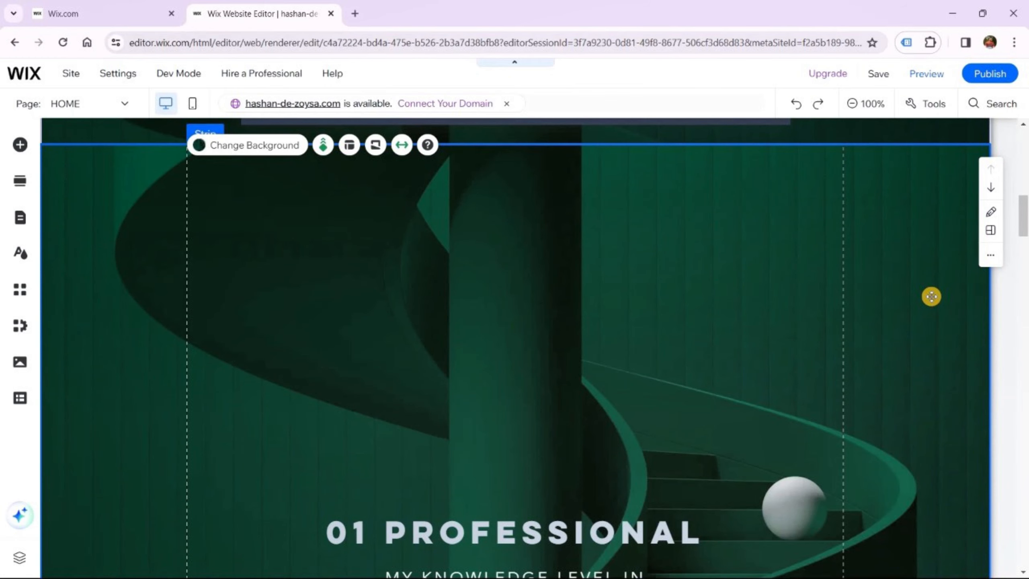
{"action": "scroll", "coordinate": [833, 297], "scroll_direction": "up", "scroll_amount": 5}
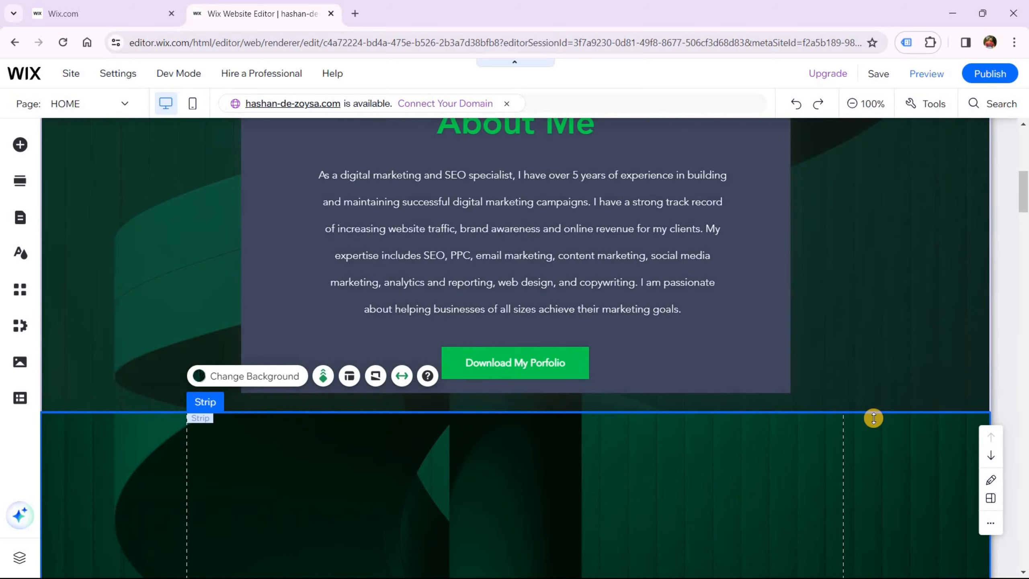
{"action": "scroll", "coordinate": [864, 443], "scroll_direction": "down", "scroll_amount": 5}
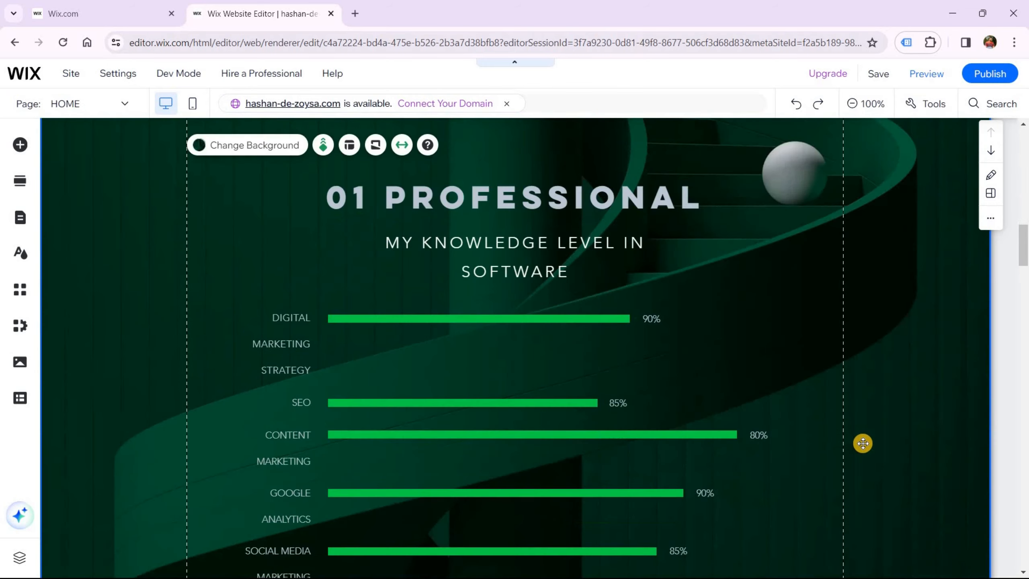
{"action": "scroll", "coordinate": [863, 443], "scroll_direction": "down", "scroll_amount": 10}
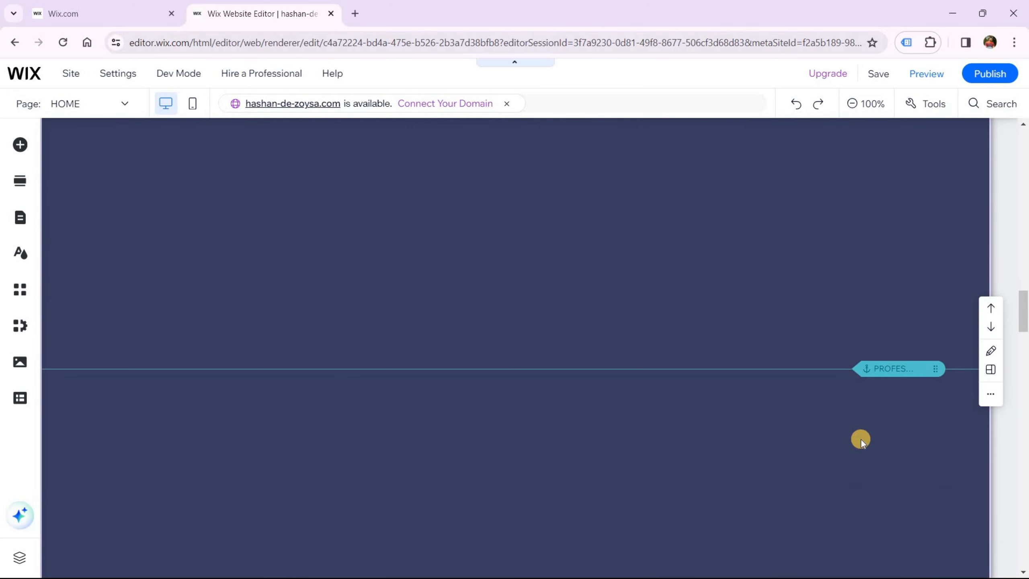
{"action": "scroll", "coordinate": [861, 439], "scroll_direction": "down", "scroll_amount": 5}
{"action": "scroll", "coordinate": [860, 438], "scroll_direction": "up", "scroll_amount": 3}
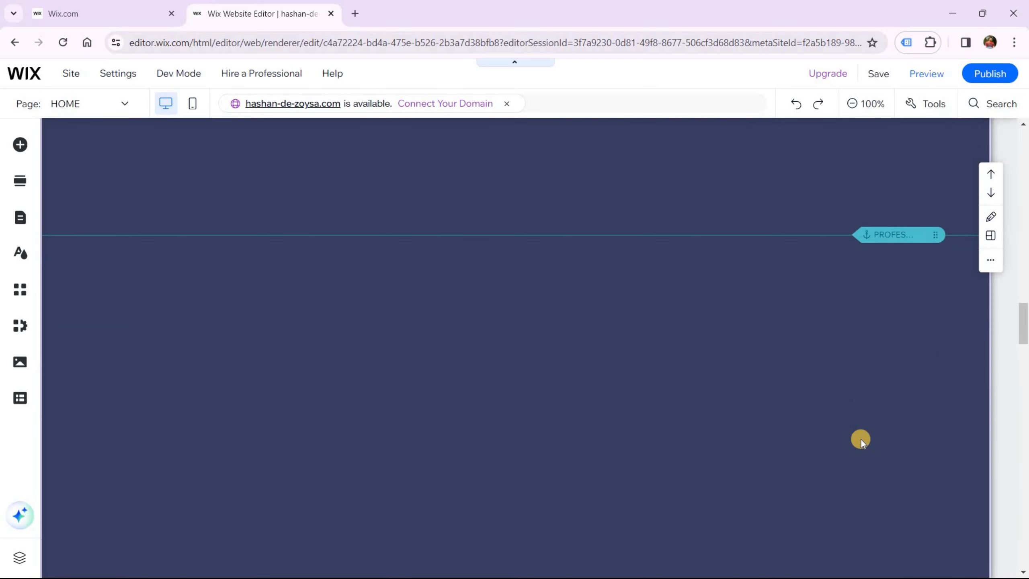
{"action": "scroll", "coordinate": [861, 439], "scroll_direction": "up", "scroll_amount": 5}
{"action": "scroll", "coordinate": [875, 434], "scroll_direction": "down", "scroll_amount": 2}
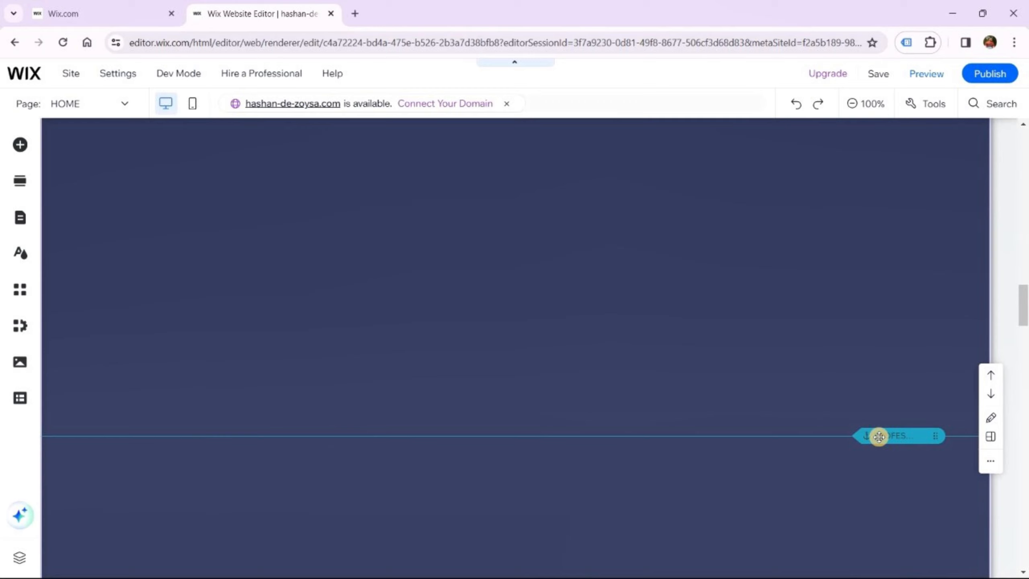
Raise the PROFES skills anchor higher up the page and select the empty section below the bars
{"action": "left_click_drag", "start_coordinate": [878, 436], "coordinate": [917, 209]}
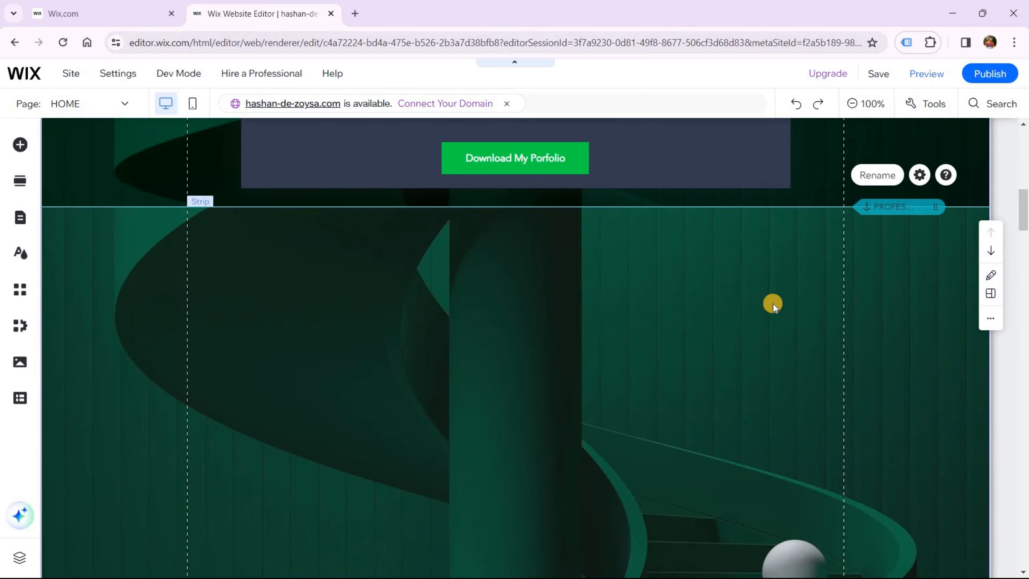
{"action": "scroll", "coordinate": [770, 308], "scroll_direction": "down", "scroll_amount": 10}
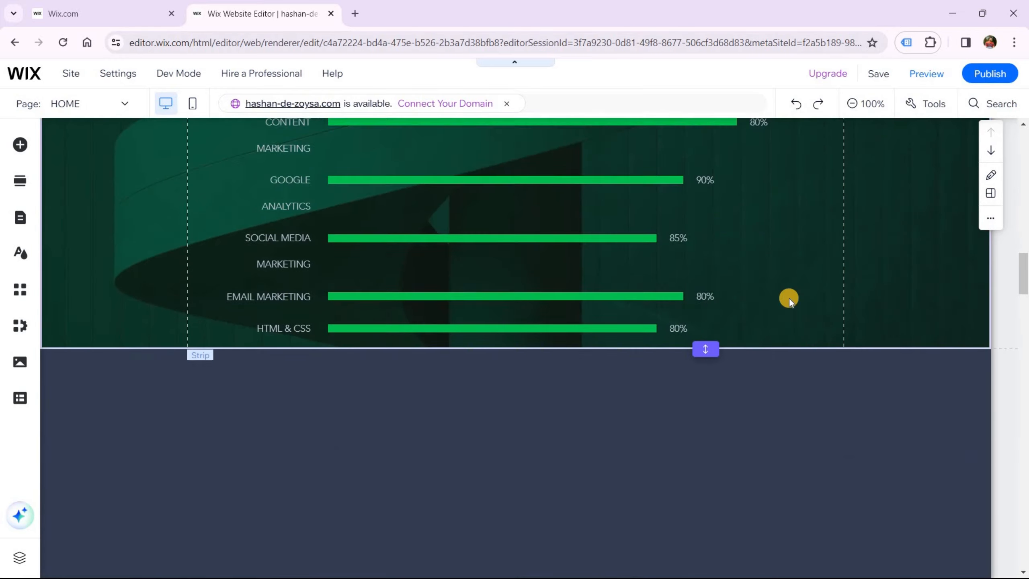
{"action": "scroll", "coordinate": [789, 299], "scroll_direction": "down", "scroll_amount": 2}
{"action": "scroll", "coordinate": [790, 321], "scroll_direction": "down", "scroll_amount": 4}
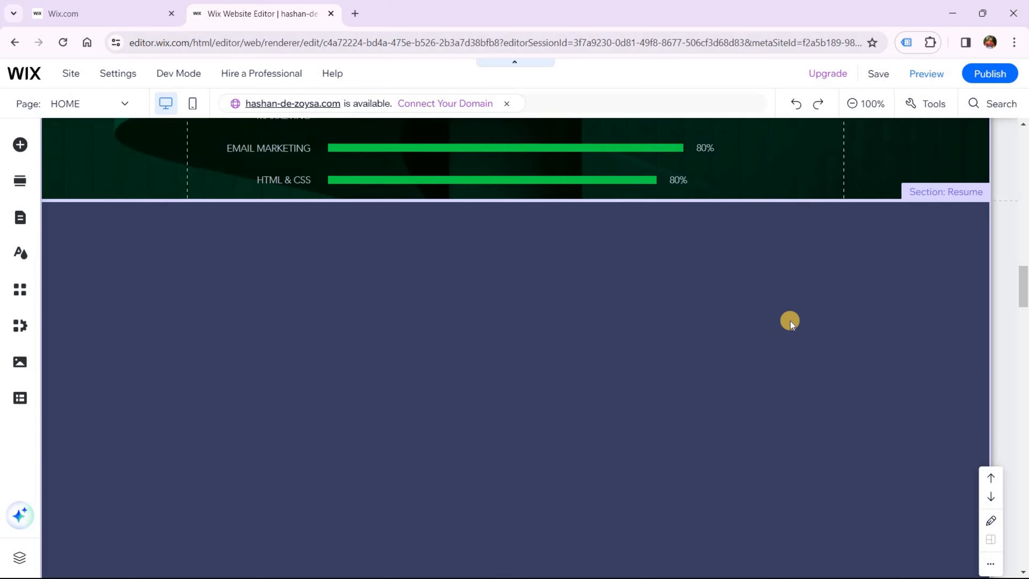
{"action": "scroll", "coordinate": [790, 322], "scroll_direction": "down", "scroll_amount": 3}
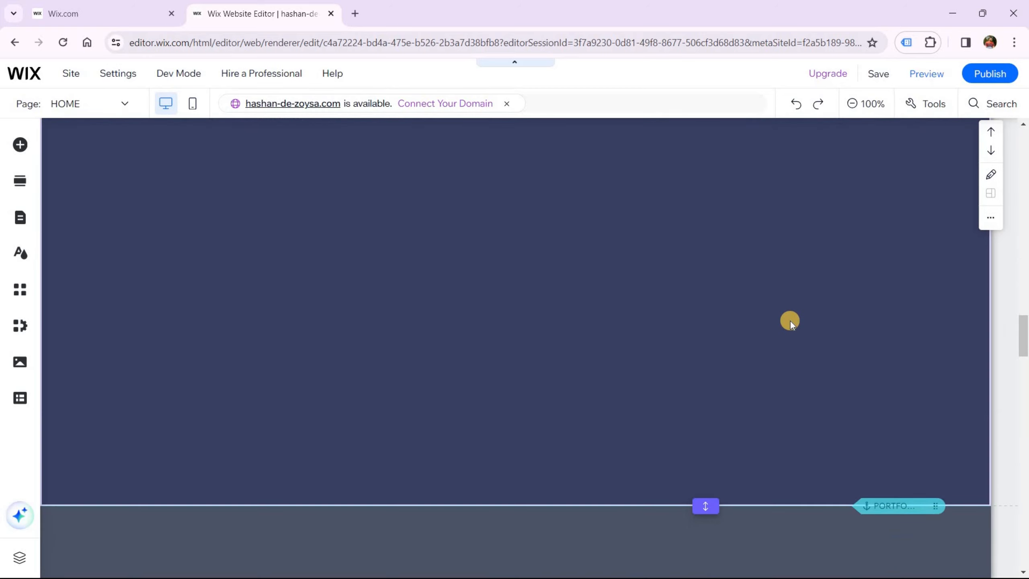
{"action": "scroll", "coordinate": [665, 324], "scroll_direction": "up", "scroll_amount": 1}
{"action": "left_click", "coordinate": [666, 324]}
{"action": "scroll", "coordinate": [672, 327], "scroll_direction": "up", "scroll_amount": 3}
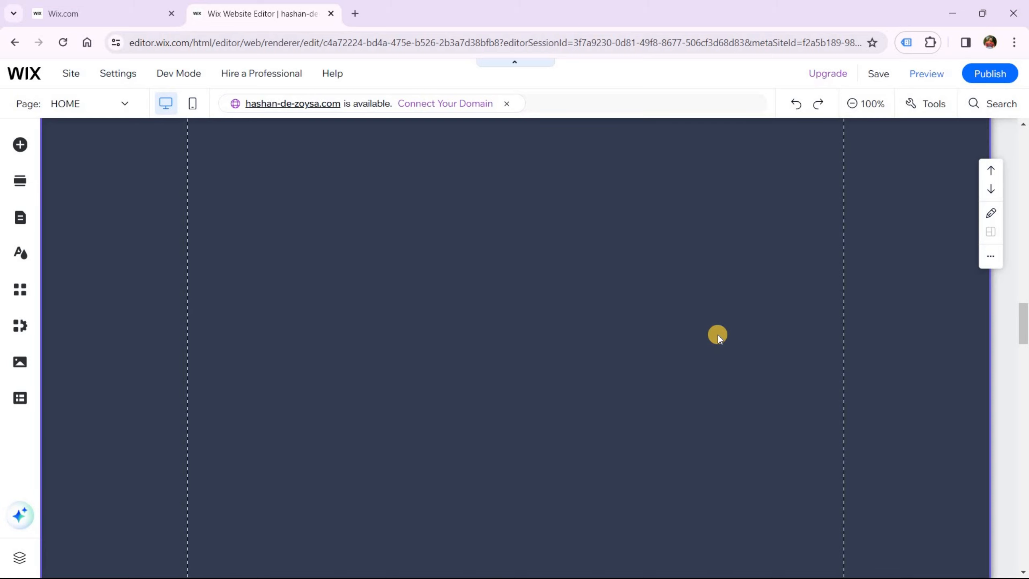
Zoom out with Ctrl+minus and delete the empty dark-blue section below the skill bars
{"action": "key", "text": "ctrl+minus"}
{"action": "key", "text": "ctrl+minus"}
{"action": "key", "text": "ctrl+minus"}
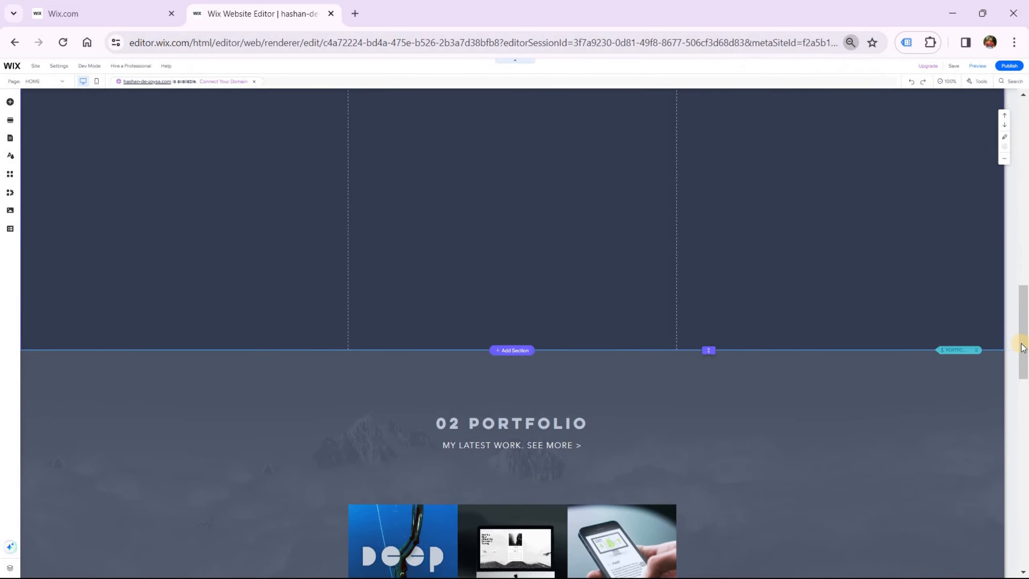
{"action": "left_click_drag", "start_coordinate": [1021, 346], "coordinate": [1023, 183]}
{"action": "scroll", "coordinate": [985, 299], "scroll_direction": "down", "scroll_amount": 7}
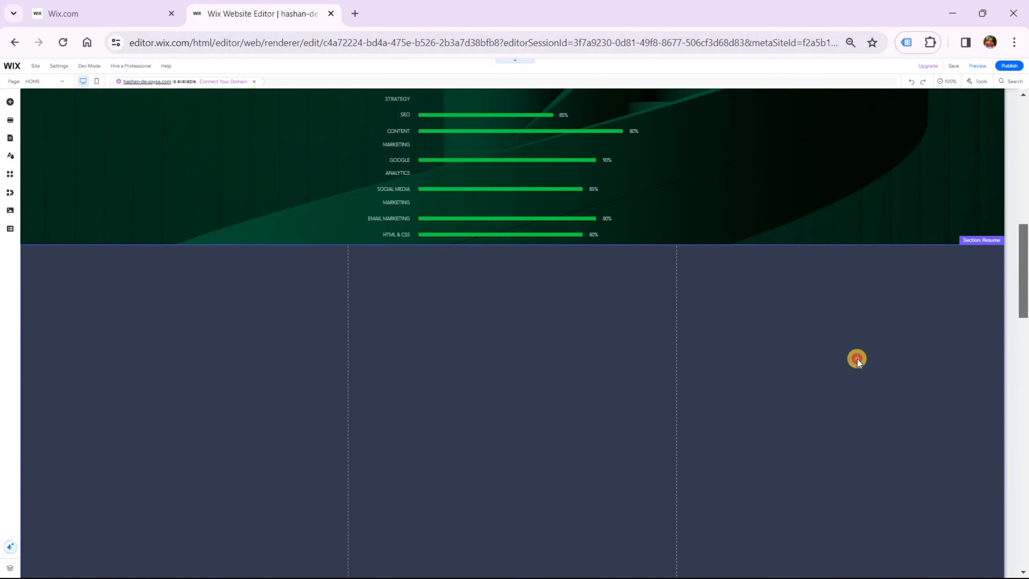
{"action": "left_click", "coordinate": [857, 358]}
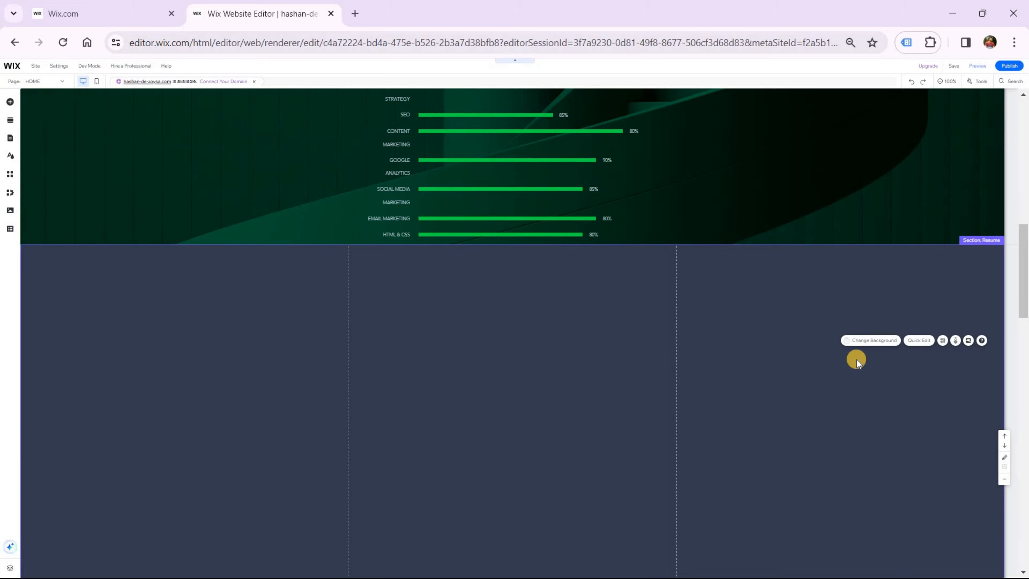
{"action": "right_click", "coordinate": [755, 354]}
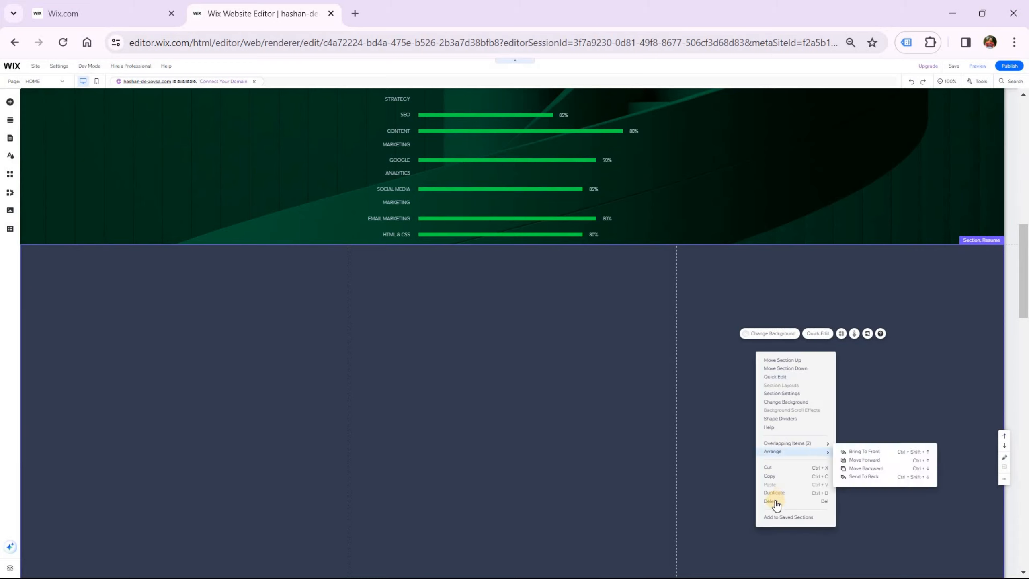
{"action": "left_click", "coordinate": [774, 500]}
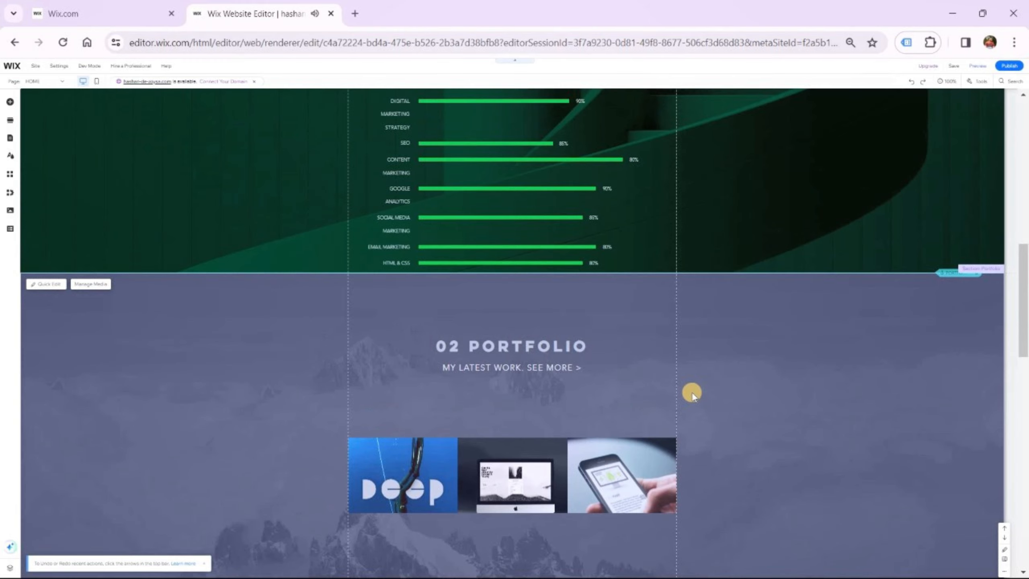
{"action": "scroll", "coordinate": [692, 392], "scroll_direction": "up", "scroll_amount": 9}
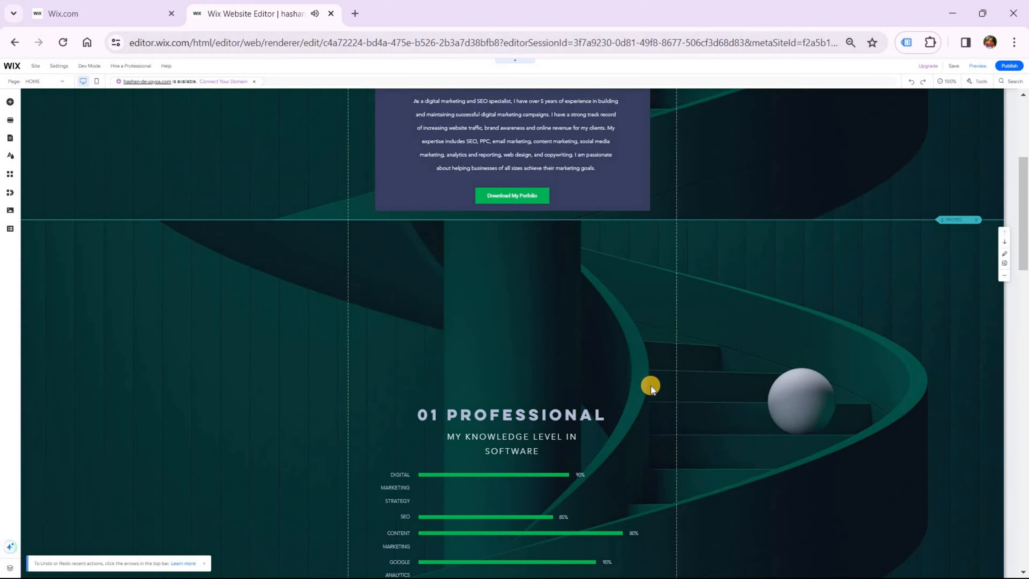
{"action": "scroll", "coordinate": [648, 385], "scroll_direction": "down", "scroll_amount": 3}
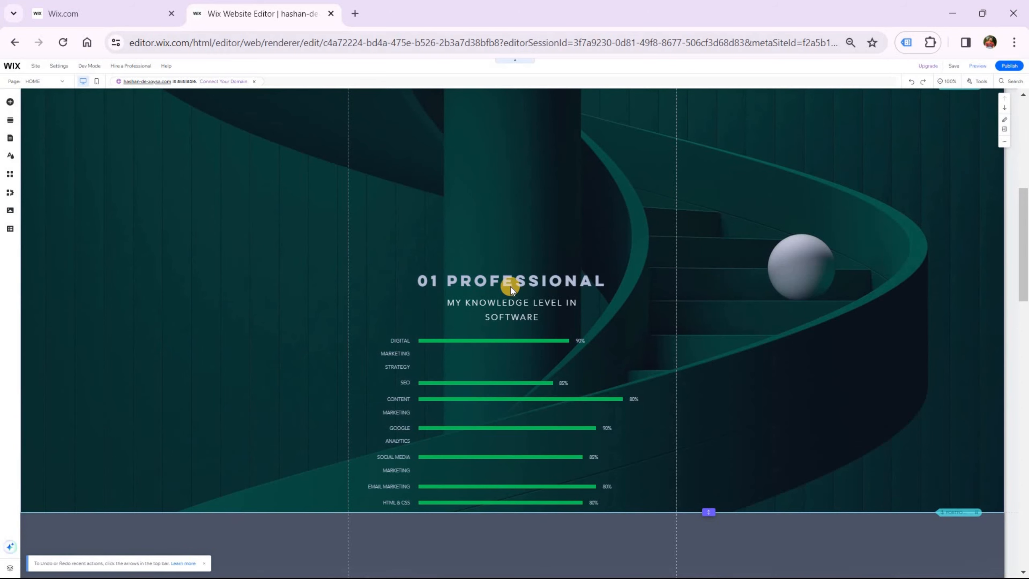
{"action": "scroll", "coordinate": [414, 320], "scroll_direction": "up", "scroll_amount": 2}
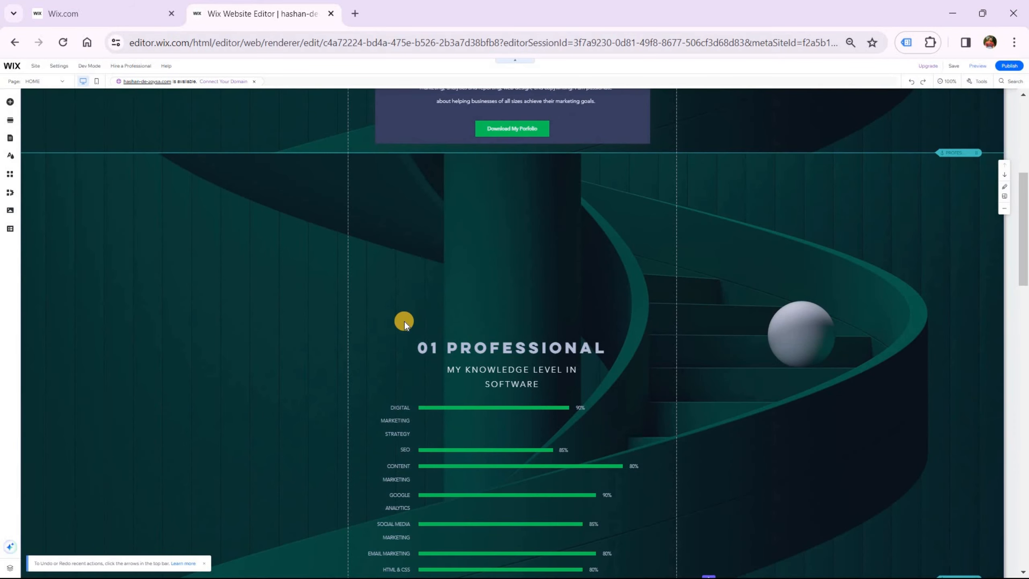
Group the 01 PROFESSIONAL heading with its subtitle and drag the group near the strip's top
{"action": "left_click", "coordinate": [494, 345]}
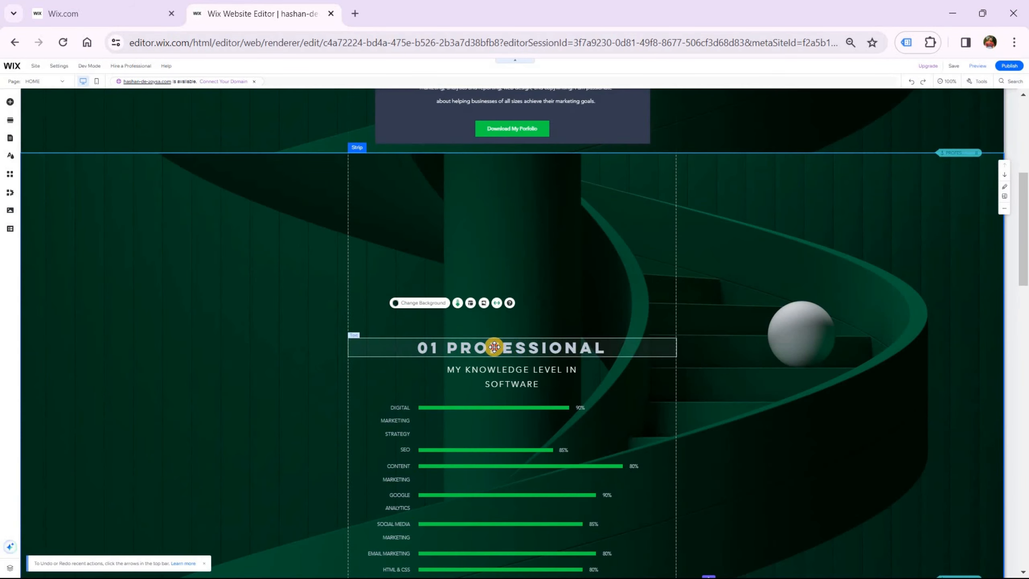
{"action": "left_click", "coordinate": [499, 370], "text": "shift"}
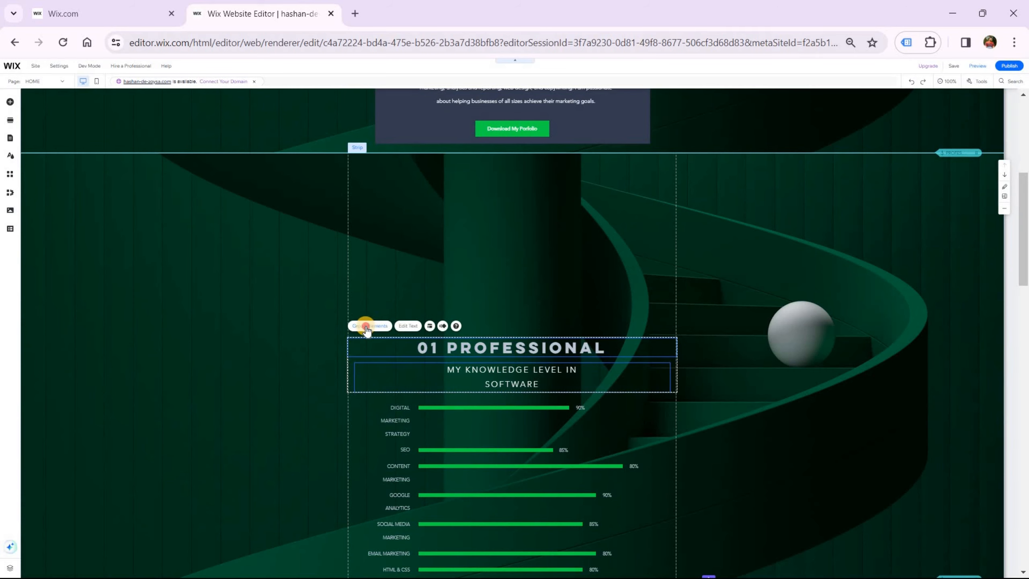
{"action": "left_click", "coordinate": [365, 327]}
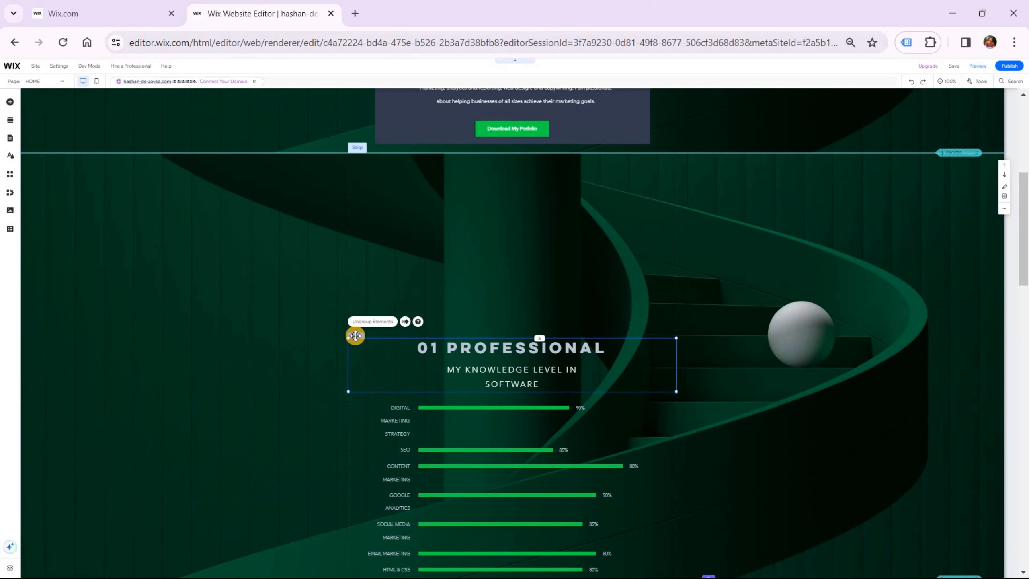
{"action": "left_click_drag", "start_coordinate": [357, 321], "coordinate": [353, 185]}
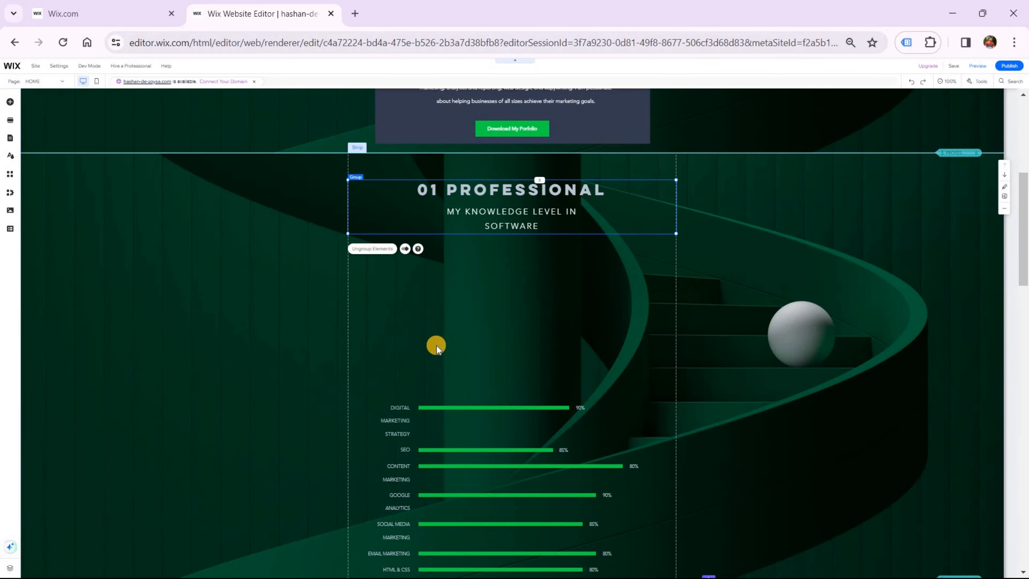
{"action": "scroll", "coordinate": [478, 357], "scroll_direction": "down", "scroll_amount": 2}
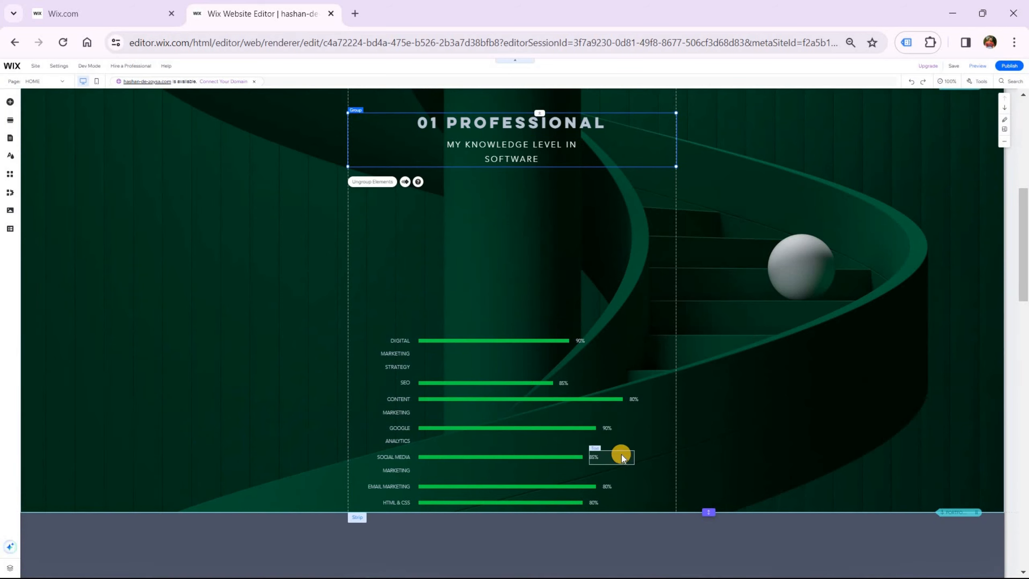
{"action": "scroll", "coordinate": [600, 431], "scroll_direction": "up", "scroll_amount": 4}
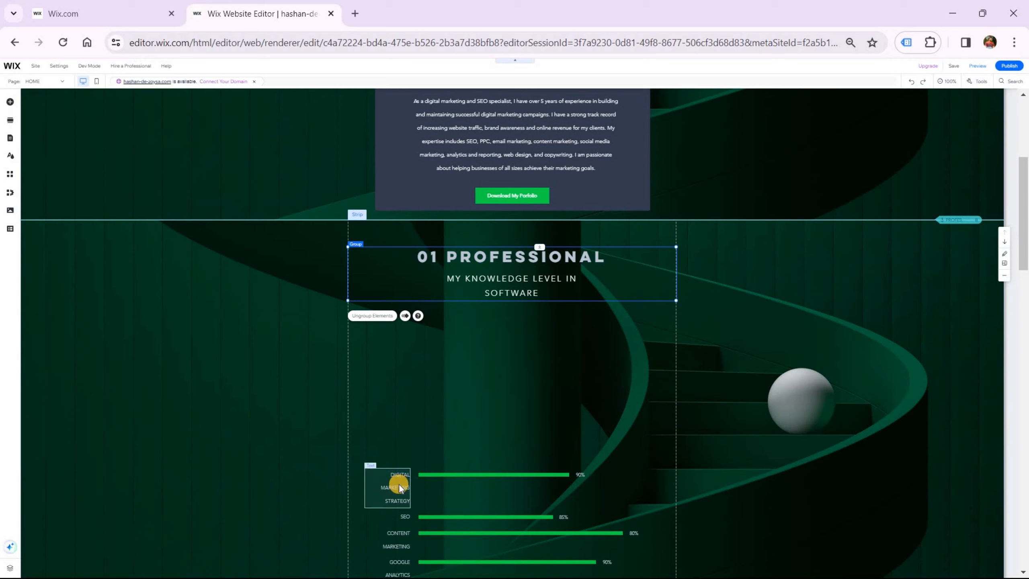
Relabel the first skill as SEO and line up its label, green bar and 90% in one row
{"action": "left_click_drag", "start_coordinate": [399, 486], "coordinate": [390, 352]}
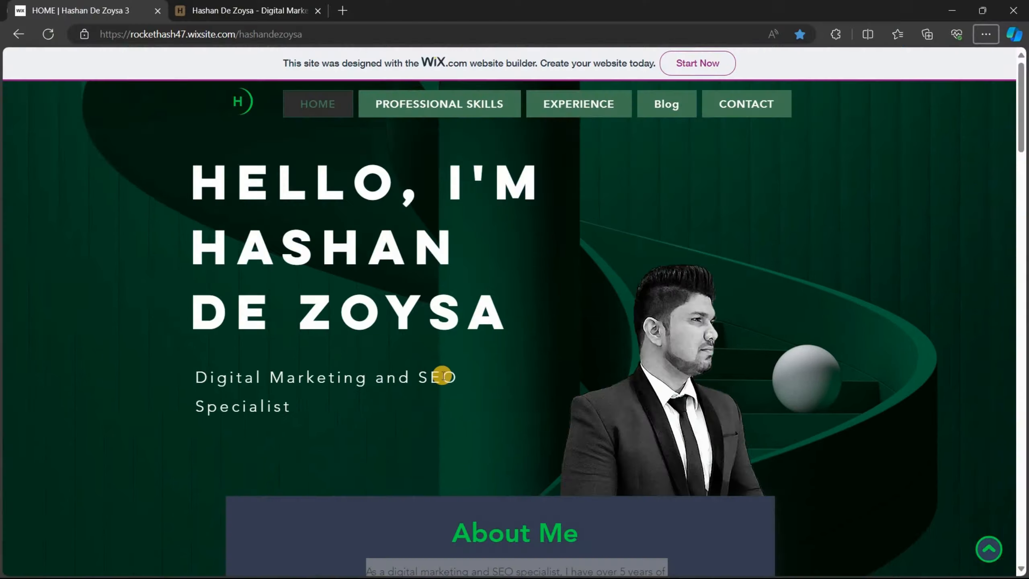
{"action": "scroll", "coordinate": [441, 376], "scroll_direction": "down", "scroll_amount": 5}
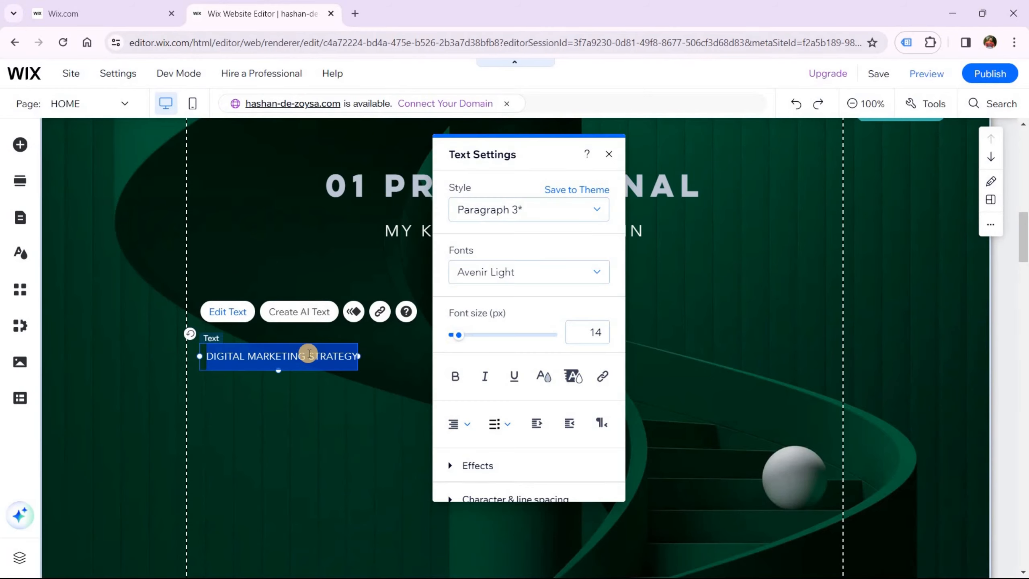
{"action": "type", "text": "SEO"}
{"action": "left_click", "coordinate": [468, 252]}
{"action": "scroll", "coordinate": [468, 252], "scroll_direction": "down", "scroll_amount": 3}
{"action": "left_click_drag", "start_coordinate": [401, 489], "coordinate": [442, 296]}
{"action": "left_click_drag", "start_coordinate": [651, 489], "coordinate": [700, 191]}
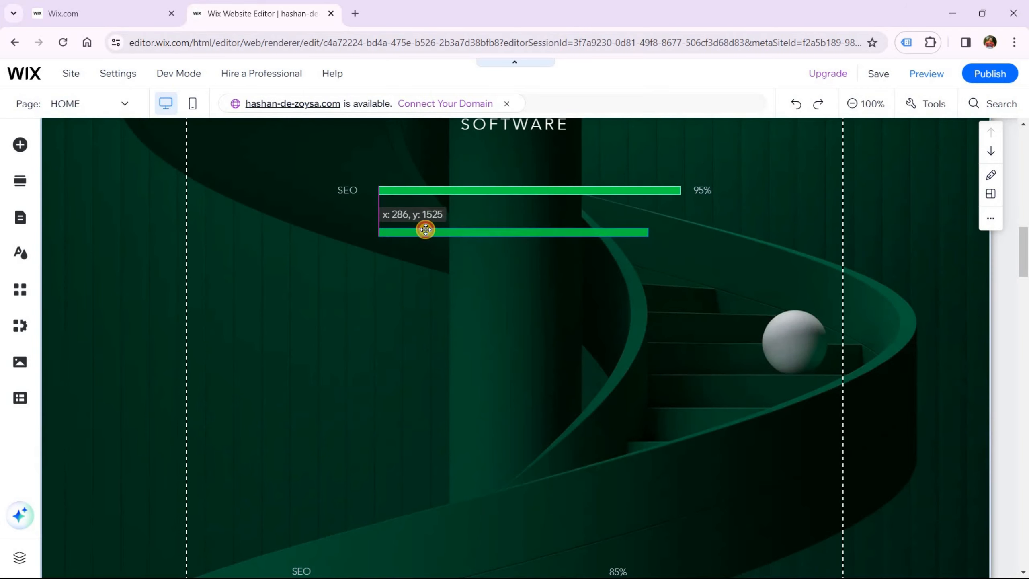
{"action": "left_click_drag", "start_coordinate": [425, 230], "coordinate": [353, 292]}
{"action": "double_click", "coordinate": [354, 292]}
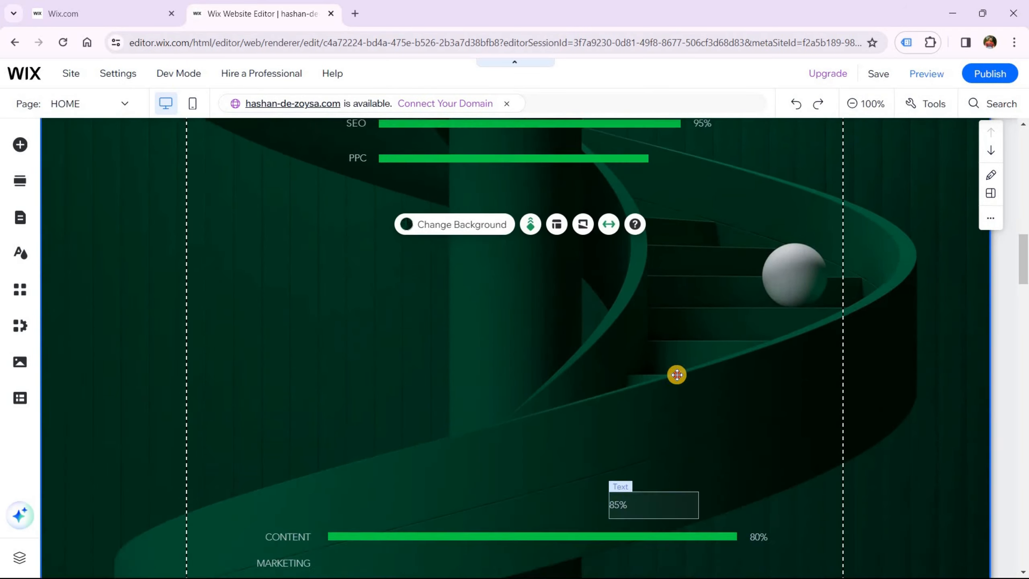
{"action": "scroll", "coordinate": [675, 372], "scroll_direction": "up", "scroll_amount": 3}
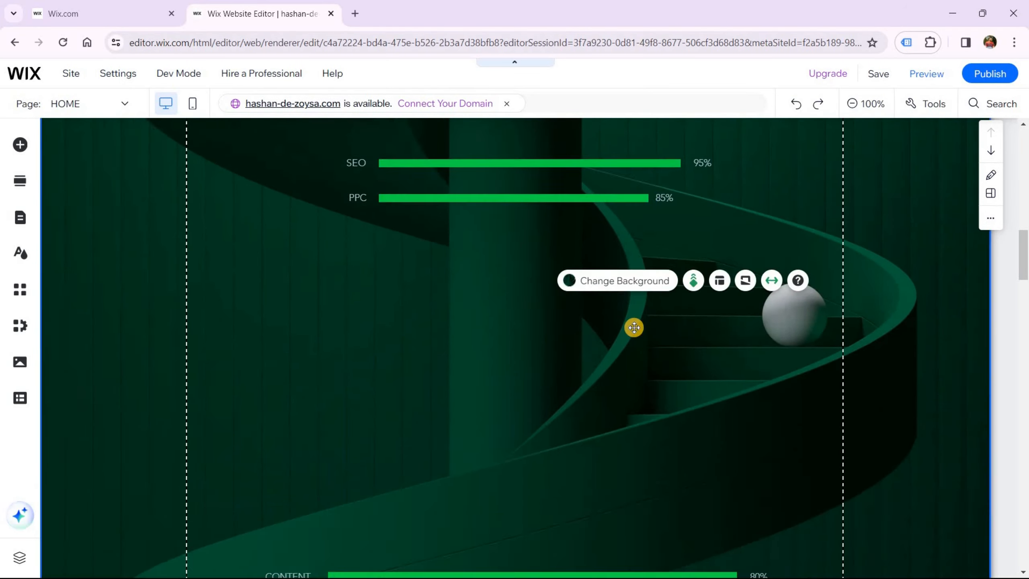
{"action": "left_click", "coordinate": [662, 264]}
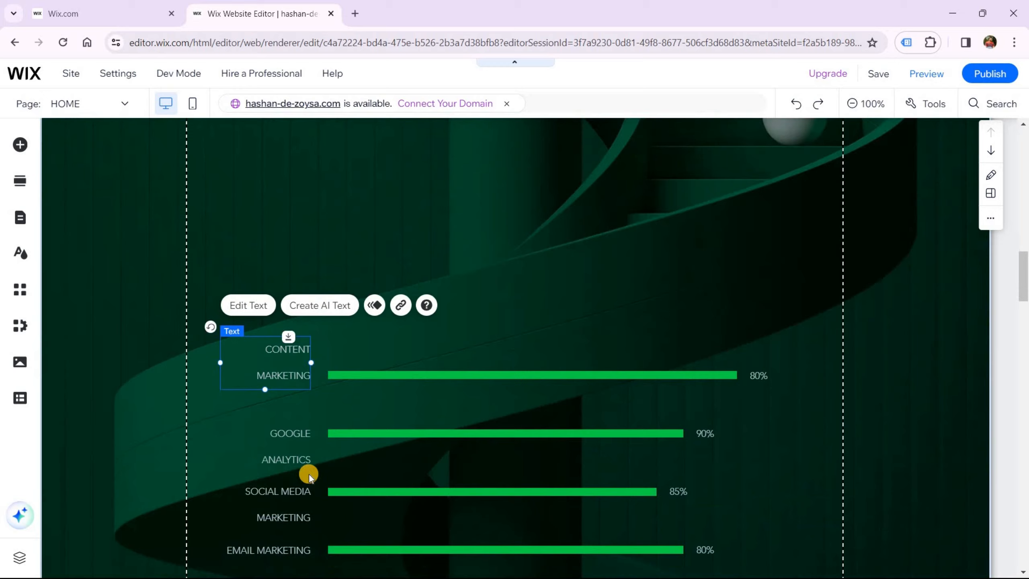
Move the Email Marketing row up, shorten its bar and place 80% beside it
{"action": "left_click_drag", "start_coordinate": [308, 470], "coordinate": [299, 149]}
{"action": "scroll", "coordinate": [349, 310], "scroll_direction": "up", "scroll_amount": 3}
{"action": "scroll", "coordinate": [349, 307], "scroll_direction": "up", "scroll_amount": 2}
{"action": "left_click_drag", "start_coordinate": [327, 348], "coordinate": [351, 232]}
{"action": "left_click", "coordinate": [351, 250]}
{"action": "left_click", "coordinate": [548, 373]}
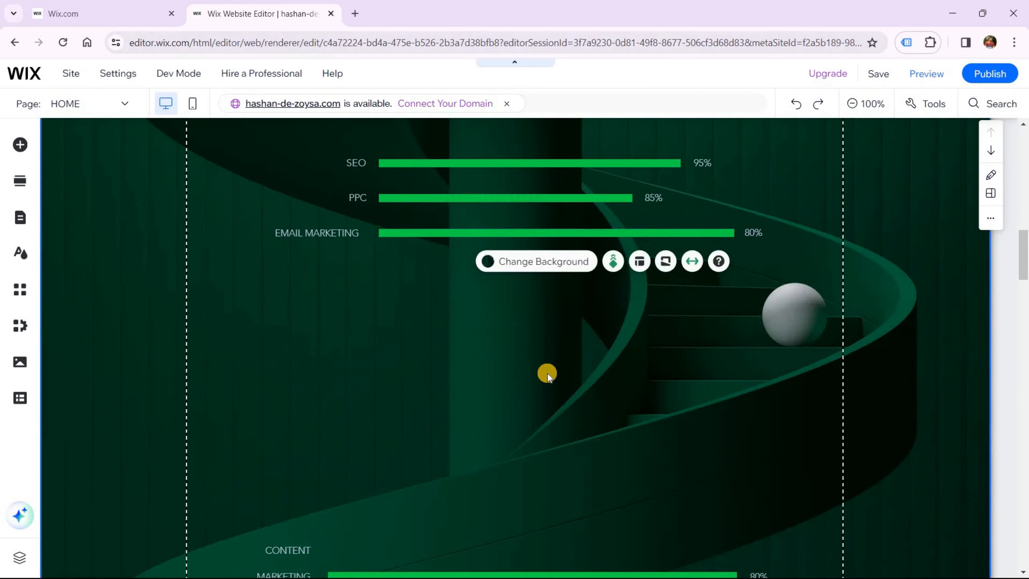
{"action": "left_click", "coordinate": [567, 232]}
{"action": "left_click_drag", "start_coordinate": [733, 232], "coordinate": [626, 232]}
{"action": "left_click_drag", "start_coordinate": [319, 232], "coordinate": [325, 232]}
Bring the Content Marketing row up, shorten its bar and change its value to 85%
{"action": "scroll", "coordinate": [536, 349], "scroll_direction": "down", "scroll_amount": 2}
{"action": "left_click_drag", "start_coordinate": [287, 437], "coordinate": [287, 441]}
{"action": "left_click_drag", "start_coordinate": [790, 466], "coordinate": [292, 410]}
{"action": "left_click_drag", "start_coordinate": [511, 442], "coordinate": [514, 147]}
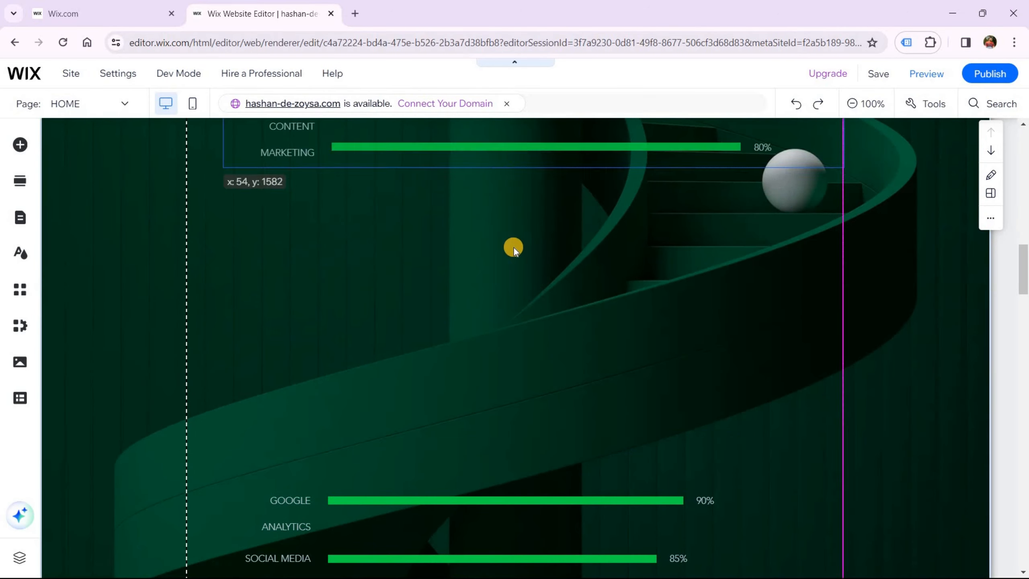
{"action": "scroll", "coordinate": [514, 247], "scroll_direction": "up", "scroll_amount": 3}
{"action": "left_click_drag", "start_coordinate": [599, 347], "coordinate": [644, 343]}
{"action": "left_click_drag", "start_coordinate": [268, 336], "coordinate": [221, 336]}
{"action": "left_click_drag", "start_coordinate": [321, 325], "coordinate": [328, 338]}
{"action": "left_click_drag", "start_coordinate": [582, 342], "coordinate": [583, 335]}
{"action": "left_click", "coordinate": [657, 441]}
{"action": "left_click_drag", "start_coordinate": [786, 336], "coordinate": [646, 336]}
{"action": "double_click", "coordinate": [647, 336]}
{"action": "type", "text": "85%"}
{"action": "left_click", "coordinate": [702, 396]}
Move Social Media Marketing under Content Marketing with a one-line label, shorter bar and 90% beside it
{"action": "scroll", "coordinate": [539, 448], "scroll_direction": "down", "scroll_amount": 5}
{"action": "left_click", "coordinate": [671, 492]}
{"action": "left_click_drag", "start_coordinate": [671, 492], "coordinate": [510, 237]}
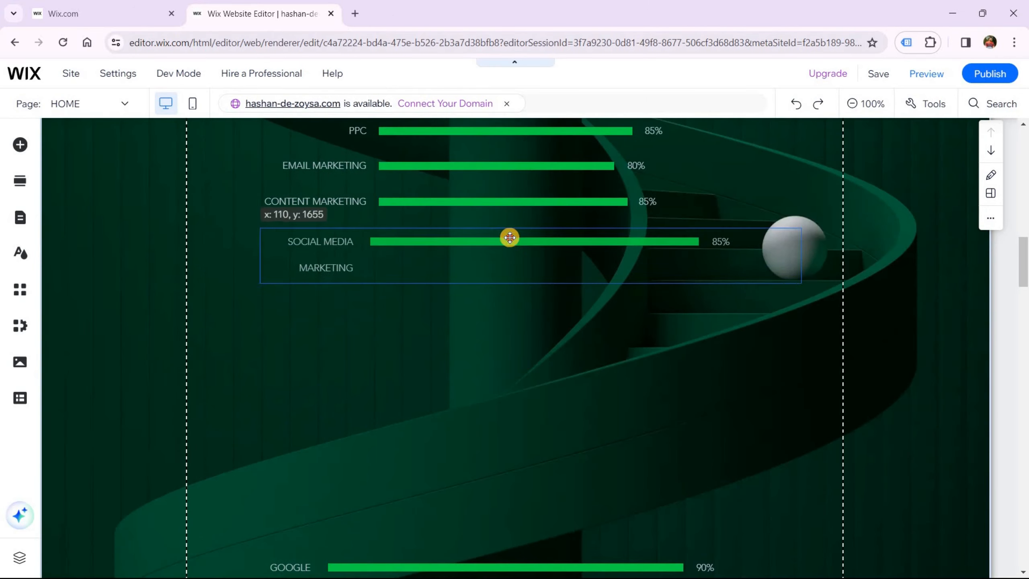
{"action": "left_click_drag", "start_coordinate": [288, 239], "coordinate": [211, 241]}
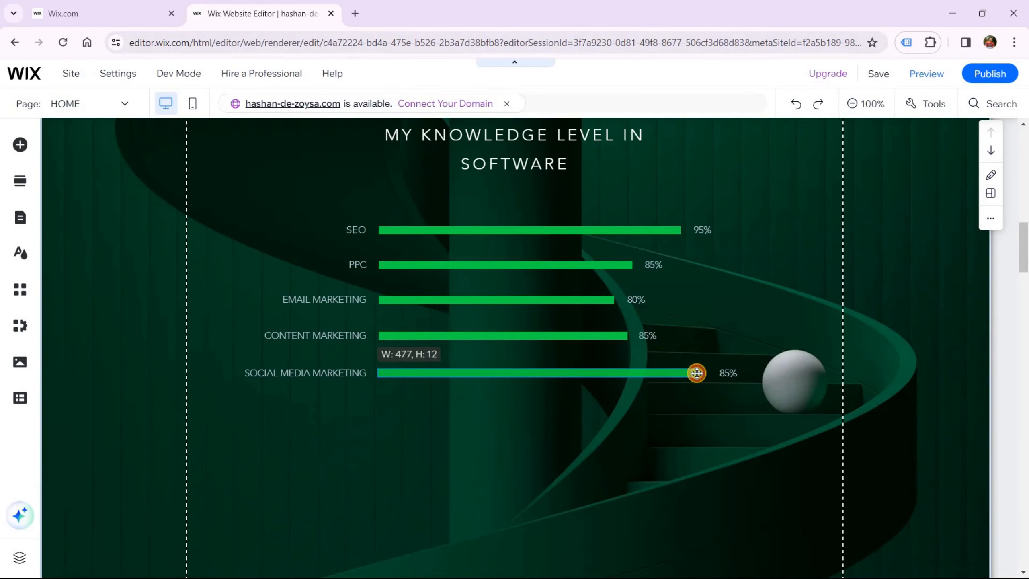
{"action": "left_click_drag", "start_coordinate": [696, 372], "coordinate": [664, 372]}
{"action": "left_click_drag", "start_coordinate": [725, 372], "coordinate": [680, 372]}
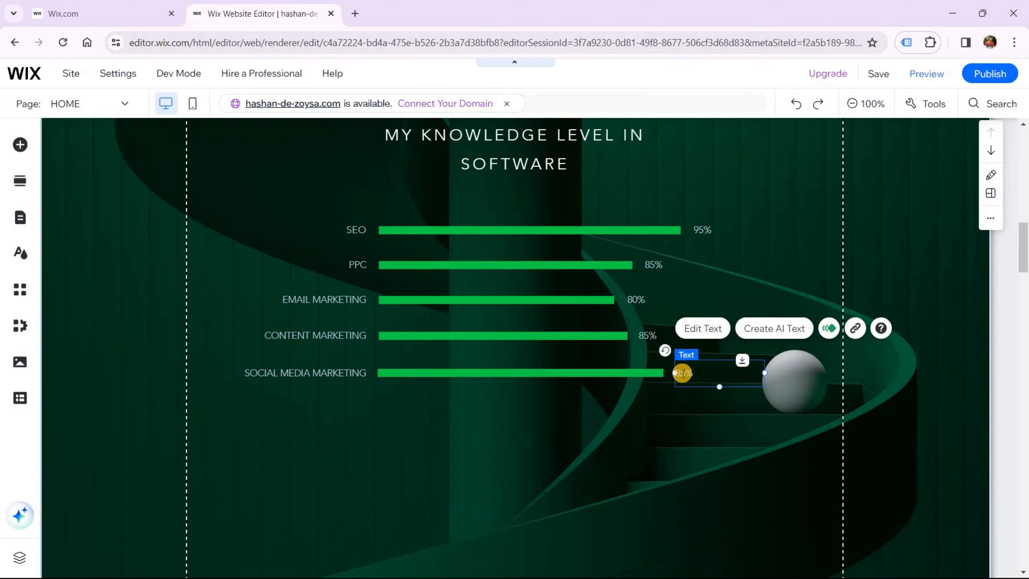
{"action": "left_click", "coordinate": [705, 234]}
Shorten the Google Analytics and Web Design bars, setting Web Design to 85%
{"action": "left_click", "coordinate": [448, 447]}
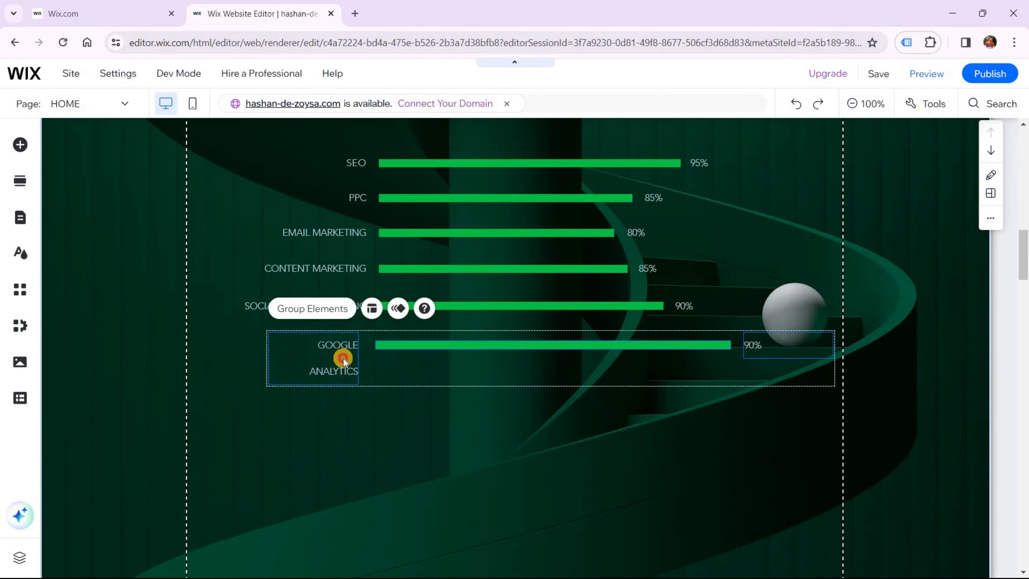
{"action": "left_click", "coordinate": [721, 345]}
{"action": "left_click_drag", "start_coordinate": [722, 345], "coordinate": [693, 347]}
{"action": "left_click", "coordinate": [505, 455]}
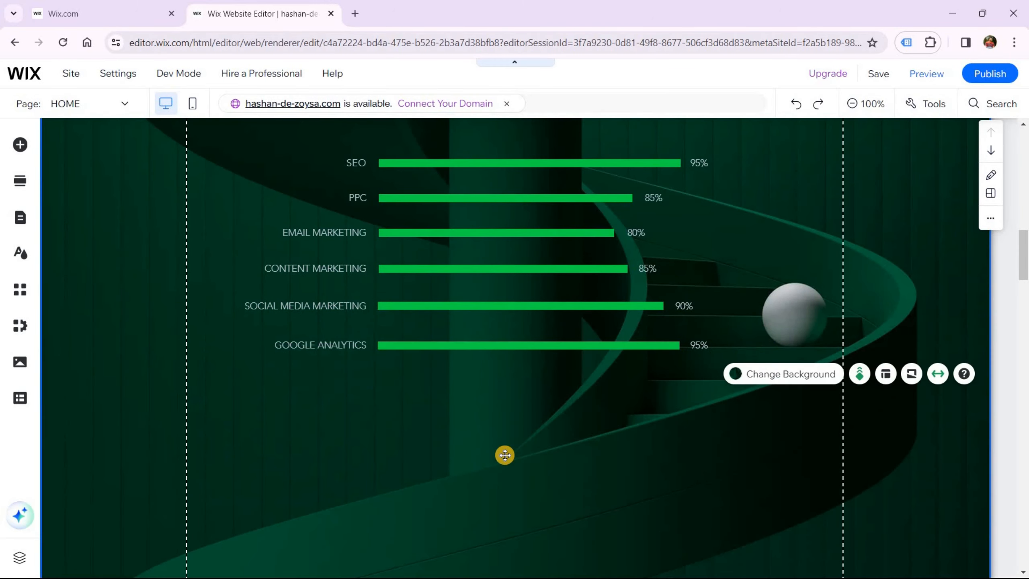
{"action": "scroll", "coordinate": [505, 454], "scroll_direction": "down", "scroll_amount": 8}
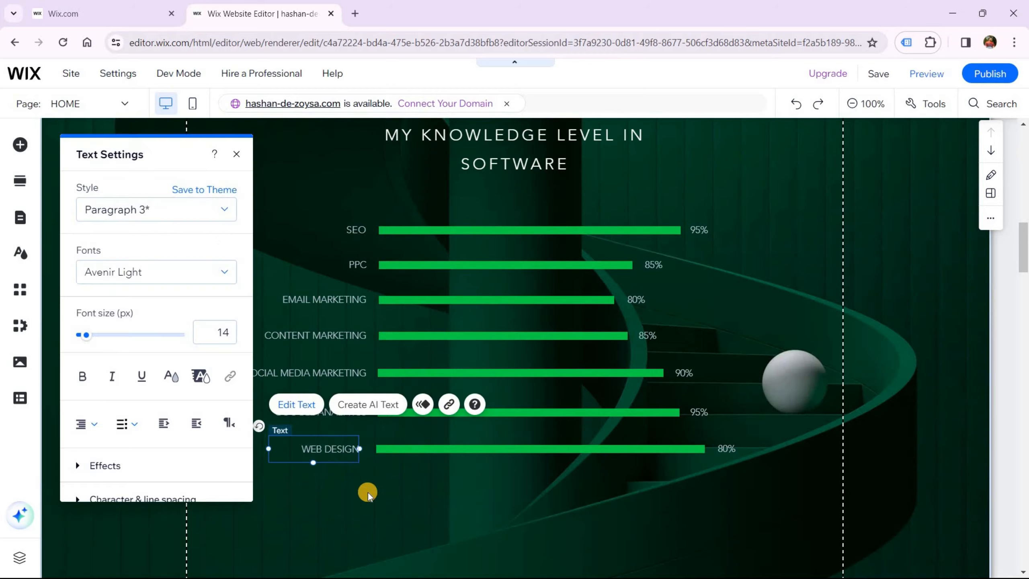
{"action": "left_click", "coordinate": [696, 447]}
{"action": "left_click_drag", "start_coordinate": [696, 448], "coordinate": [629, 448]}
{"action": "left_click_drag", "start_coordinate": [727, 449], "coordinate": [649, 449]}
{"action": "double_click", "coordinate": [649, 449]}
{"action": "type", "text": "85%"}
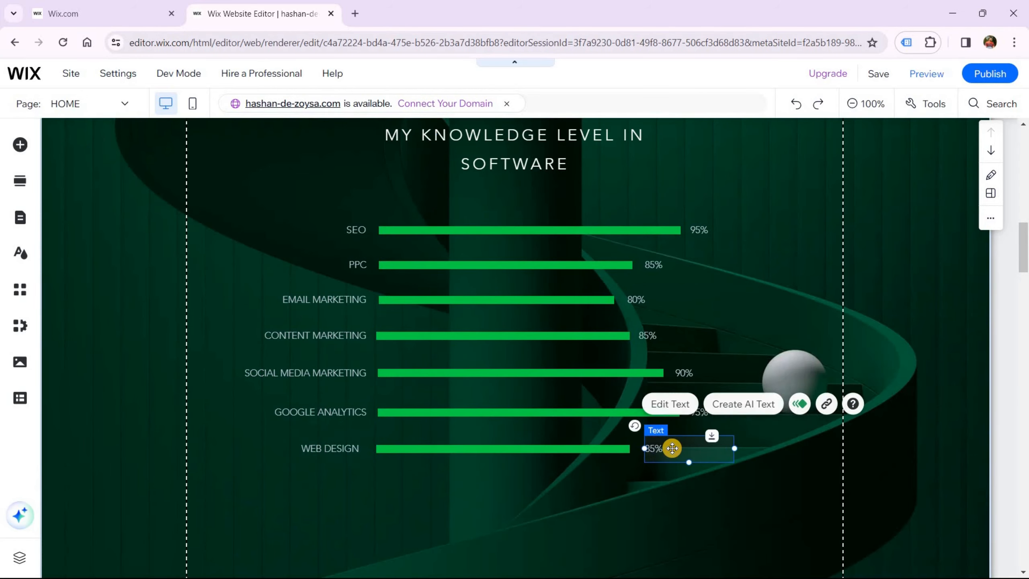
{"action": "left_click", "coordinate": [669, 510]}
Nudge the Email Marketing, PPC and neighbouring bars so all bars align
{"action": "left_click_drag", "start_coordinate": [407, 302], "coordinate": [404, 302]}
{"action": "left_click_drag", "start_coordinate": [460, 266], "coordinate": [459, 268]}
{"action": "left_click_drag", "start_coordinate": [445, 229], "coordinate": [443, 230]}
{"action": "left_click", "coordinate": [434, 264]}
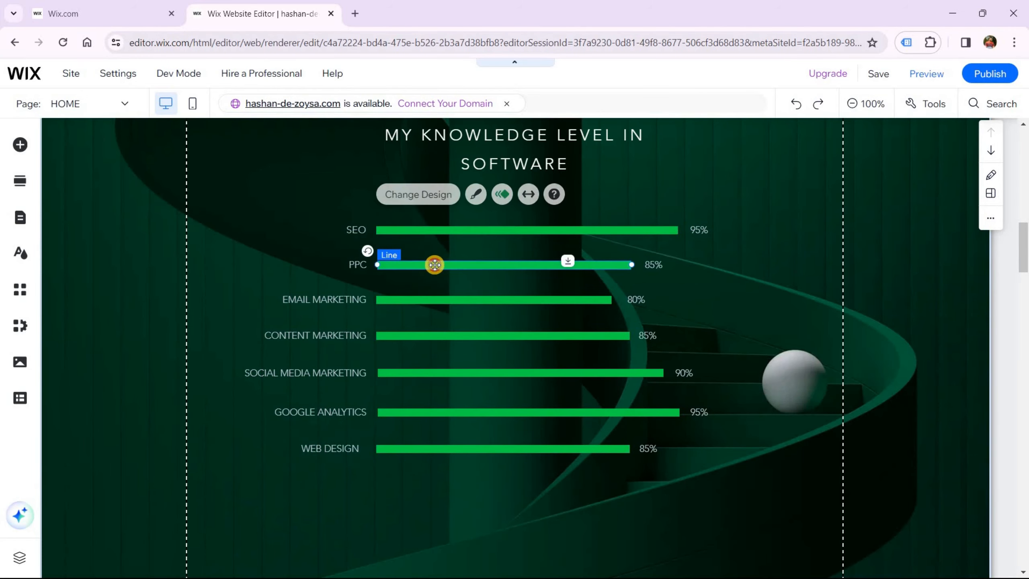
{"action": "left_click_drag", "start_coordinate": [434, 264], "coordinate": [434, 264]}
{"action": "left_click", "coordinate": [507, 573]}
{"action": "scroll", "coordinate": [507, 527], "scroll_direction": "down", "scroll_amount": 1}
{"action": "left_click_drag", "start_coordinate": [418, 306], "coordinate": [418, 306]}
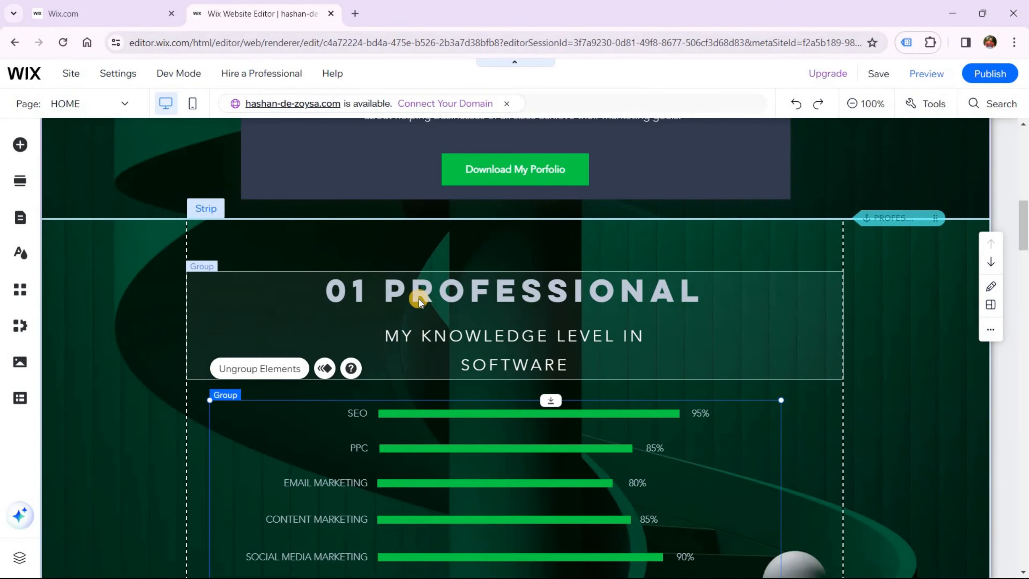
Change the heading from '01 PROFESSIONAL' to 'PROFESSIONAL SKILLS'
{"action": "left_click", "coordinate": [389, 290]}
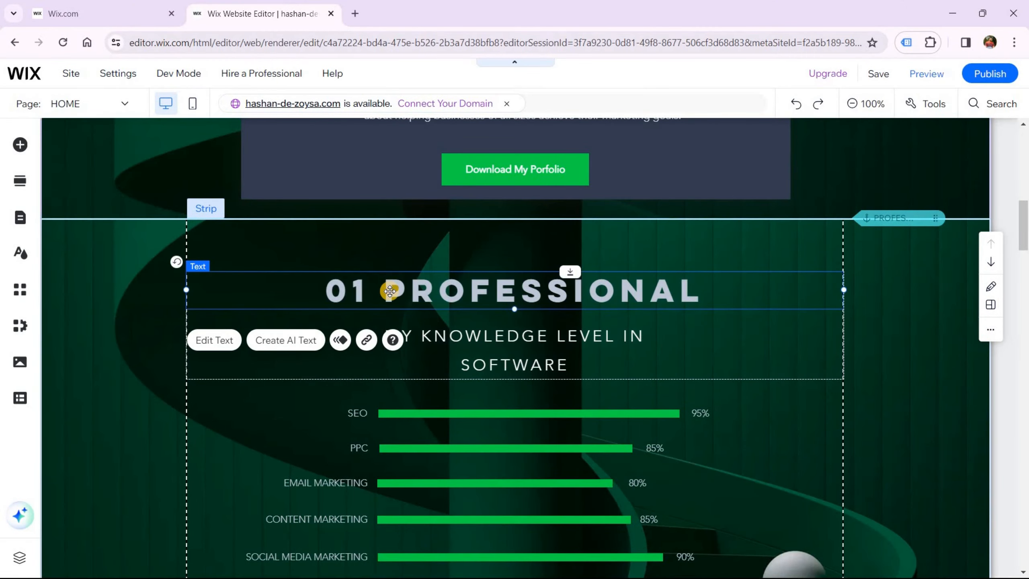
{"action": "double_click", "coordinate": [390, 291]}
{"action": "key", "text": "BackSpace"}
{"action": "key", "text": "BackSpace"}
{"action": "key", "text": "BackSpace"}
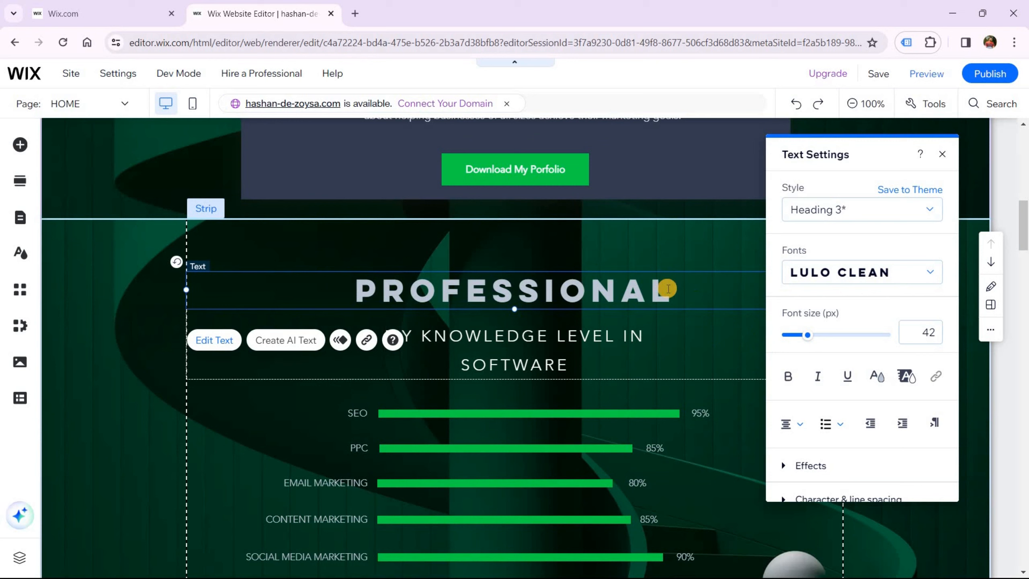
{"action": "type", "text": "SKILL"}
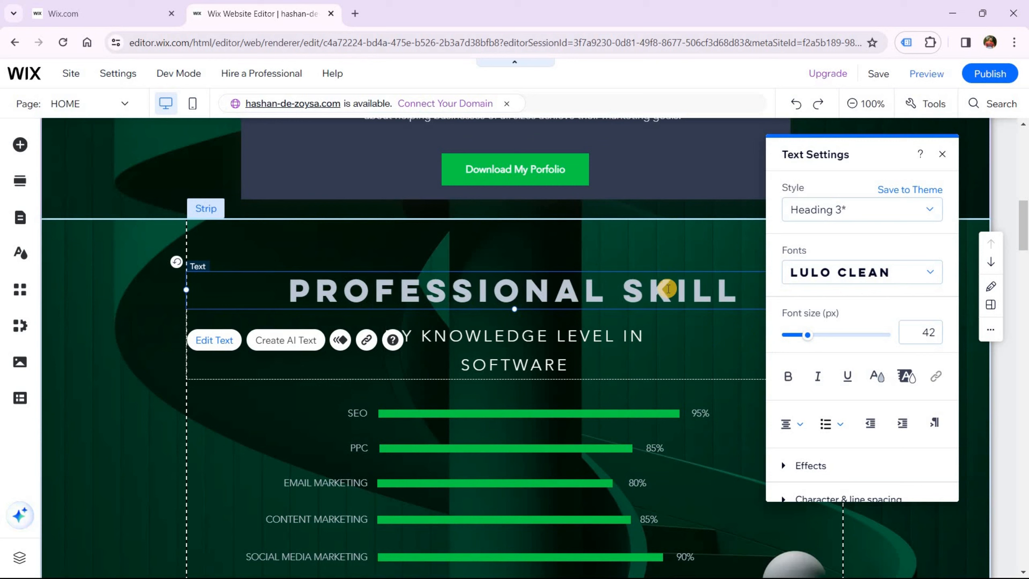
{"action": "type", "text": "S"}
{"action": "left_click", "coordinate": [731, 351]}
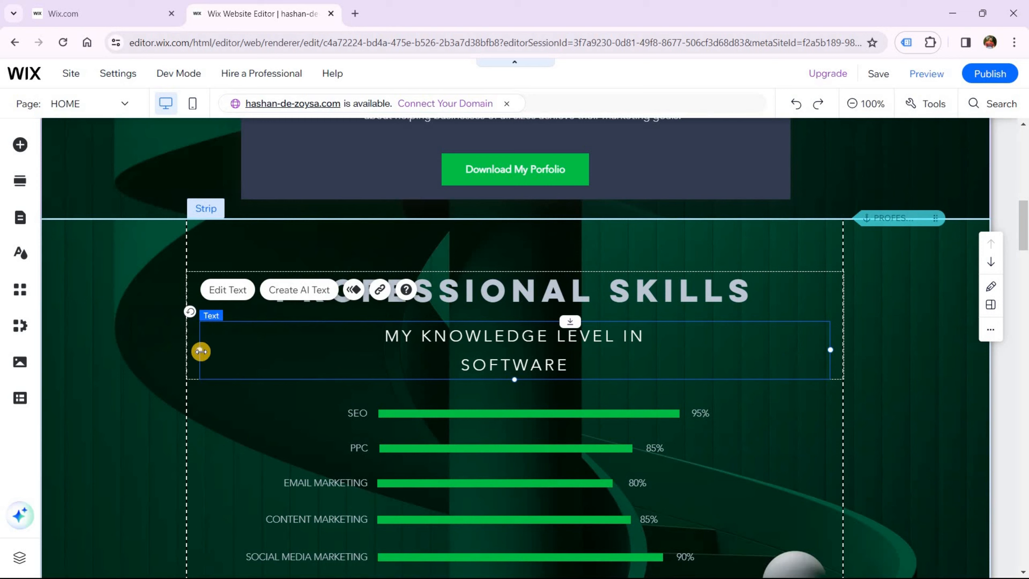
Widen the subtitle box, set its font size to 22, and join it onto one line
{"action": "mouse_move", "coordinate": [180, 350]}
{"action": "left_mouse_down"}
{"action": "mouse_move", "coordinate": [170, 349]}
{"action": "mouse_move", "coordinate": [198, 352]}
{"action": "left_mouse_up"}
{"action": "double_click", "coordinate": [383, 339]}
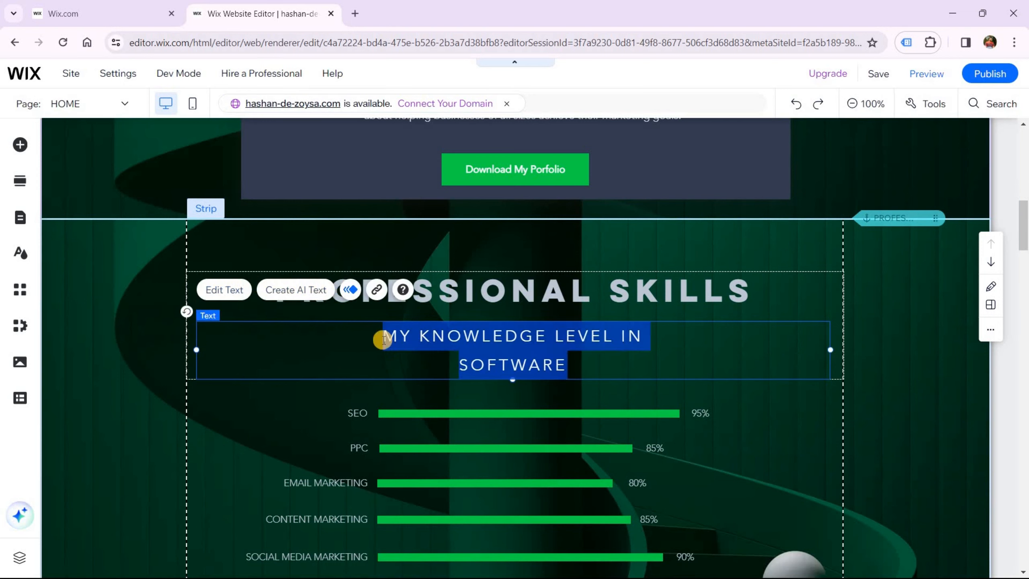
{"action": "left_click", "coordinate": [924, 332]}
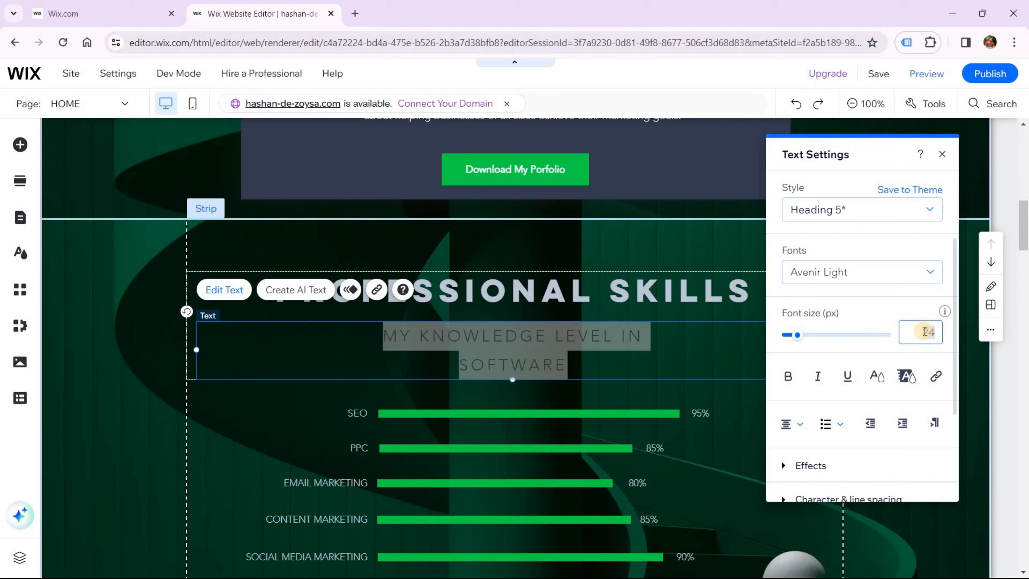
{"action": "type", "text": "22"}
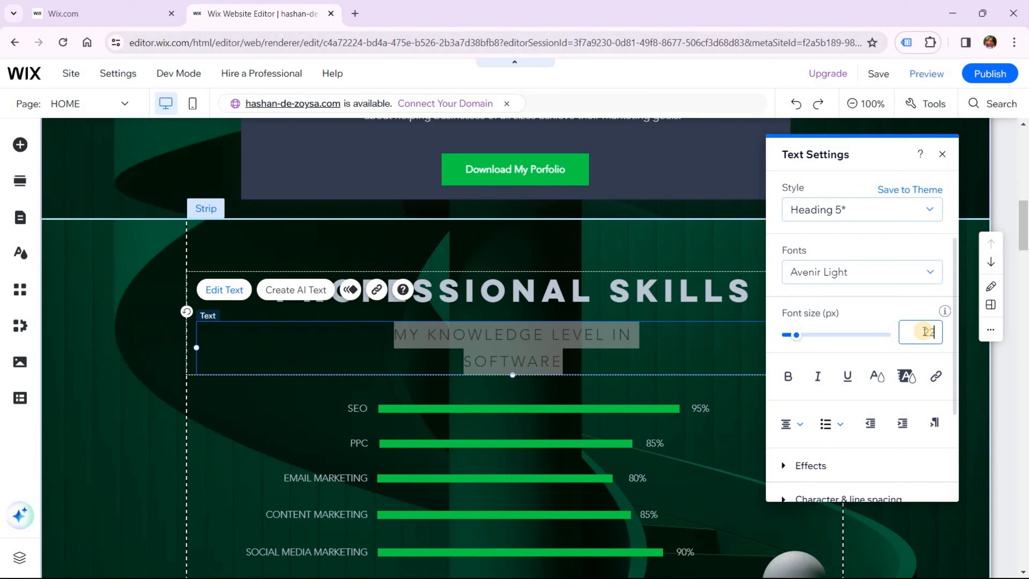
{"action": "left_click", "coordinate": [523, 364]}
{"action": "key", "text": "BackSpace"}
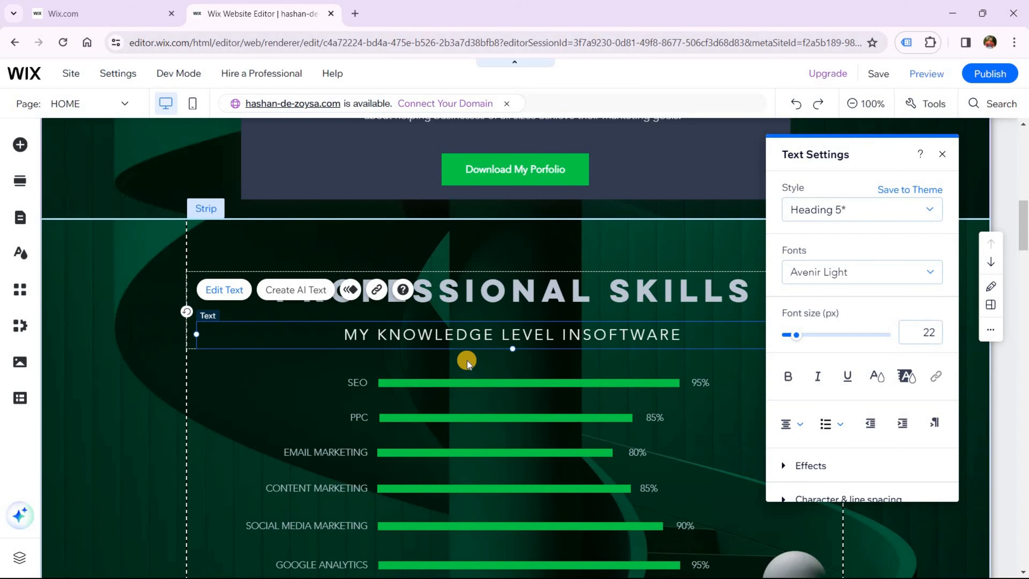
{"action": "left_click", "coordinate": [110, 405]}
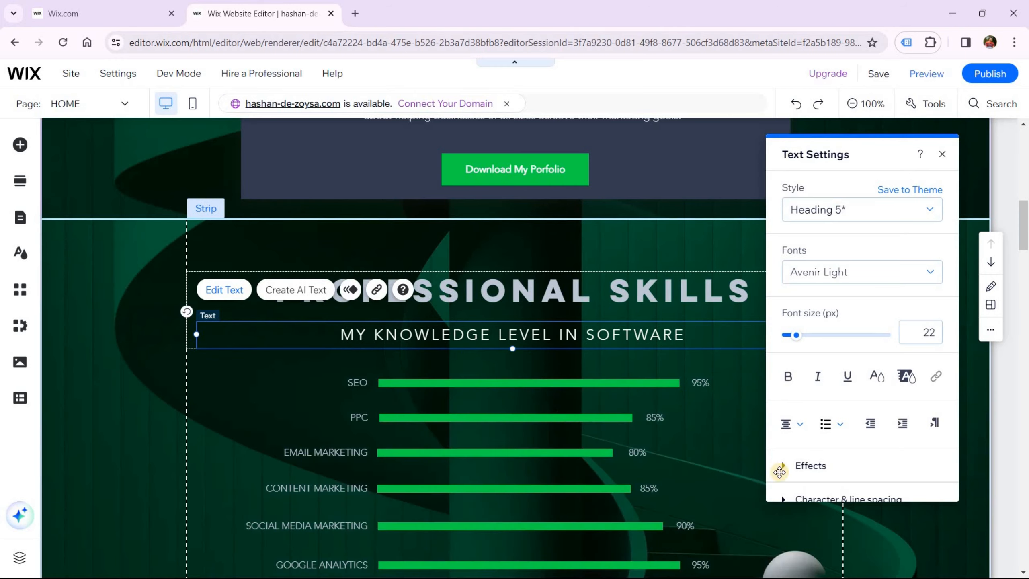
{"action": "scroll", "coordinate": [653, 429], "scroll_direction": "down", "scroll_amount": 3}
{"action": "scroll", "coordinate": [651, 428], "scroll_direction": "down", "scroll_amount": 5}
{"action": "scroll", "coordinate": [878, 346], "scroll_direction": "down", "scroll_amount": 5}
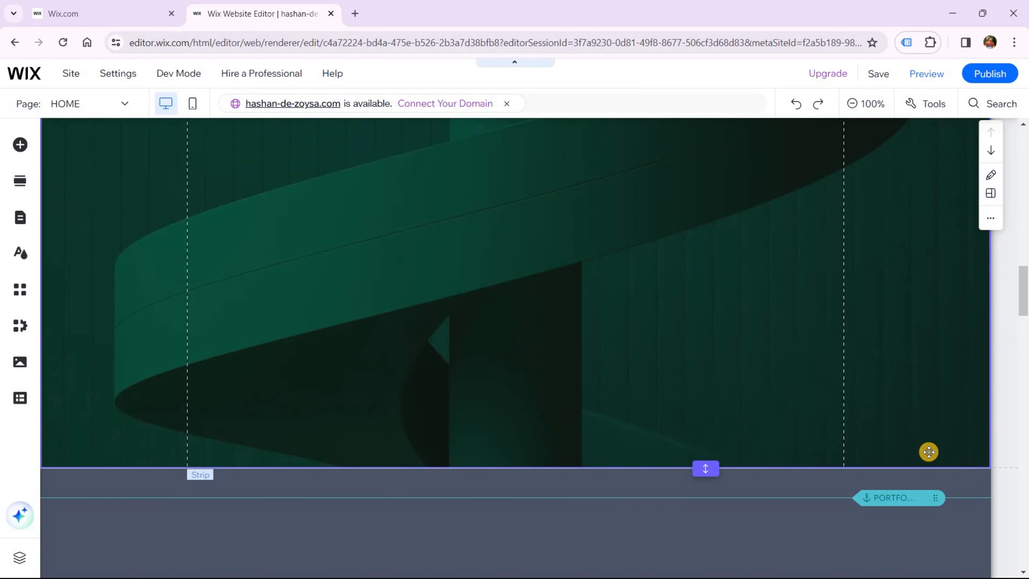
Drag the skills strip's bottom edge up to shorten it to 701 px
{"action": "left_click", "coordinate": [927, 452]}
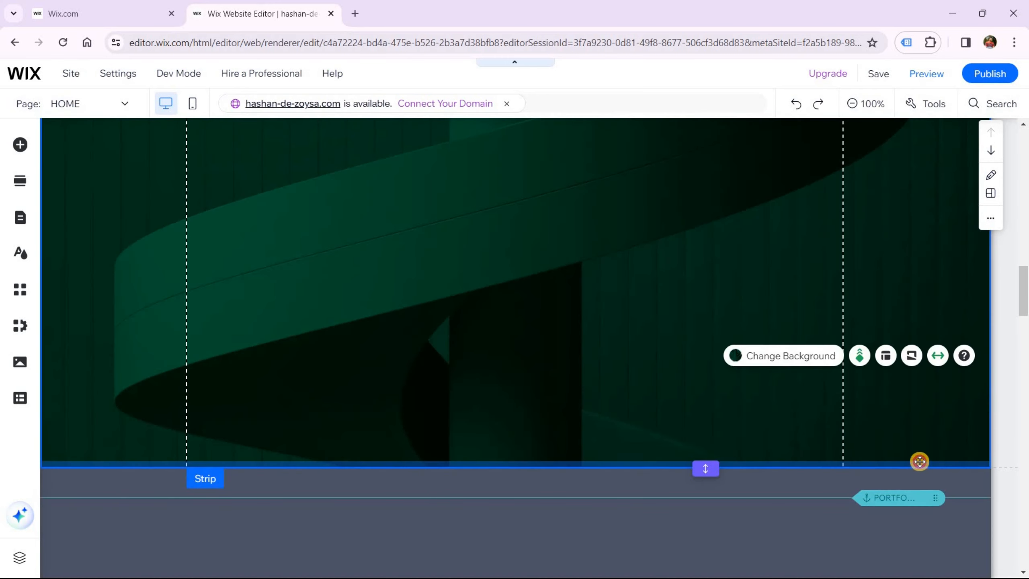
{"action": "left_click_drag", "start_coordinate": [919, 462], "coordinate": [903, 286]}
{"action": "scroll", "coordinate": [903, 365], "scroll_direction": "up", "scroll_amount": 3}
{"action": "left_click", "coordinate": [860, 414]}
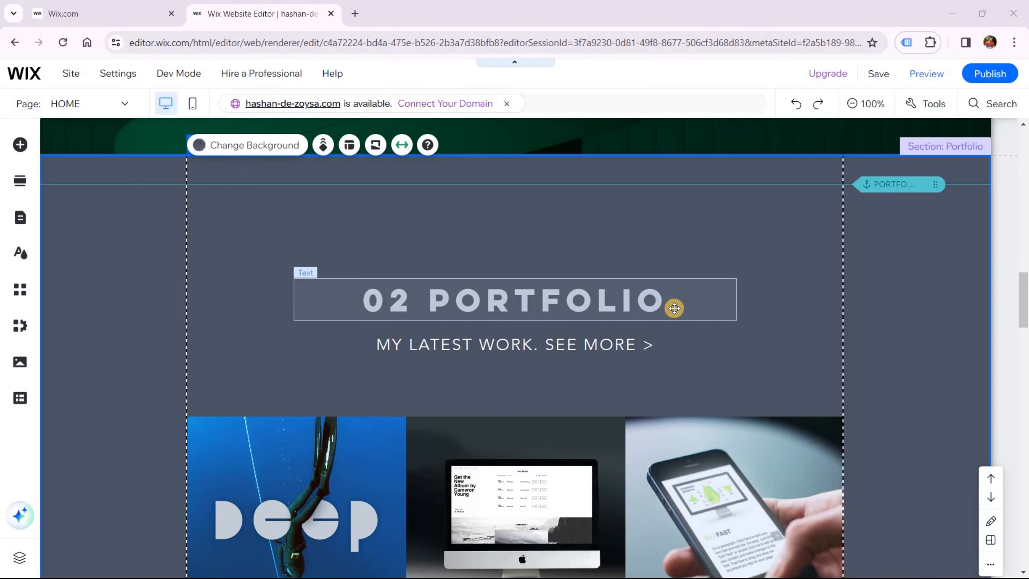
Select the portfolio image gallery and review the Portfolio section's contents
{"action": "scroll", "coordinate": [673, 309], "scroll_direction": "up", "scroll_amount": 3}
{"action": "scroll", "coordinate": [672, 314], "scroll_direction": "down", "scroll_amount": 3}
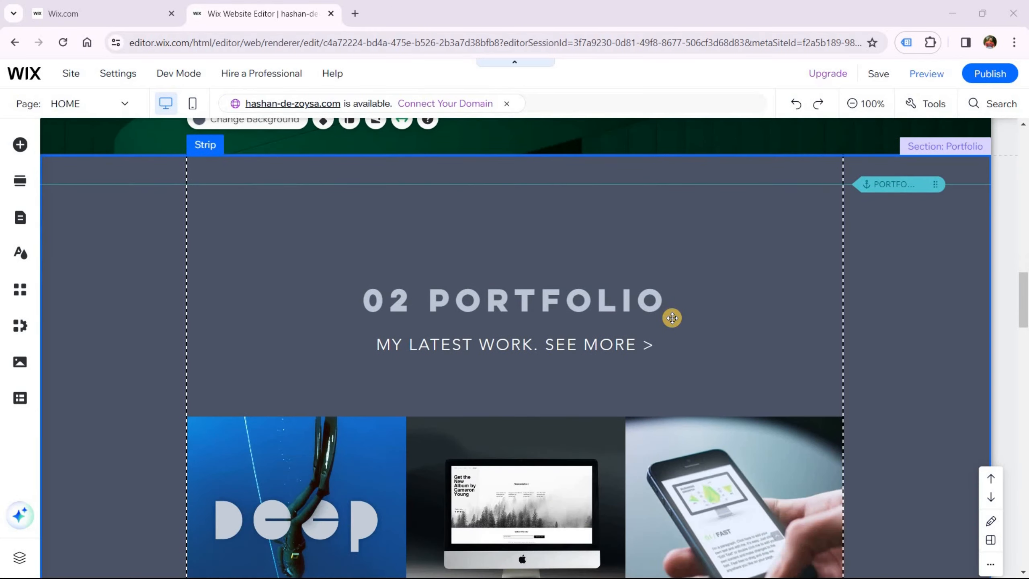
{"action": "scroll", "coordinate": [369, 347], "scroll_direction": "down", "scroll_amount": 3}
{"action": "left_click", "coordinate": [486, 357]}
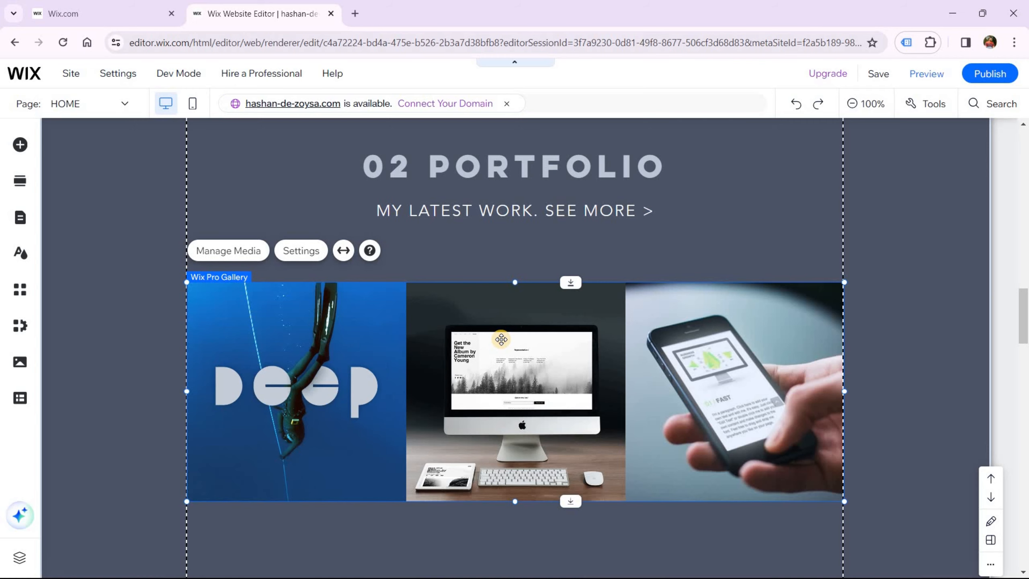
{"action": "scroll", "coordinate": [448, 340], "scroll_direction": "up", "scroll_amount": 3}
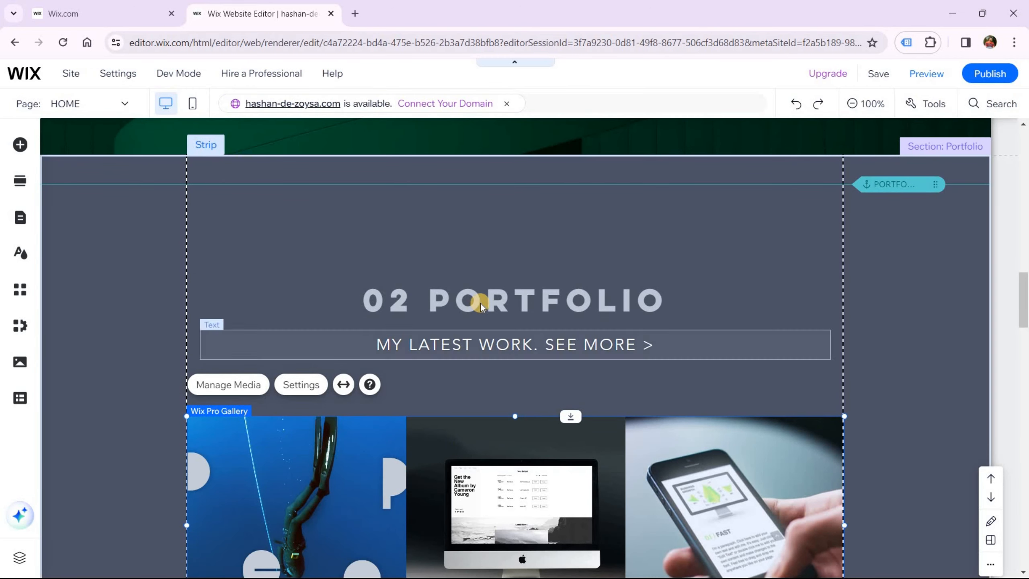
{"action": "scroll", "coordinate": [495, 365], "scroll_direction": "down", "scroll_amount": 2}
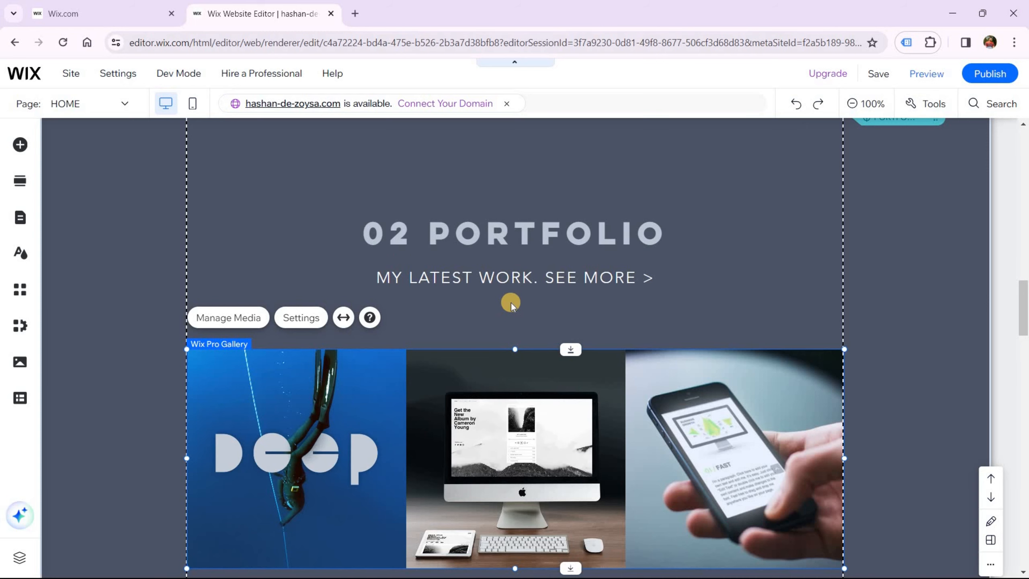
Delete the 02 PORTFOLIO heading, the MY LATEST WORK line and the image gallery
{"action": "left_click", "coordinate": [523, 236]}
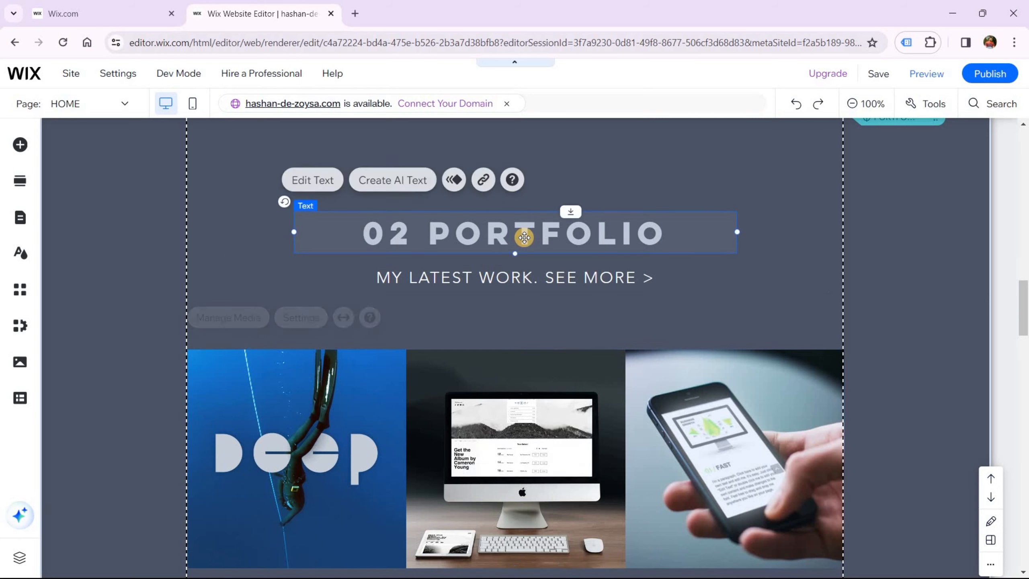
{"action": "key", "text": "Delete"}
{"action": "left_click", "coordinate": [517, 277]}
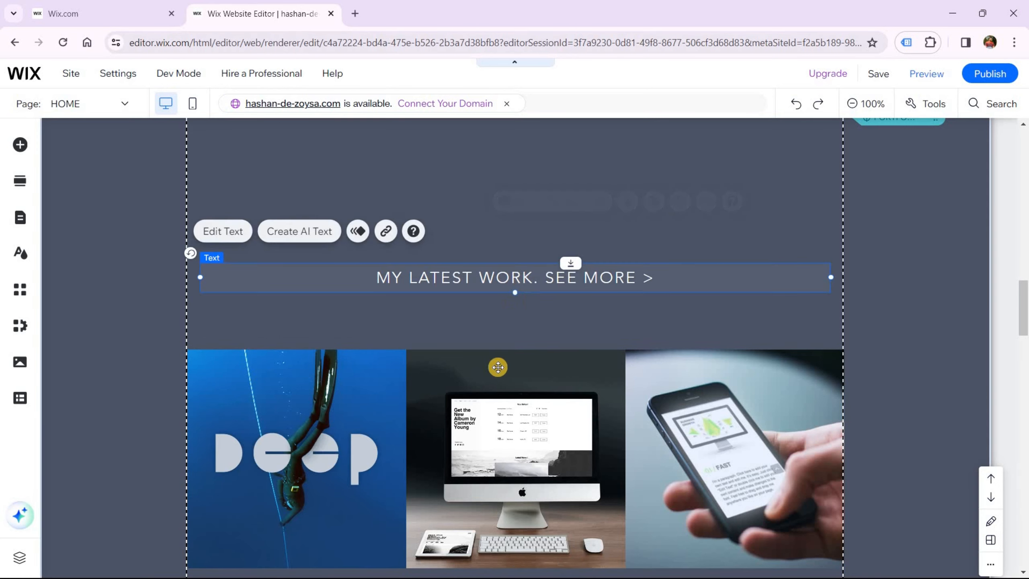
{"action": "key", "text": "Delete"}
{"action": "left_click", "coordinate": [495, 371]}
{"action": "key", "text": "Delete"}
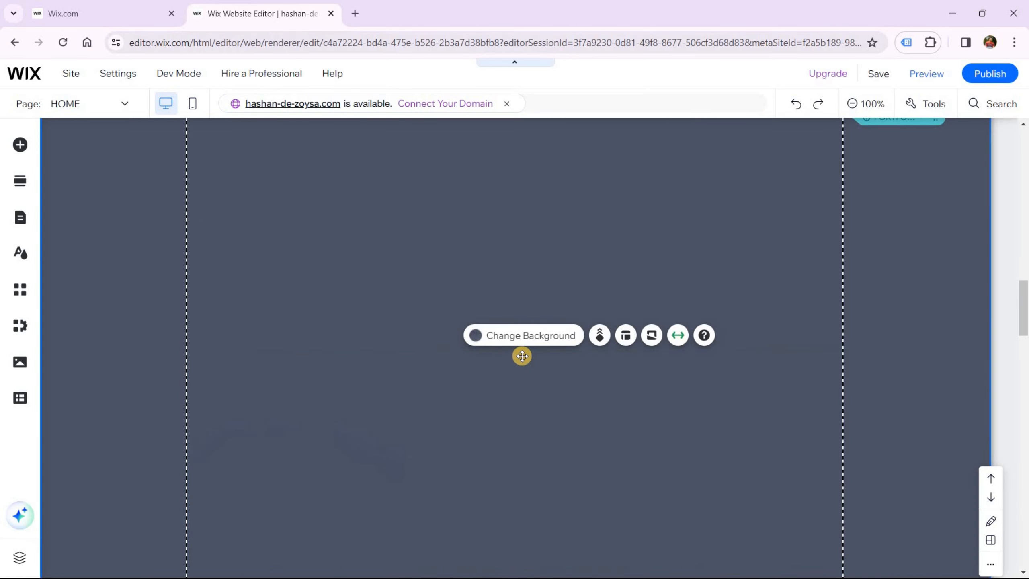
{"action": "scroll", "coordinate": [524, 356], "scroll_direction": "up", "scroll_amount": 4}
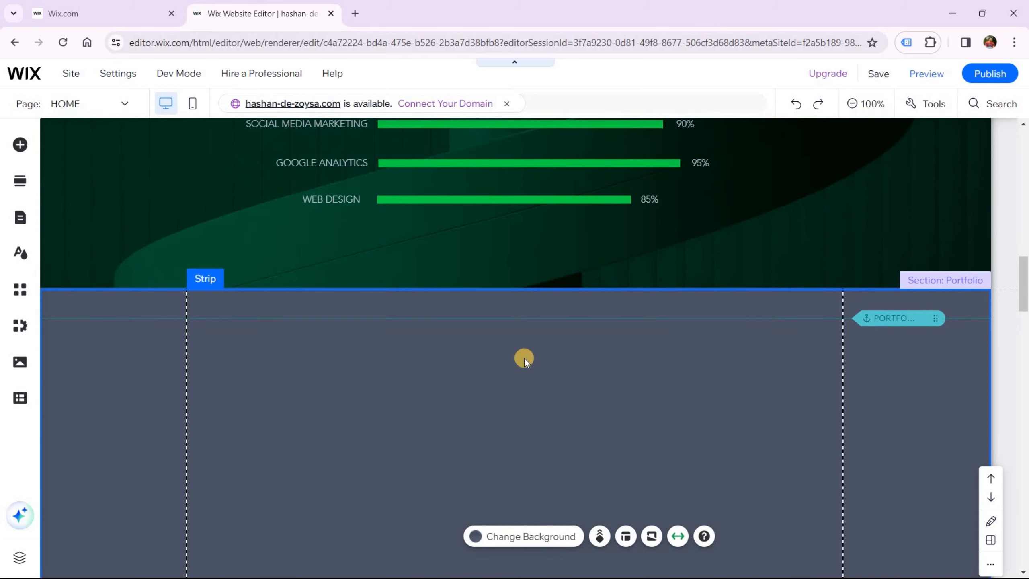
{"action": "scroll", "coordinate": [524, 359], "scroll_direction": "up", "scroll_amount": 4}
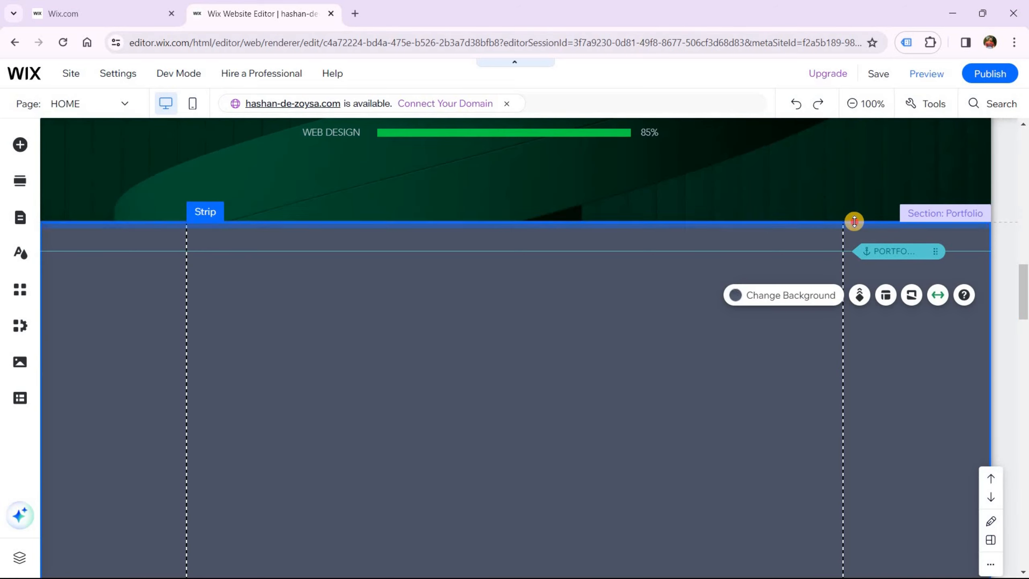
{"action": "left_click_drag", "start_coordinate": [854, 222], "coordinate": [837, 331]}
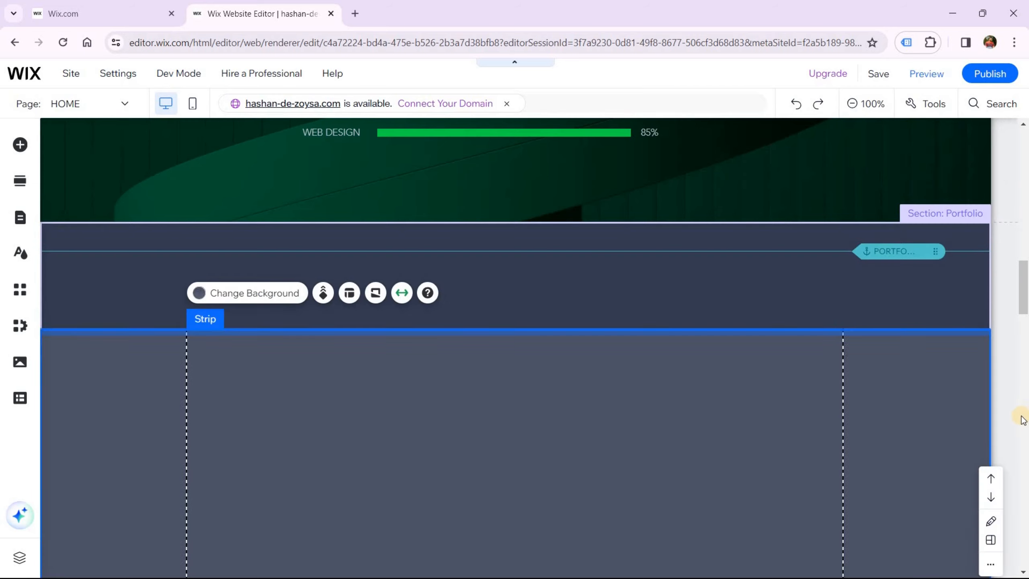
{"action": "left_click", "coordinate": [756, 276]}
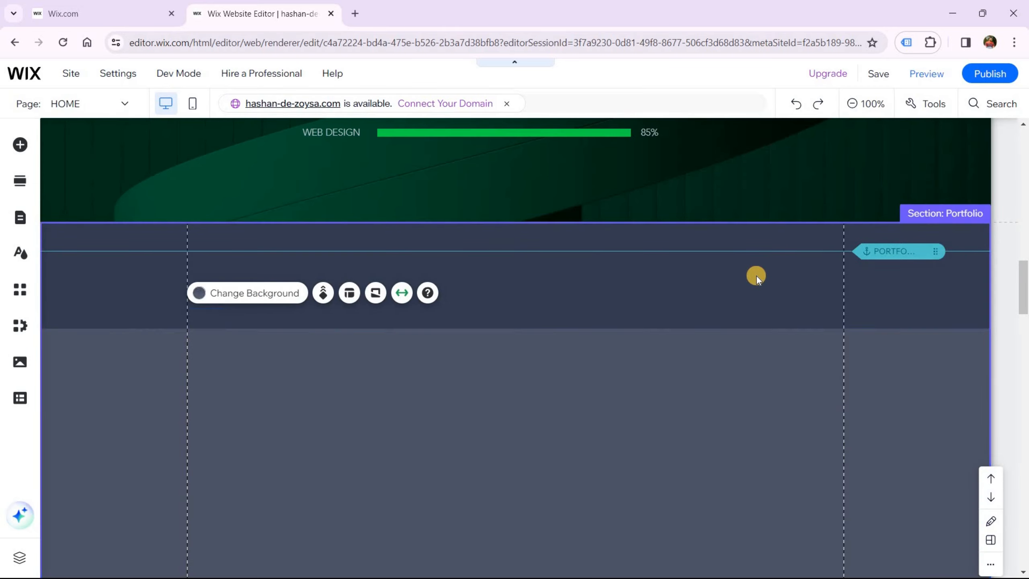
{"action": "left_click", "coordinate": [742, 282]}
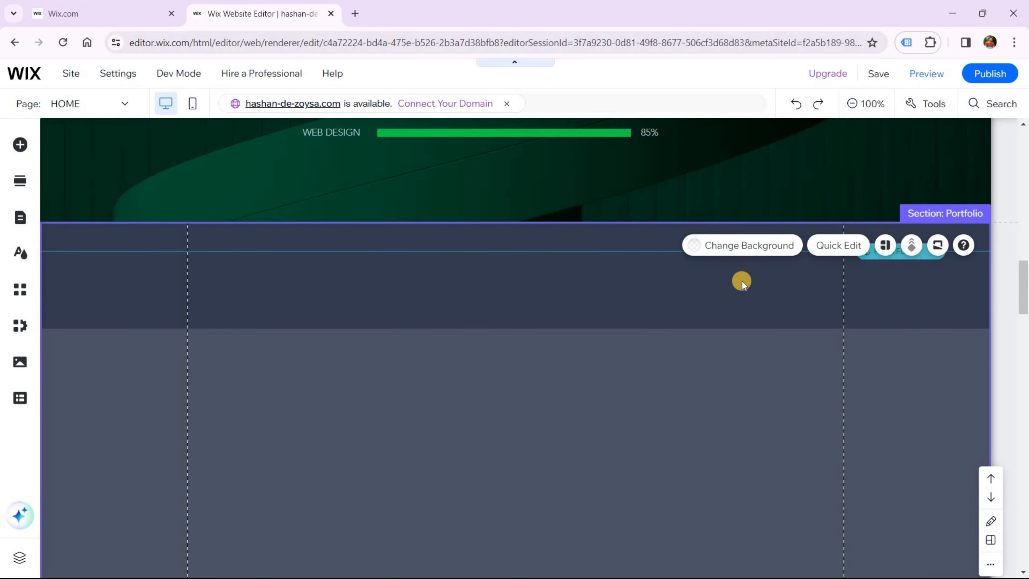
{"action": "scroll", "coordinate": [731, 293], "scroll_direction": "down", "scroll_amount": 10}
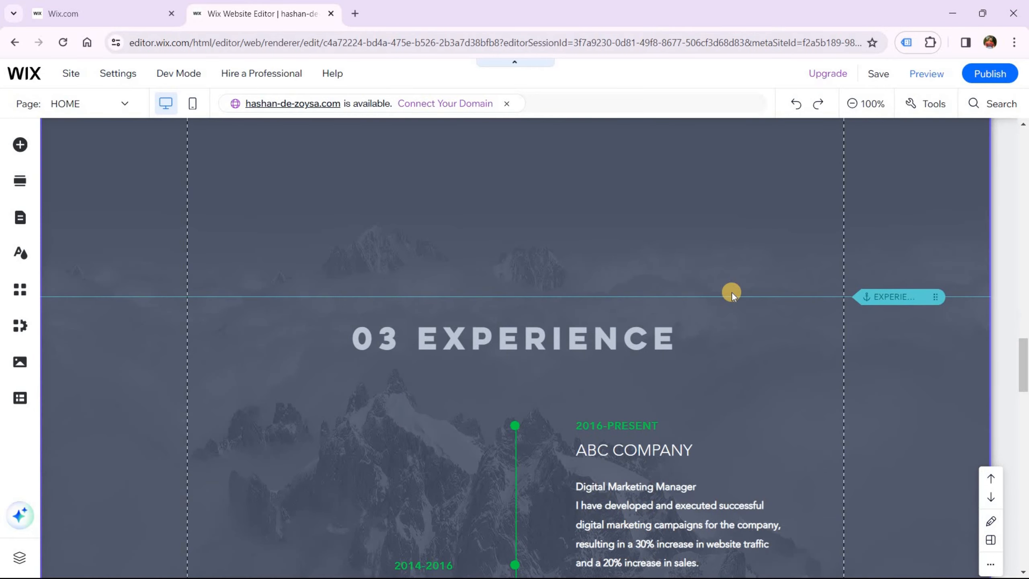
{"action": "scroll", "coordinate": [731, 293], "scroll_direction": "up", "scroll_amount": 4}
{"action": "scroll", "coordinate": [731, 292], "scroll_direction": "up", "scroll_amount": 5}
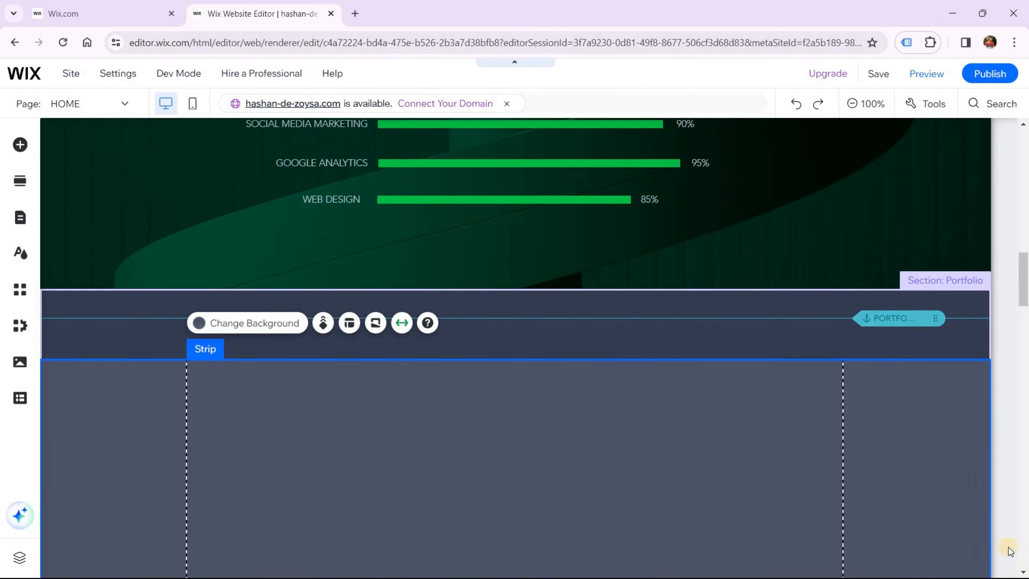
{"action": "left_click", "coordinate": [861, 459]}
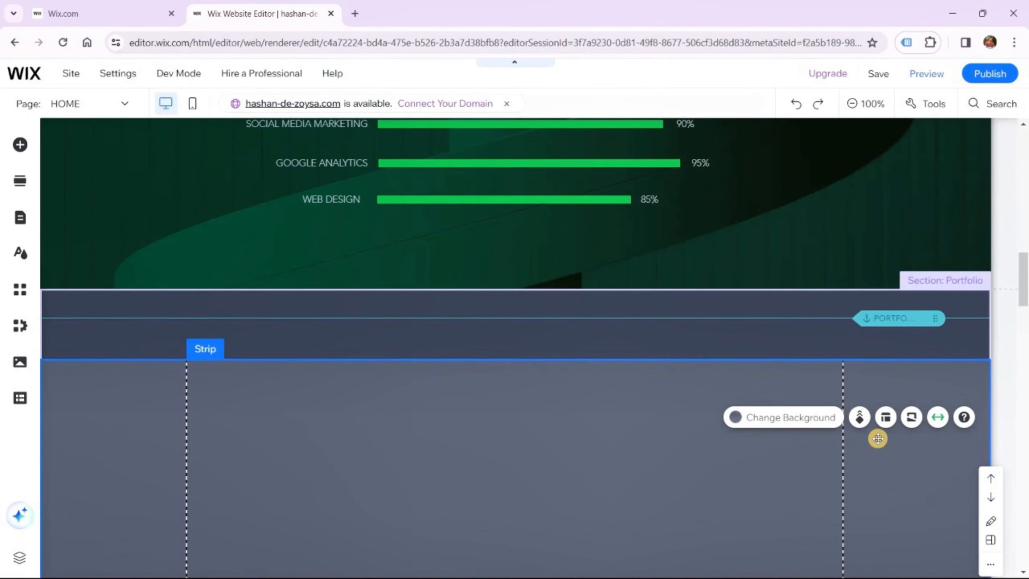
{"action": "key", "text": "ctrl+z"}
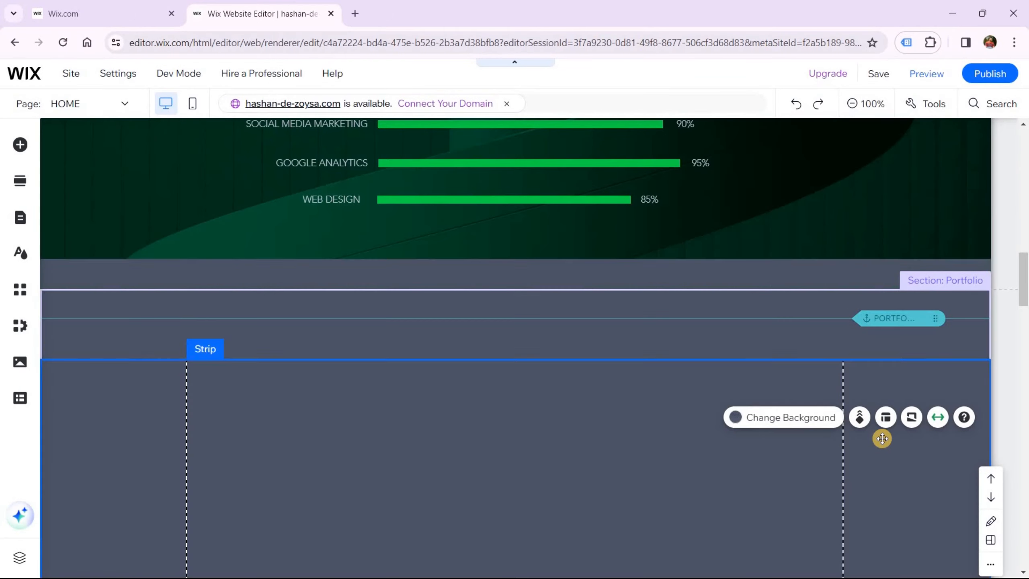
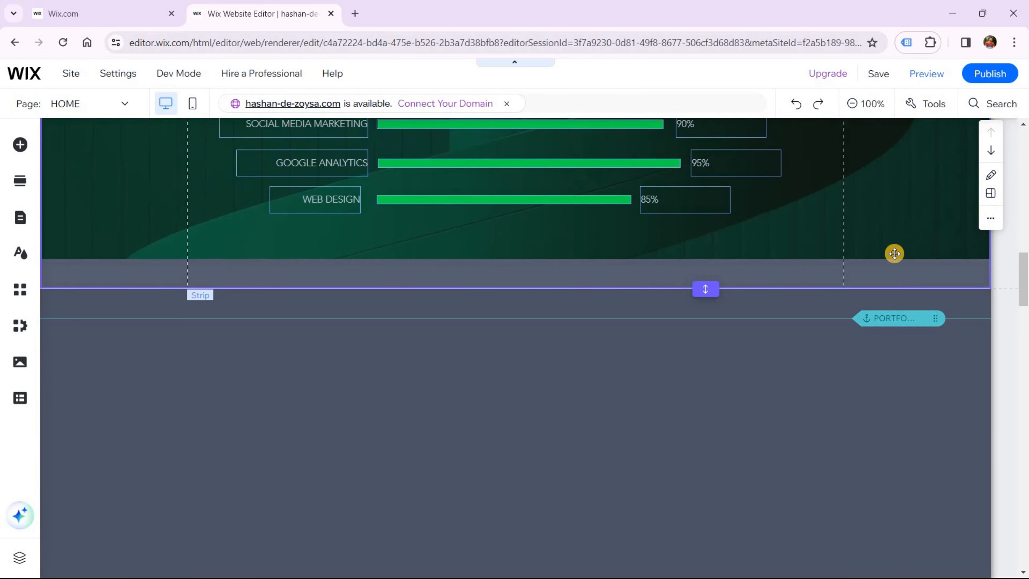
Drag the green skills strip's bottom edge down in stages to make it taller
{"action": "left_click", "coordinate": [894, 253]}
{"action": "left_click_drag", "start_coordinate": [719, 291], "coordinate": [804, 386]}
{"action": "left_click", "coordinate": [780, 400]}
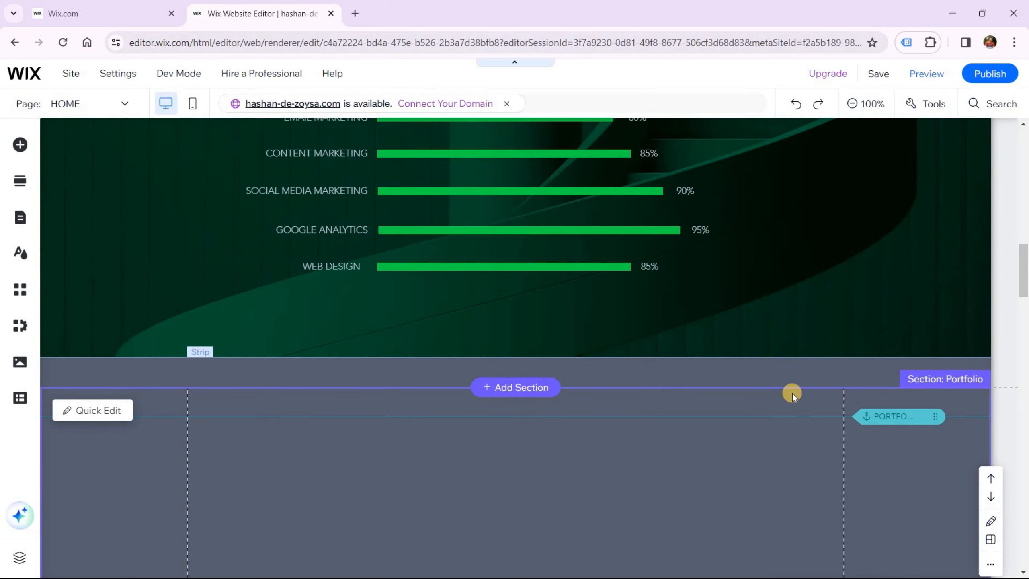
{"action": "left_click", "coordinate": [762, 384]}
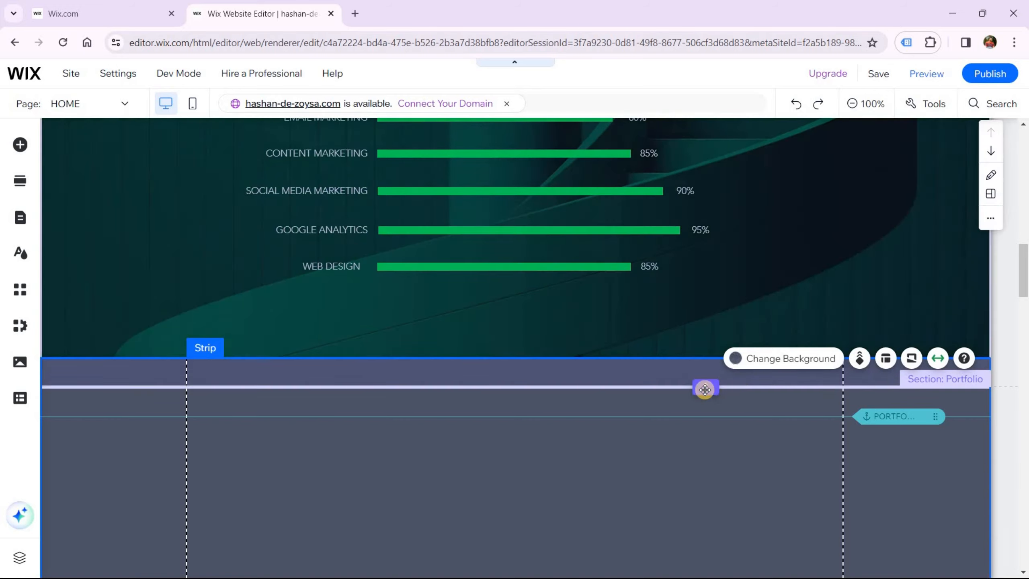
{"action": "left_click_drag", "start_coordinate": [706, 406], "coordinate": [727, 426]}
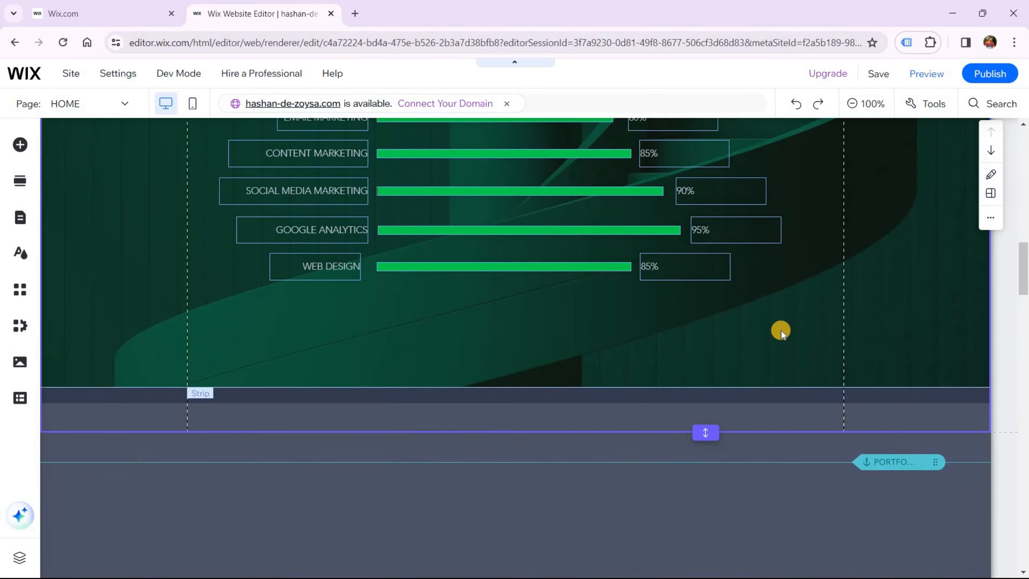
{"action": "left_click", "coordinate": [787, 365]}
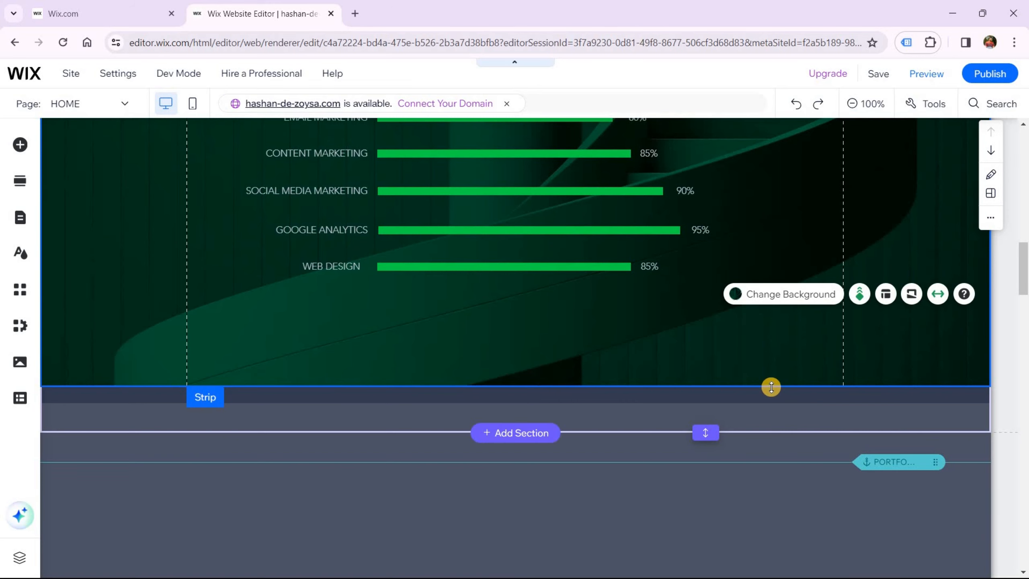
{"action": "left_click_drag", "start_coordinate": [764, 411], "coordinate": [760, 418]}
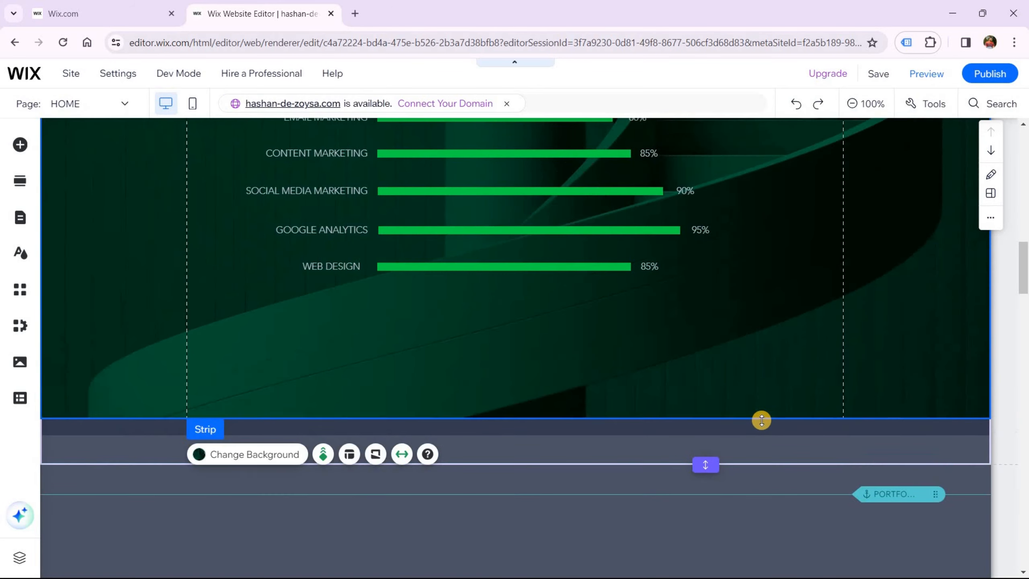
{"action": "left_click_drag", "start_coordinate": [705, 462], "coordinate": [705, 507]}
{"action": "scroll", "coordinate": [855, 447], "scroll_direction": "down", "scroll_amount": 3}
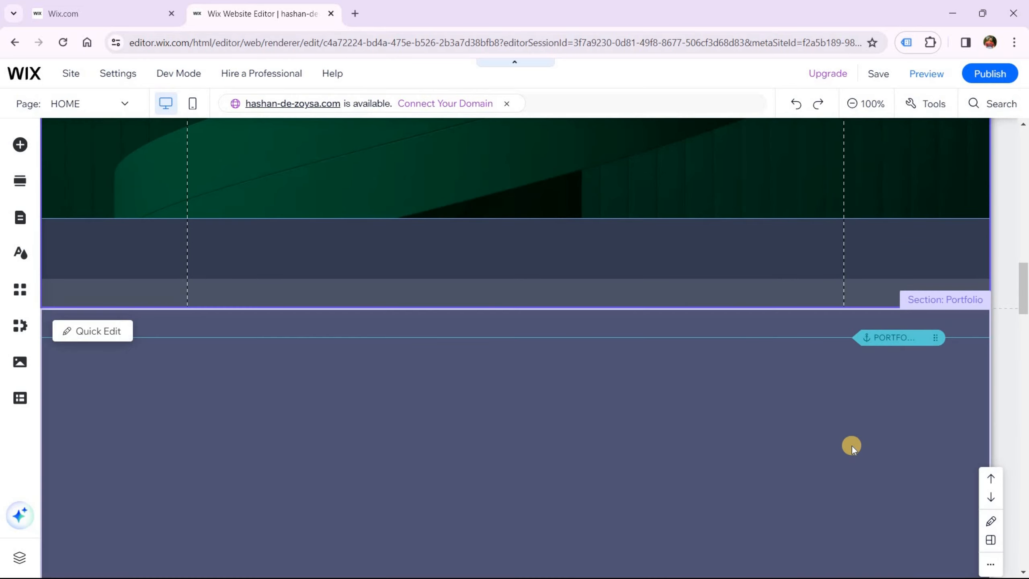
Move the Portfolio anchor up into the skills section and slide the empty strip beneath it
{"action": "left_click", "coordinate": [845, 442]}
{"action": "scroll", "coordinate": [902, 549], "scroll_direction": "up", "scroll_amount": 2}
{"action": "left_click", "coordinate": [900, 481]}
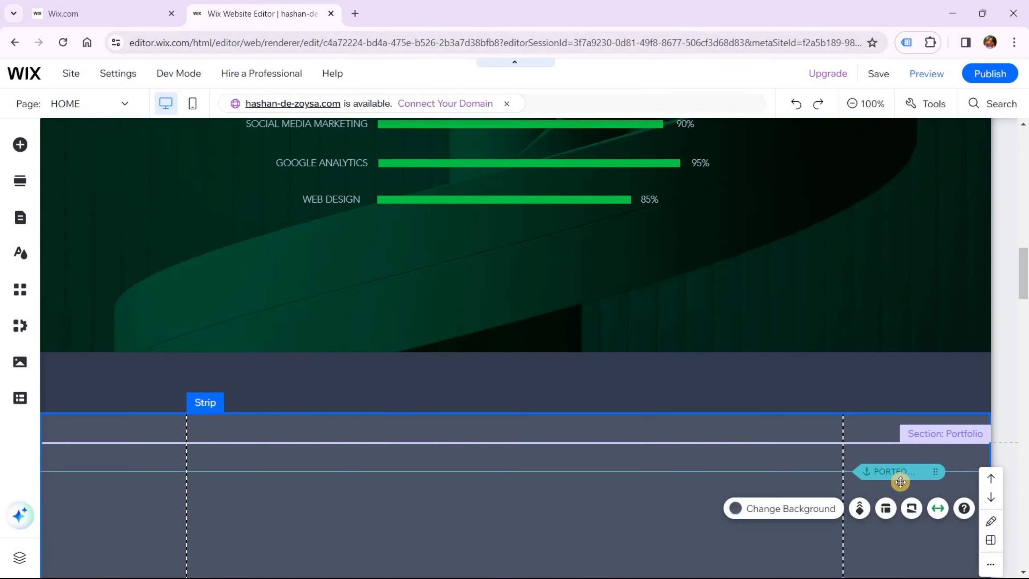
{"action": "left_click_drag", "start_coordinate": [898, 472], "coordinate": [906, 316]}
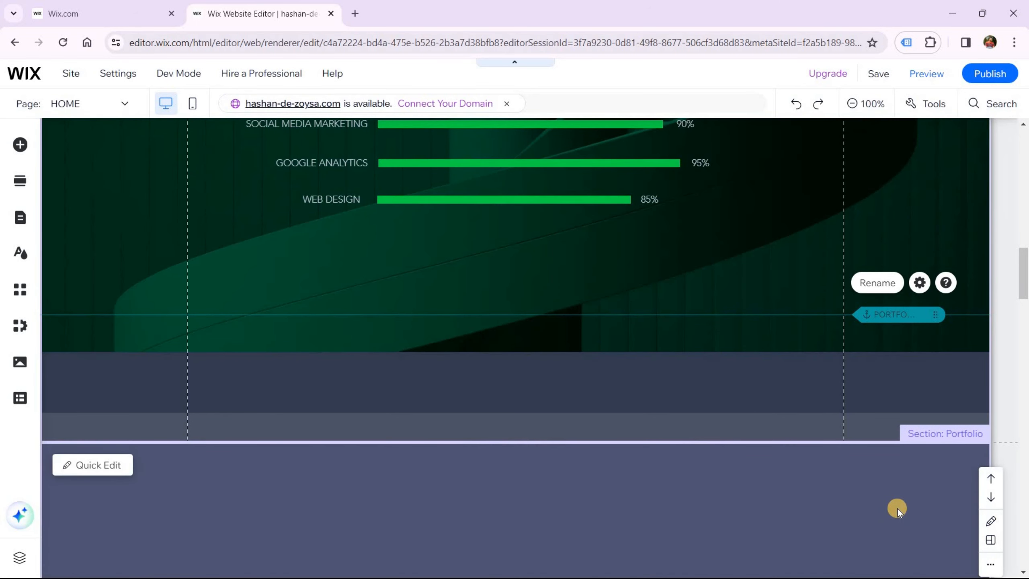
{"action": "left_click", "coordinate": [904, 508]}
{"action": "left_click_drag", "start_coordinate": [907, 509], "coordinate": [903, 421]}
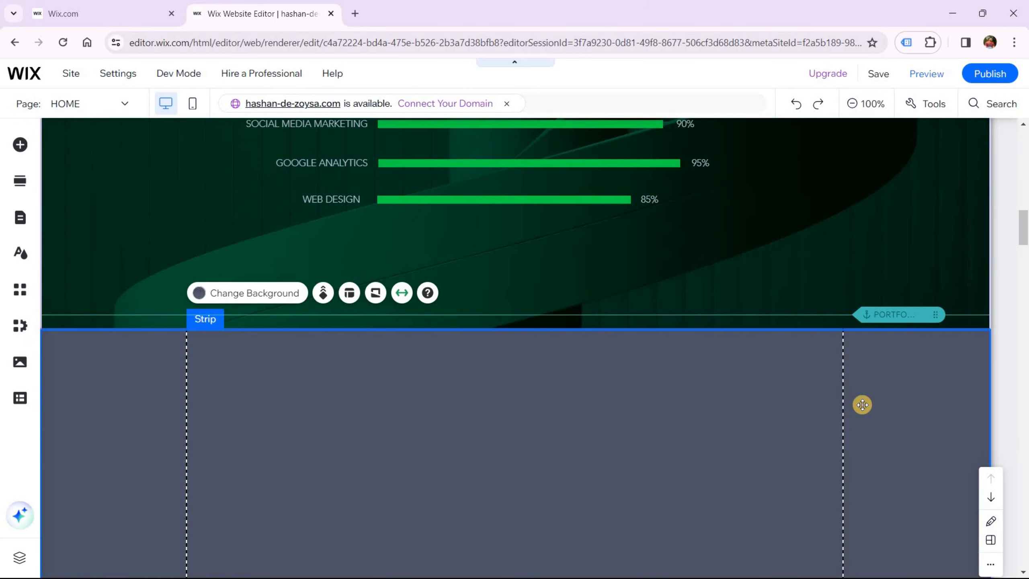
Drag the Experience anchor up just above the Portfolio anchor and open the Anchor Settings
{"action": "scroll", "coordinate": [828, 443], "scroll_direction": "down", "scroll_amount": 10}
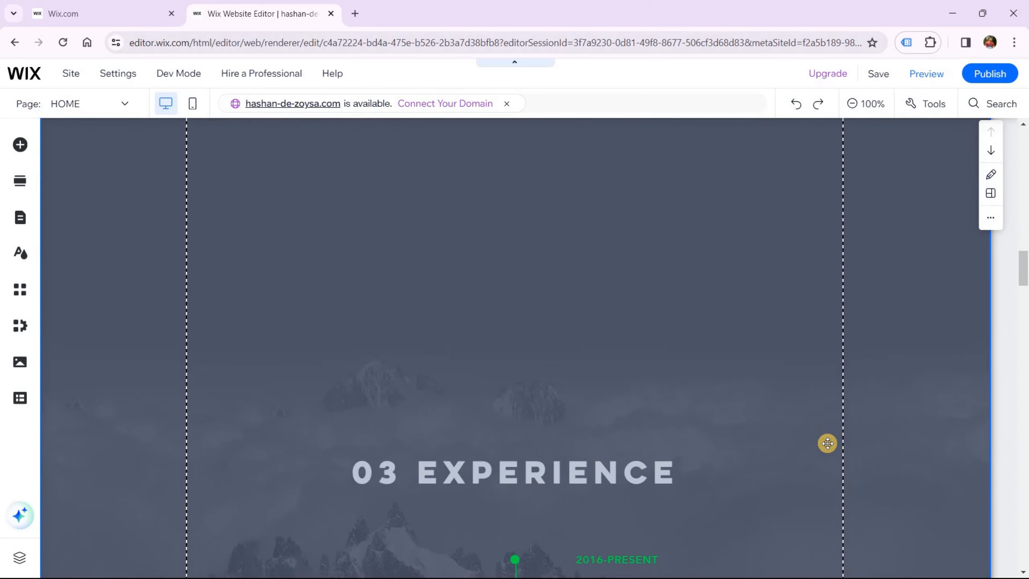
{"action": "scroll", "coordinate": [820, 437], "scroll_direction": "down", "scroll_amount": 10}
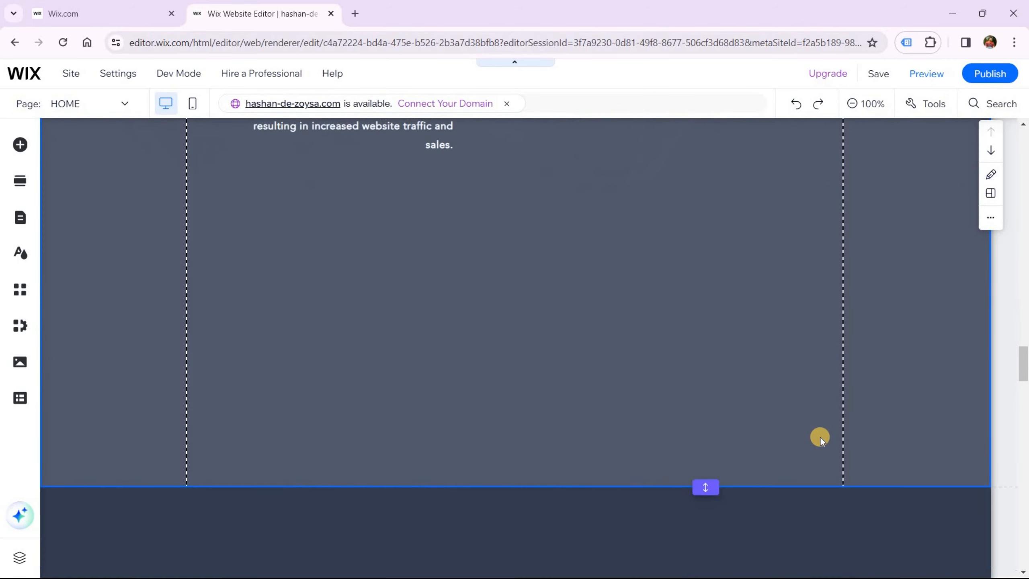
{"action": "scroll", "coordinate": [820, 437], "scroll_direction": "down", "scroll_amount": 5}
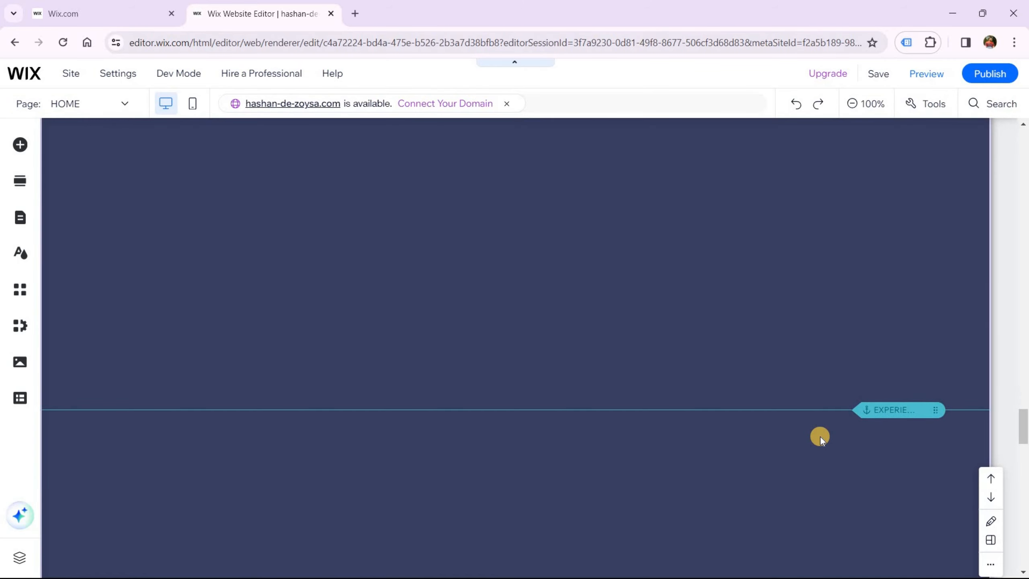
{"action": "scroll", "coordinate": [705, 366], "scroll_direction": "down", "scroll_amount": 3}
{"action": "scroll", "coordinate": [952, 492], "scroll_direction": "up", "scroll_amount": 6}
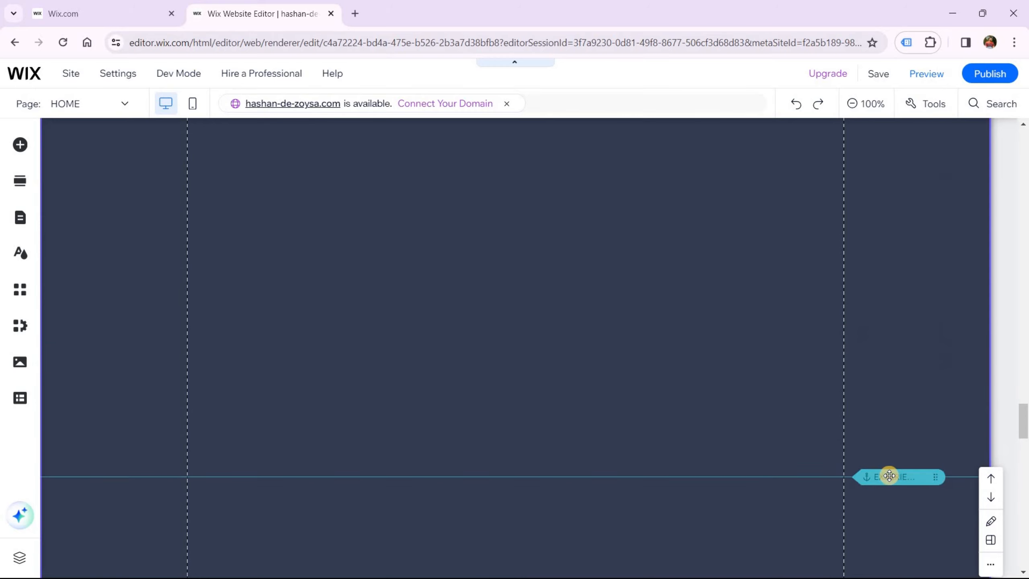
{"action": "left_click", "coordinate": [895, 477]}
{"action": "left_click_drag", "start_coordinate": [896, 472], "coordinate": [913, 196]}
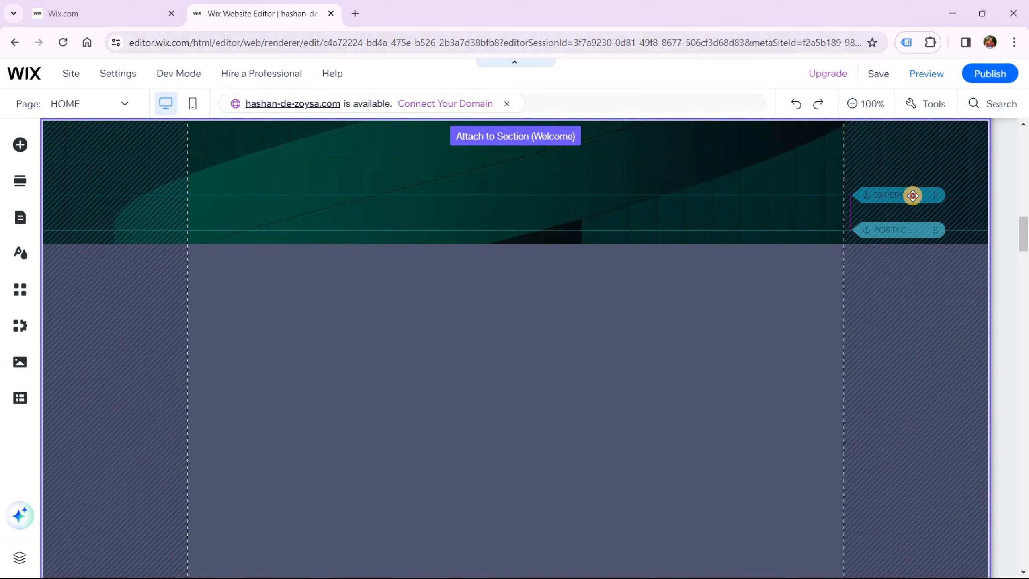
{"action": "left_click_drag", "start_coordinate": [884, 227], "coordinate": [879, 230]}
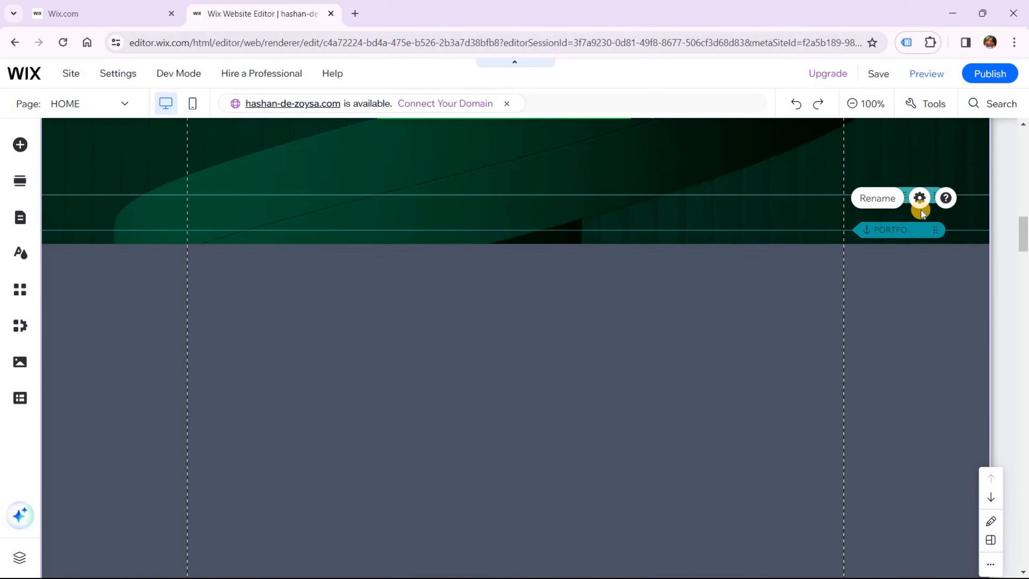
{"action": "left_click", "coordinate": [918, 205]}
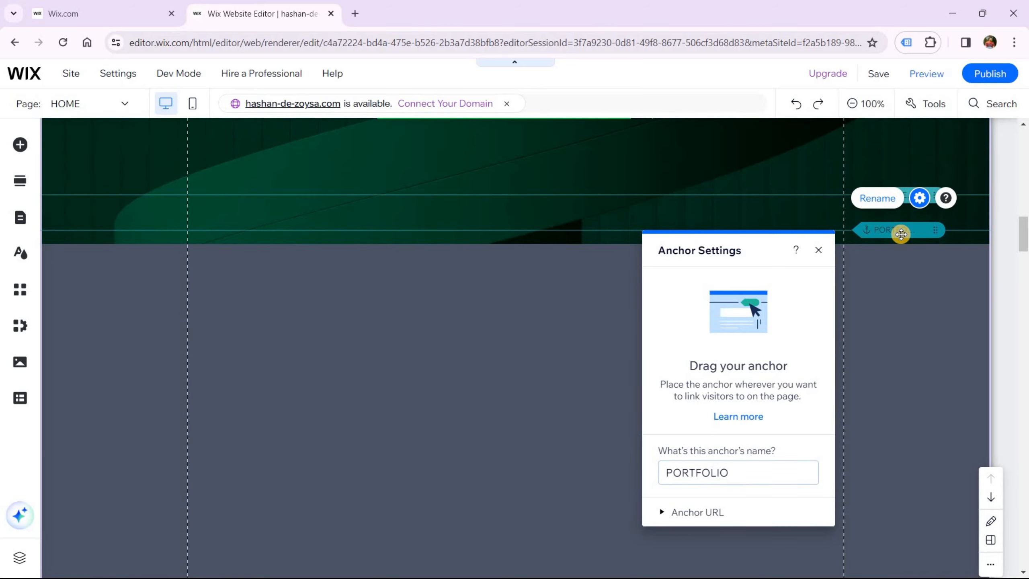
Close Anchor Settings and zoom the browser out two steps
{"action": "key", "text": "Escape"}
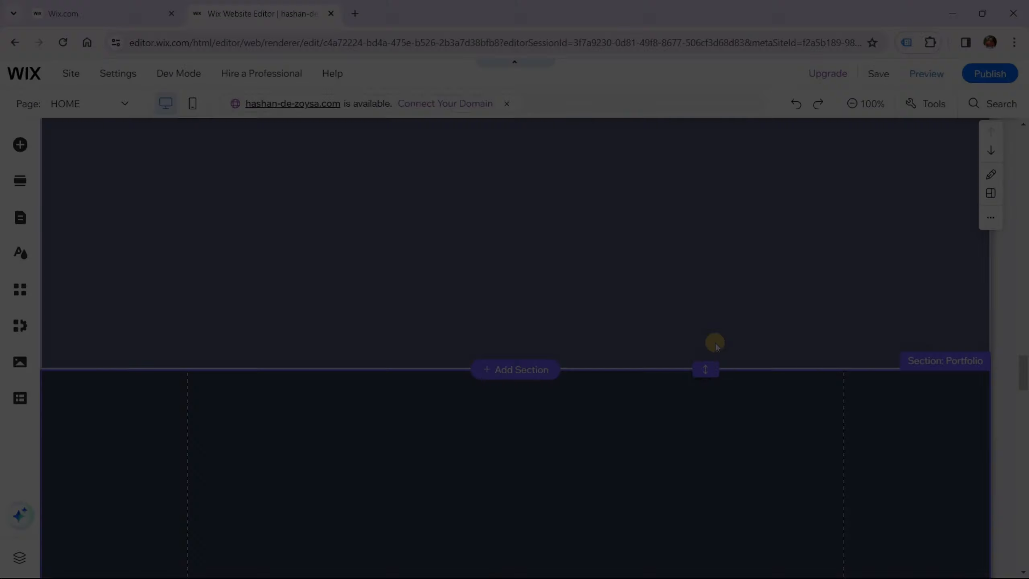
{"action": "key", "text": "ctrl+minus"}
{"action": "key", "text": "ctrl+minus"}
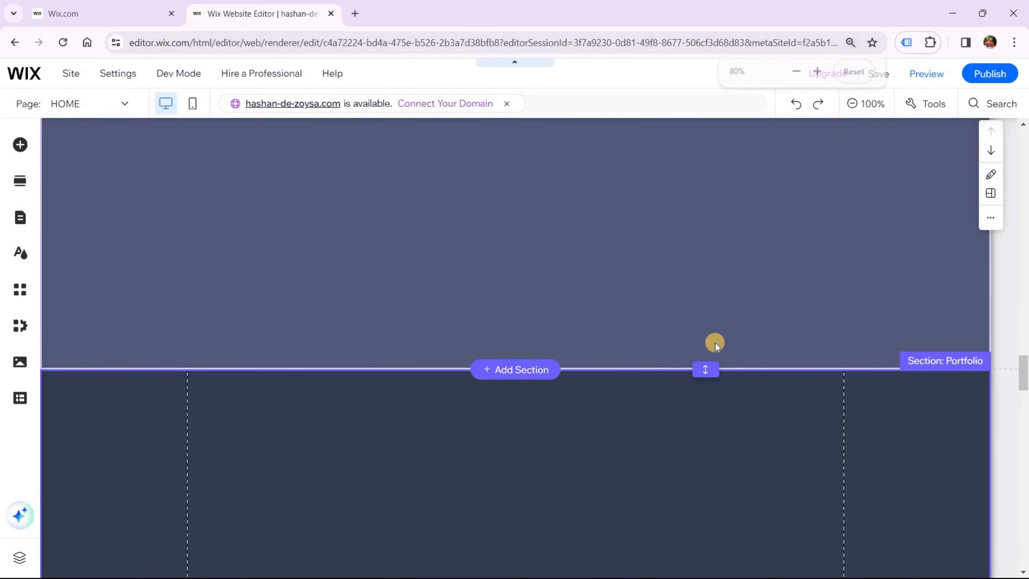
{"action": "key", "text": "ctrl+minus"}
{"action": "key", "text": "ctrl+minus"}
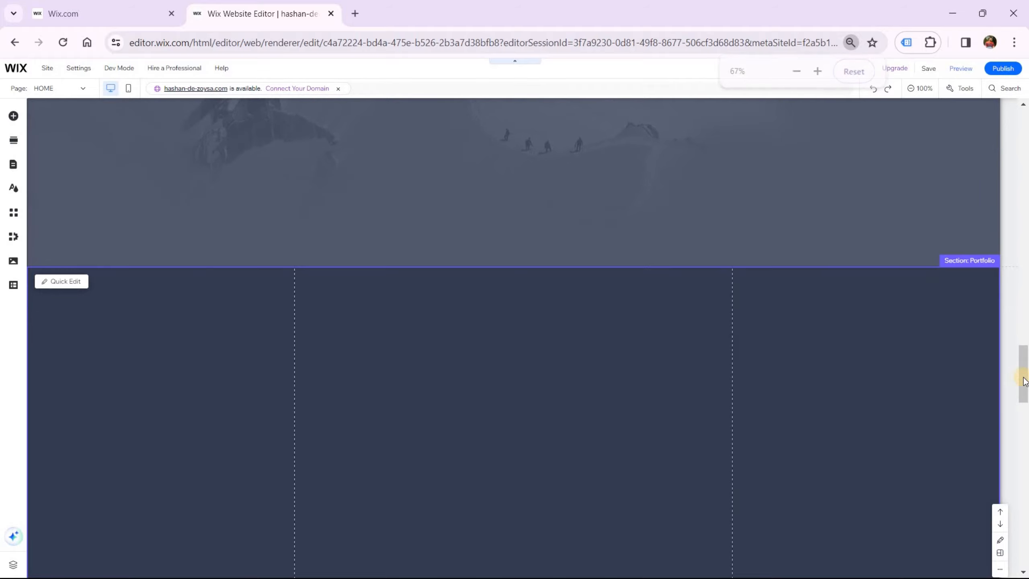
Scroll through the page from Portfolio down to Contact and the footer and back
{"action": "left_click_drag", "start_coordinate": [1023, 356], "coordinate": [1016, 209]}
{"action": "scroll", "coordinate": [1006, 304], "scroll_direction": "down", "scroll_amount": 15}
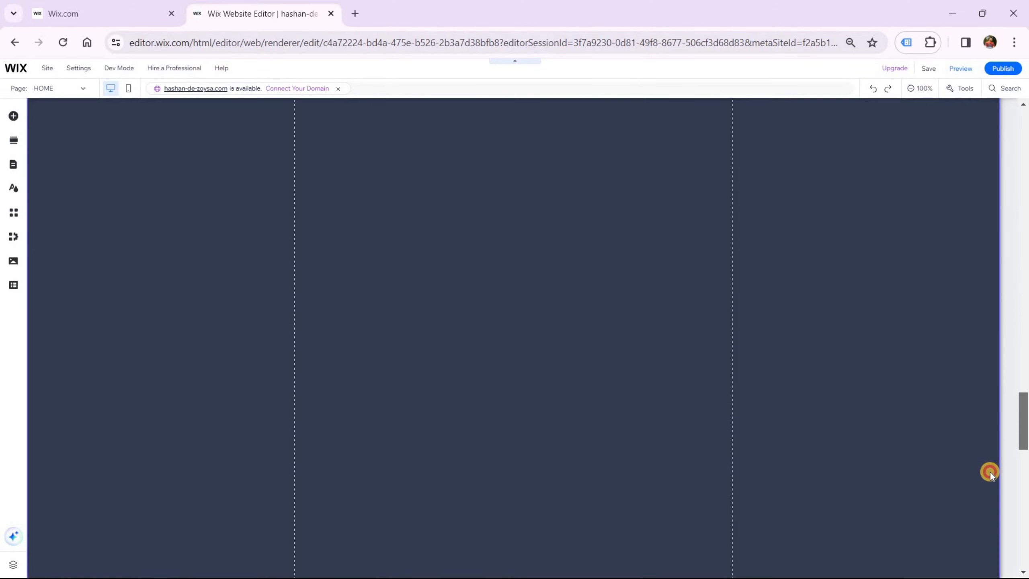
{"action": "scroll", "coordinate": [990, 491], "scroll_direction": "down", "scroll_amount": 5}
{"action": "scroll", "coordinate": [989, 459], "scroll_direction": "up", "scroll_amount": 10}
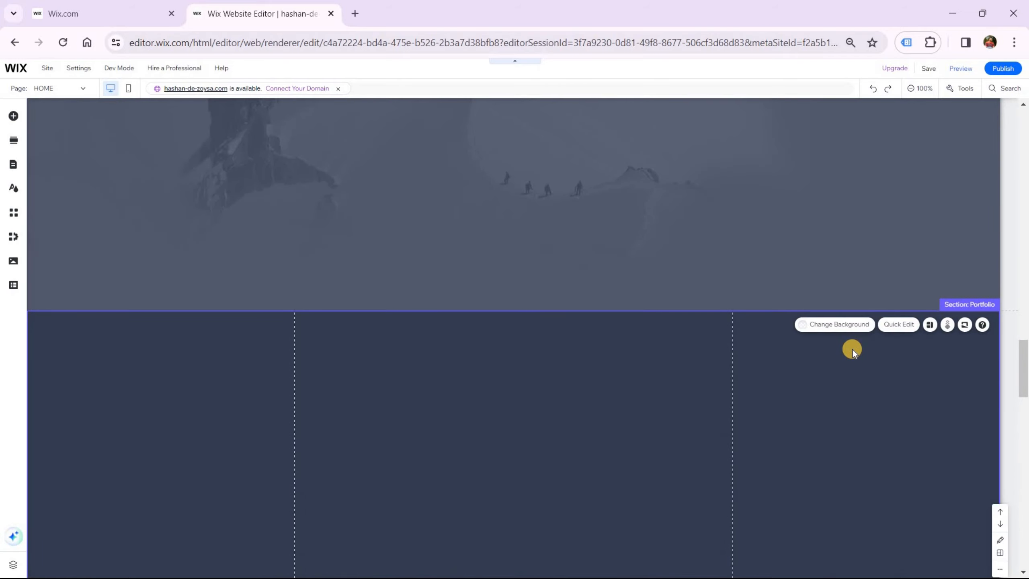
{"action": "scroll", "coordinate": [852, 351], "scroll_direction": "down", "scroll_amount": 10}
{"action": "scroll", "coordinate": [763, 325], "scroll_direction": "up", "scroll_amount": 4}
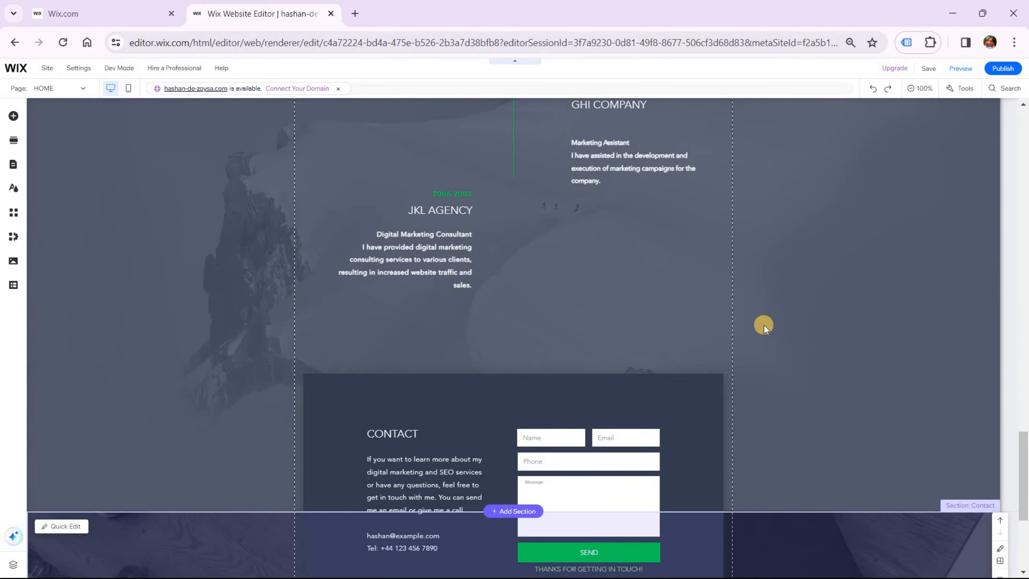
{"action": "scroll", "coordinate": [764, 325], "scroll_direction": "down", "scroll_amount": 4}
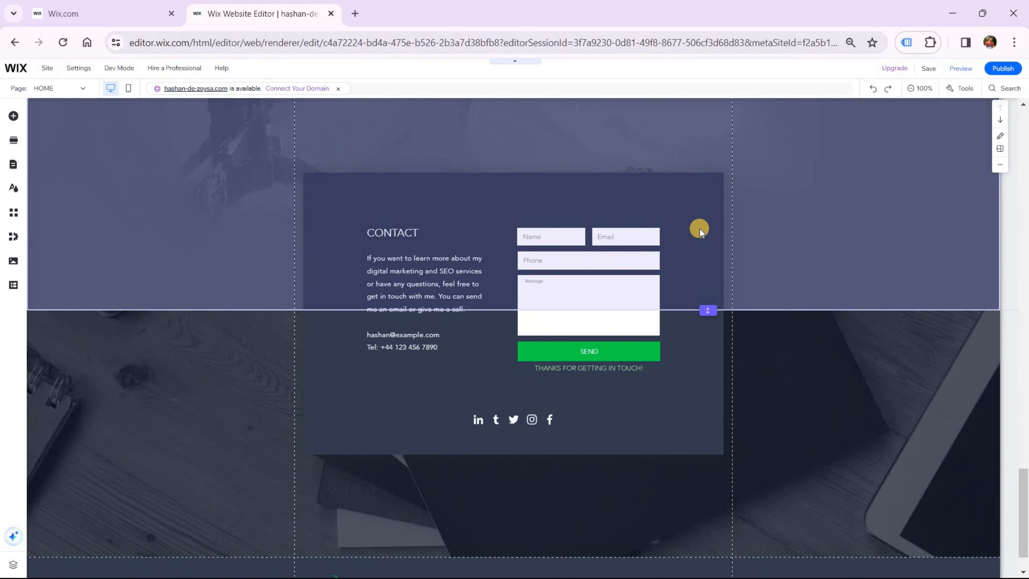
{"action": "scroll", "coordinate": [781, 328], "scroll_direction": "down", "scroll_amount": 1}
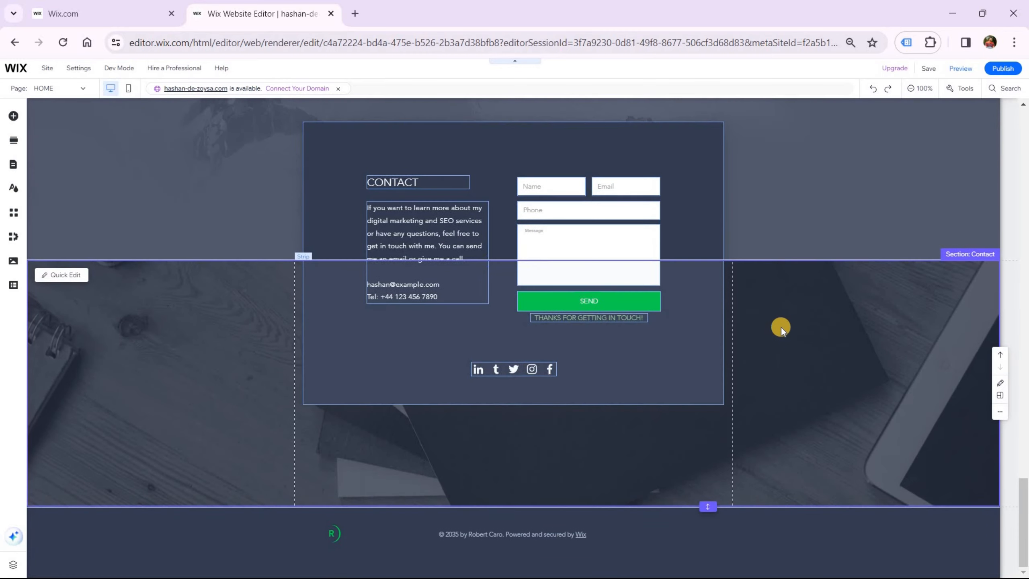
{"action": "scroll", "coordinate": [776, 325], "scroll_direction": "up", "scroll_amount": 5}
{"action": "scroll", "coordinate": [777, 325], "scroll_direction": "up", "scroll_amount": 10}
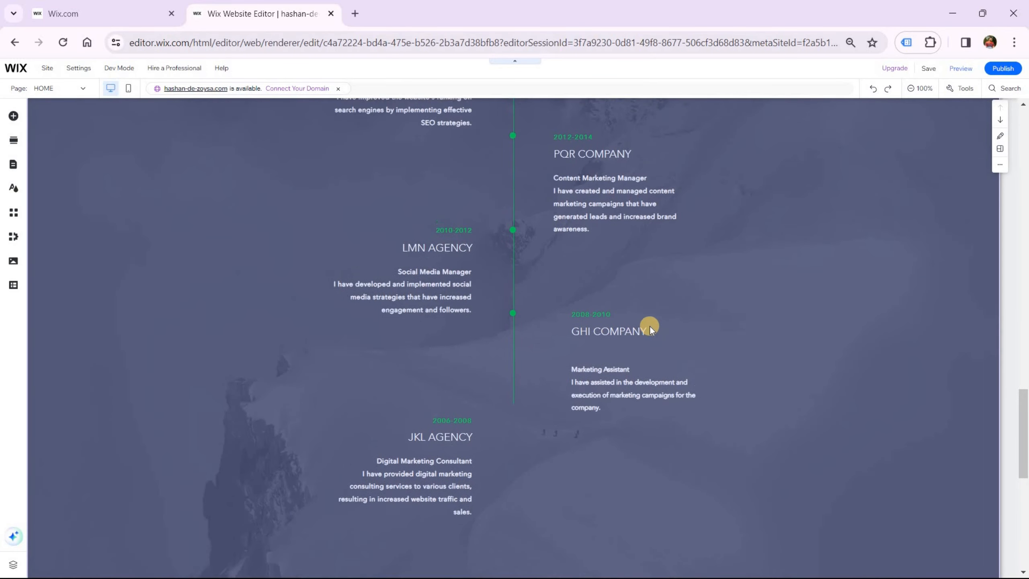
{"action": "scroll", "coordinate": [651, 328], "scroll_direction": "up", "scroll_amount": 3}
{"action": "scroll", "coordinate": [653, 324], "scroll_direction": "down", "scroll_amount": 3}
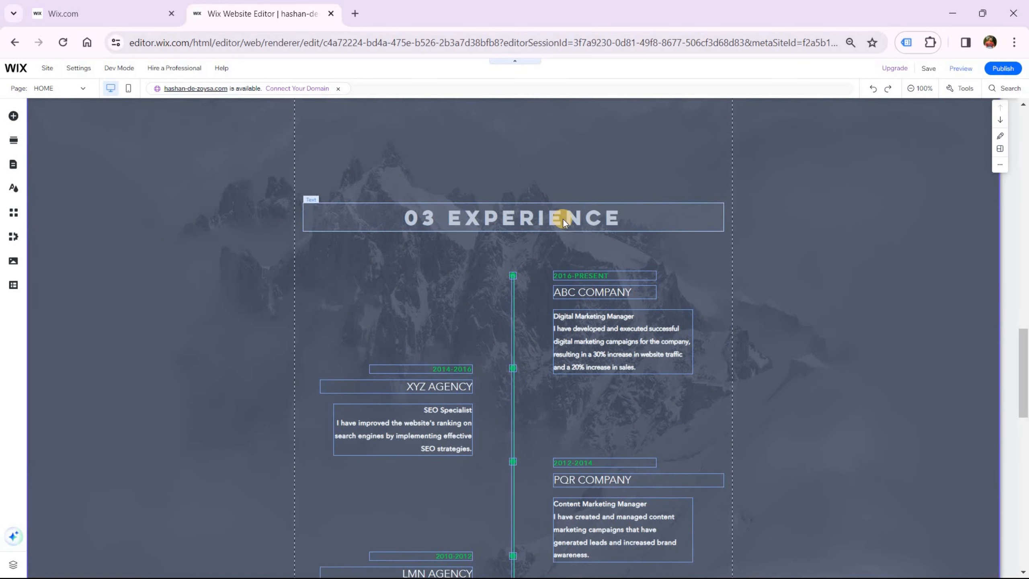
Change the heading from '03 EXPERIENCE' to 'EXPERIENCE' and place it at the section top
{"action": "left_click", "coordinate": [546, 212]}
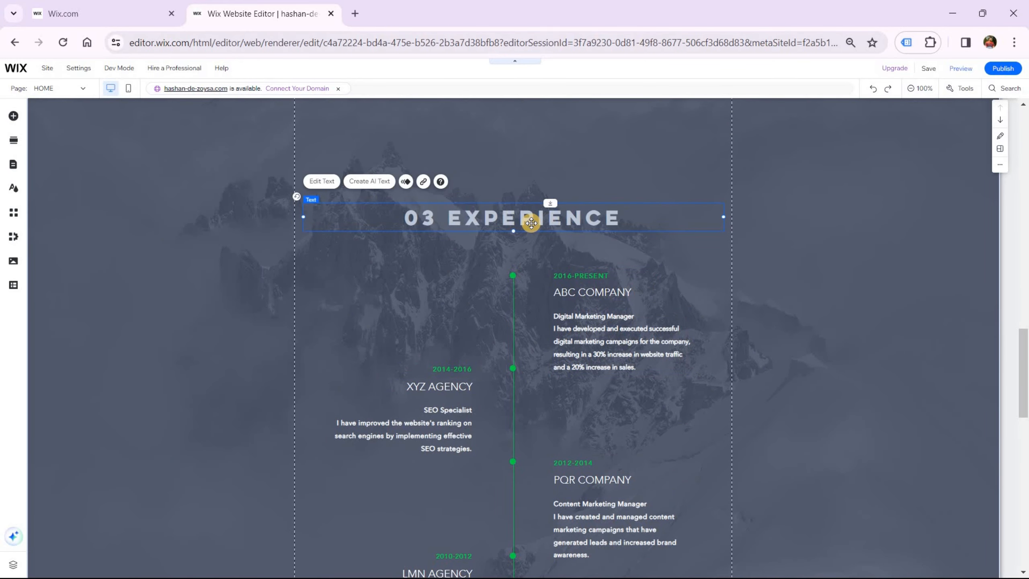
{"action": "left_click_drag", "start_coordinate": [525, 224], "coordinate": [509, 166]}
{"action": "scroll", "coordinate": [522, 299], "scroll_direction": "up", "scroll_amount": 3}
{"action": "left_click_drag", "start_coordinate": [527, 286], "coordinate": [450, 198]}
{"action": "double_click", "coordinate": [451, 198]}
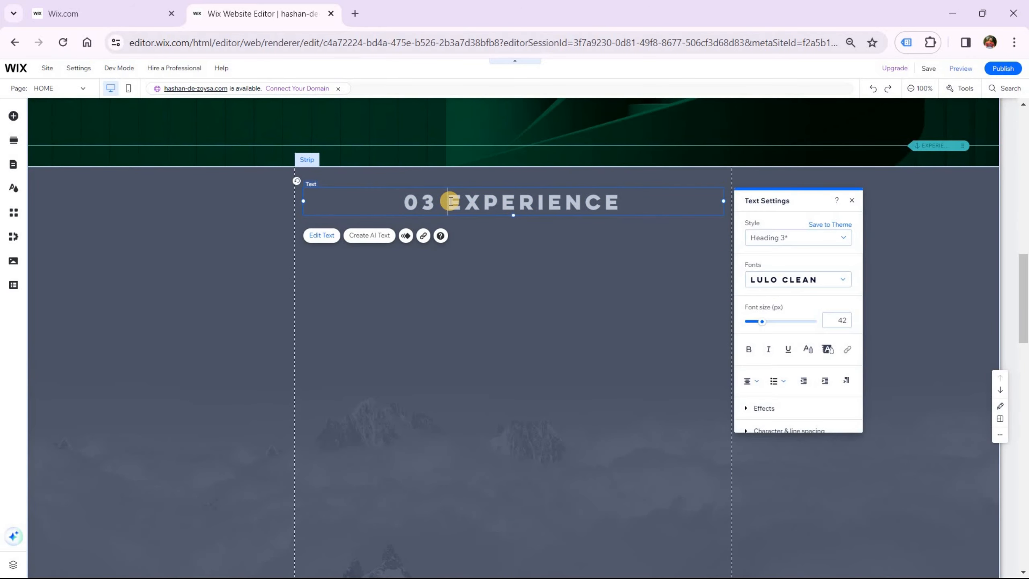
{"action": "key", "text": "BackSpace"}
{"action": "key", "text": "BackSpace"}
{"action": "key", "text": "BackSpace"}
{"action": "left_click", "coordinate": [646, 318]}
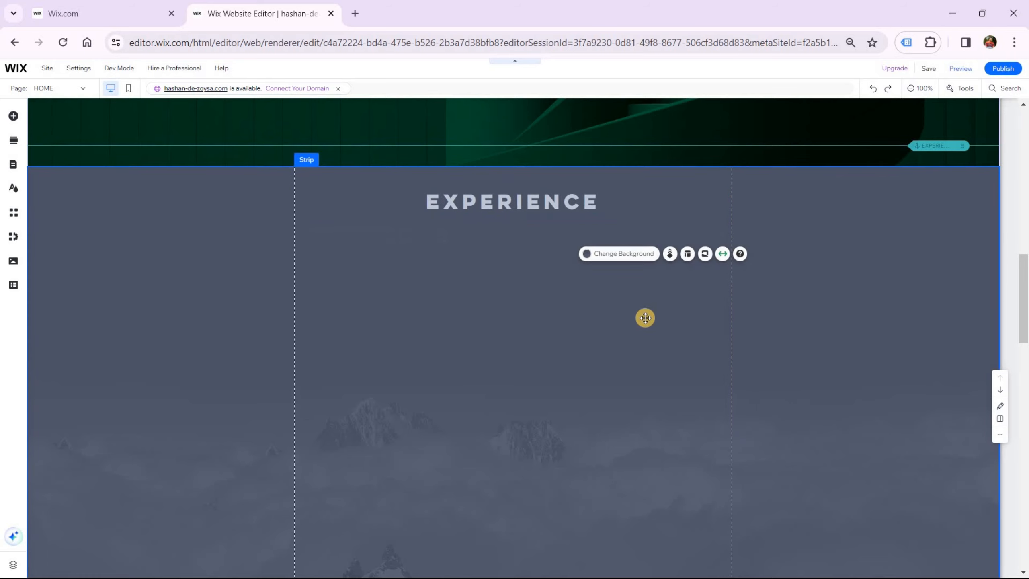
{"action": "left_click_drag", "start_coordinate": [512, 202], "coordinate": [513, 202]}
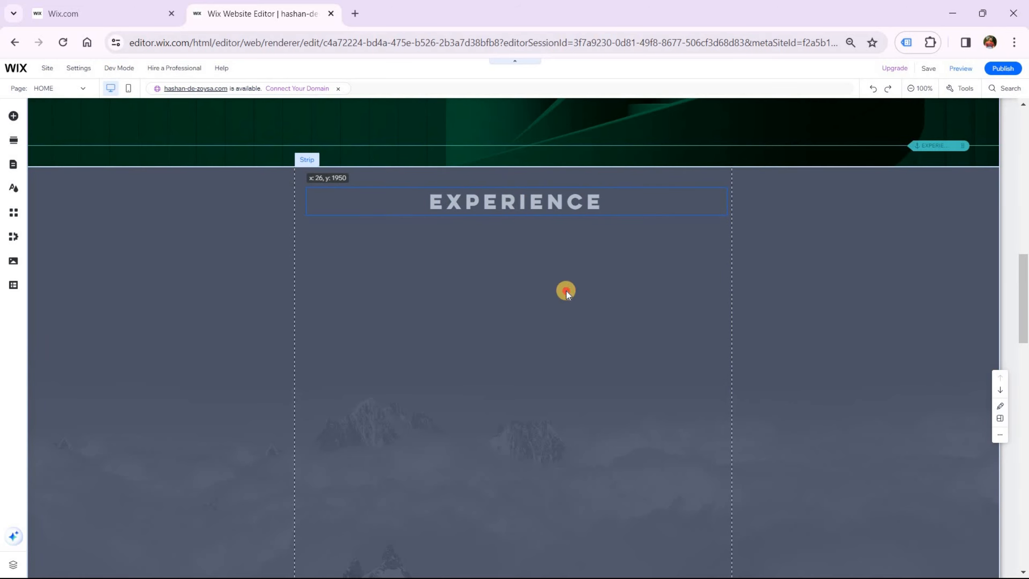
Lengthen the timeline line past JKL AGENCY and move a dot beside the 2006-2008 entry
{"action": "scroll", "coordinate": [514, 374], "scroll_direction": "down", "scroll_amount": 10}
{"action": "scroll", "coordinate": [515, 373], "scroll_direction": "down", "scroll_amount": 5}
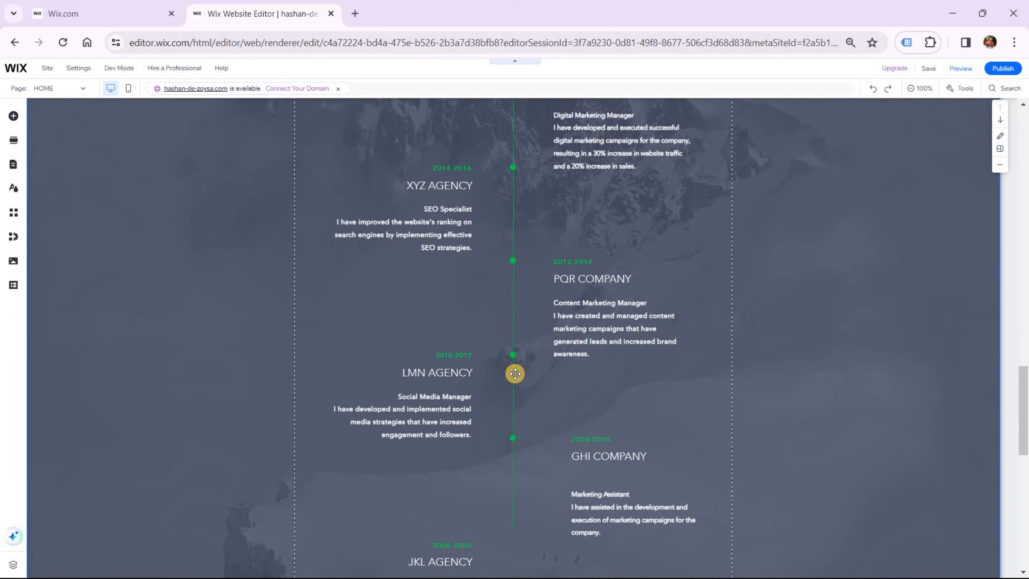
{"action": "scroll", "coordinate": [515, 374], "scroll_direction": "down", "scroll_amount": 5}
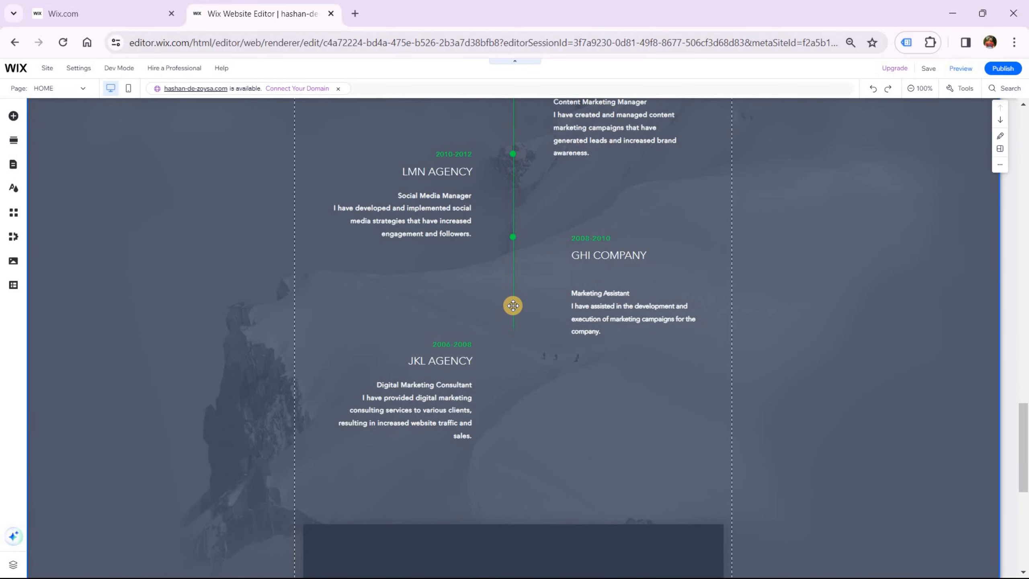
{"action": "left_click", "coordinate": [514, 328]}
{"action": "left_click_drag", "start_coordinate": [509, 369], "coordinate": [512, 471]}
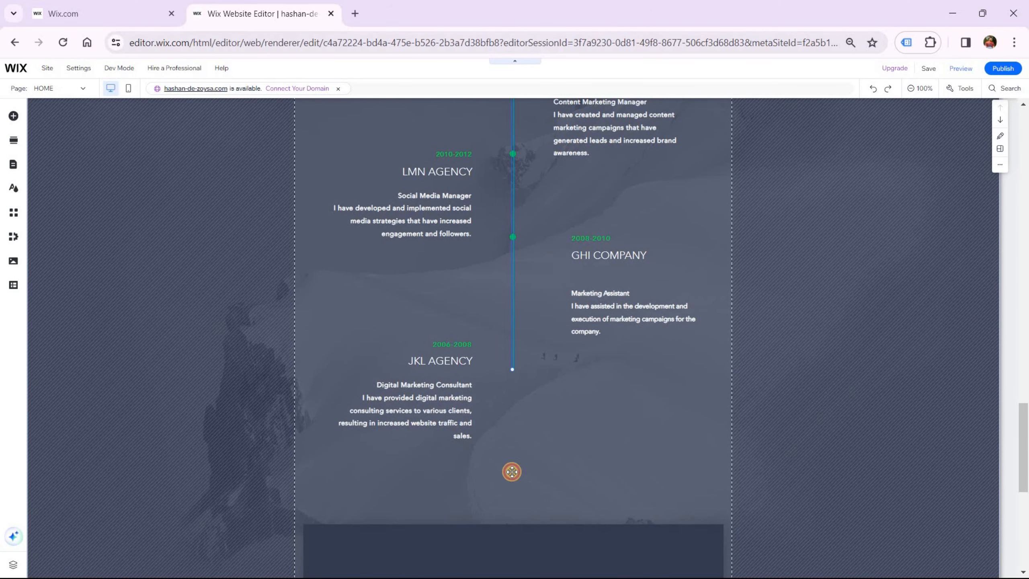
{"action": "left_click_drag", "start_coordinate": [515, 242], "coordinate": [513, 239]}
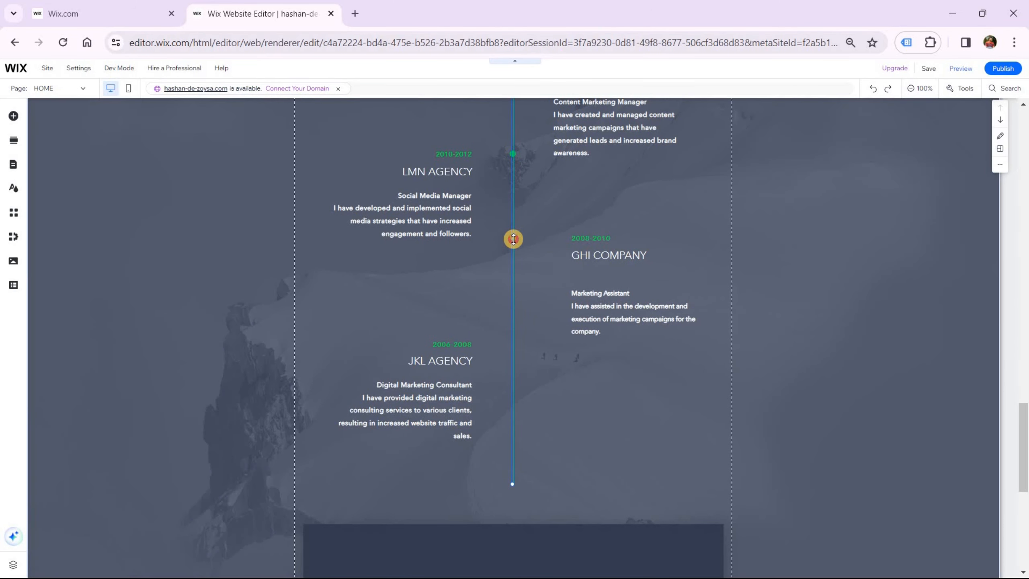
{"action": "left_click", "coordinate": [511, 237]}
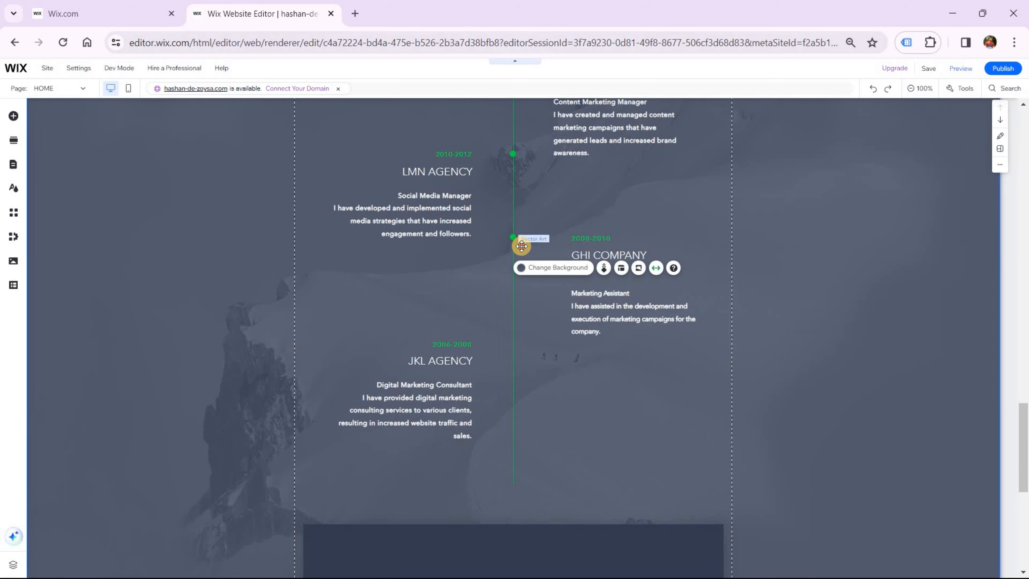
{"action": "left_click", "coordinate": [521, 245]}
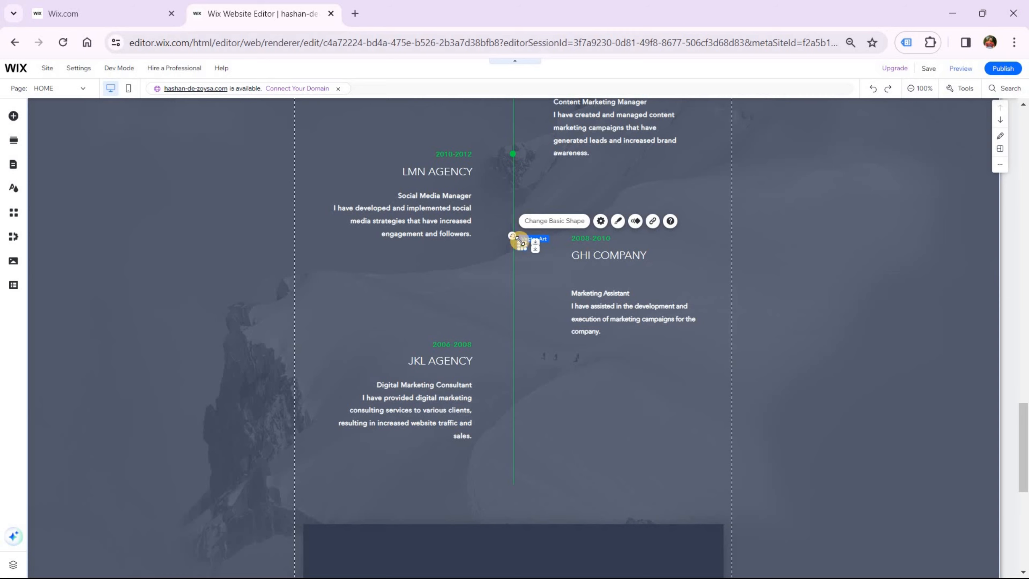
{"action": "left_click_drag", "start_coordinate": [522, 271], "coordinate": [513, 344]}
Select all timeline elements, group them, and move the group up under the heading
{"action": "scroll", "coordinate": [609, 395], "scroll_direction": "up", "scroll_amount": 2}
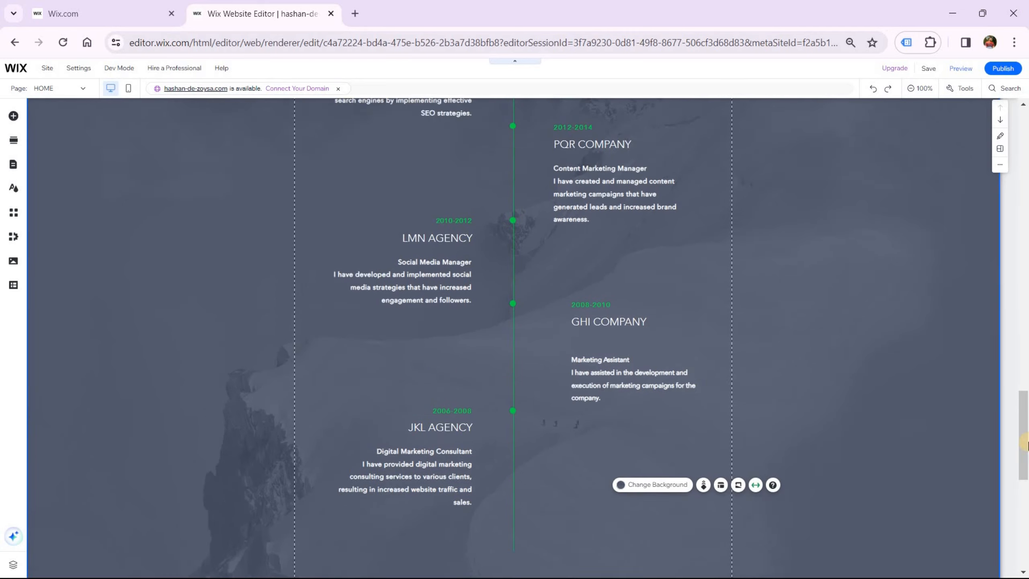
{"action": "scroll", "coordinate": [647, 378], "scroll_direction": "up", "scroll_amount": 4}
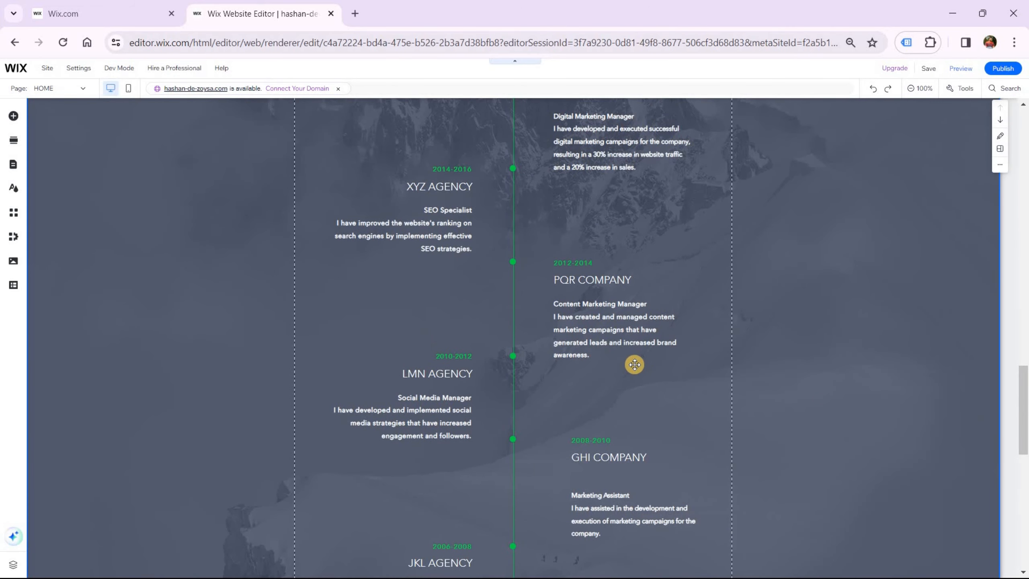
{"action": "scroll", "coordinate": [634, 364], "scroll_direction": "down", "scroll_amount": 6}
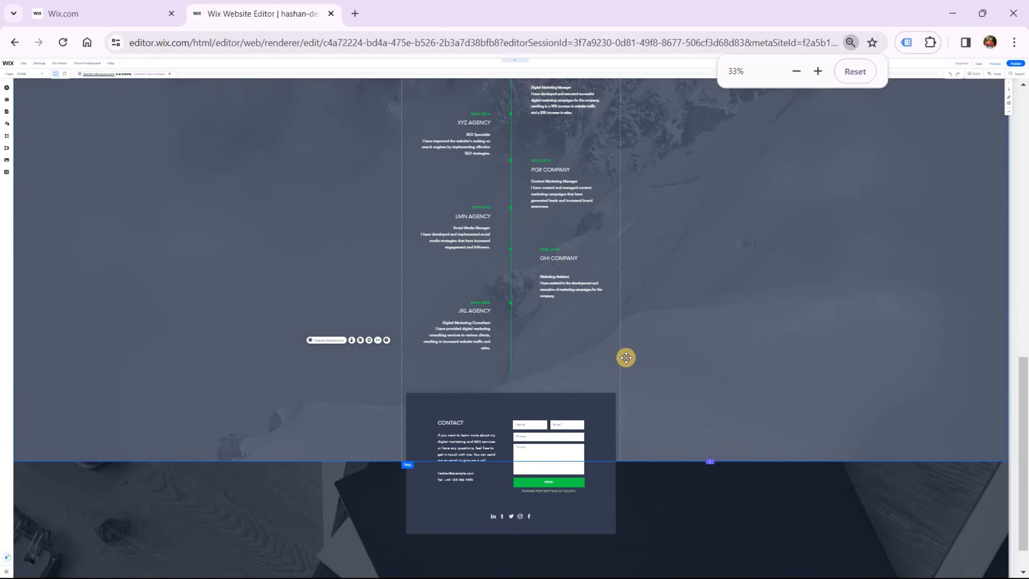
{"action": "scroll", "coordinate": [626, 357], "scroll_direction": "up", "scroll_amount": 4}
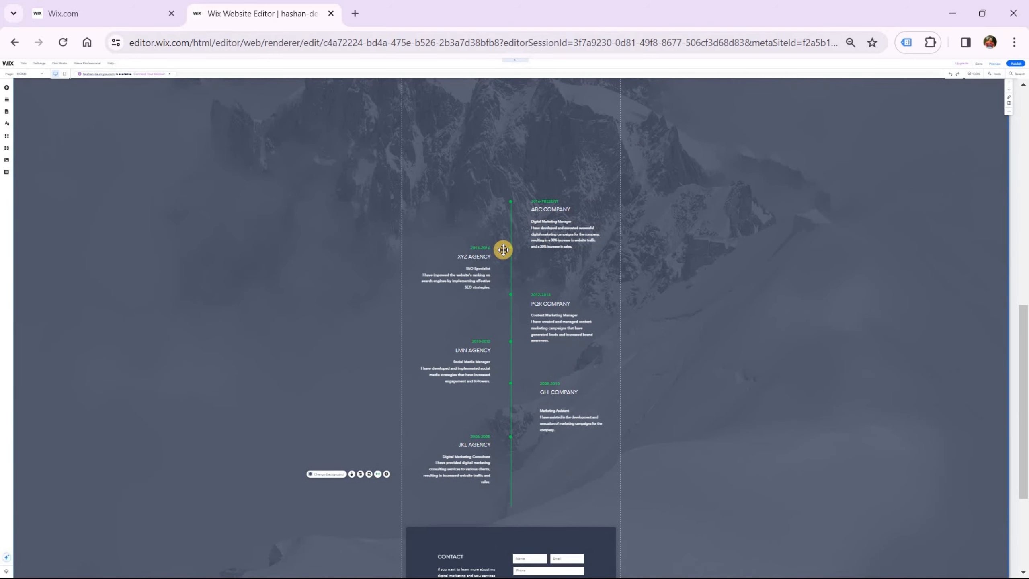
{"action": "left_click", "coordinate": [546, 201]}
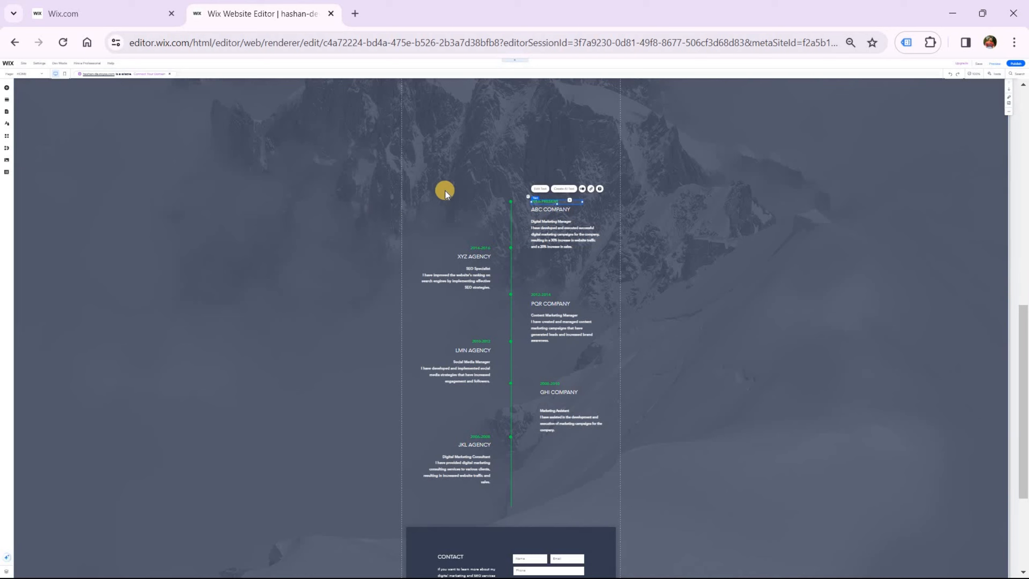
{"action": "left_click_drag", "start_coordinate": [408, 180], "coordinate": [574, 394]}
{"action": "left_click_drag", "start_coordinate": [598, 470], "coordinate": [614, 510]}
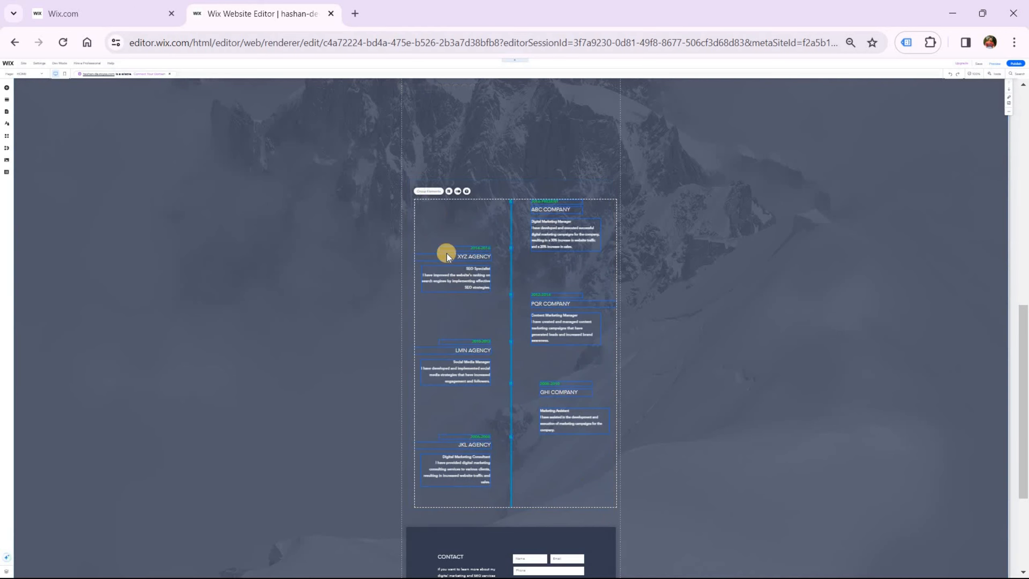
{"action": "left_click", "coordinate": [427, 191]}
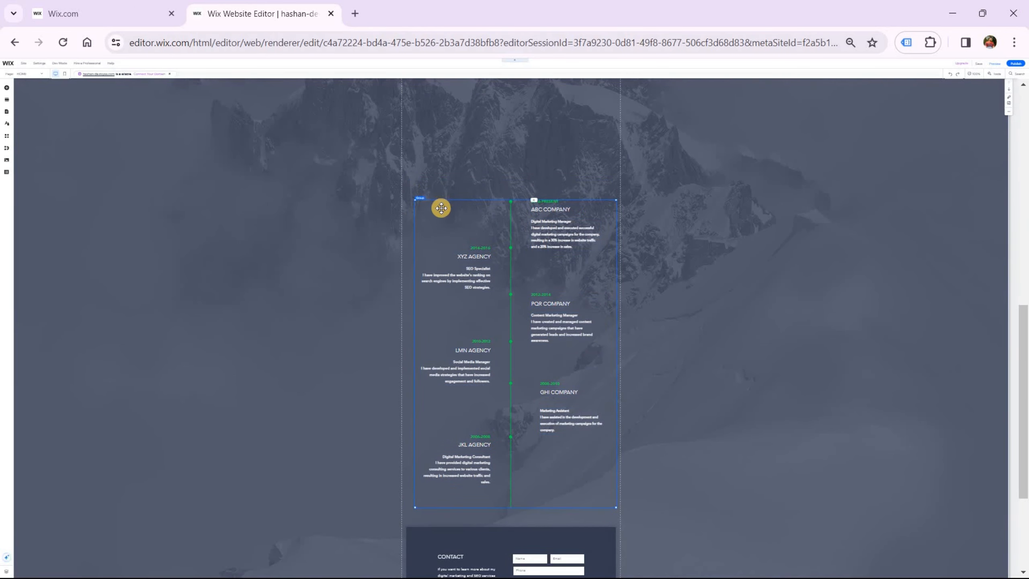
{"action": "left_click_drag", "start_coordinate": [421, 190], "coordinate": [413, 92]}
{"action": "scroll", "coordinate": [417, 351], "scroll_direction": "up", "scroll_amount": 5}
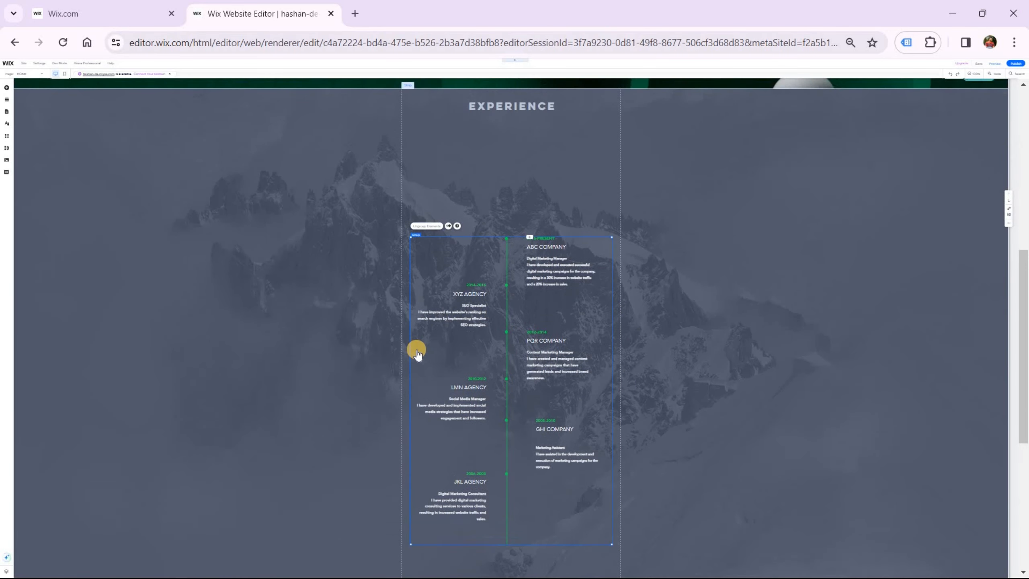
{"action": "left_click_drag", "start_coordinate": [417, 350], "coordinate": [416, 250]}
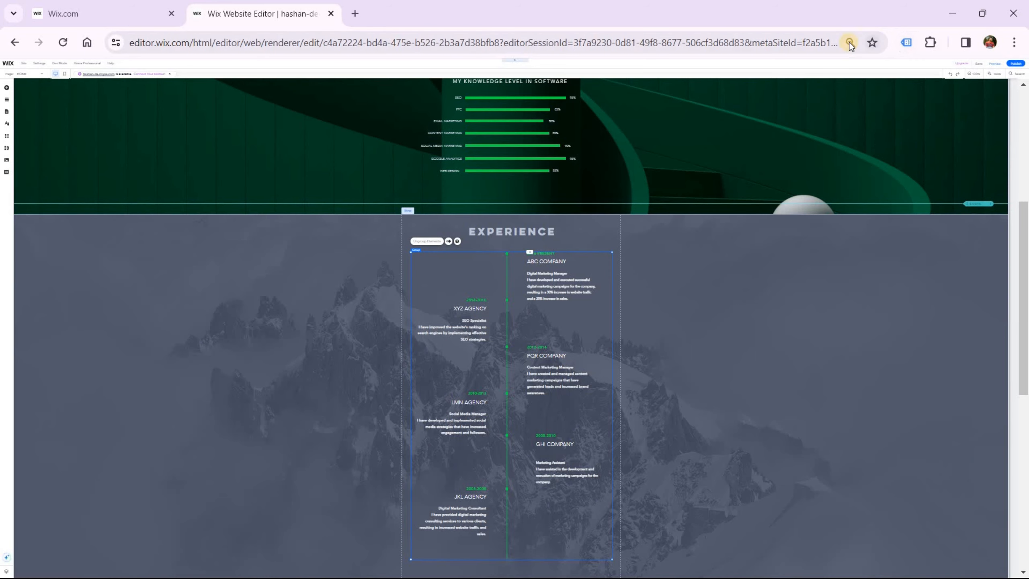
Reset browser zoom to 100%, ungroup the timeline, and select the 2016-PRESENT date text
{"action": "key", "text": "ctrl+0"}
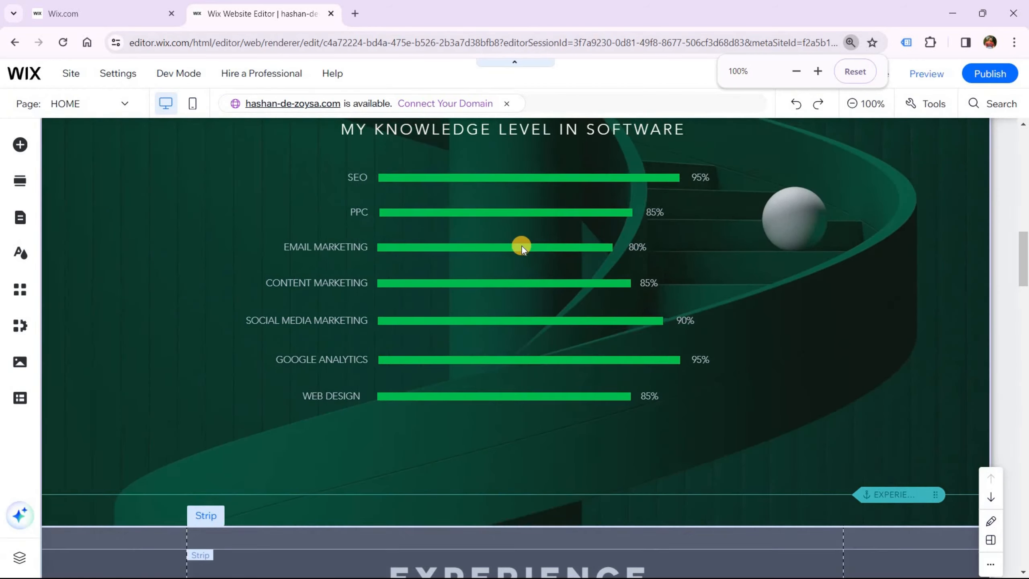
{"action": "scroll", "coordinate": [314, 204], "scroll_direction": "down", "scroll_amount": 6}
{"action": "scroll", "coordinate": [315, 223], "scroll_direction": "up", "scroll_amount": 3}
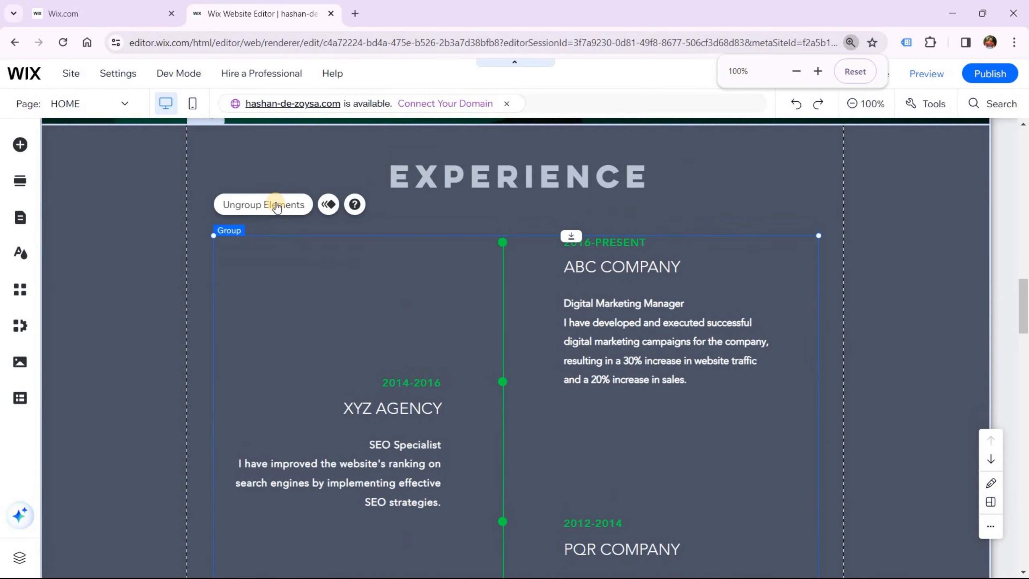
{"action": "left_click", "coordinate": [276, 205]}
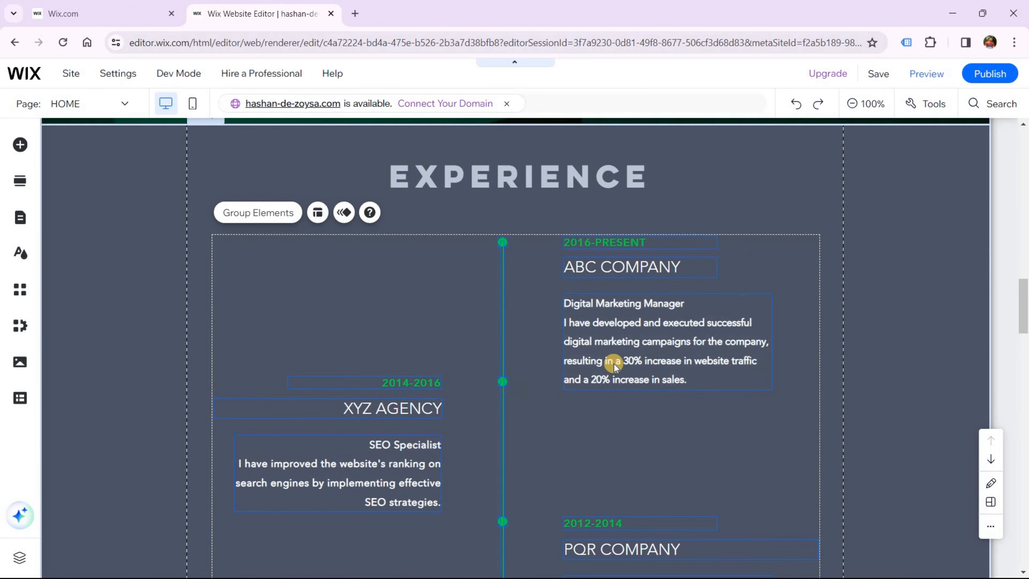
{"action": "scroll", "coordinate": [614, 364], "scroll_direction": "down", "scroll_amount": 2}
{"action": "left_click", "coordinate": [550, 351]}
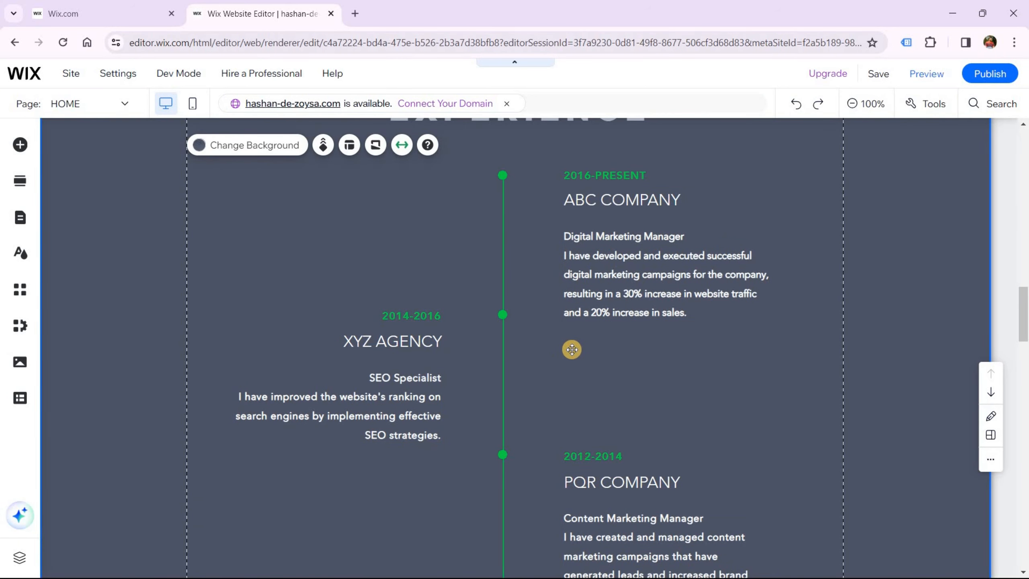
{"action": "scroll", "coordinate": [571, 348], "scroll_direction": "up", "scroll_amount": 4}
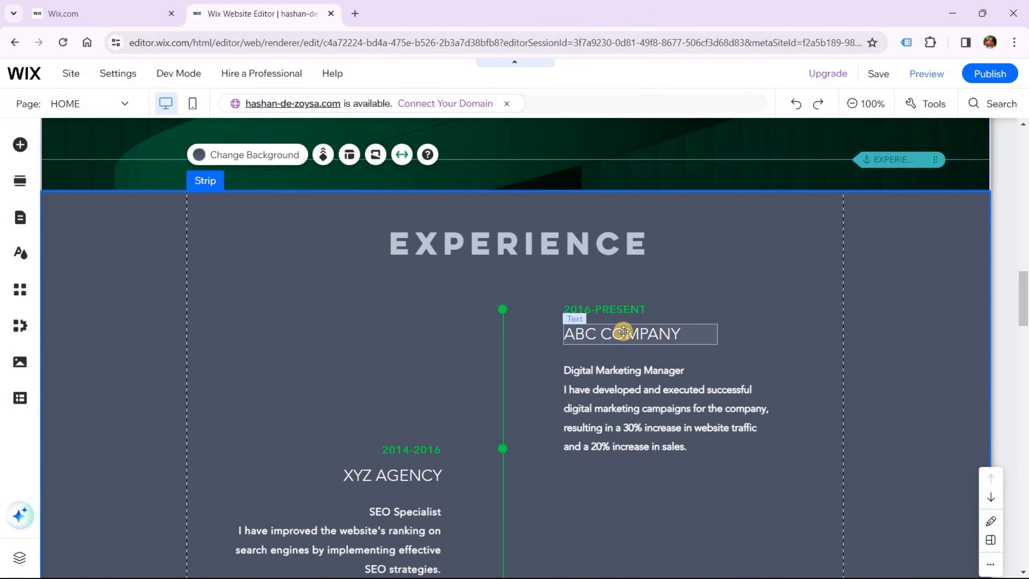
{"action": "left_click", "coordinate": [634, 305]}
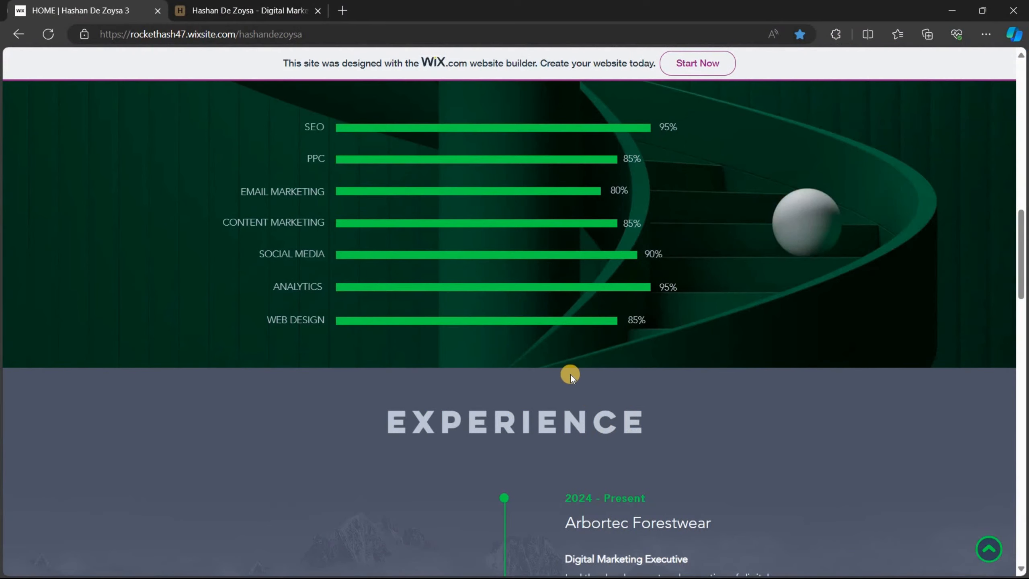
{"action": "scroll", "coordinate": [571, 375], "scroll_direction": "down", "scroll_amount": 3}
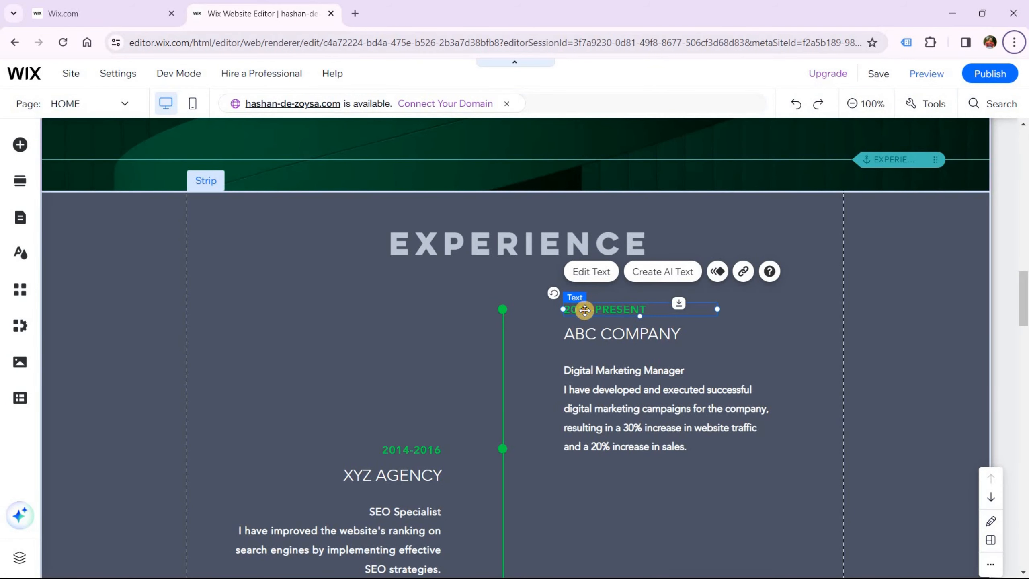
Copy 'Arbortec Forestwear' from the live site and clear the ABC COMPANY placeholder
{"action": "left_click", "coordinate": [591, 271]}
{"action": "left_click", "coordinate": [577, 310]}
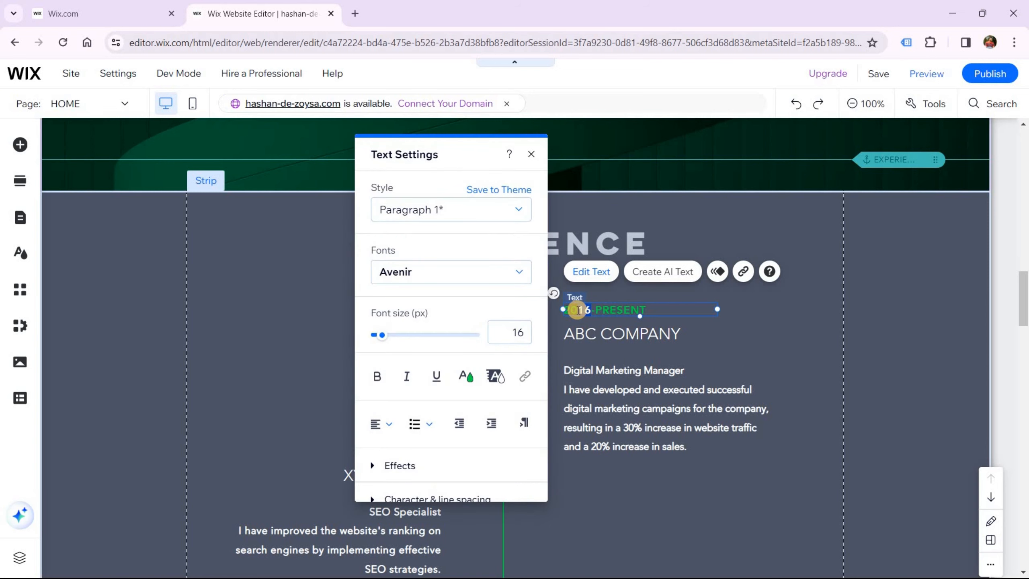
{"action": "left_click", "coordinate": [581, 335]}
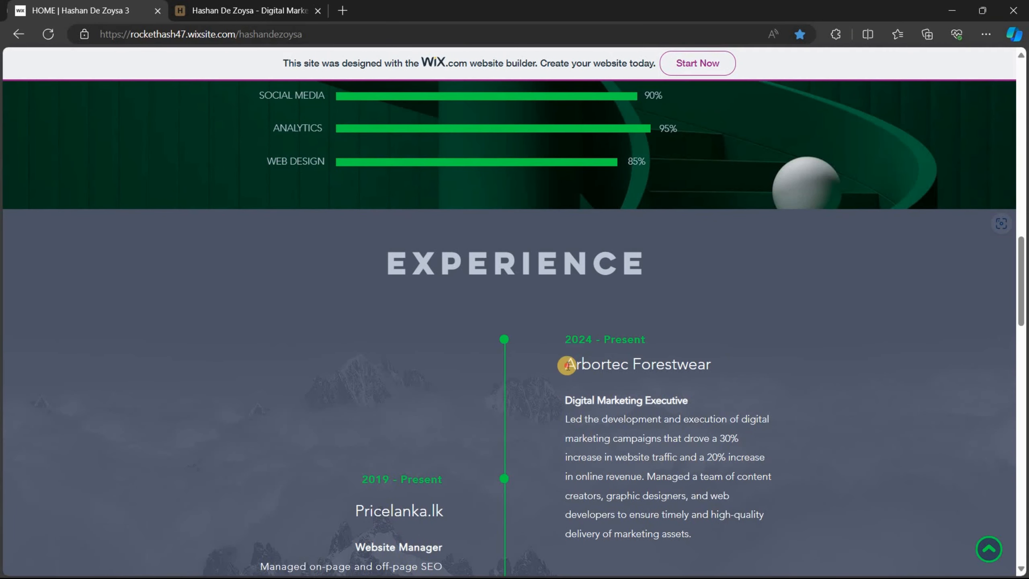
{"action": "left_click_drag", "start_coordinate": [567, 366], "coordinate": [707, 364]}
{"action": "right_click", "coordinate": [707, 364]}
{"action": "left_click", "coordinate": [724, 135]}
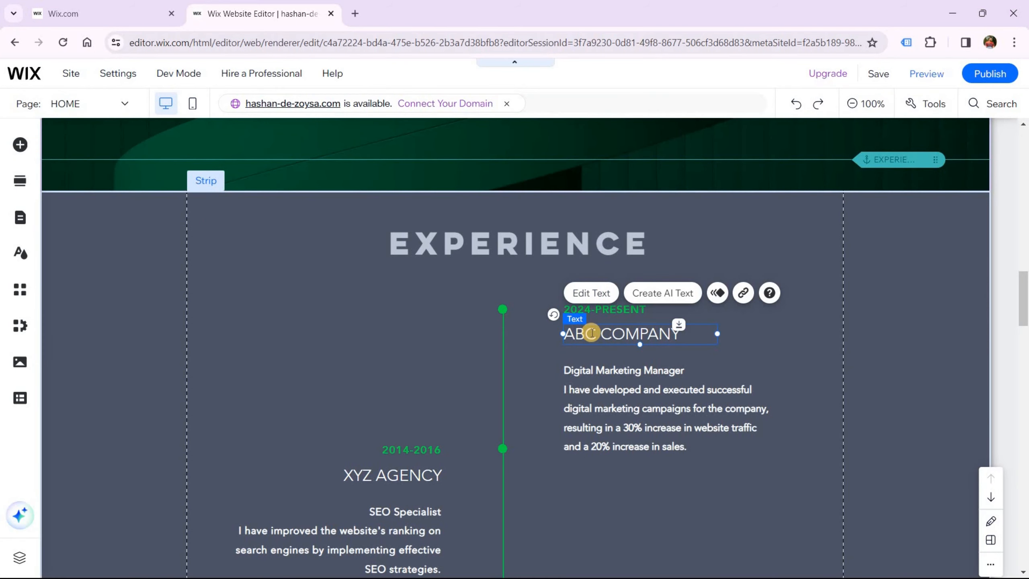
{"action": "double_click", "coordinate": [591, 331]}
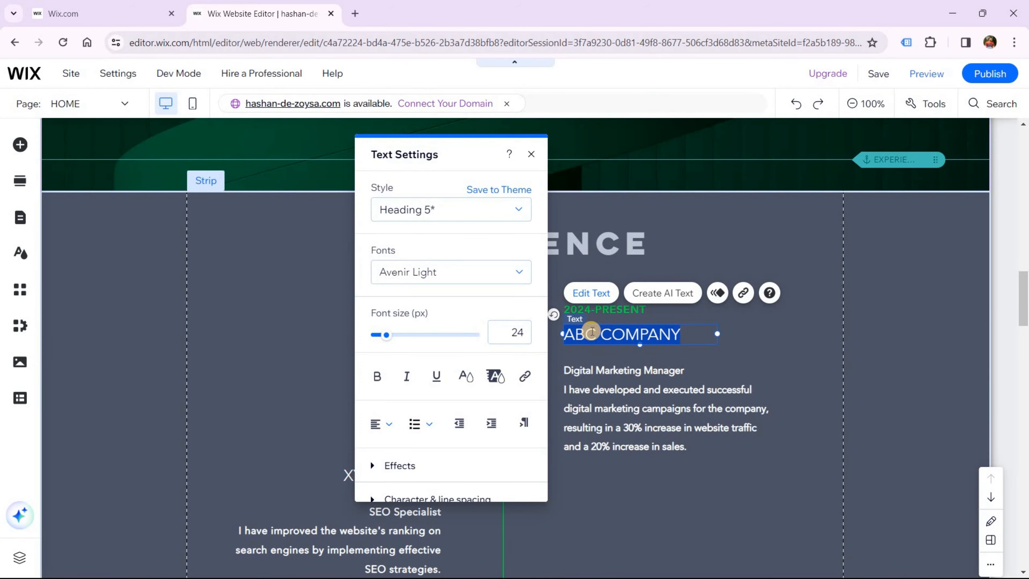
{"action": "key", "text": "BackSpace"}
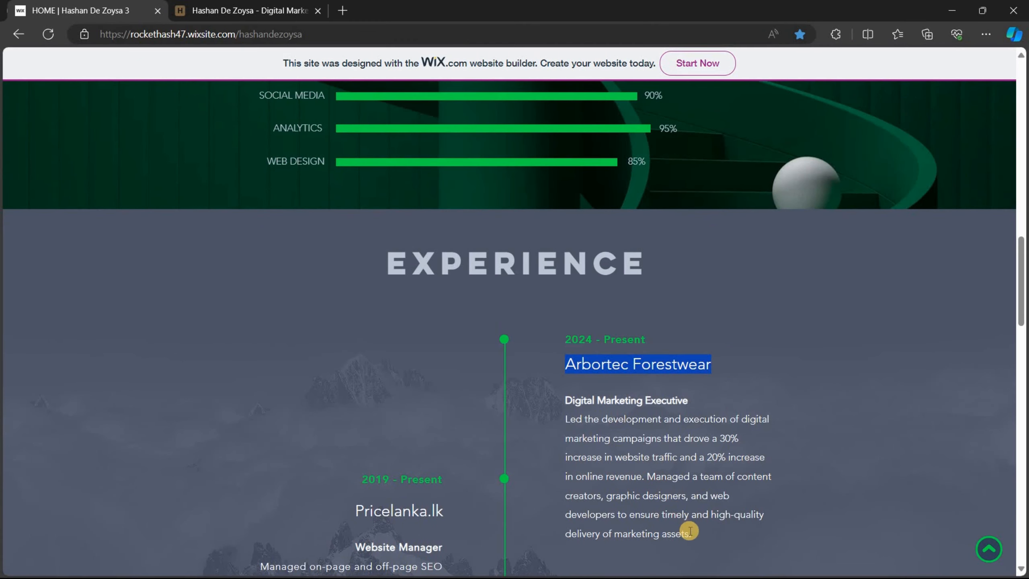
Copy the Digital Marketing Executive title and description from the live site into the entry
{"action": "left_click_drag", "start_coordinate": [690, 531], "coordinate": [567, 402]}
{"action": "right_click", "coordinate": [566, 402]}
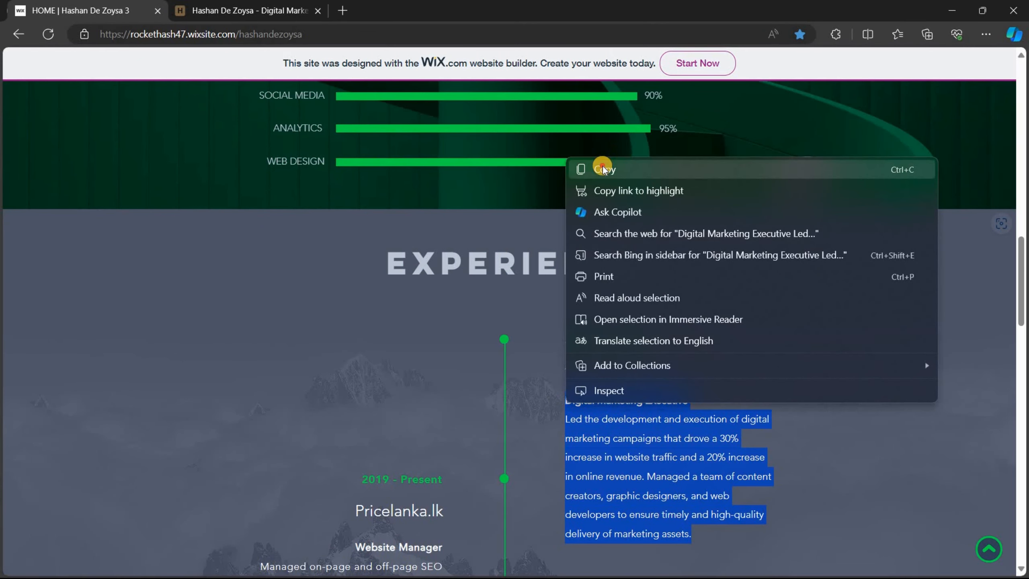
{"action": "left_click", "coordinate": [603, 168]}
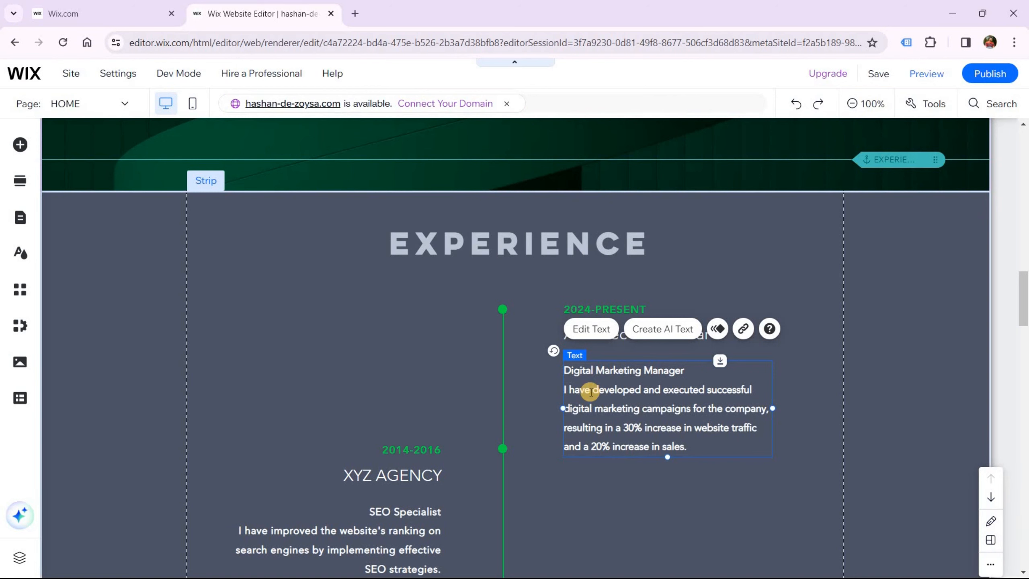
{"action": "double_click", "coordinate": [591, 391]}
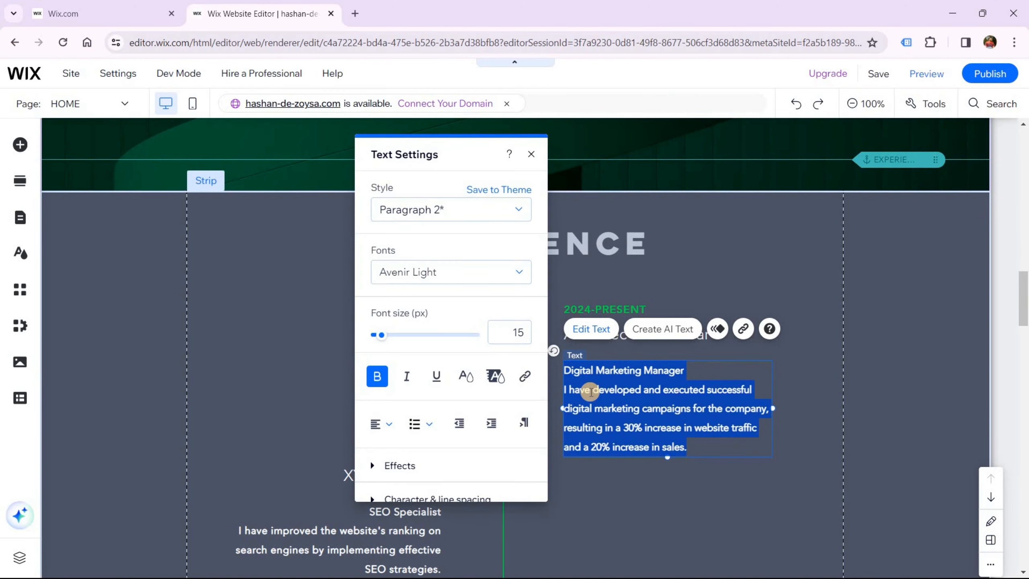
{"action": "key", "text": "ctrl+v"}
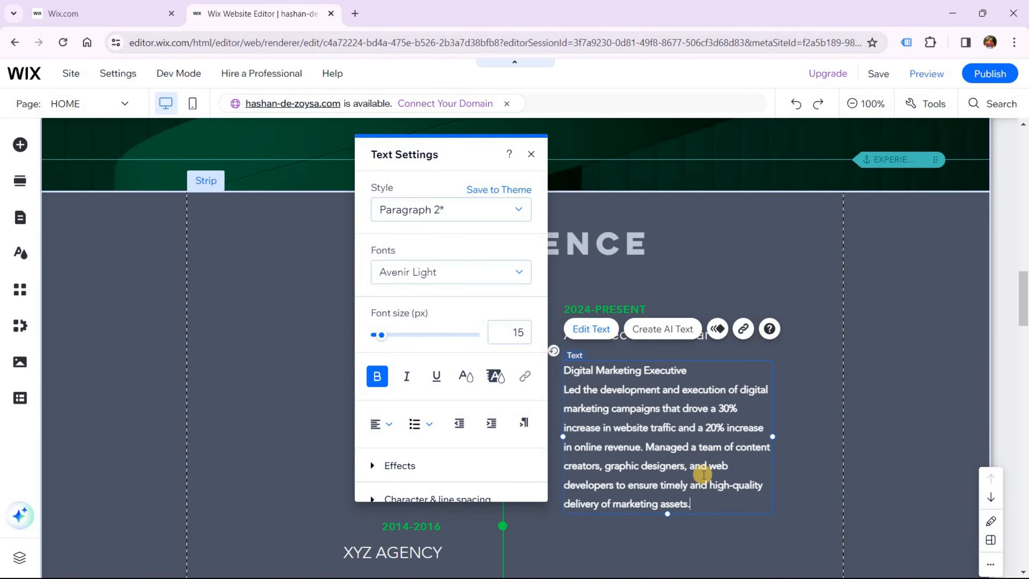
Remove bold from the Arbortec job description text, keeping only the title bold
{"action": "left_click_drag", "start_coordinate": [666, 491], "coordinate": [564, 391]}
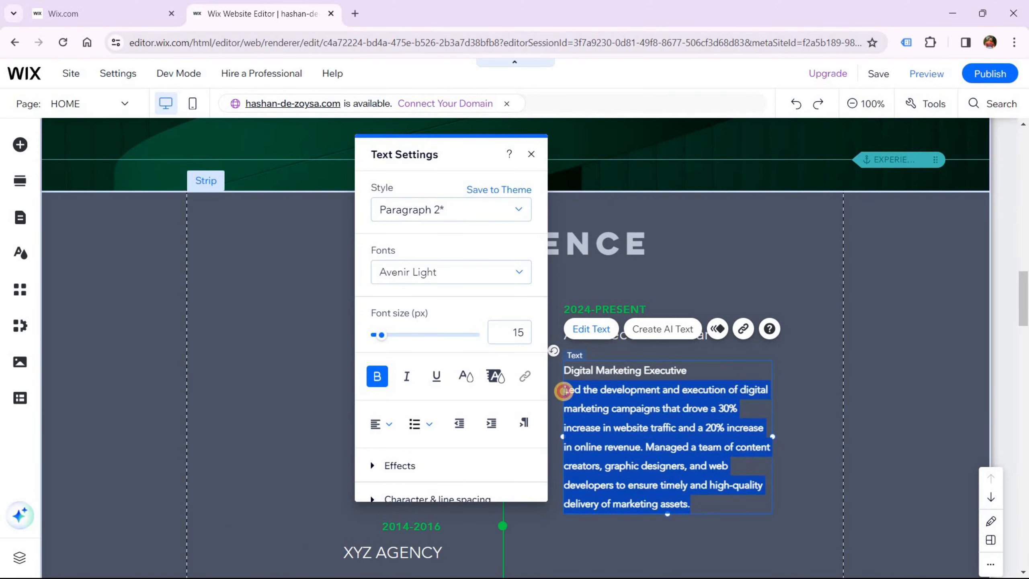
{"action": "left_click", "coordinate": [377, 377]}
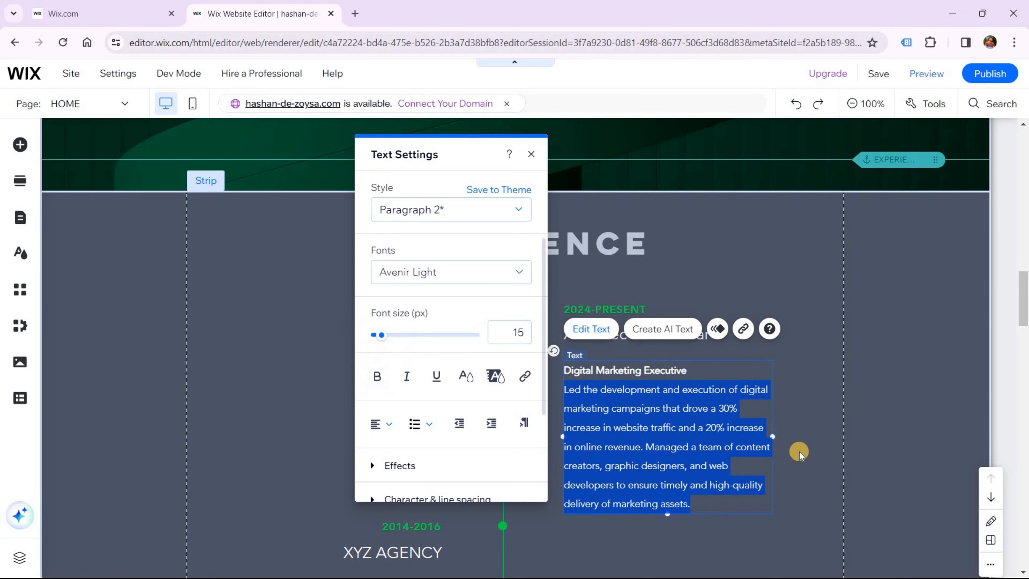
{"action": "left_click", "coordinate": [724, 516]}
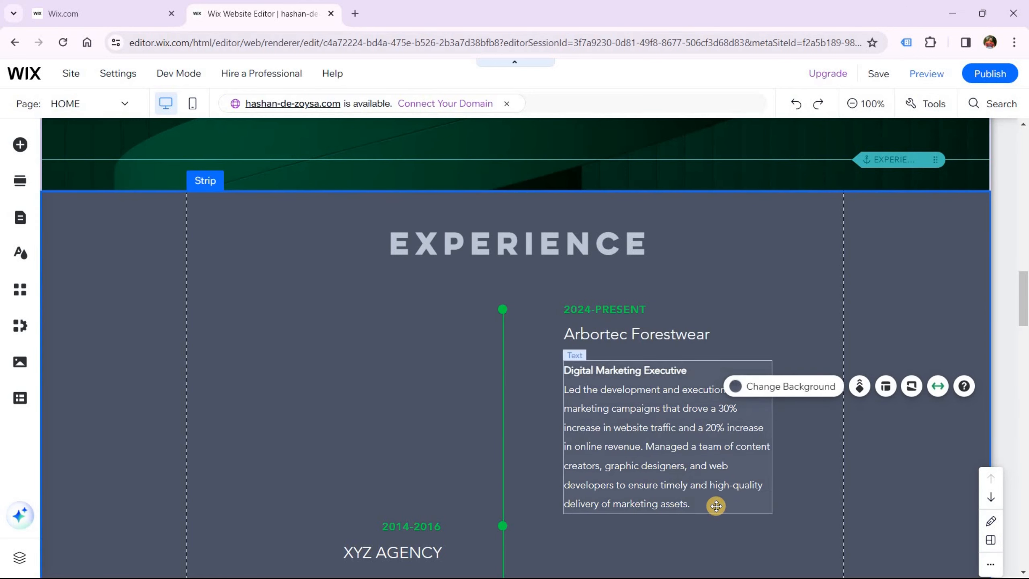
{"action": "scroll", "coordinate": [654, 250], "scroll_direction": "down", "scroll_amount": 2}
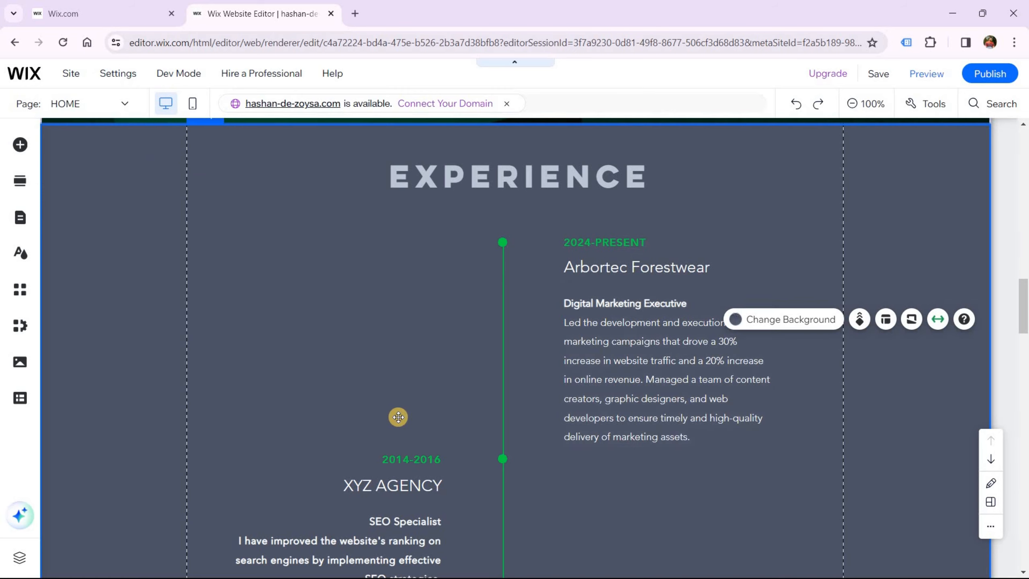
Scroll down to the Experience fields for the Arbortec Forestwear and 2014-2016 entries
{"action": "scroll", "coordinate": [666, 316], "scroll_direction": "down", "scroll_amount": 3}
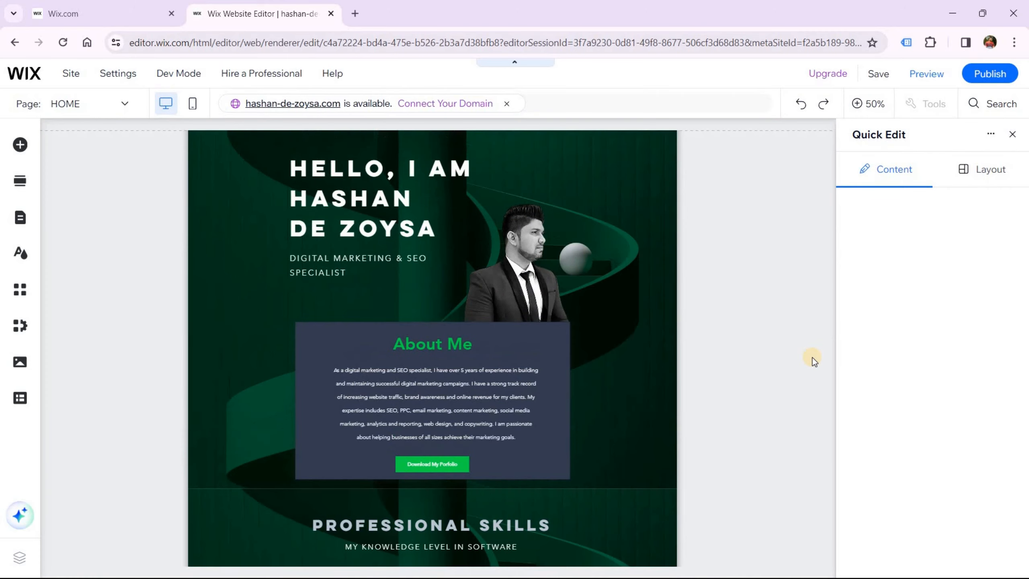
{"action": "scroll", "coordinate": [931, 400], "scroll_direction": "down", "scroll_amount": 15}
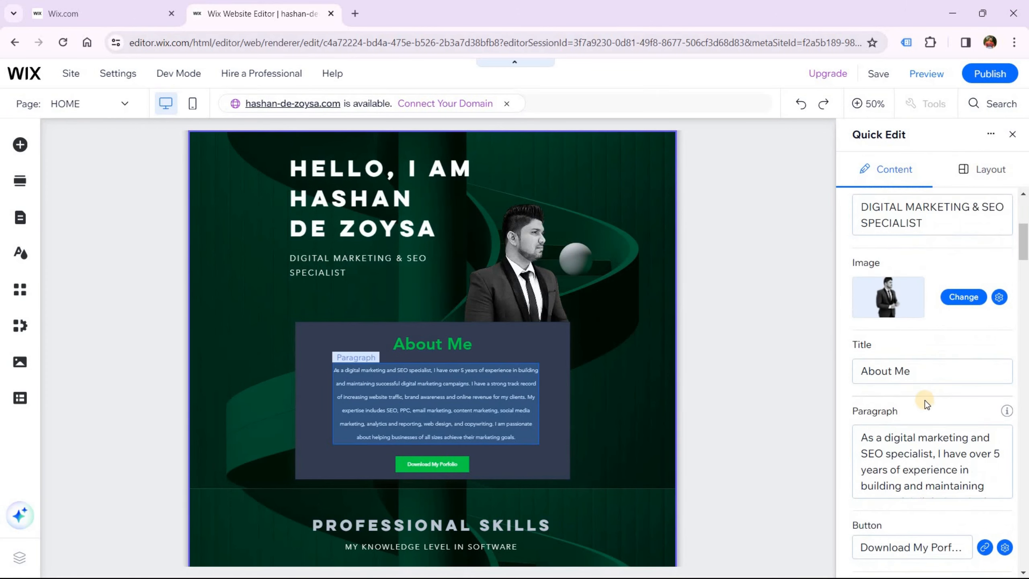
{"action": "scroll", "coordinate": [924, 401], "scroll_direction": "down", "scroll_amount": 5}
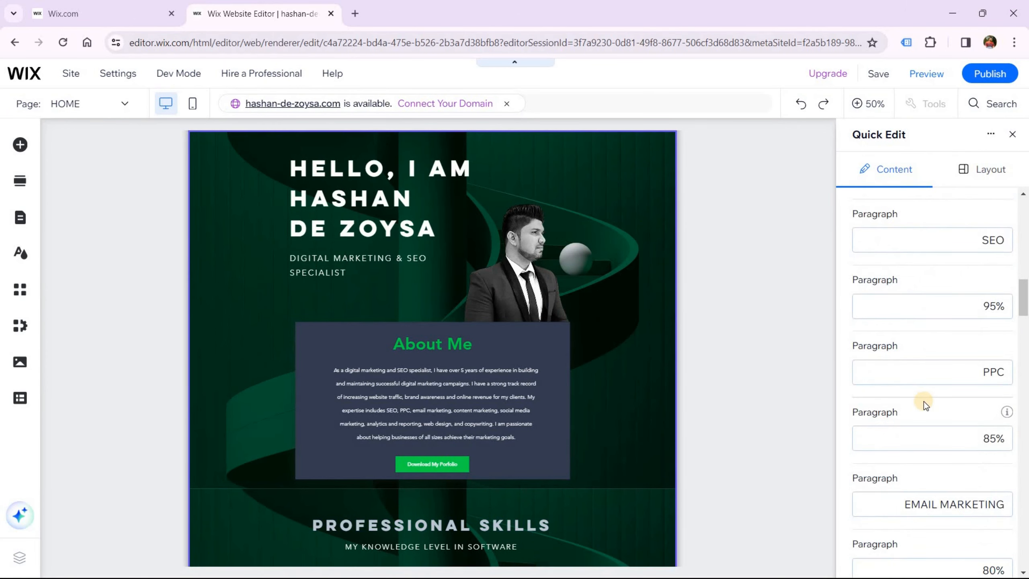
{"action": "scroll", "coordinate": [924, 401], "scroll_direction": "down", "scroll_amount": 5}
{"action": "scroll", "coordinate": [924, 401], "scroll_direction": "down", "scroll_amount": 10}
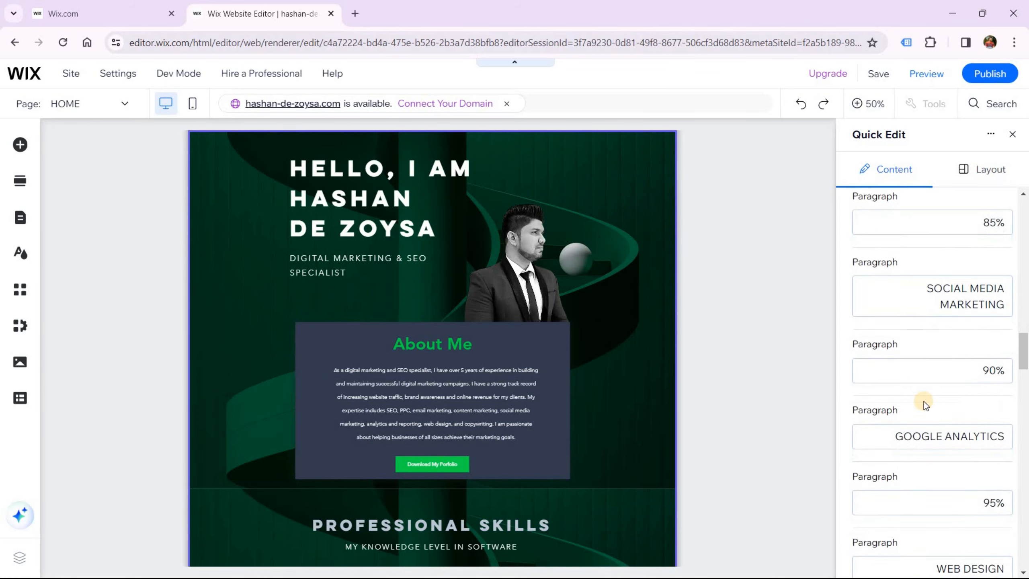
{"action": "scroll", "coordinate": [923, 401], "scroll_direction": "down", "scroll_amount": 5}
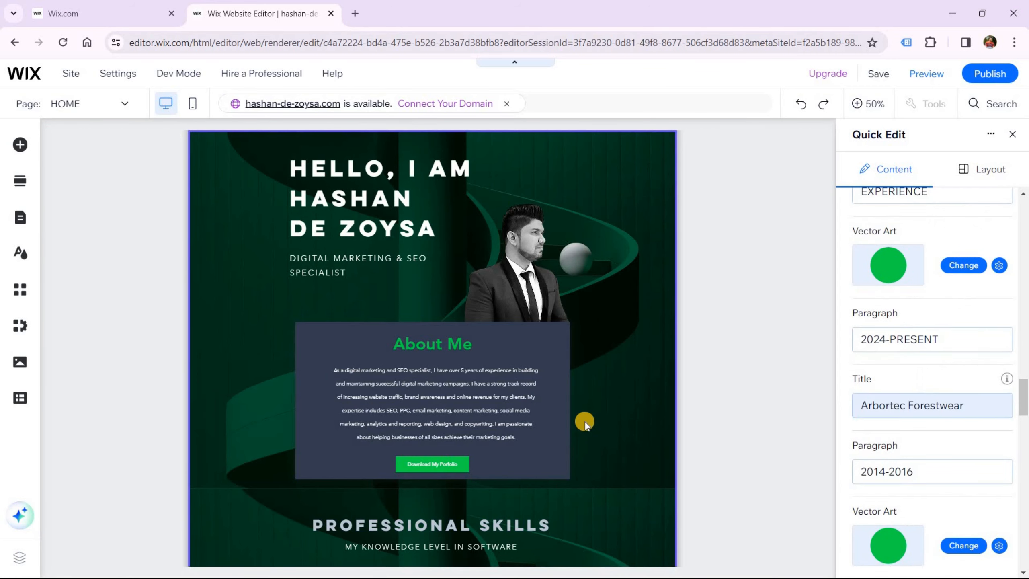
{"action": "scroll", "coordinate": [585, 422], "scroll_direction": "down", "scroll_amount": 5}
{"action": "scroll", "coordinate": [585, 421], "scroll_direction": "down", "scroll_amount": 6}
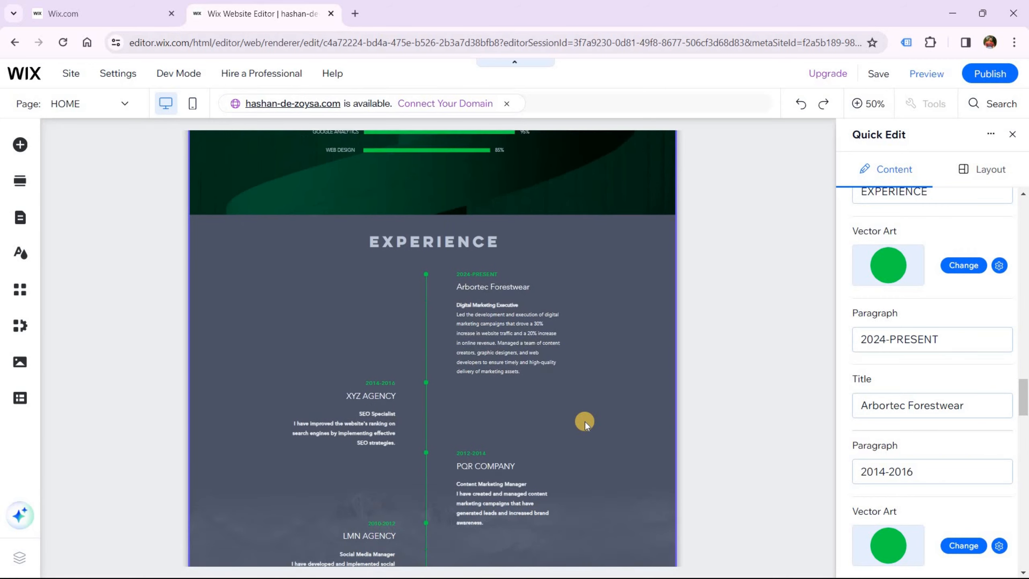
{"action": "scroll", "coordinate": [896, 423], "scroll_direction": "down", "scroll_amount": 3}
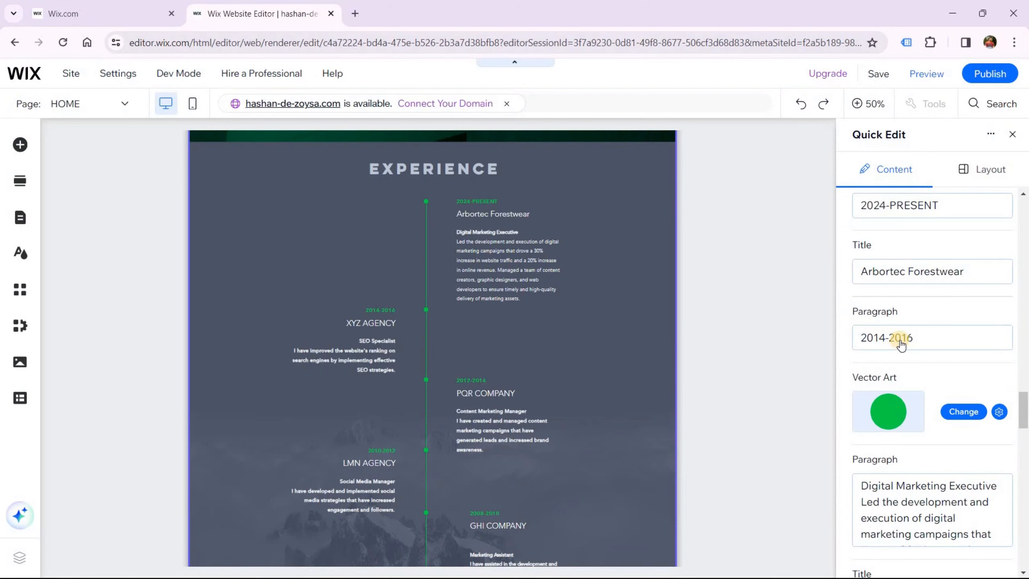
Change the second entry's date from 2014-2016 to 2019-PRESENT
{"action": "left_click", "coordinate": [908, 342]}
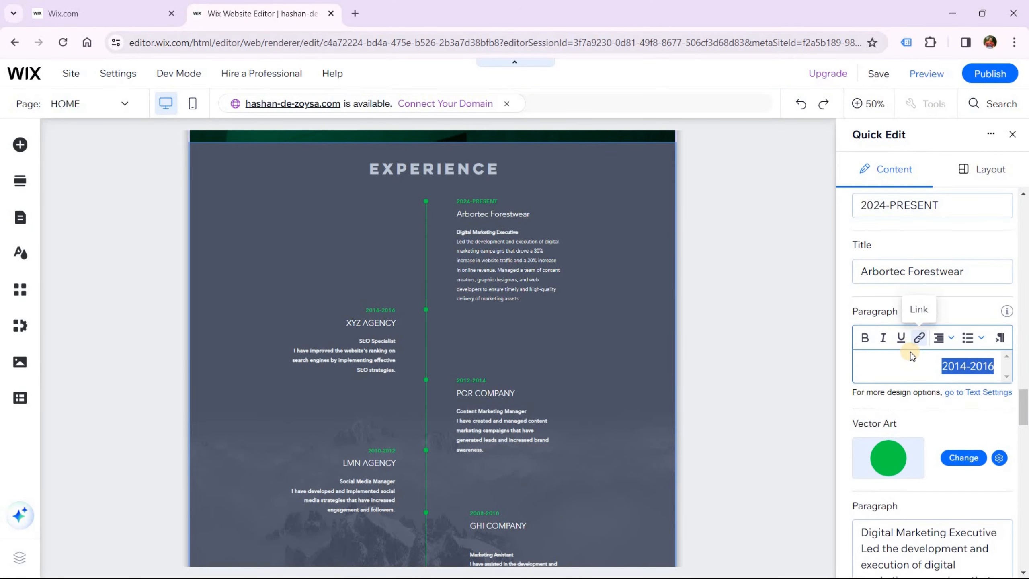
{"action": "type", "text": "2019-PRESENT"}
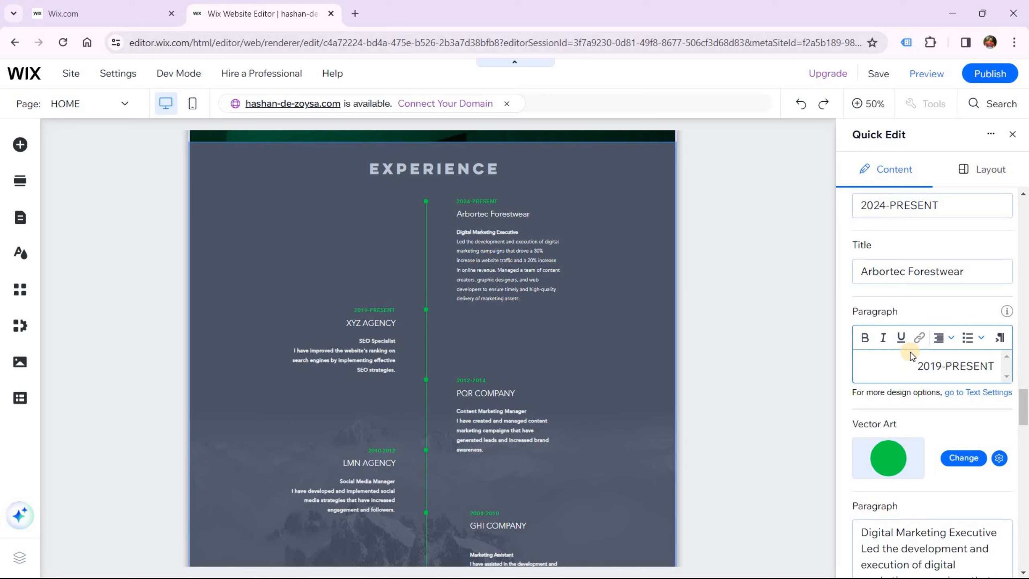
{"action": "left_click", "coordinate": [803, 375]}
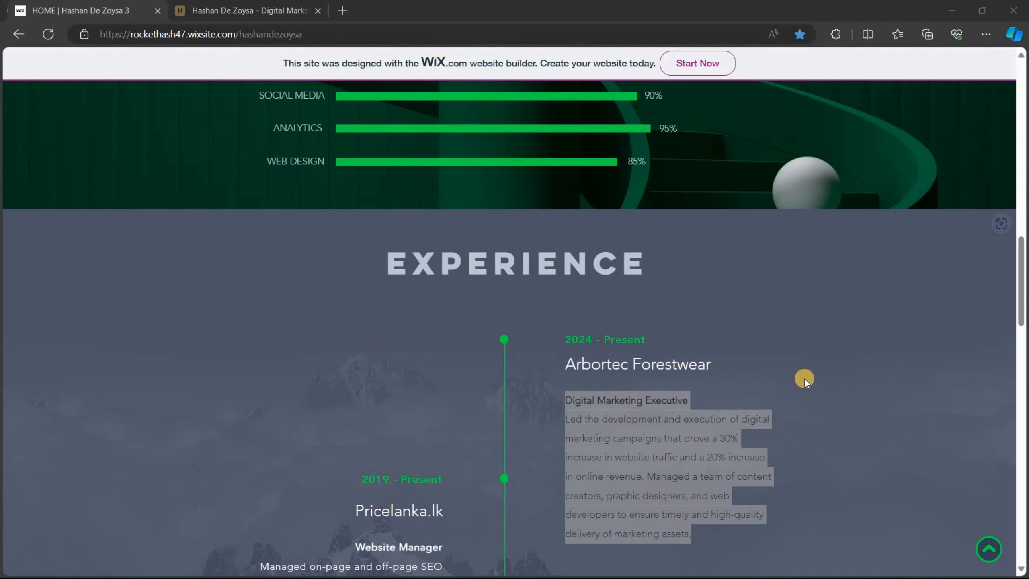
{"action": "scroll", "coordinate": [375, 418], "scroll_direction": "down", "scroll_amount": 3}
Copy 'Pricelanka.lk' from the live site and paste it over XYZ AGENCY
{"action": "left_click_drag", "start_coordinate": [353, 353], "coordinate": [432, 353]}
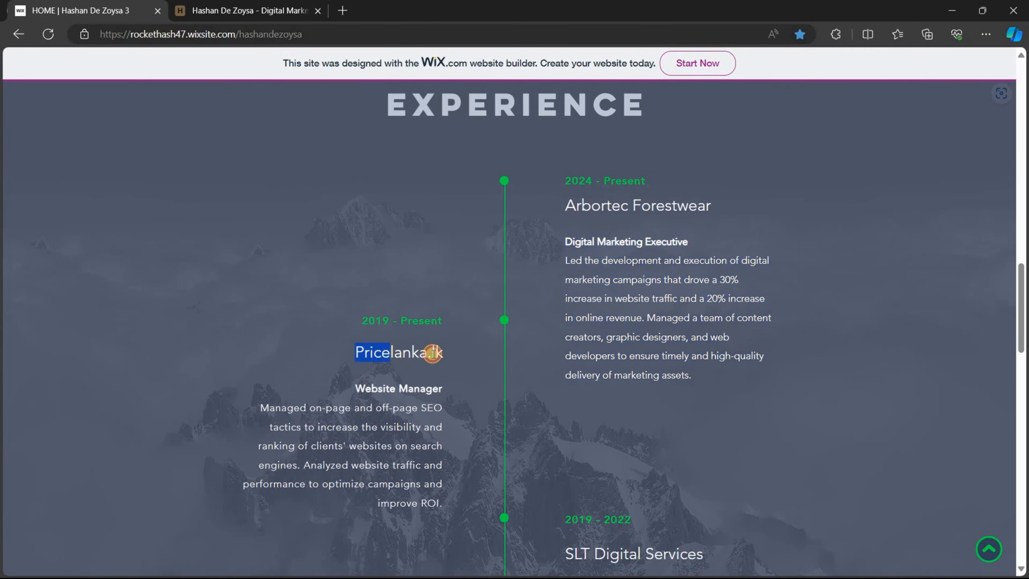
{"action": "right_click", "coordinate": [432, 355]}
{"action": "left_click", "coordinate": [478, 363]}
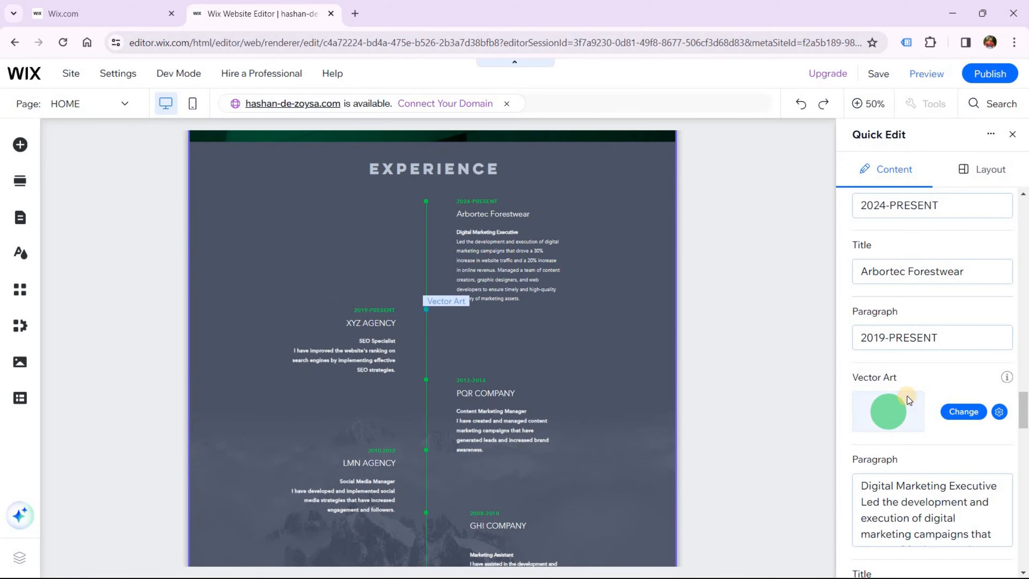
{"action": "scroll", "coordinate": [908, 397], "scroll_direction": "down", "scroll_amount": 3}
{"action": "left_click", "coordinate": [908, 397]}
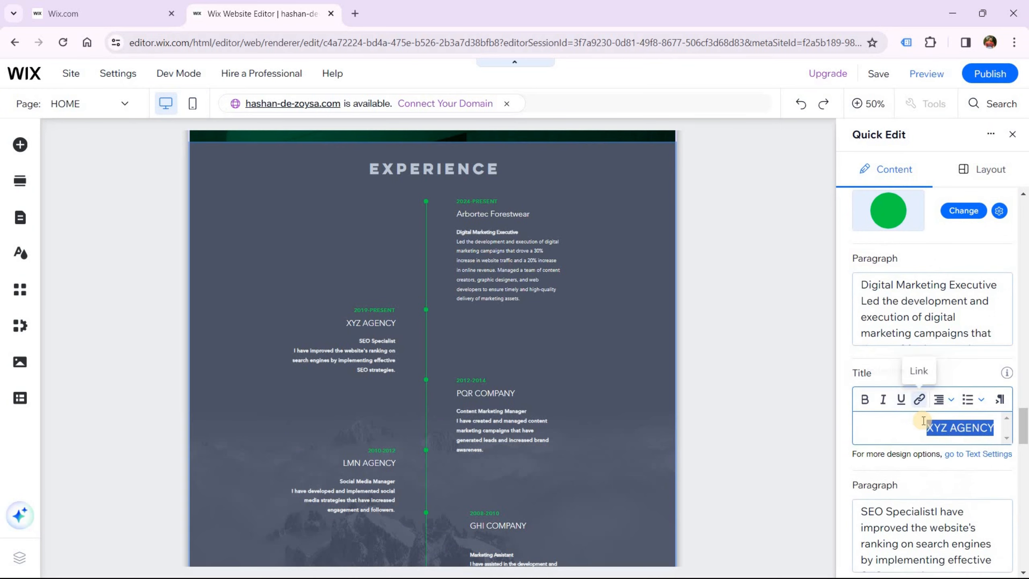
{"action": "key", "text": "ctrl+v"}
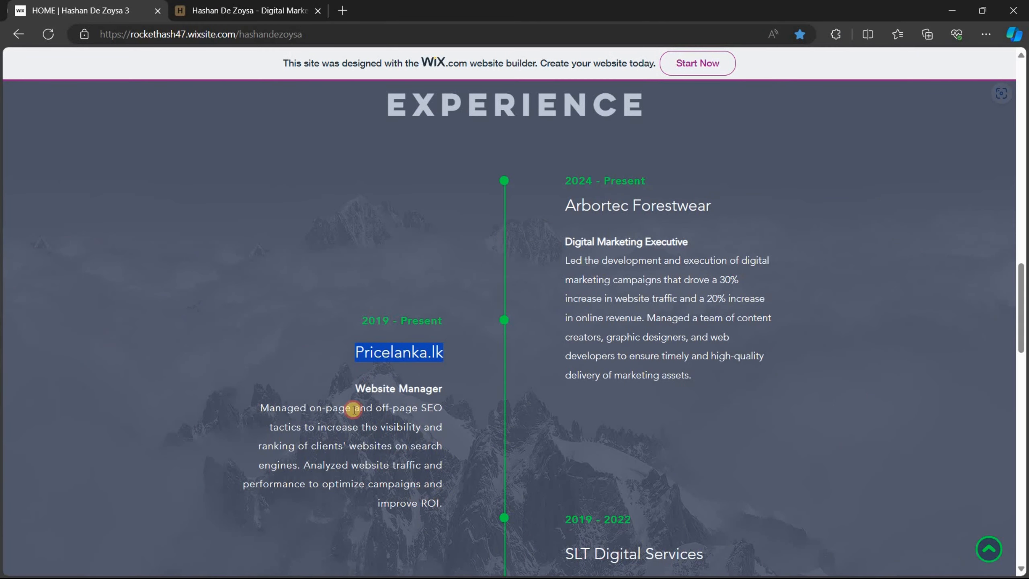
Replace the SEO Specialist description with the copied Website Manager description
{"action": "triple_click", "coordinate": [354, 408]}
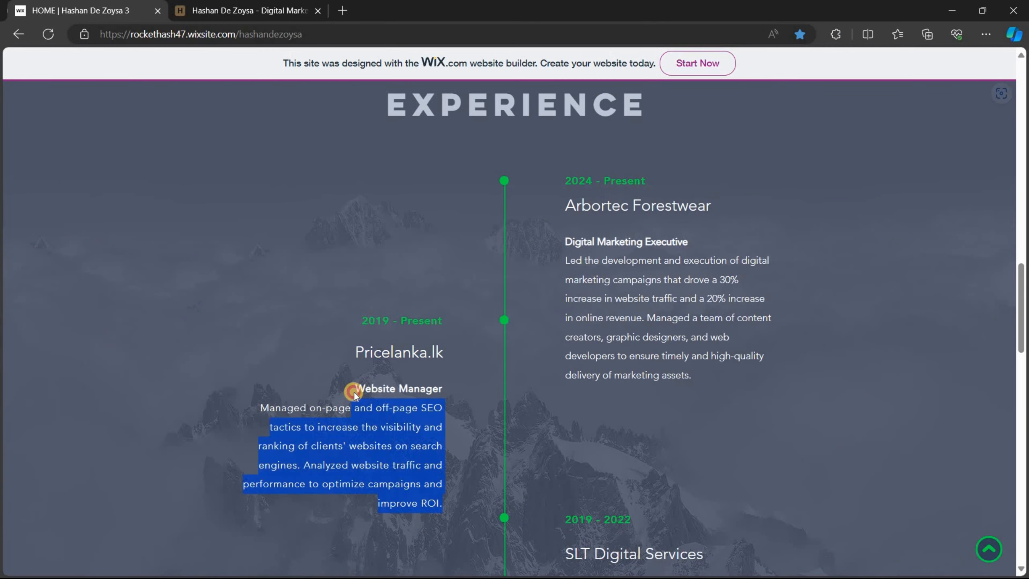
{"action": "left_click", "coordinate": [377, 355]}
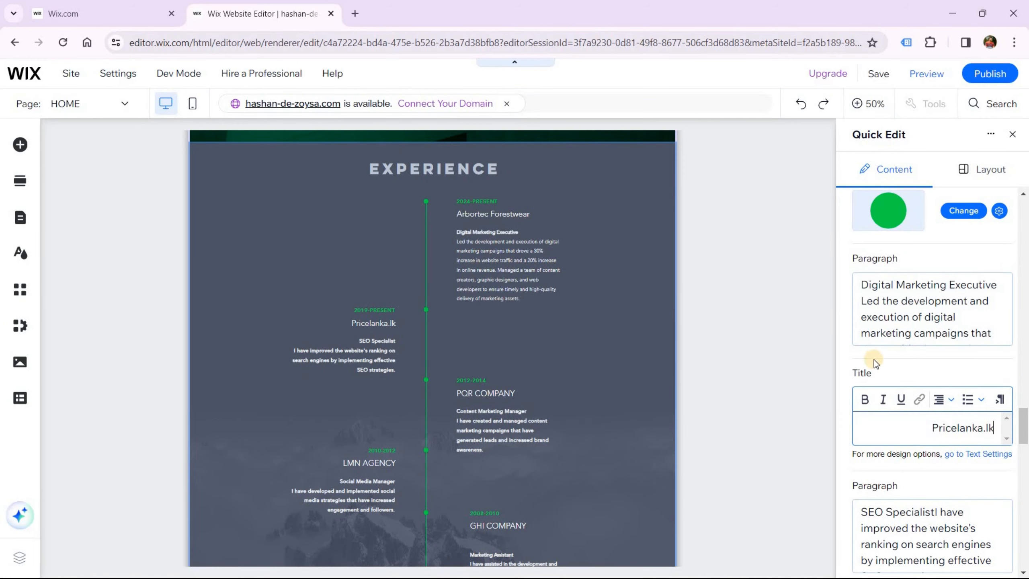
{"action": "left_click", "coordinate": [926, 321]}
{"action": "left_click", "coordinate": [908, 312]}
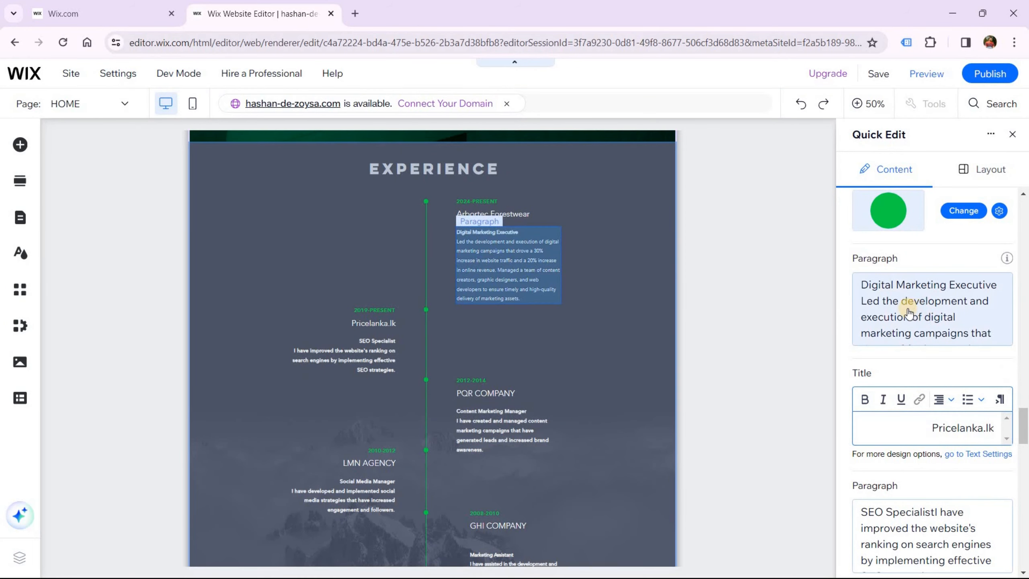
{"action": "scroll", "coordinate": [885, 506], "scroll_direction": "down", "scroll_amount": 2}
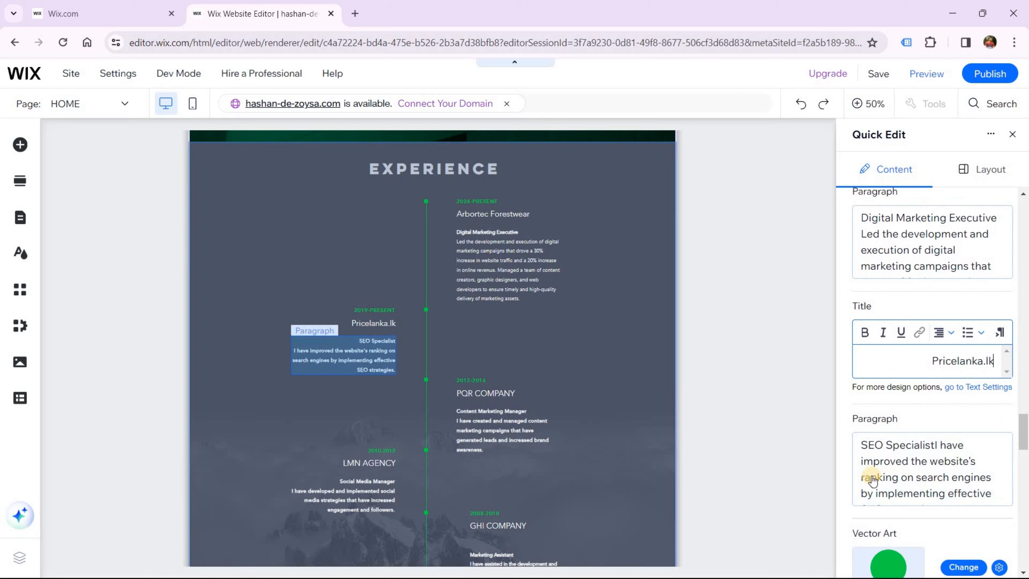
{"action": "left_click", "coordinate": [950, 486]}
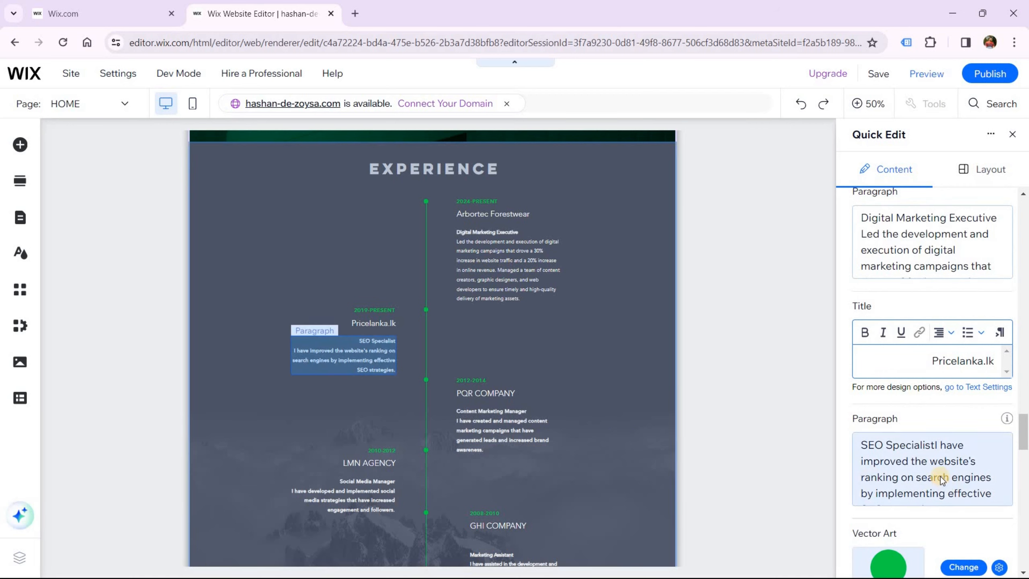
{"action": "left_click", "coordinate": [941, 481]}
{"action": "key", "text": "ctrl+v"}
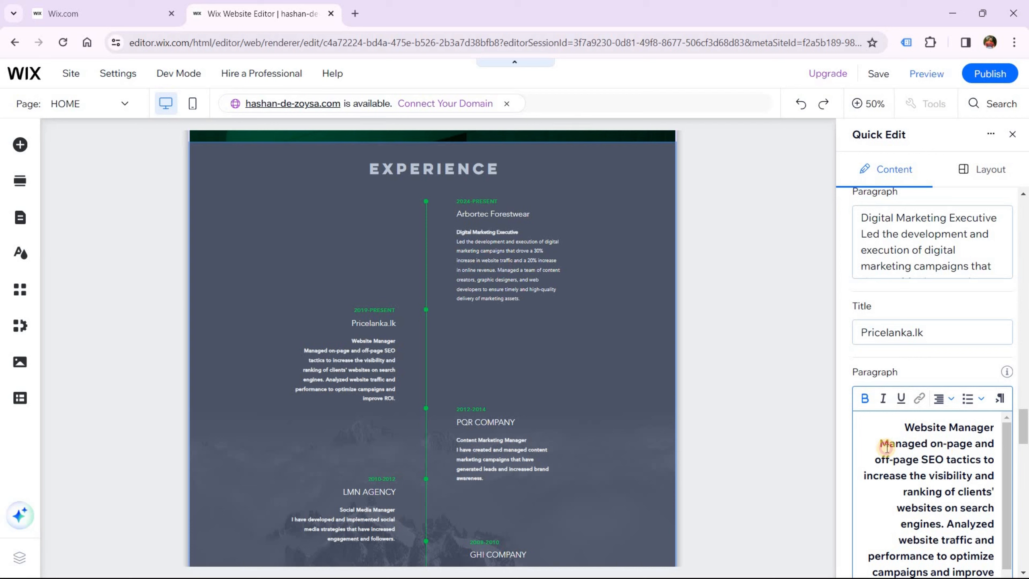
Remove bold from the description body below the Website Manager heading
{"action": "left_click_drag", "start_coordinate": [887, 446], "coordinate": [988, 572]}
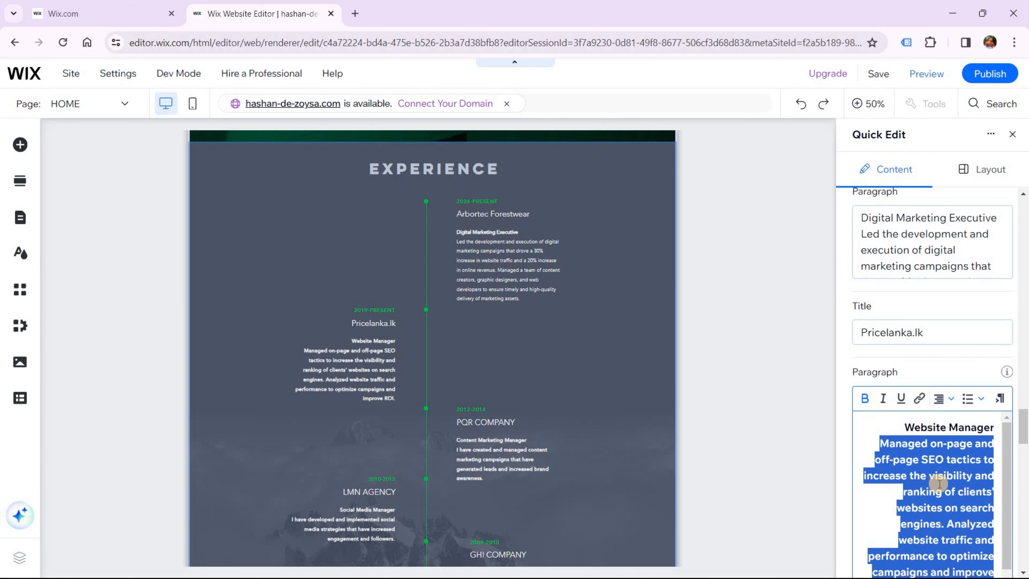
{"action": "scroll", "coordinate": [980, 543], "scroll_direction": "down", "scroll_amount": 1}
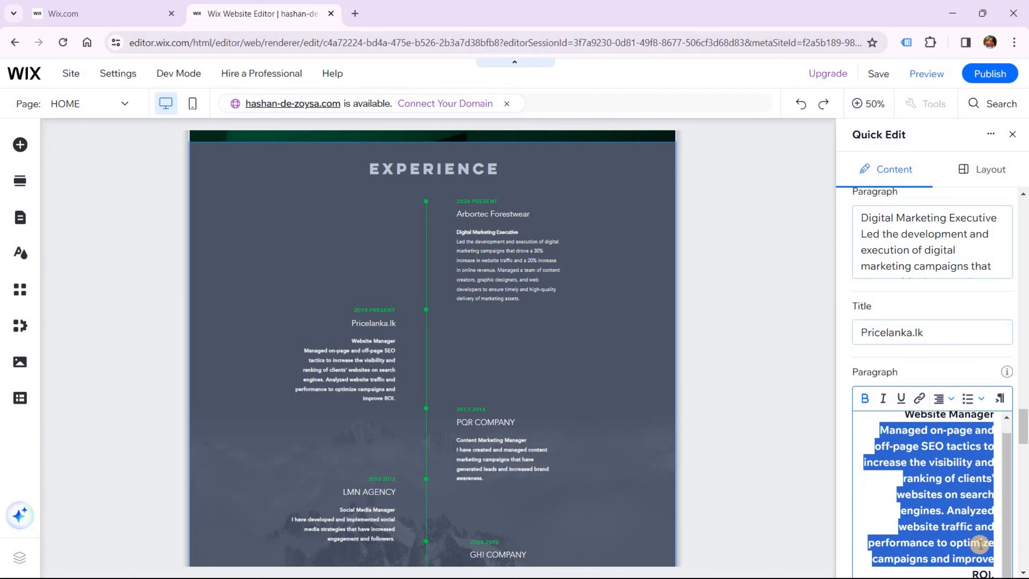
{"action": "left_click", "coordinate": [988, 573]}
{"action": "left_click_drag", "start_coordinate": [915, 452], "coordinate": [847, 420]}
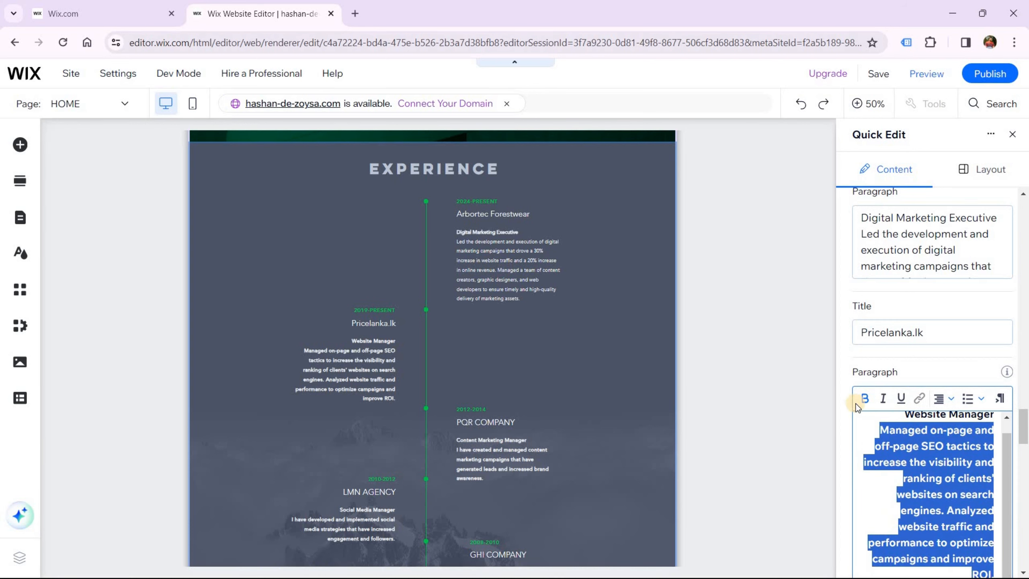
{"action": "left_click", "coordinate": [865, 399]}
{"action": "scroll", "coordinate": [886, 449], "scroll_direction": "down", "scroll_amount": 6}
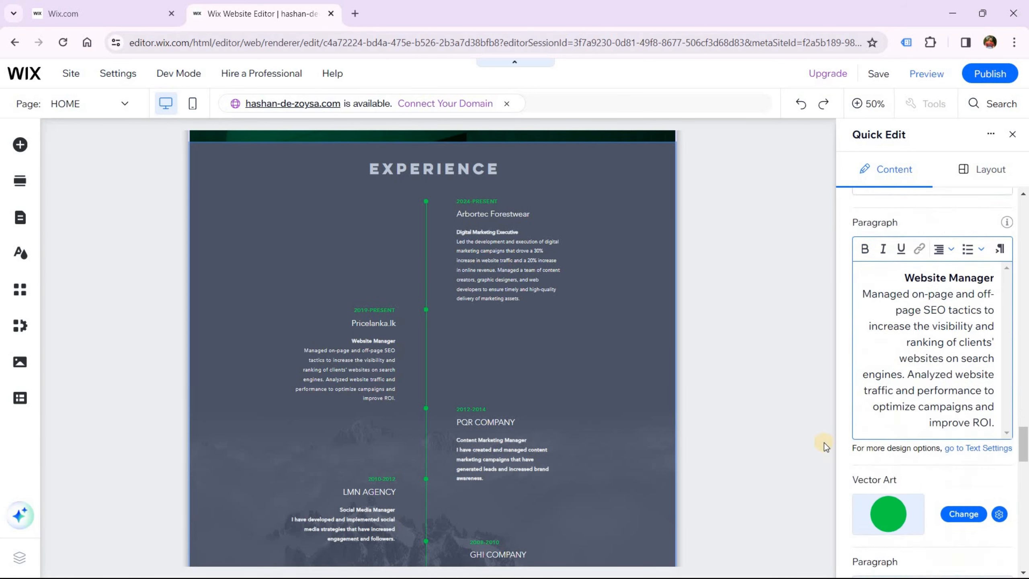
{"action": "scroll", "coordinate": [475, 381], "scroll_direction": "down", "scroll_amount": 3}
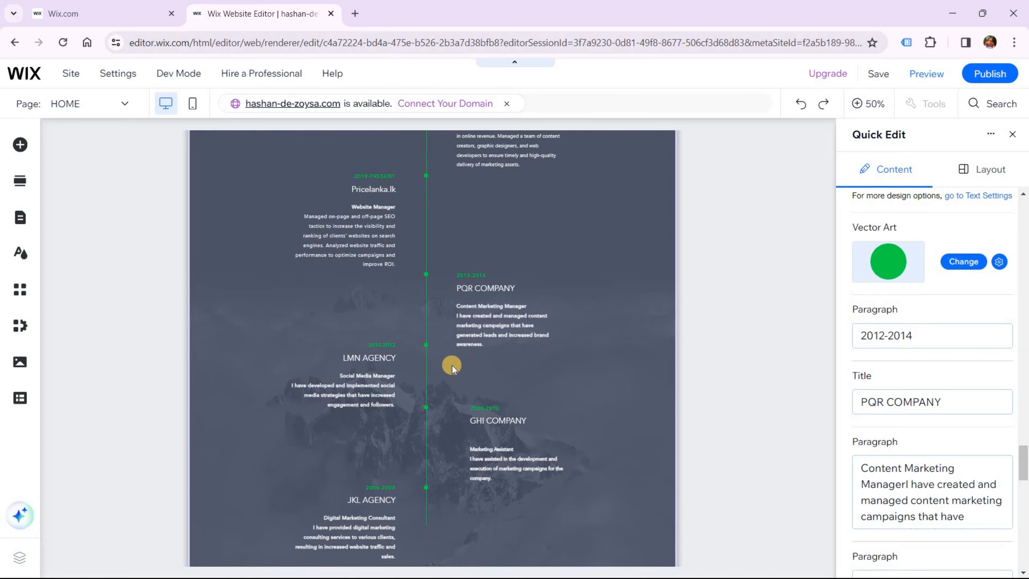
{"action": "scroll", "coordinate": [441, 422], "scroll_direction": "up", "scroll_amount": 3}
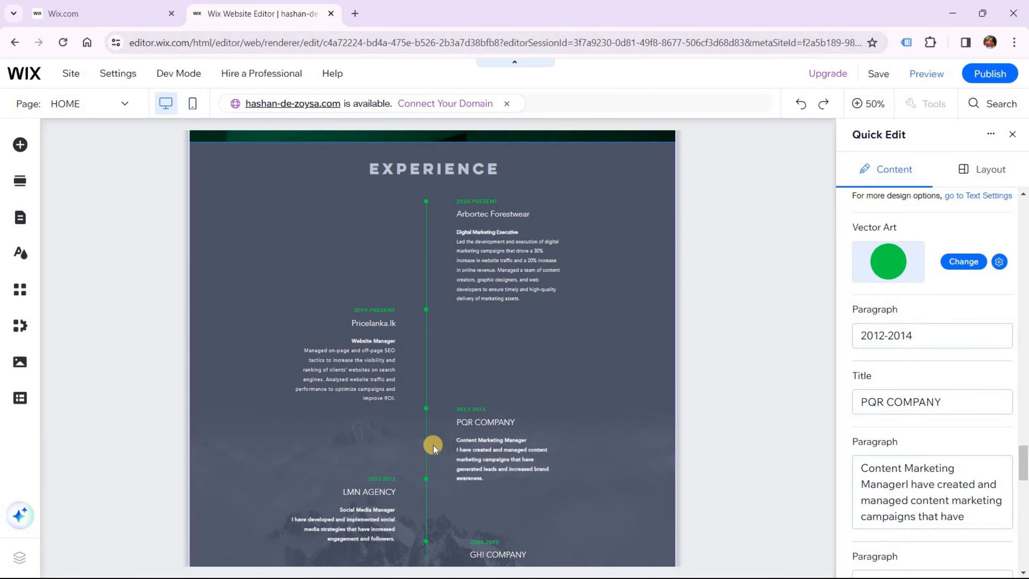
{"action": "scroll", "coordinate": [443, 453], "scroll_direction": "down", "scroll_amount": 2}
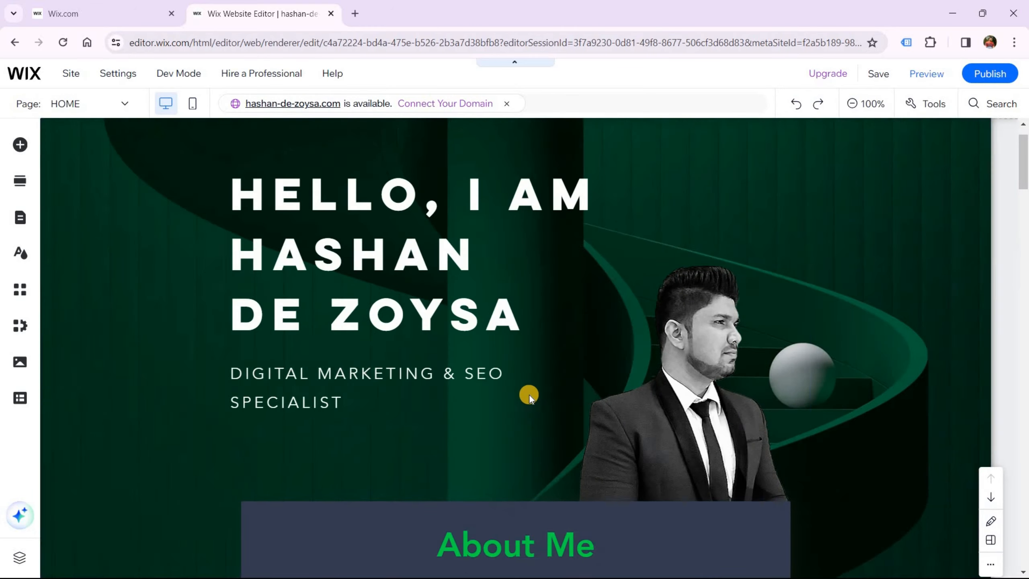
Lengthen the vertical Experience timeline line by dragging its bottom end down
{"action": "scroll", "coordinate": [529, 395], "scroll_direction": "down", "scroll_amount": 5}
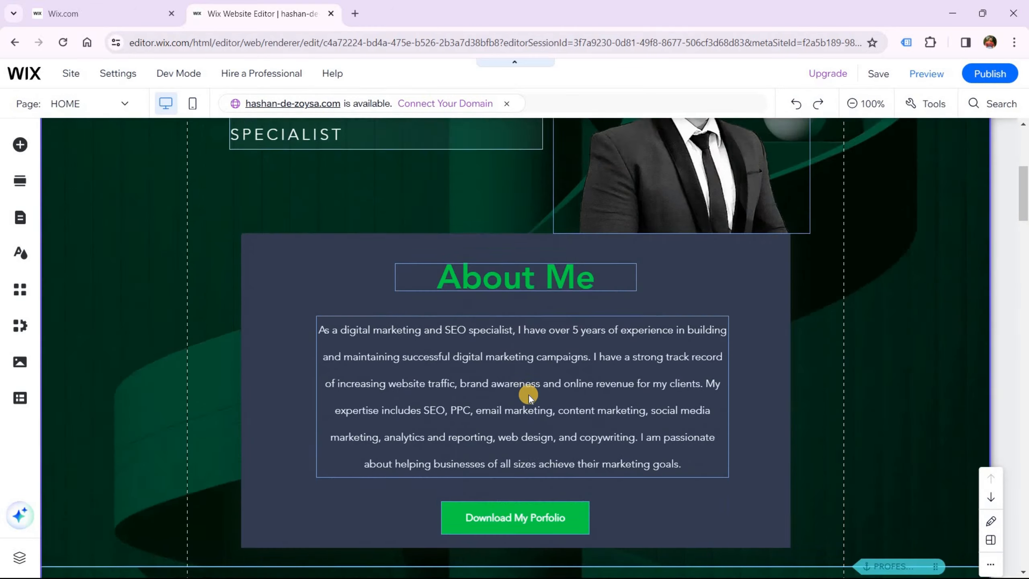
{"action": "scroll", "coordinate": [529, 394], "scroll_direction": "down", "scroll_amount": 20}
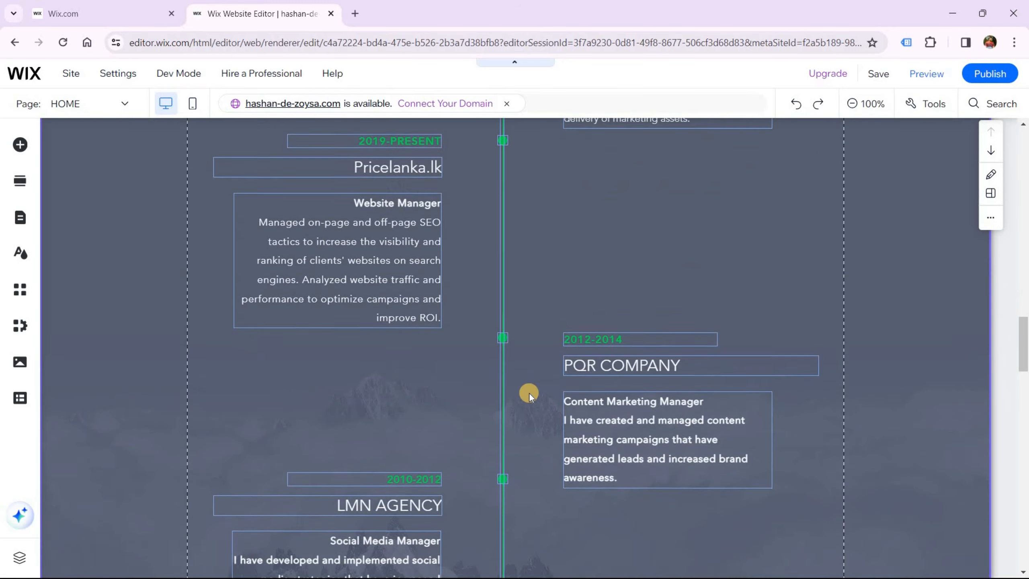
{"action": "scroll", "coordinate": [529, 395], "scroll_direction": "down", "scroll_amount": 9}
{"action": "left_click", "coordinate": [503, 362]}
{"action": "left_click_drag", "start_coordinate": [501, 373], "coordinate": [510, 470]}
Shift the Marketing Assistant and neighbouring job descriptions upward along the timeline
{"action": "scroll", "coordinate": [662, 419], "scroll_direction": "up", "scroll_amount": 3}
{"action": "left_click", "coordinate": [617, 358]}
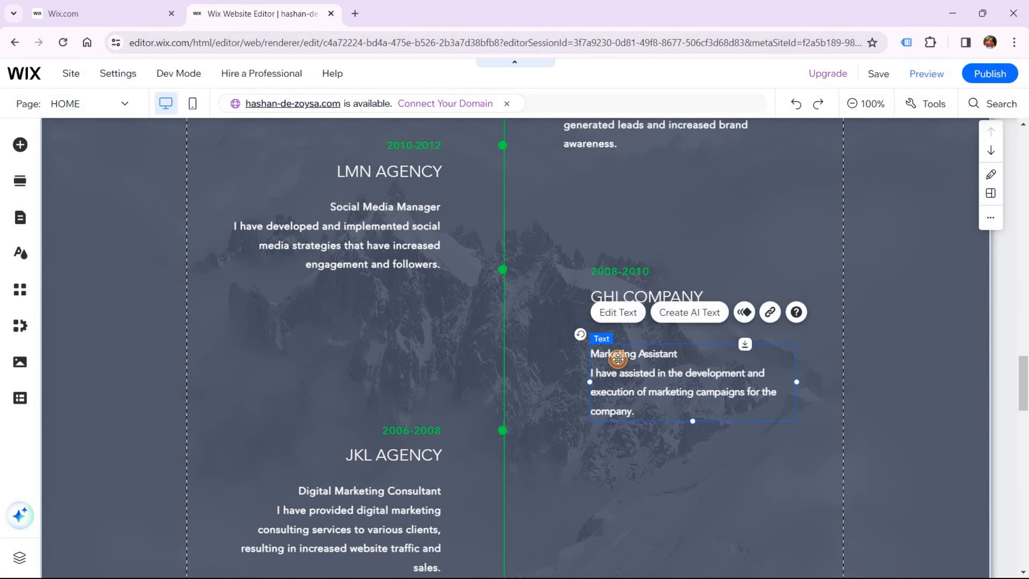
{"action": "left_click_drag", "start_coordinate": [618, 358], "coordinate": [617, 335]}
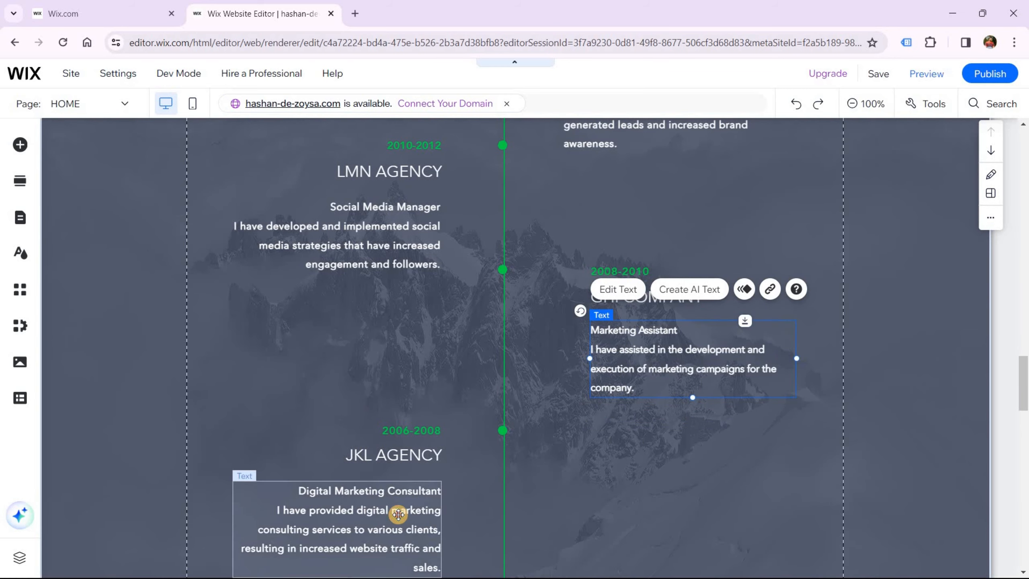
{"action": "left_click_drag", "start_coordinate": [398, 515], "coordinate": [401, 510]}
Move the EXPERIENCE anchor to line up with the section's top edge
{"action": "scroll", "coordinate": [617, 387], "scroll_direction": "up", "scroll_amount": 7}
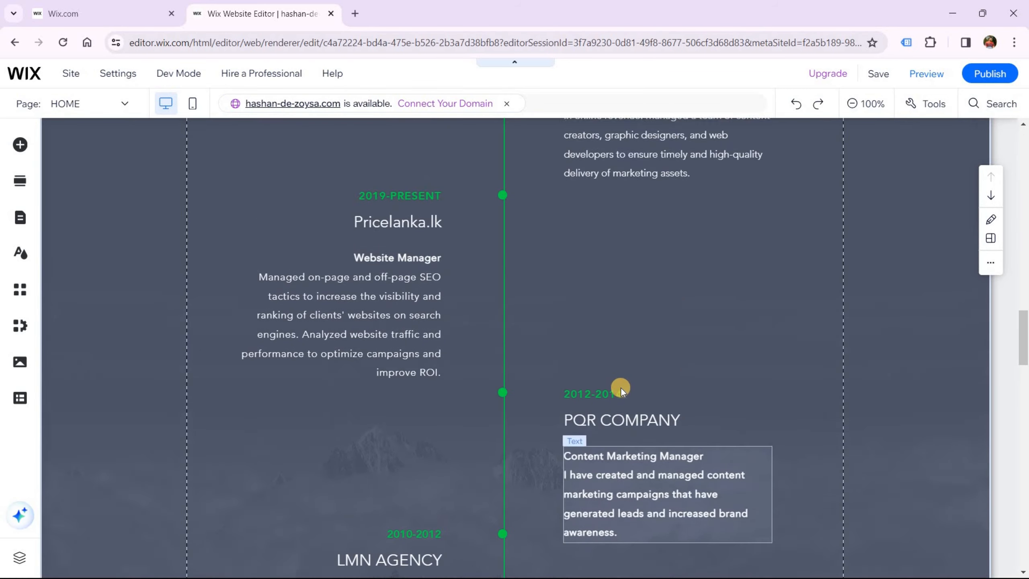
{"action": "scroll", "coordinate": [645, 385], "scroll_direction": "up", "scroll_amount": 8}
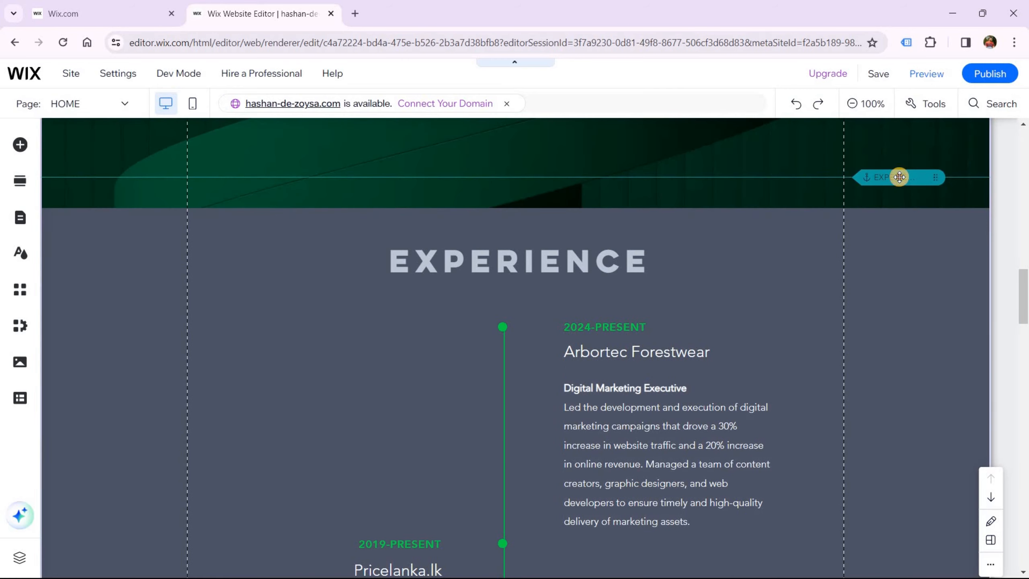
{"action": "left_click_drag", "start_coordinate": [899, 176], "coordinate": [779, 370]}
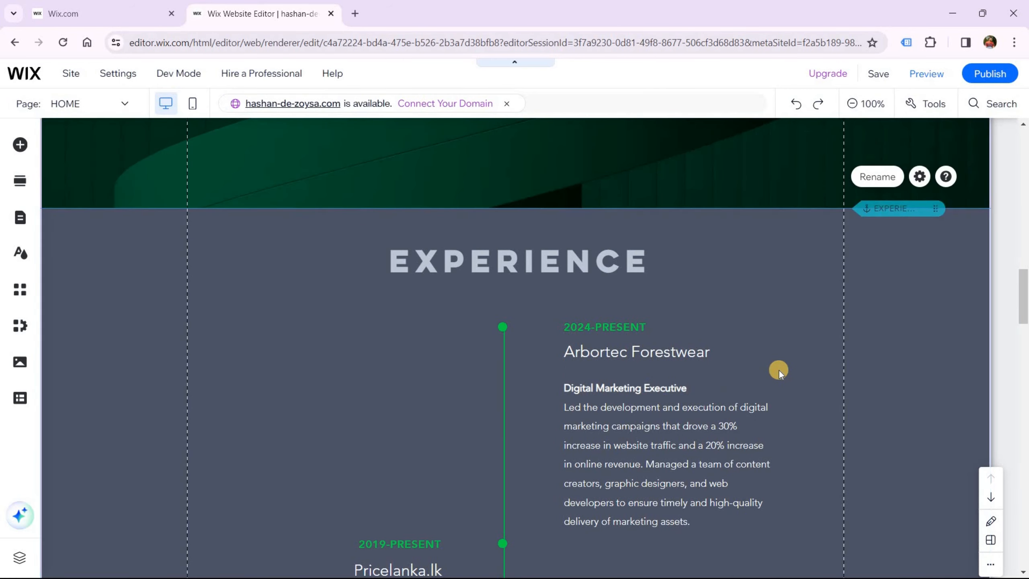
{"action": "scroll", "coordinate": [779, 370], "scroll_direction": "up", "scroll_amount": 13}
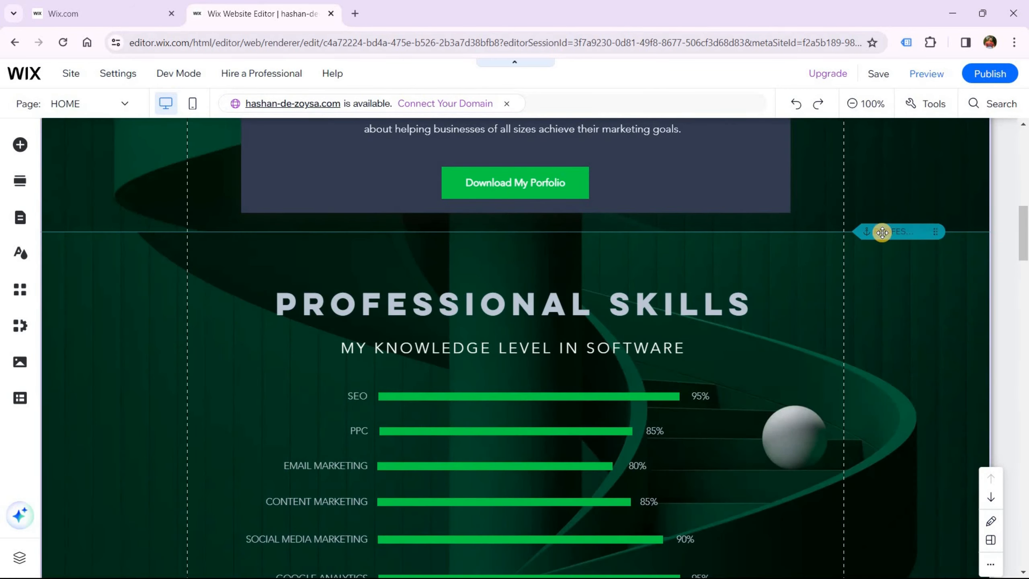
{"action": "scroll", "coordinate": [749, 406], "scroll_direction": "down", "scroll_amount": 10}
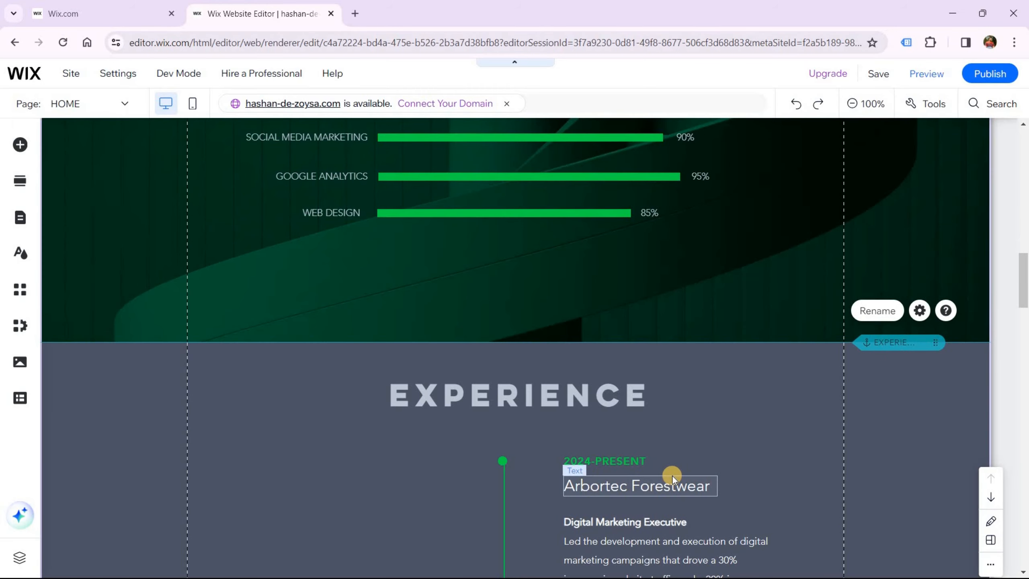
{"action": "scroll", "coordinate": [671, 476], "scroll_direction": "down", "scroll_amount": 15}
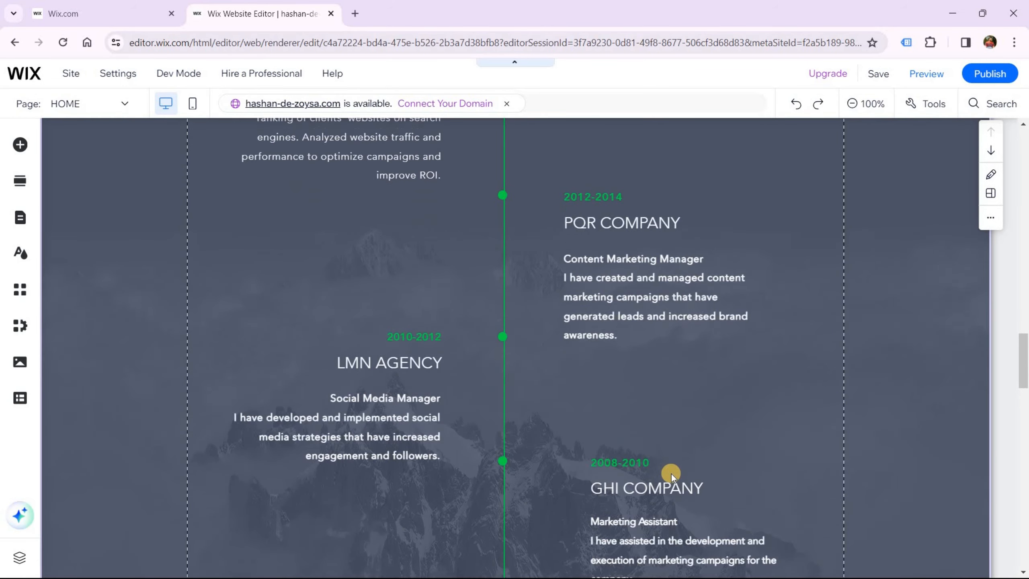
{"action": "scroll", "coordinate": [671, 474], "scroll_direction": "down", "scroll_amount": 12}
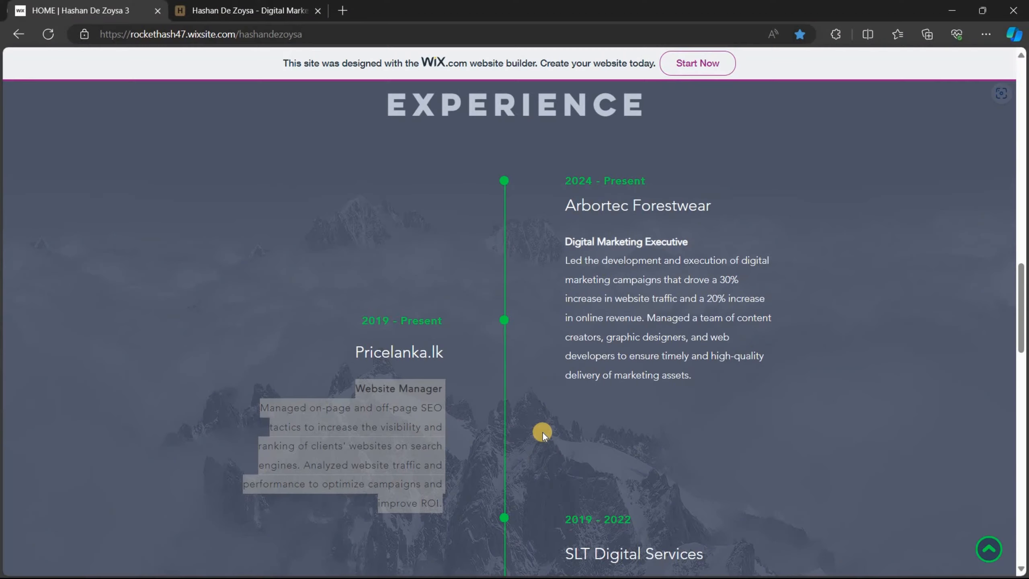
{"action": "scroll", "coordinate": [542, 432], "scroll_direction": "down", "scroll_amount": 15}
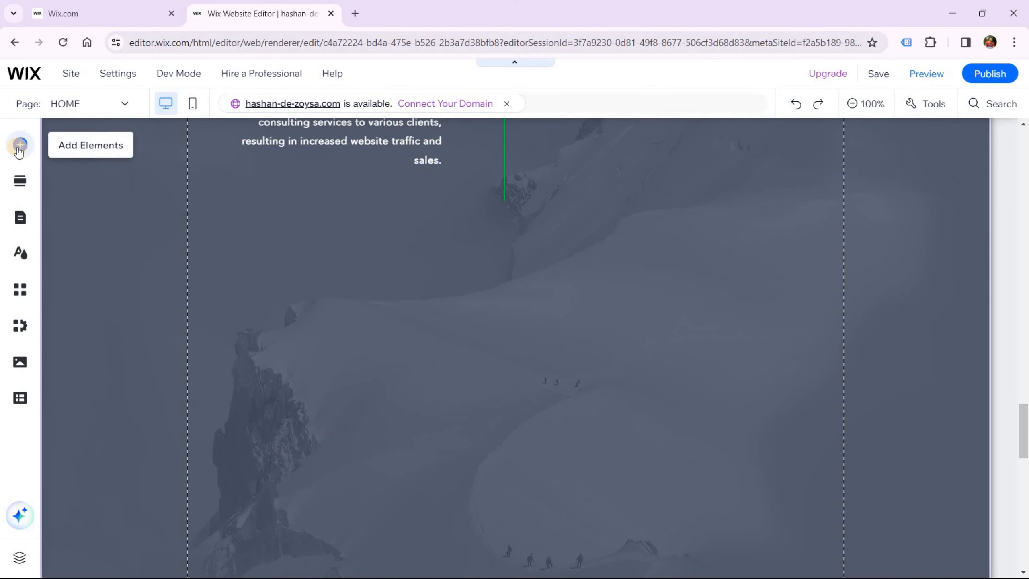
Place a dark themed button under the Experience timeline and open its text settings to label it View My CV
{"action": "left_click", "coordinate": [18, 150]}
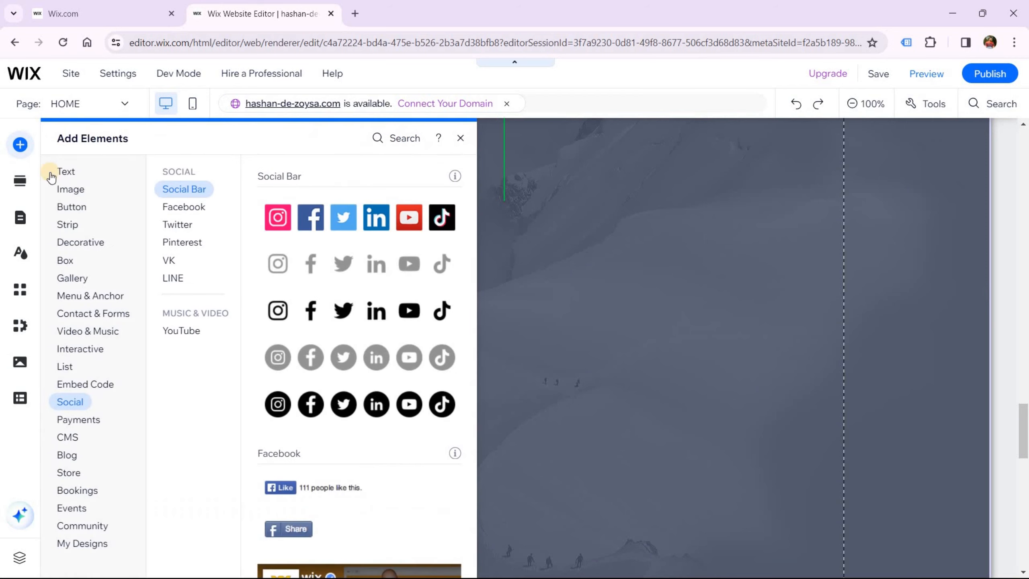
{"action": "left_click", "coordinate": [60, 209]}
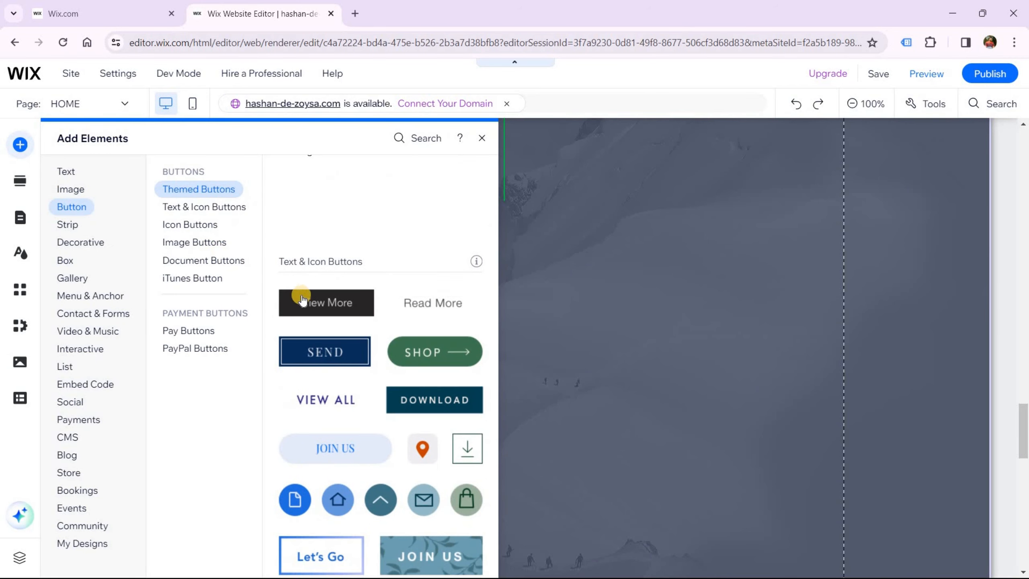
{"action": "scroll", "coordinate": [434, 225], "scroll_direction": "up", "scroll_amount": 2}
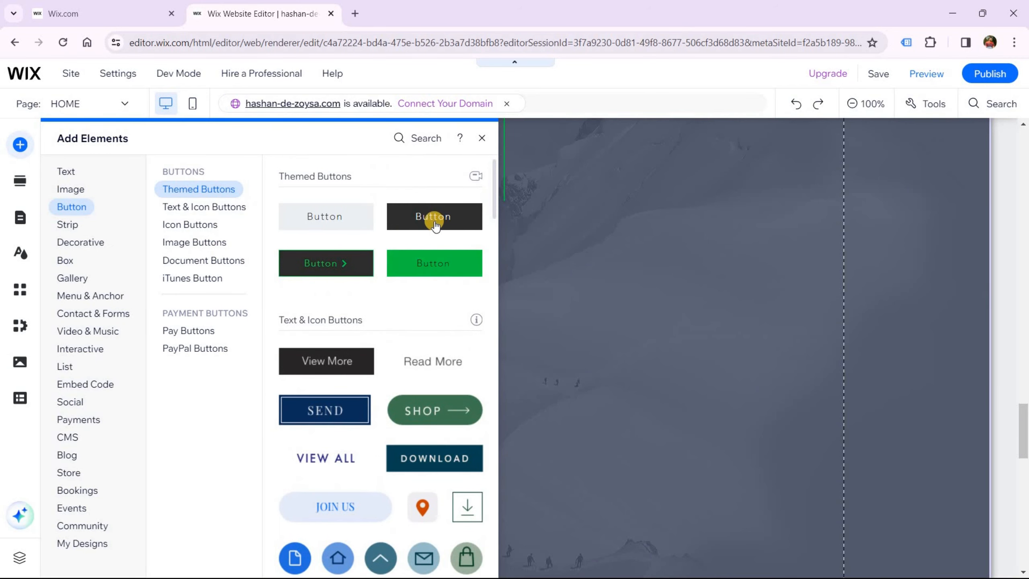
{"action": "left_click_drag", "start_coordinate": [434, 221], "coordinate": [503, 283]}
{"action": "left_click", "coordinate": [503, 277]}
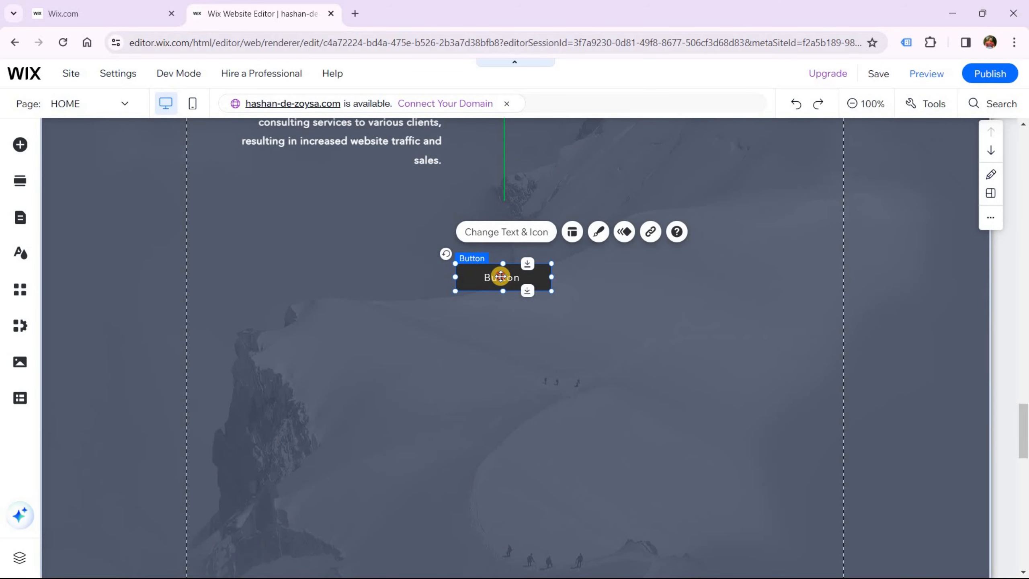
{"action": "double_click", "coordinate": [501, 278]}
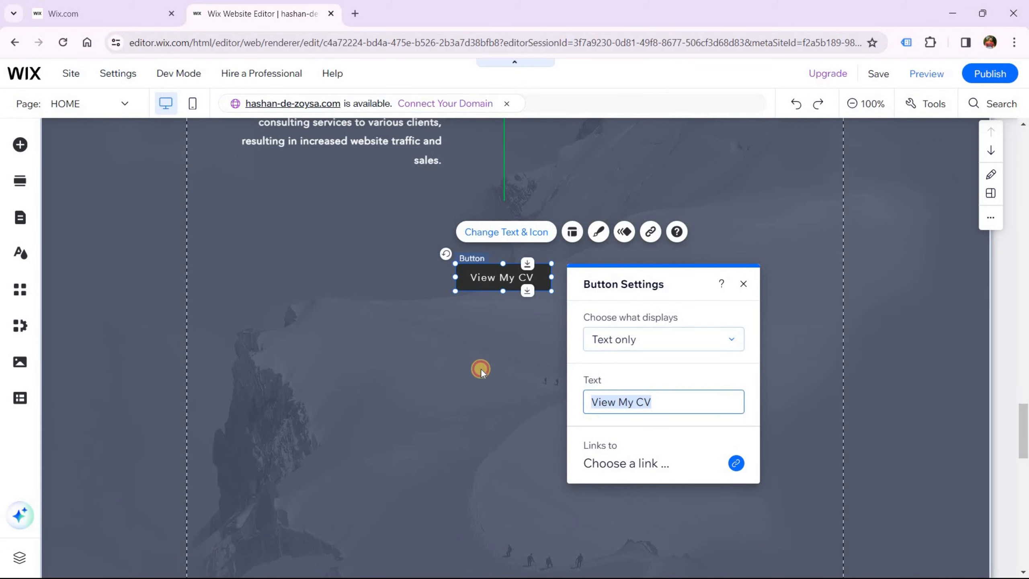
Link the View My CV button to a Document instead of a web address
{"action": "left_click", "coordinate": [480, 368]}
{"action": "left_click", "coordinate": [526, 276]}
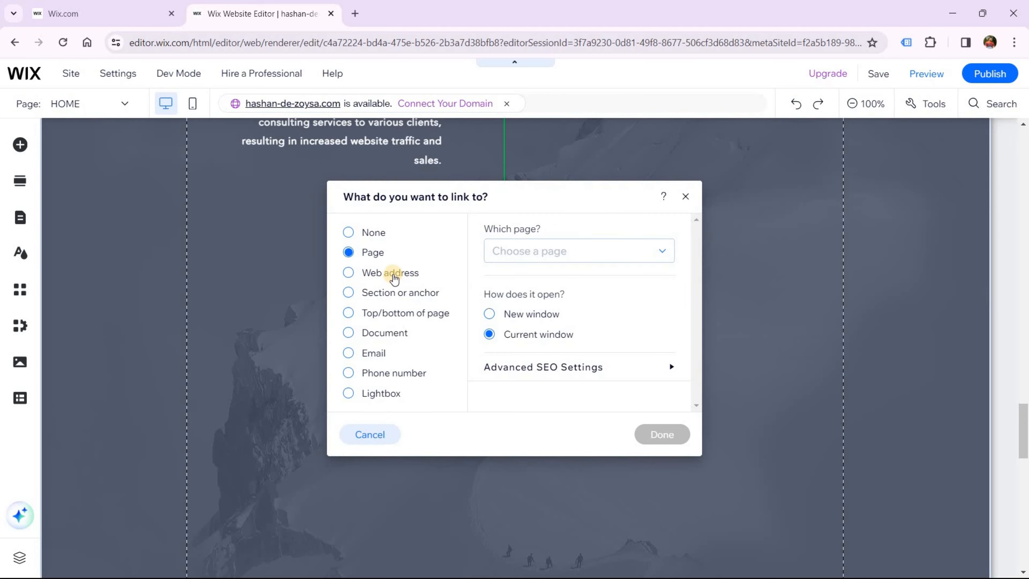
{"action": "left_click", "coordinate": [390, 272]}
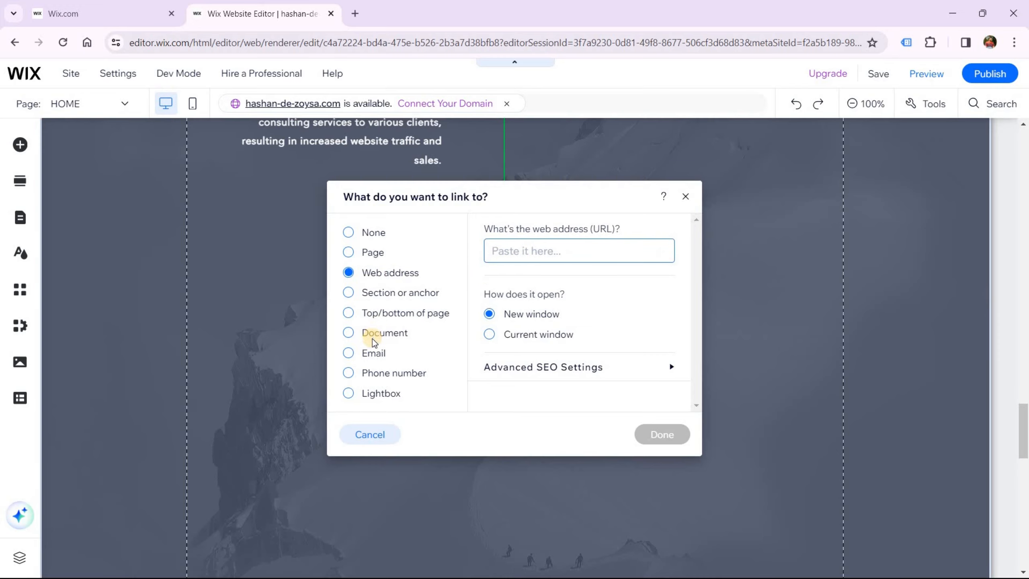
{"action": "left_click", "coordinate": [455, 345]}
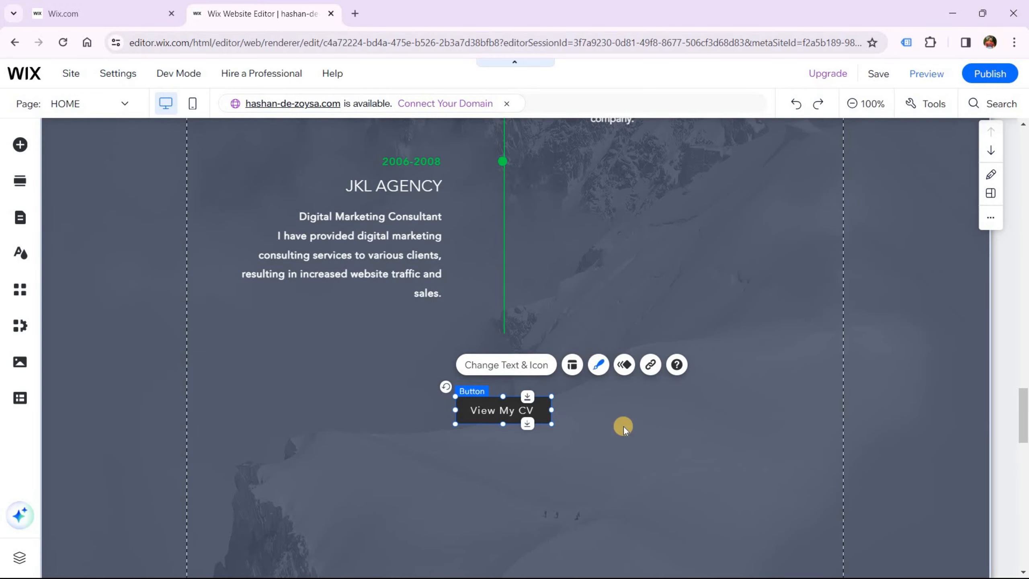
{"action": "left_click", "coordinate": [603, 431]}
Drag the Contact section's height handle down to make the section taller
{"action": "scroll", "coordinate": [604, 429], "scroll_direction": "up", "scroll_amount": 3}
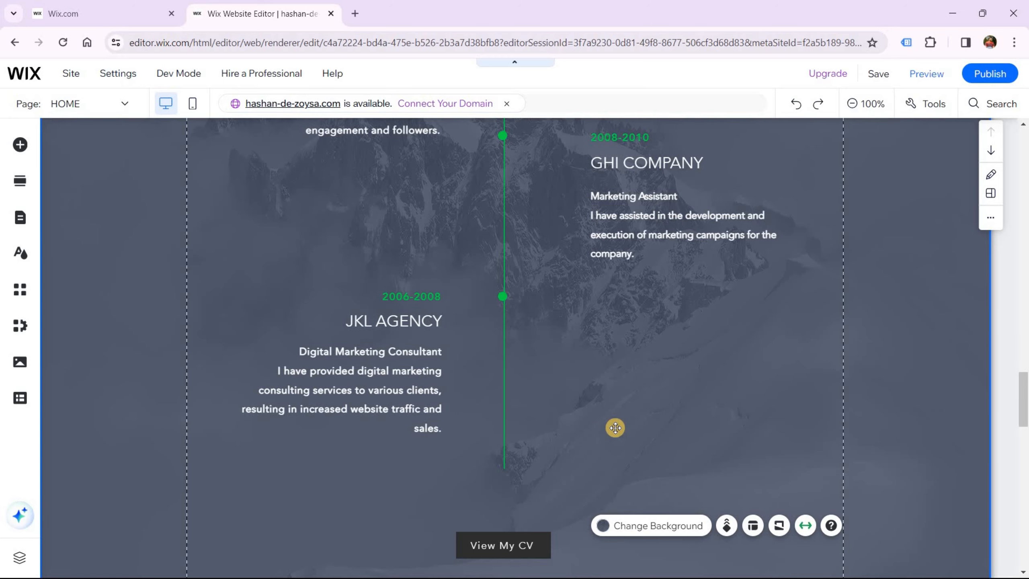
{"action": "scroll", "coordinate": [617, 427], "scroll_direction": "down", "scroll_amount": 10}
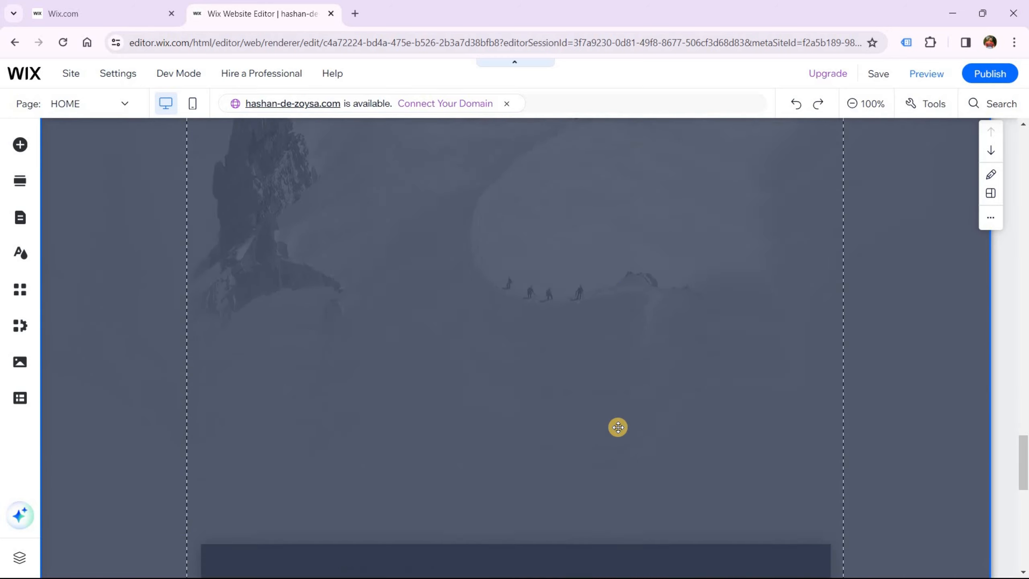
{"action": "scroll", "coordinate": [617, 426], "scroll_direction": "up", "scroll_amount": 4}
{"action": "scroll", "coordinate": [619, 427], "scroll_direction": "down", "scroll_amount": 13}
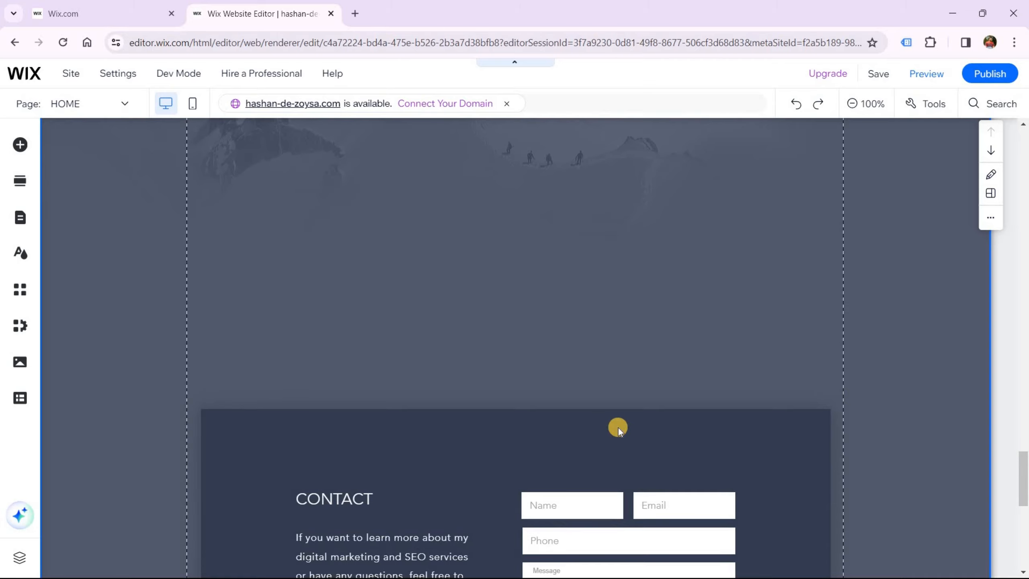
{"action": "scroll", "coordinate": [618, 427], "scroll_direction": "up", "scroll_amount": 3}
{"action": "scroll", "coordinate": [618, 427], "scroll_direction": "up", "scroll_amount": 4}
{"action": "scroll", "coordinate": [618, 427], "scroll_direction": "down", "scroll_amount": 6}
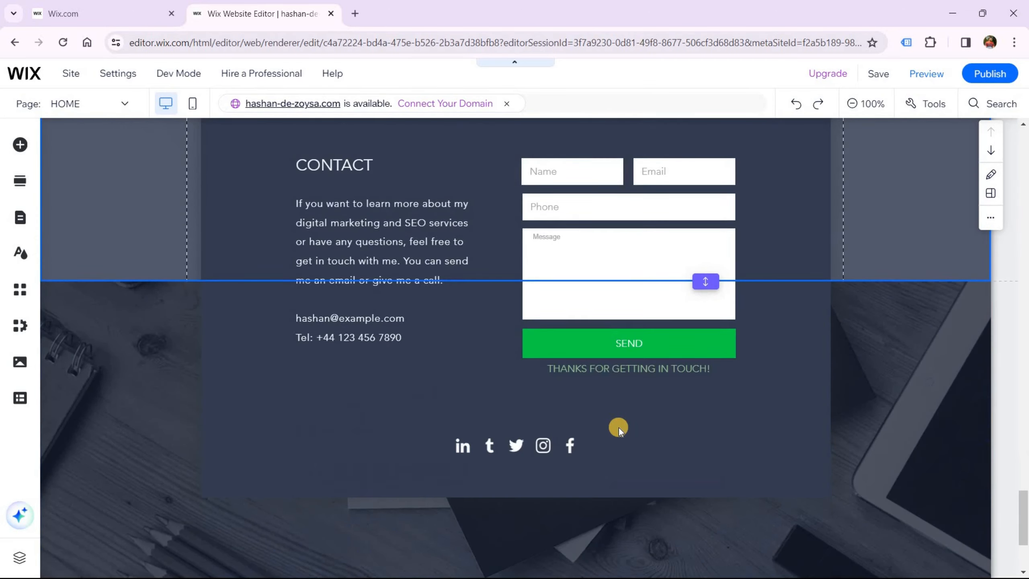
{"action": "scroll", "coordinate": [618, 428], "scroll_direction": "down", "scroll_amount": 3}
{"action": "scroll", "coordinate": [627, 419], "scroll_direction": "down", "scroll_amount": 2}
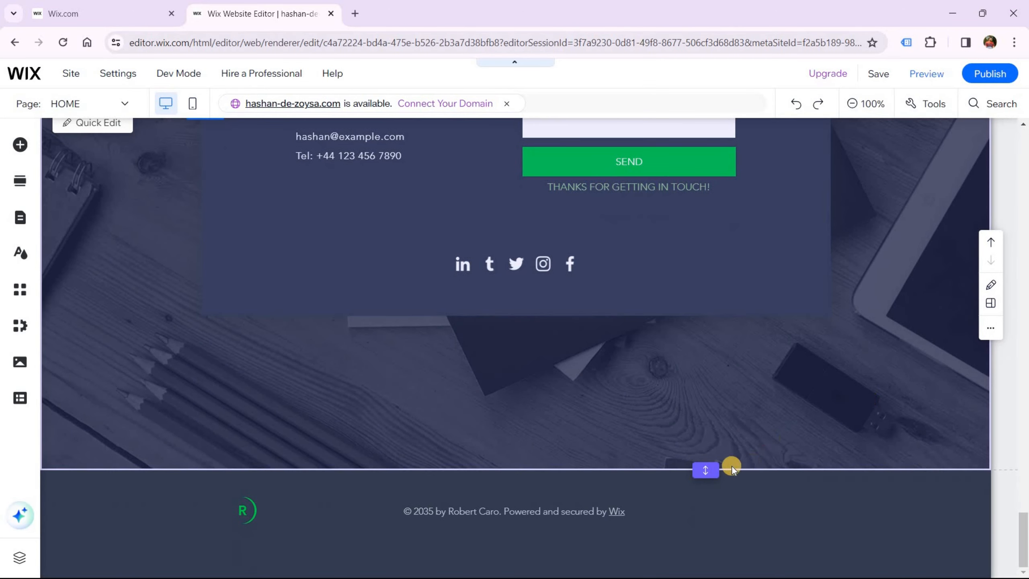
{"action": "left_click_drag", "start_coordinate": [710, 470], "coordinate": [705, 532]}
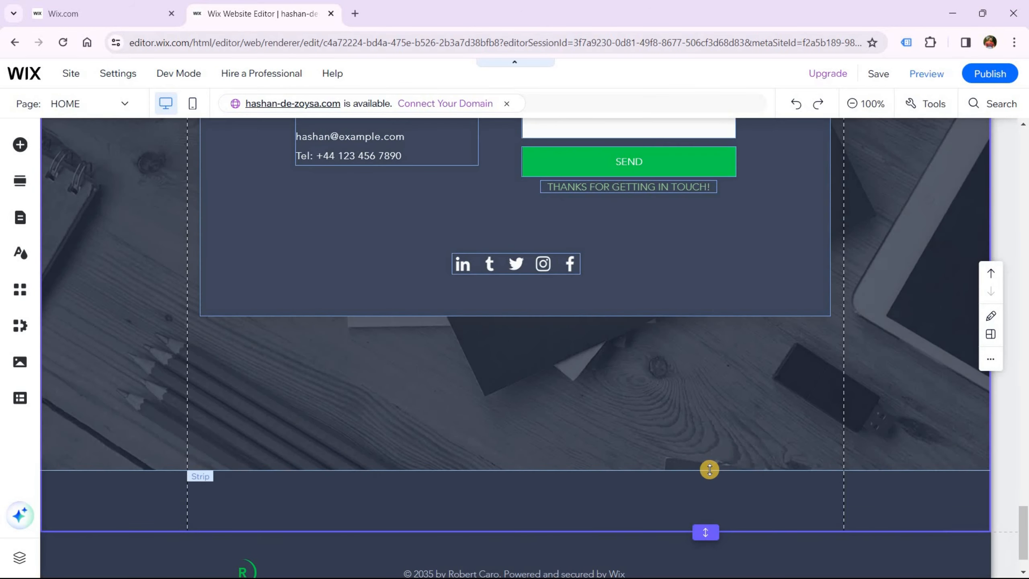
{"action": "left_click_drag", "start_coordinate": [709, 470], "coordinate": [705, 502]}
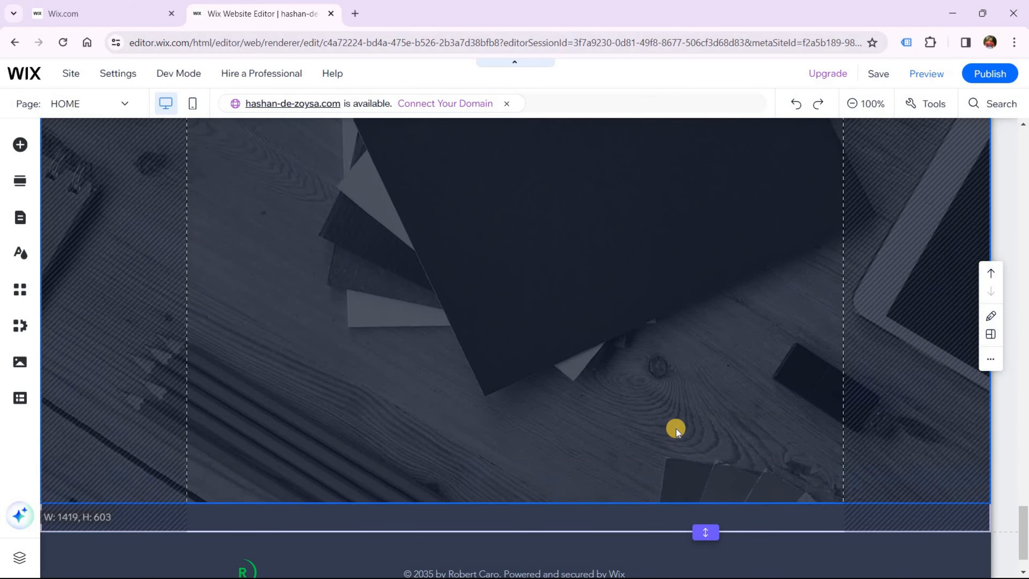
Extend the Contact strip's bottom edge and move the contact container box lower inside it
{"action": "scroll", "coordinate": [669, 423], "scroll_direction": "up", "scroll_amount": 4}
{"action": "scroll", "coordinate": [751, 370], "scroll_direction": "down", "scroll_amount": 5}
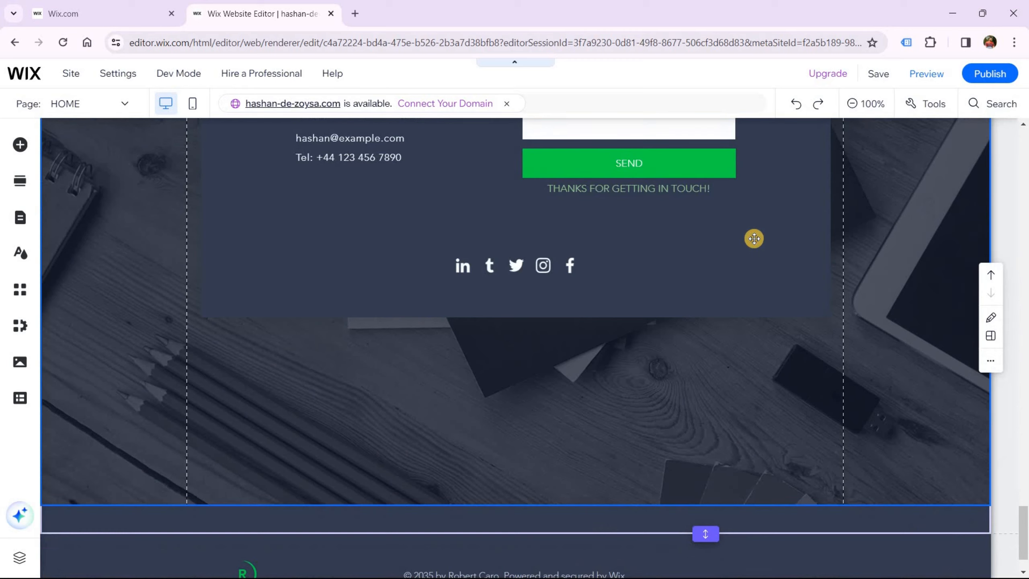
{"action": "left_click", "coordinate": [751, 239]}
{"action": "scroll", "coordinate": [747, 409], "scroll_direction": "up", "scroll_amount": 6}
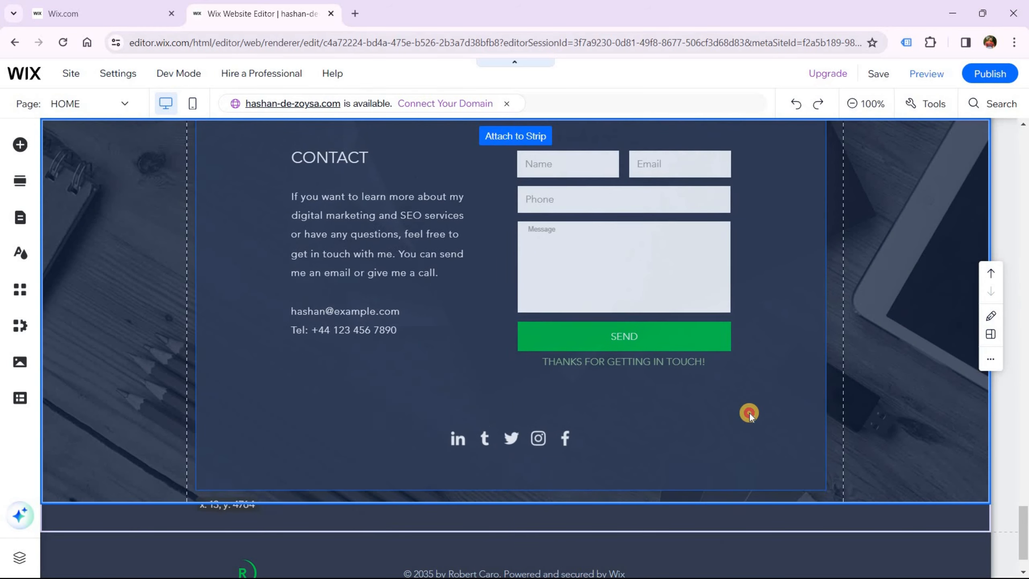
{"action": "scroll", "coordinate": [749, 412], "scroll_direction": "down", "scroll_amount": 4}
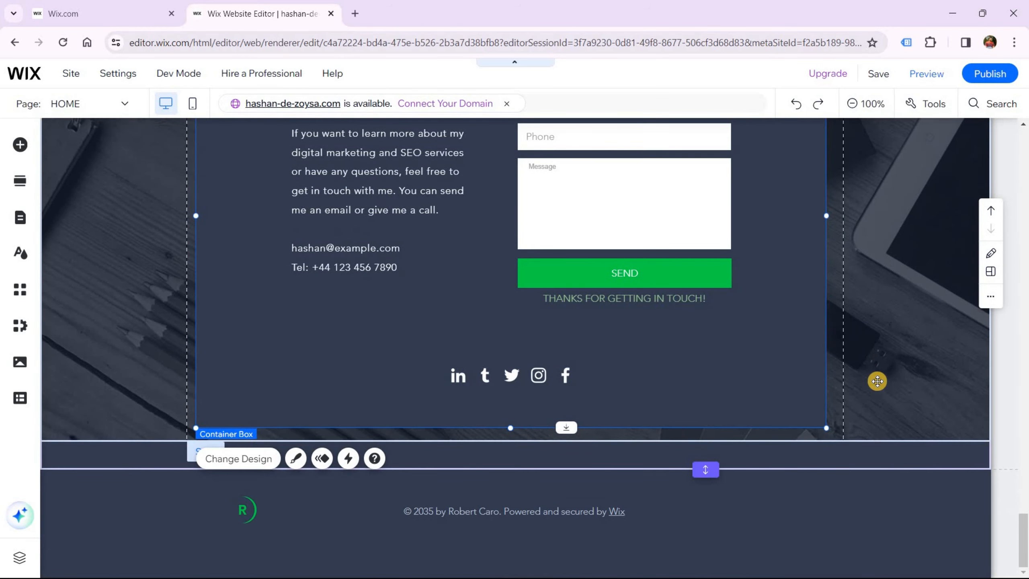
{"action": "left_click", "coordinate": [813, 443]}
{"action": "left_click_drag", "start_coordinate": [812, 468], "coordinate": [809, 529]}
{"action": "left_click_drag", "start_coordinate": [707, 349], "coordinate": [706, 421]}
{"action": "scroll", "coordinate": [689, 237], "scroll_direction": "up", "scroll_amount": 8}
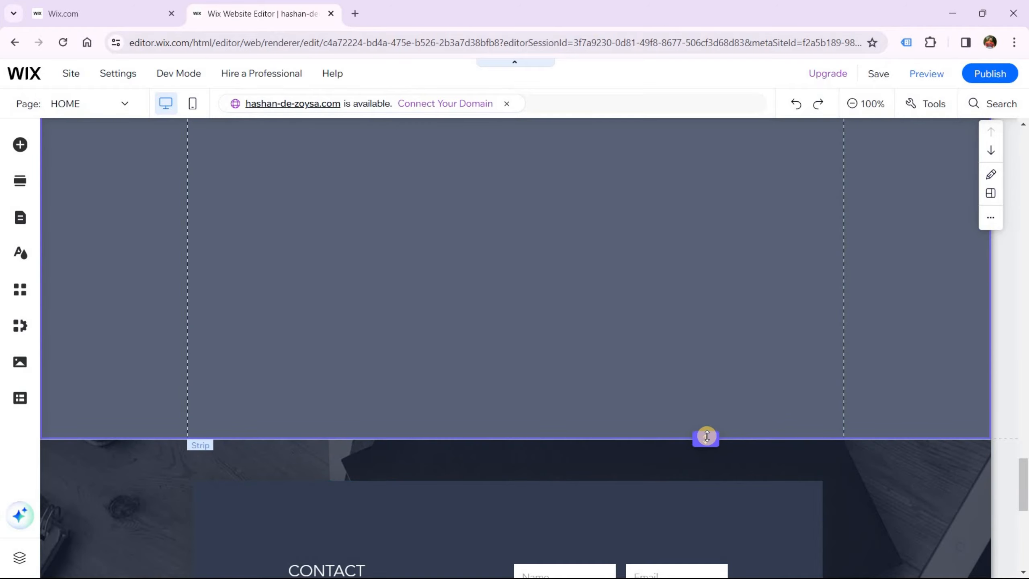
Shorten the empty section above the Contact area
{"action": "scroll", "coordinate": [812, 360], "scroll_direction": "up", "scroll_amount": 8}
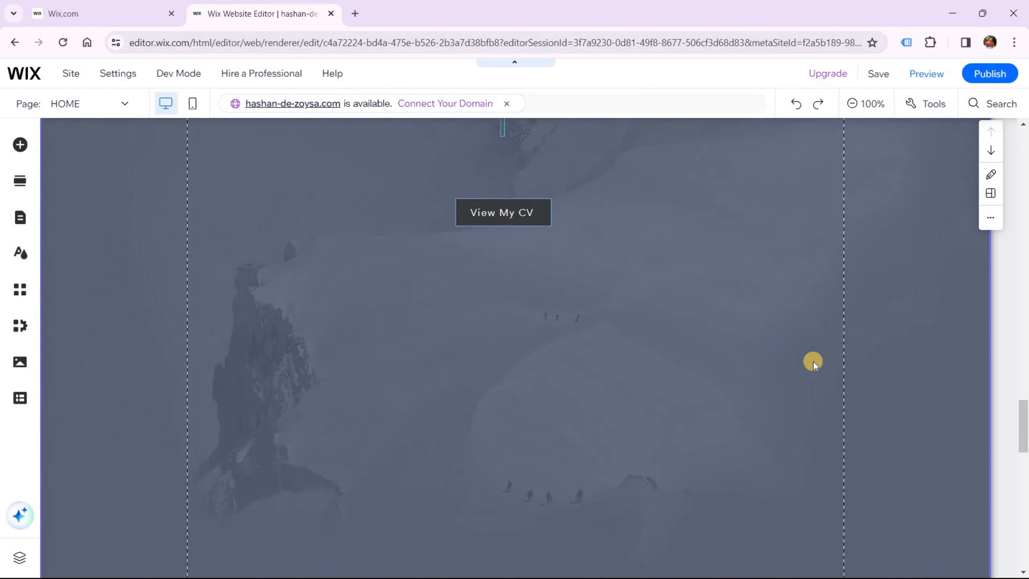
{"action": "scroll", "coordinate": [813, 362], "scroll_direction": "down", "scroll_amount": 8}
{"action": "left_click", "coordinate": [708, 507]}
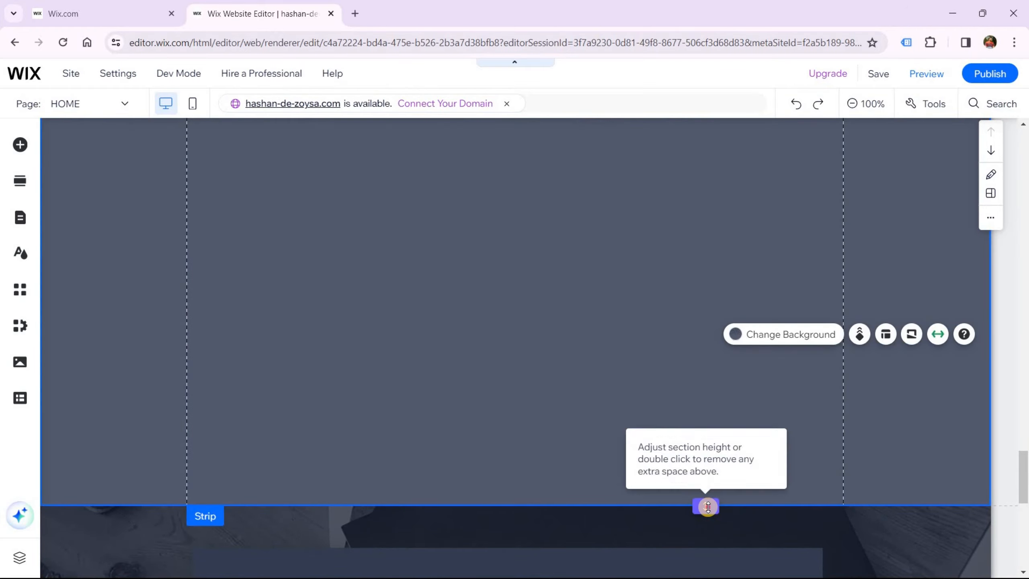
{"action": "left_click_drag", "start_coordinate": [708, 507], "coordinate": [708, 280]}
{"action": "left_click_drag", "start_coordinate": [693, 415], "coordinate": [705, 505]}
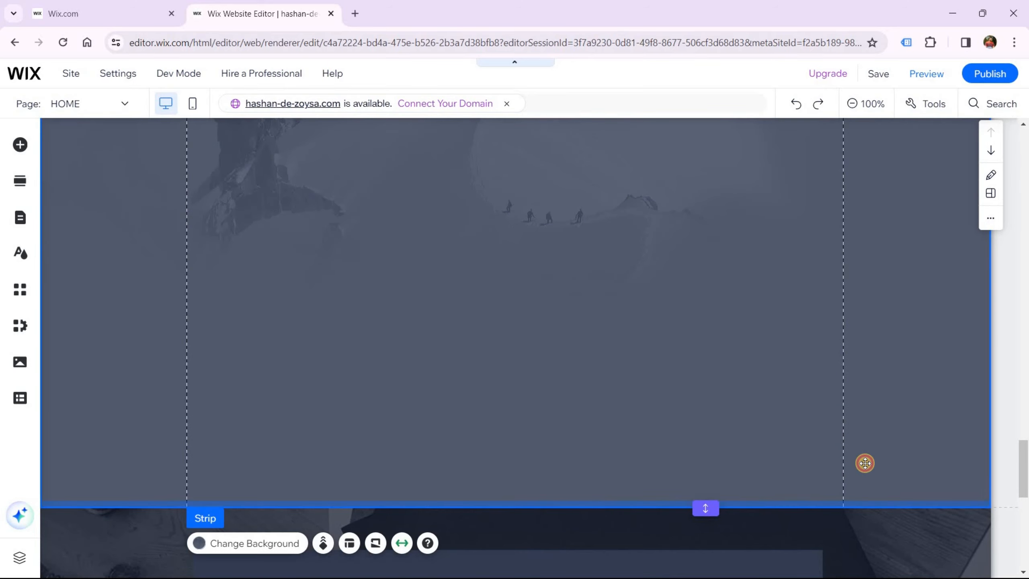
{"action": "scroll", "coordinate": [863, 462], "scroll_direction": "down", "scroll_amount": 6}
{"action": "scroll", "coordinate": [893, 360], "scroll_direction": "up", "scroll_amount": 6}
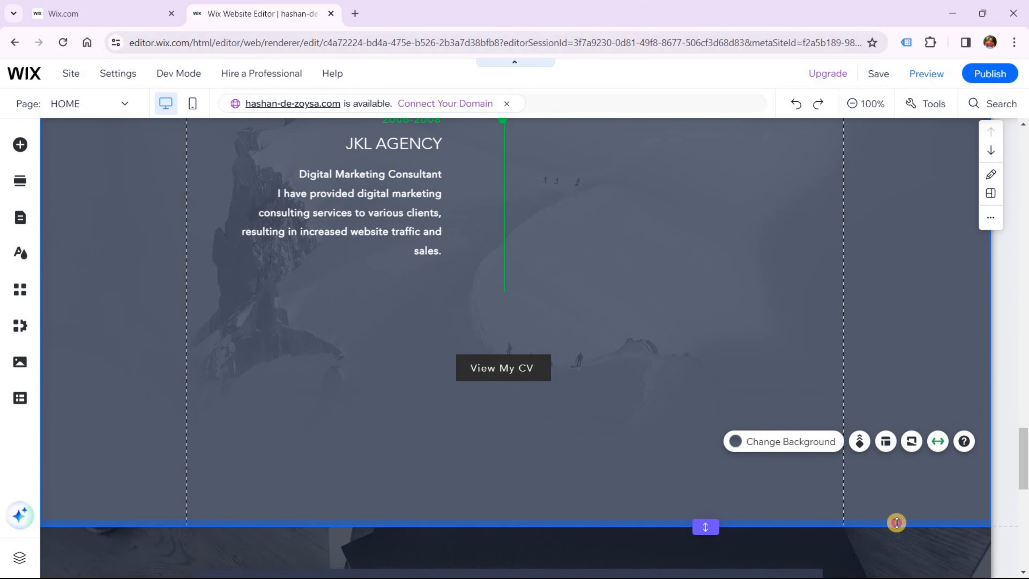
Trim the strip's bottom space and move the Contact strip up against the section above
{"action": "mouse_move", "coordinate": [895, 524]}
{"action": "left_mouse_down"}
{"action": "mouse_move", "coordinate": [895, 420]}
{"action": "mouse_move", "coordinate": [892, 453]}
{"action": "left_mouse_up"}
{"action": "left_click", "coordinate": [784, 467]}
{"action": "scroll", "coordinate": [790, 446], "scroll_direction": "down", "scroll_amount": 6}
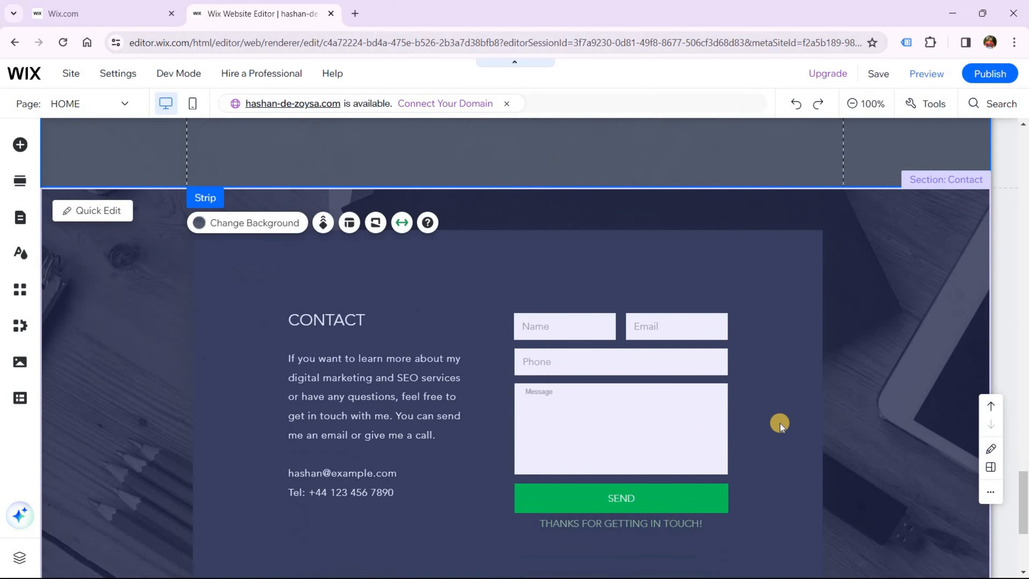
{"action": "scroll", "coordinate": [819, 356], "scroll_direction": "down", "scroll_amount": 2}
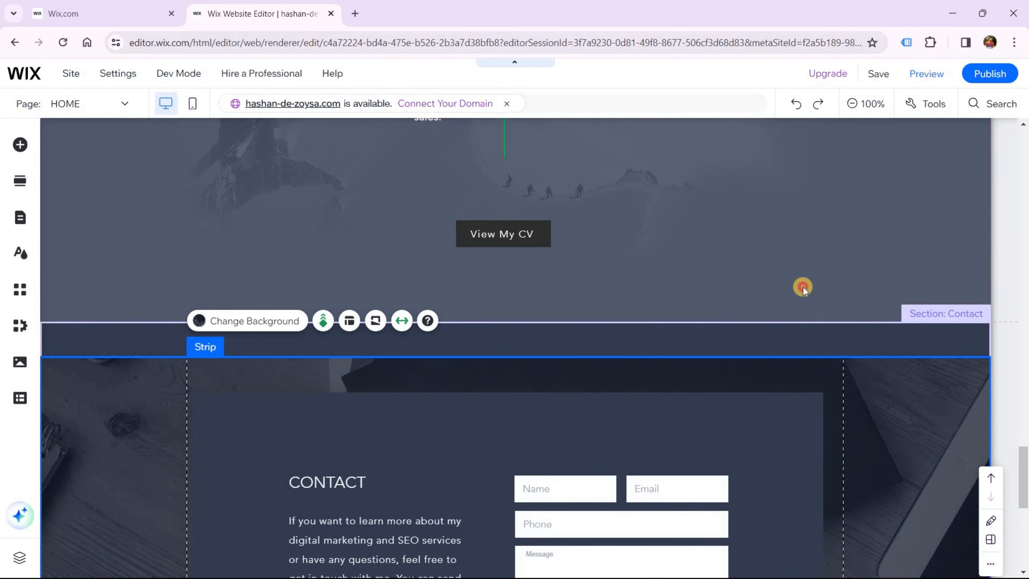
{"action": "left_click_drag", "start_coordinate": [708, 320], "coordinate": [708, 319]}
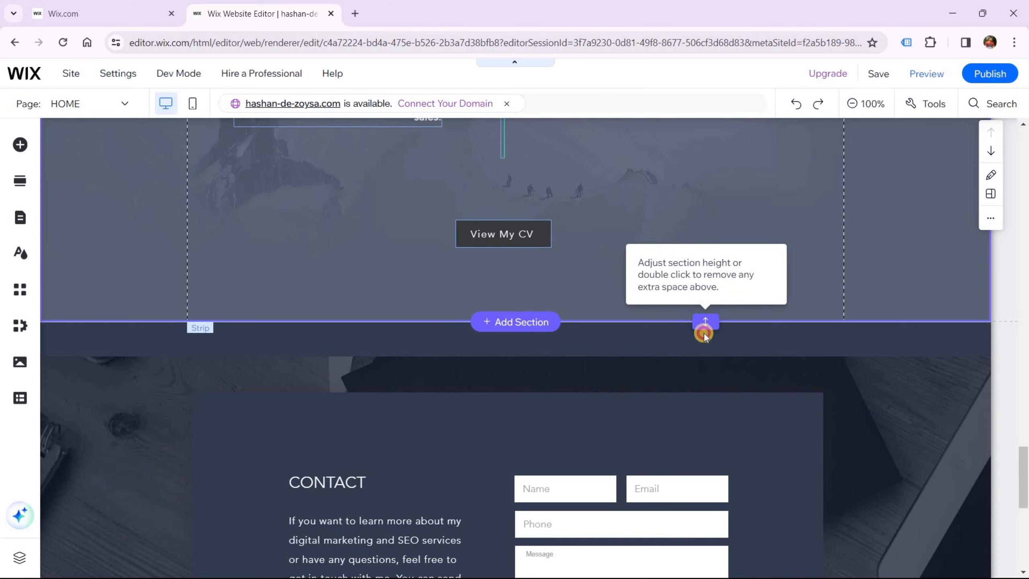
{"action": "left_click_drag", "start_coordinate": [702, 355], "coordinate": [698, 373]}
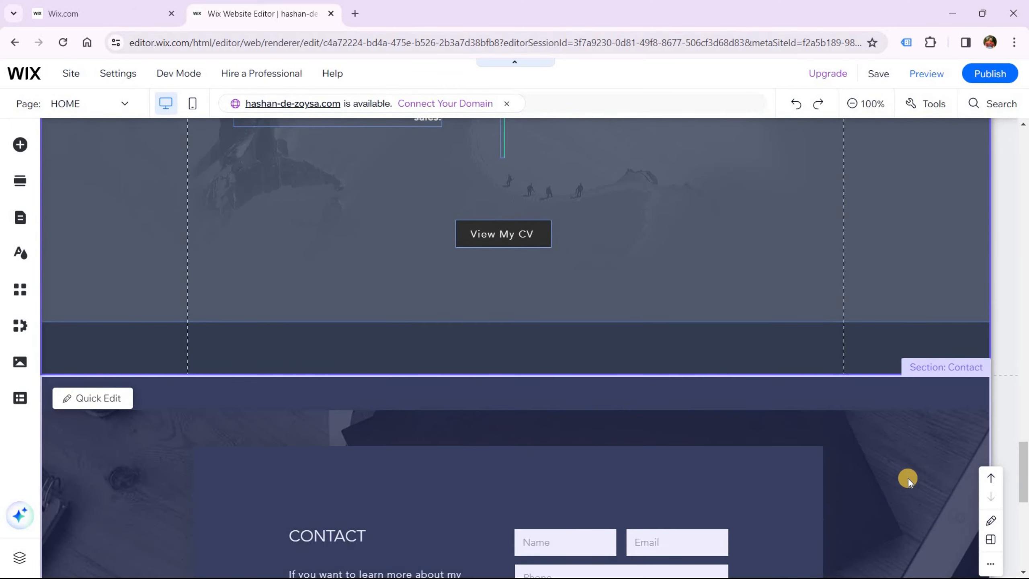
{"action": "left_click", "coordinate": [908, 475]}
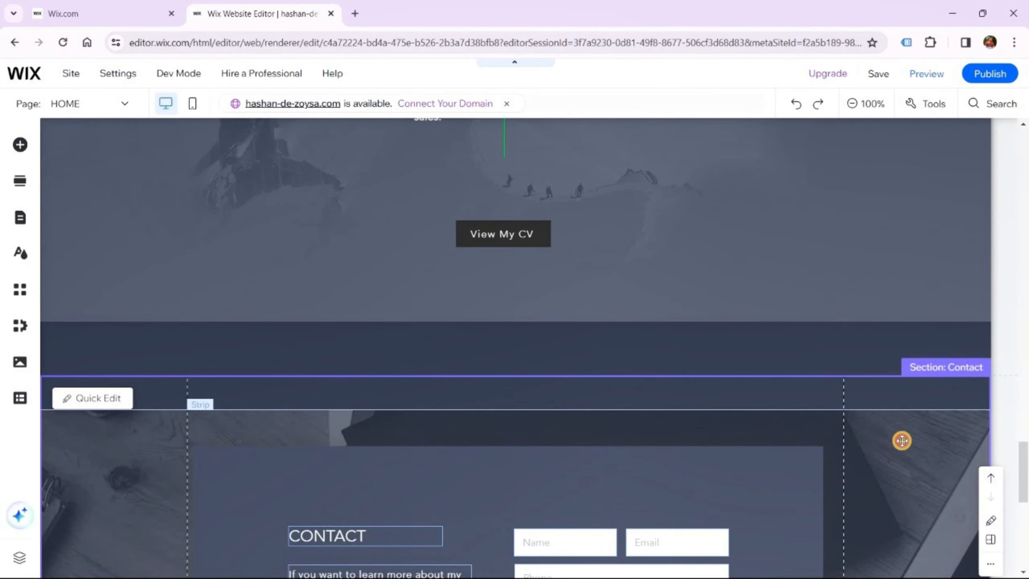
{"action": "left_click", "coordinate": [880, 424]}
{"action": "left_click_drag", "start_coordinate": [859, 381], "coordinate": [858, 347]}
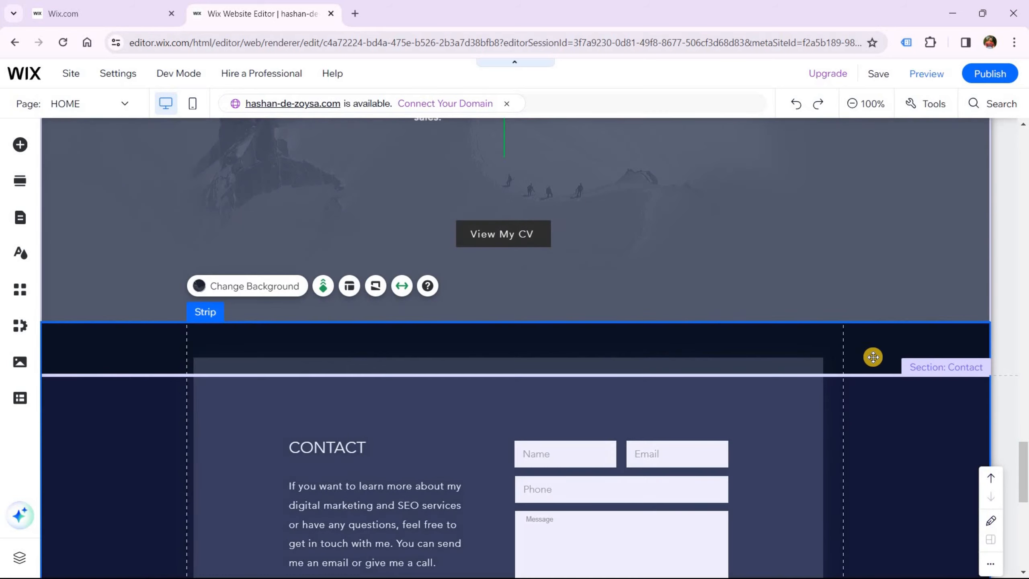
Delete the empty section below the Contact section
{"action": "scroll", "coordinate": [889, 387], "scroll_direction": "down", "scroll_amount": 12}
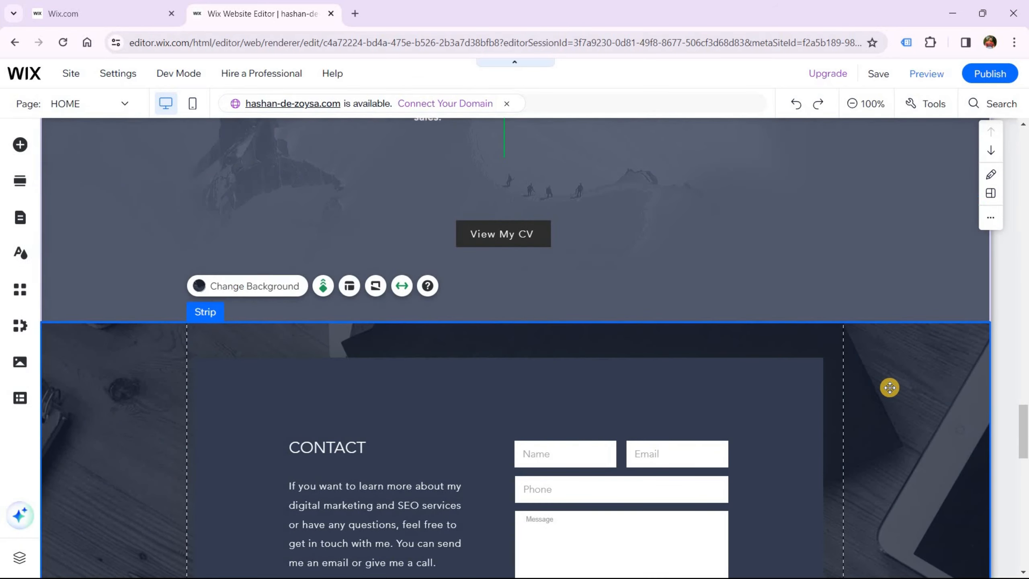
{"action": "scroll", "coordinate": [888, 384], "scroll_direction": "down", "scroll_amount": 5}
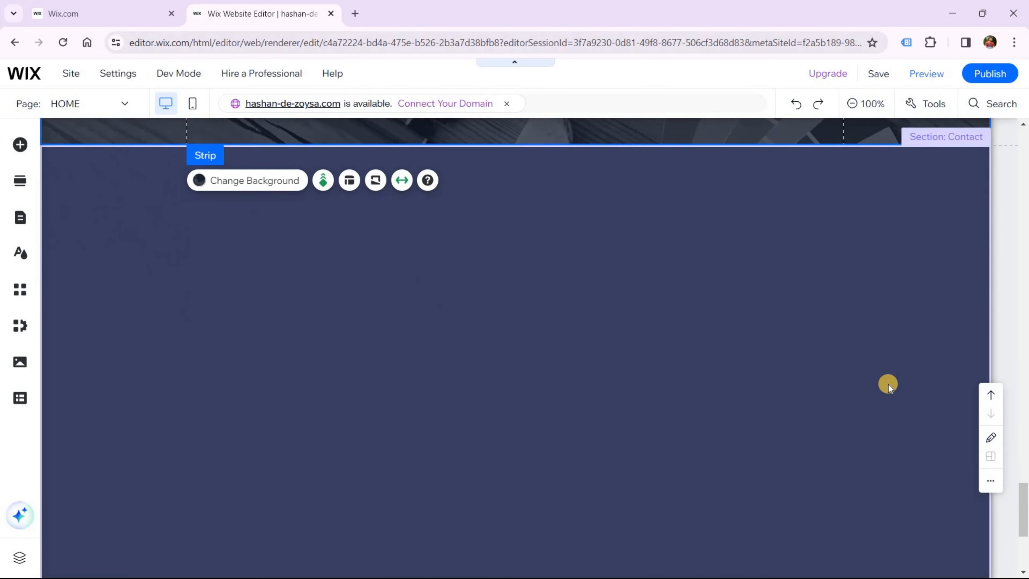
{"action": "scroll", "coordinate": [673, 342], "scroll_direction": "up", "scroll_amount": 2}
{"action": "scroll", "coordinate": [659, 319], "scroll_direction": "up", "scroll_amount": 2}
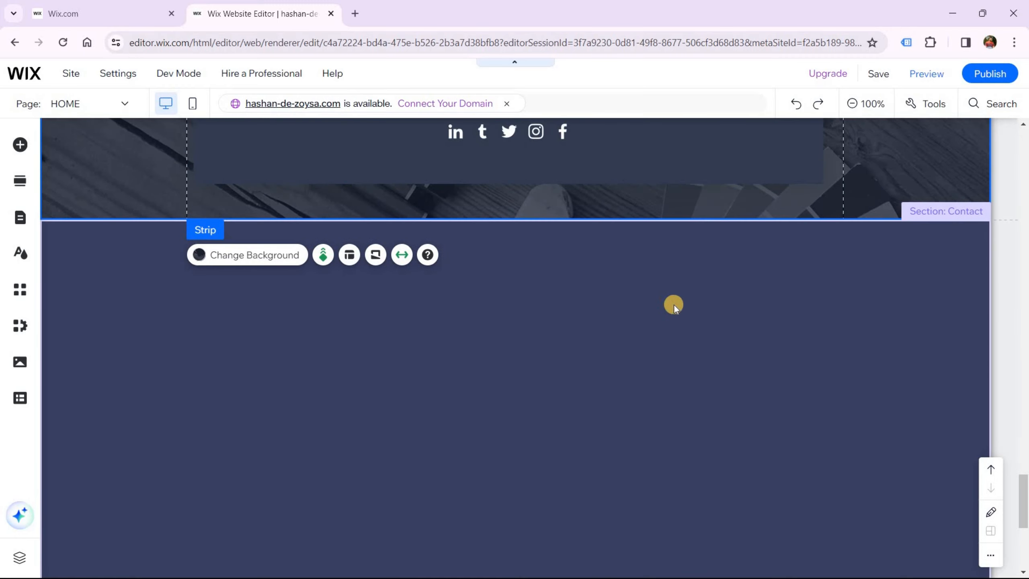
{"action": "right_click", "coordinate": [671, 305]}
{"action": "left_click", "coordinate": [694, 434]}
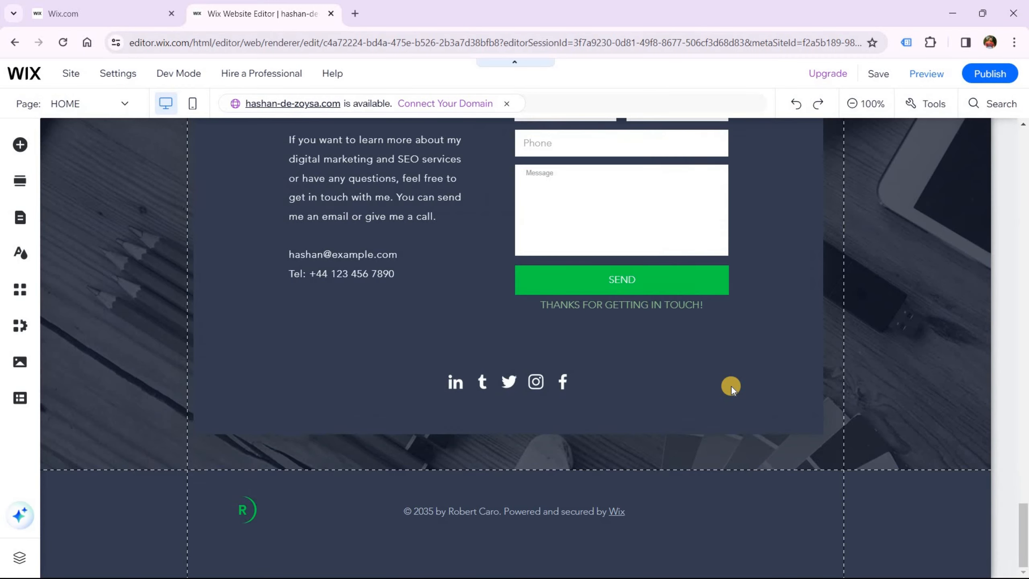
Reposition the Contact container box within the strip
{"action": "scroll", "coordinate": [581, 243], "scroll_direction": "up", "scroll_amount": 8}
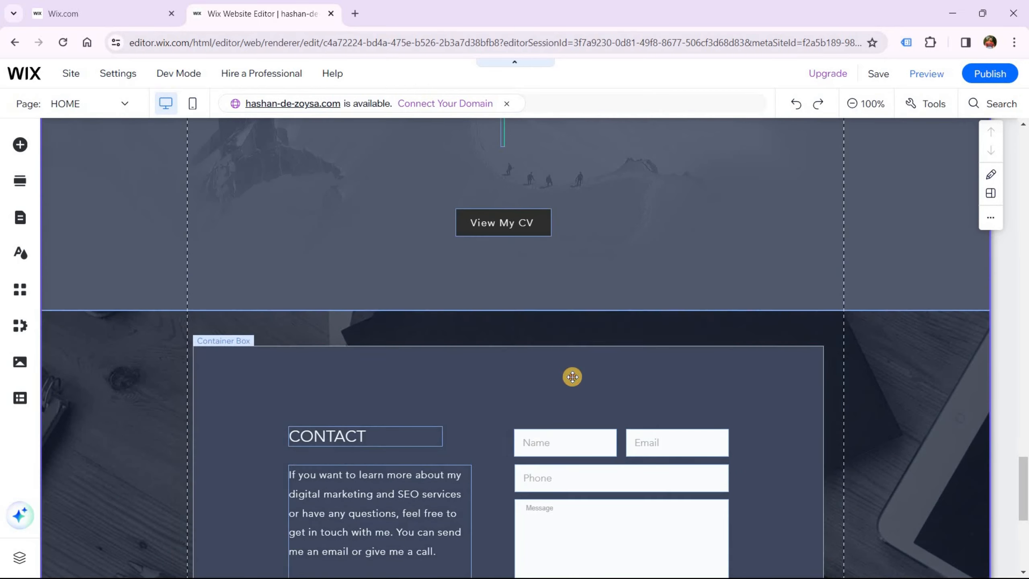
{"action": "left_click_drag", "start_coordinate": [572, 376], "coordinate": [659, 386]}
{"action": "scroll", "coordinate": [514, 342], "scroll_direction": "down", "scroll_amount": 5}
{"action": "scroll", "coordinate": [545, 357], "scroll_direction": "down", "scroll_amount": 3}
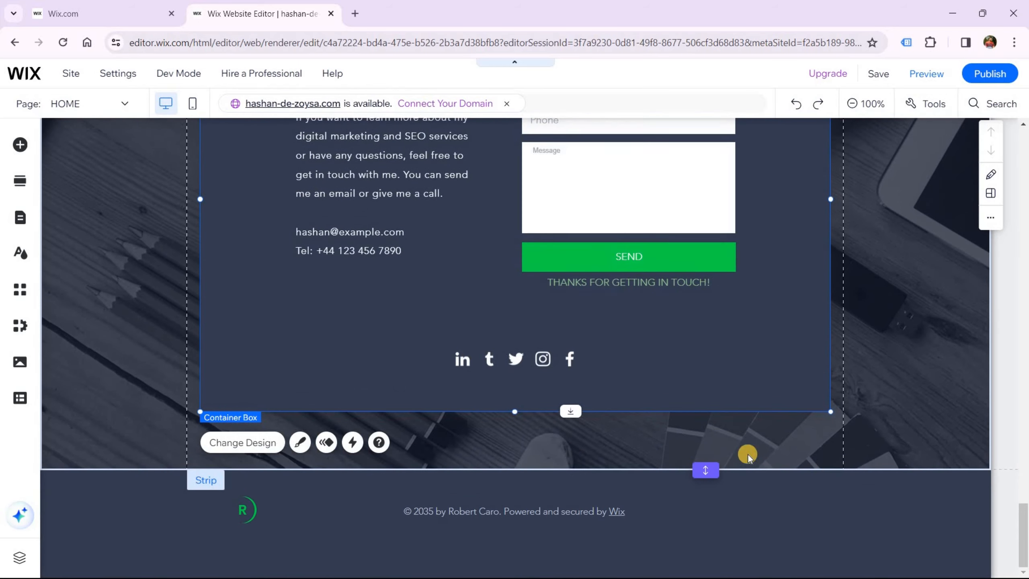
{"action": "scroll", "coordinate": [816, 343], "scroll_direction": "up", "scroll_amount": 1}
Rename the page anchor from 'Anchor 1' to 'Contact' and set it at the Contact strip's top edge
{"action": "scroll", "coordinate": [815, 343], "scroll_direction": "up", "scroll_amount": 15}
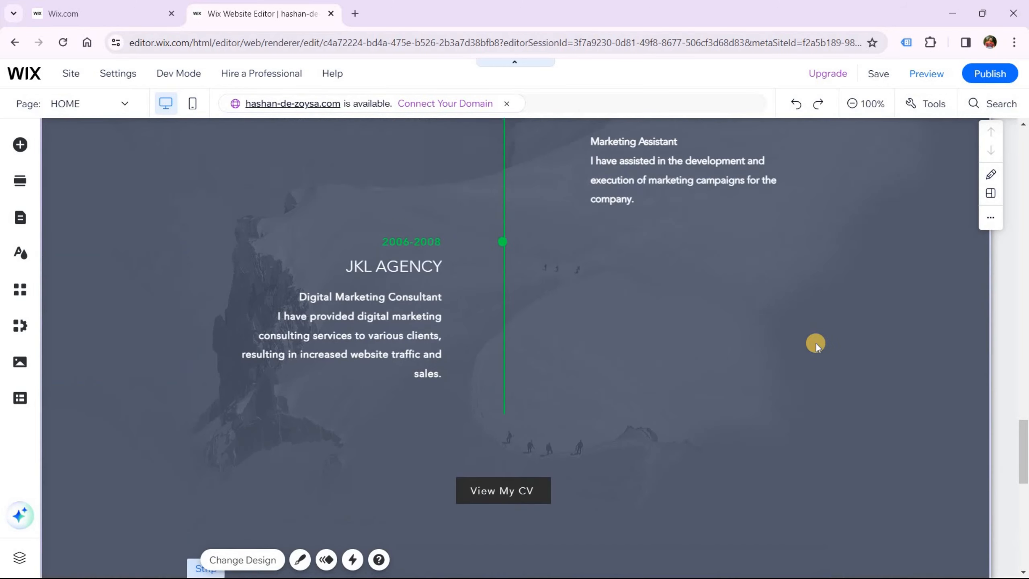
{"action": "scroll", "coordinate": [856, 212], "scroll_direction": "up", "scroll_amount": 1}
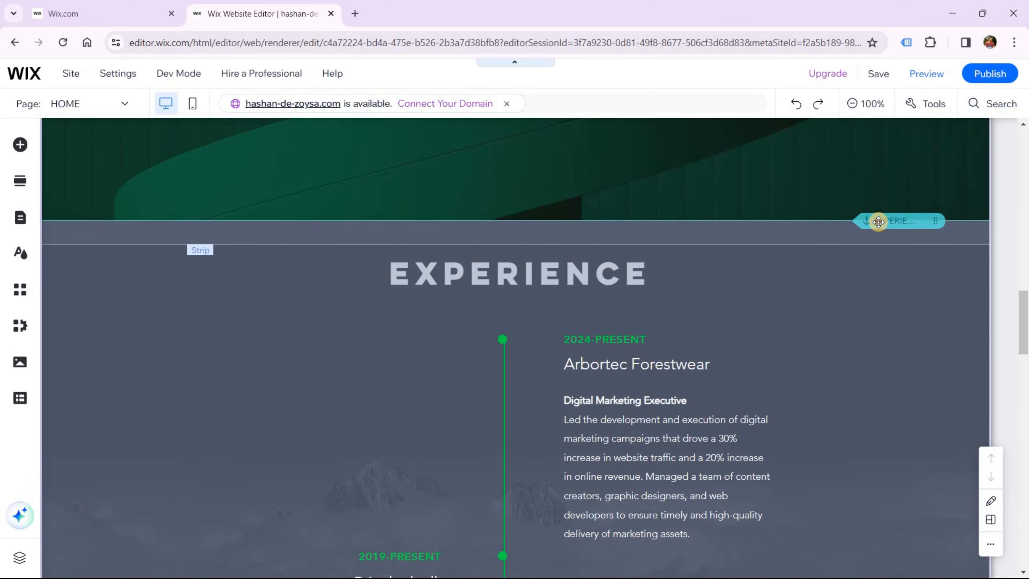
{"action": "left_click", "coordinate": [878, 221]}
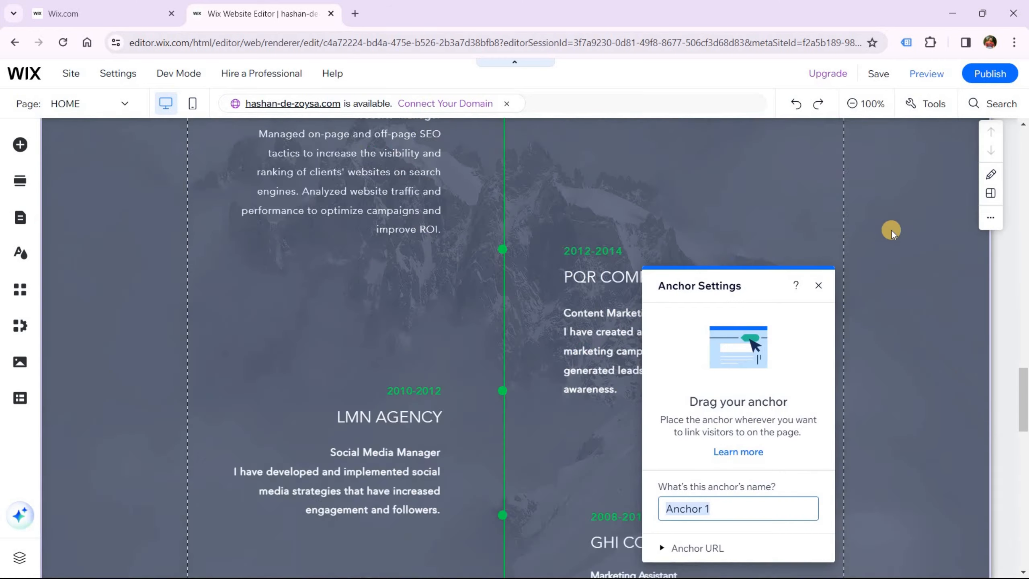
{"action": "scroll", "coordinate": [929, 377], "scroll_direction": "down", "scroll_amount": 8}
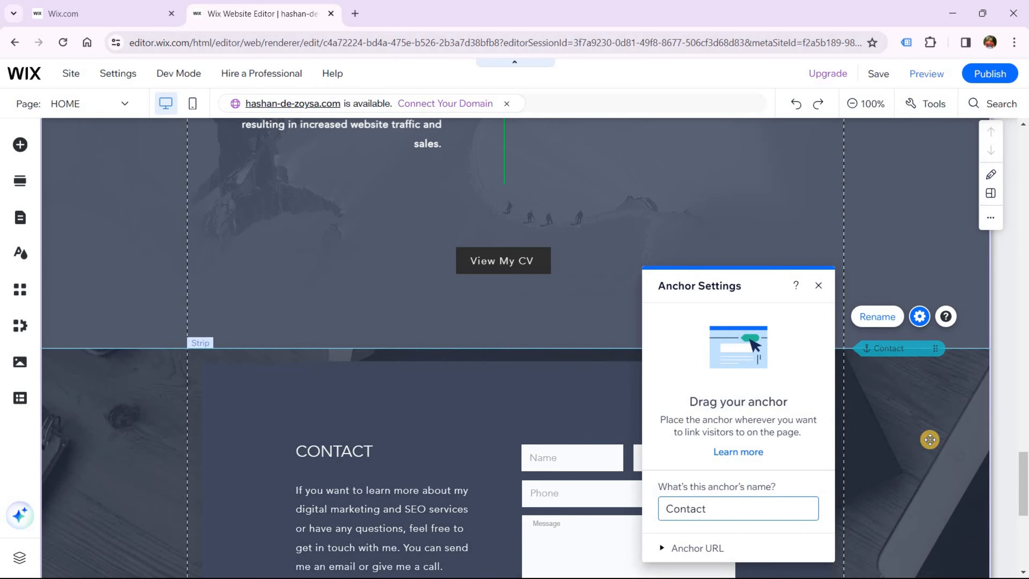
{"action": "left_click", "coordinate": [848, 437]}
Make the CONTACT heading bold
{"action": "scroll", "coordinate": [522, 427], "scroll_direction": "down", "scroll_amount": 3}
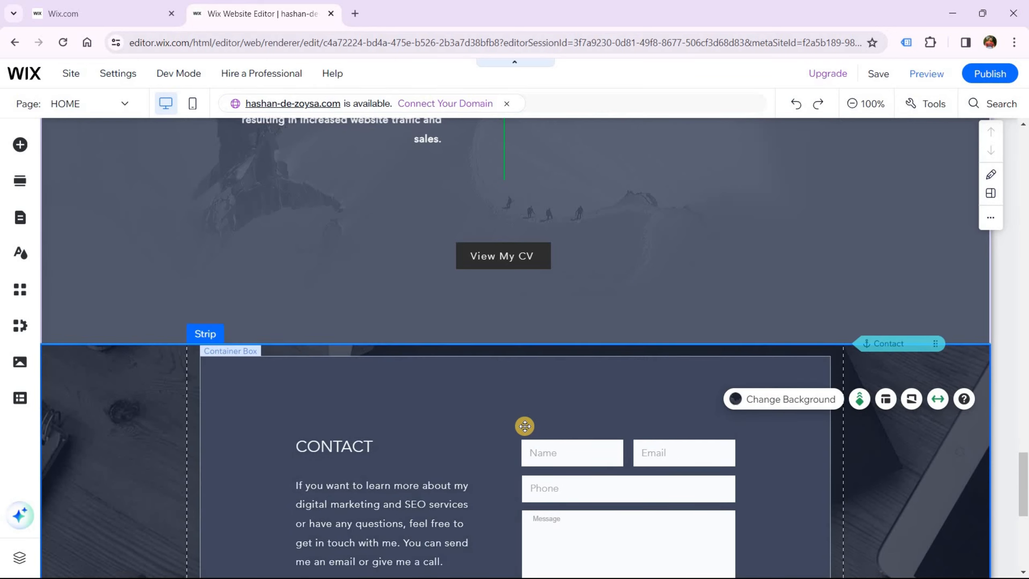
{"action": "left_click", "coordinate": [350, 318]}
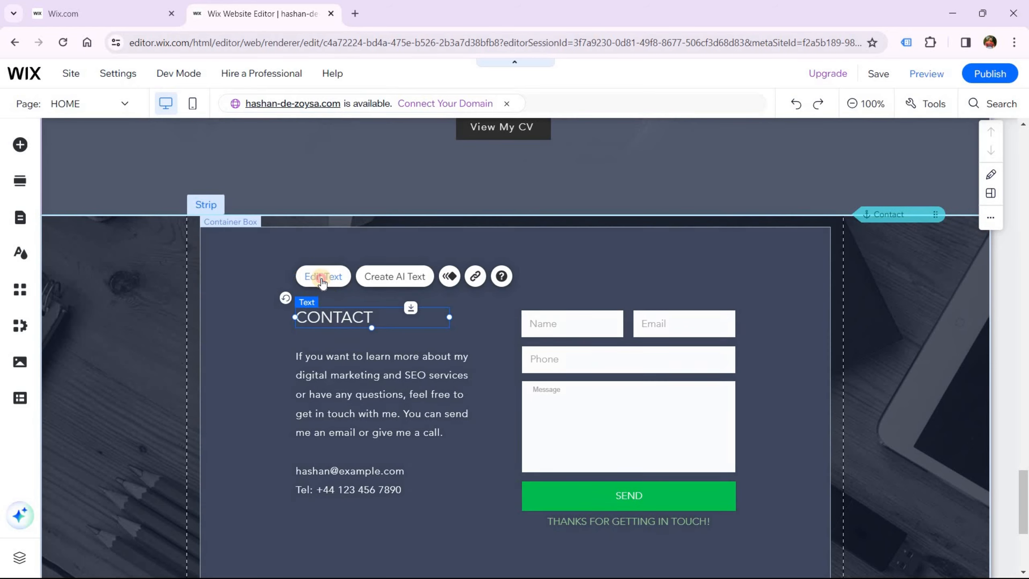
{"action": "left_click", "coordinate": [323, 276]}
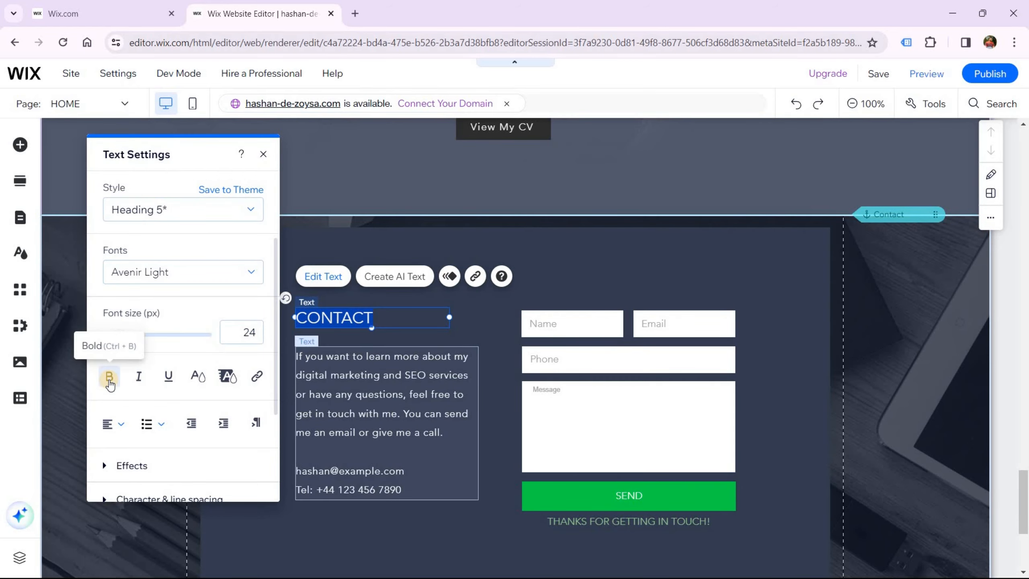
{"action": "left_click", "coordinate": [109, 376]}
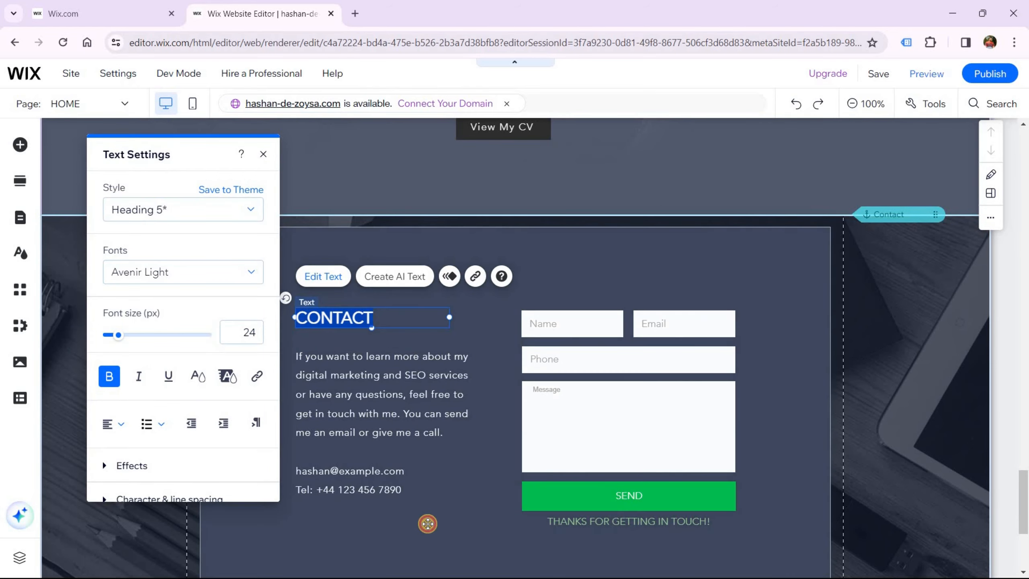
{"action": "left_click", "coordinate": [411, 510]}
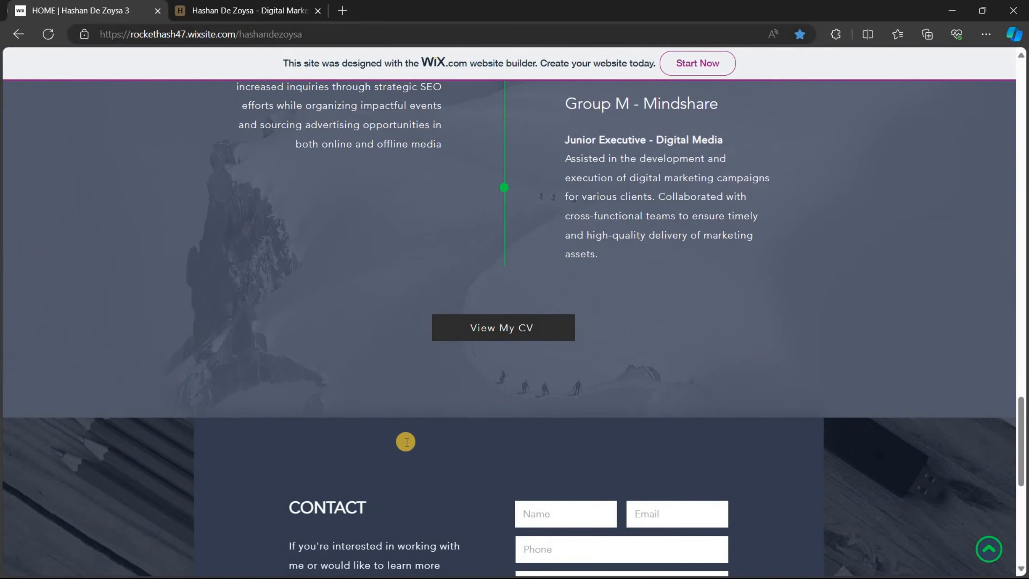
Copy the live site's contact paragraph and paste it over the editor's contact paragraph
{"action": "scroll", "coordinate": [404, 439], "scroll_direction": "down", "scroll_amount": 4}
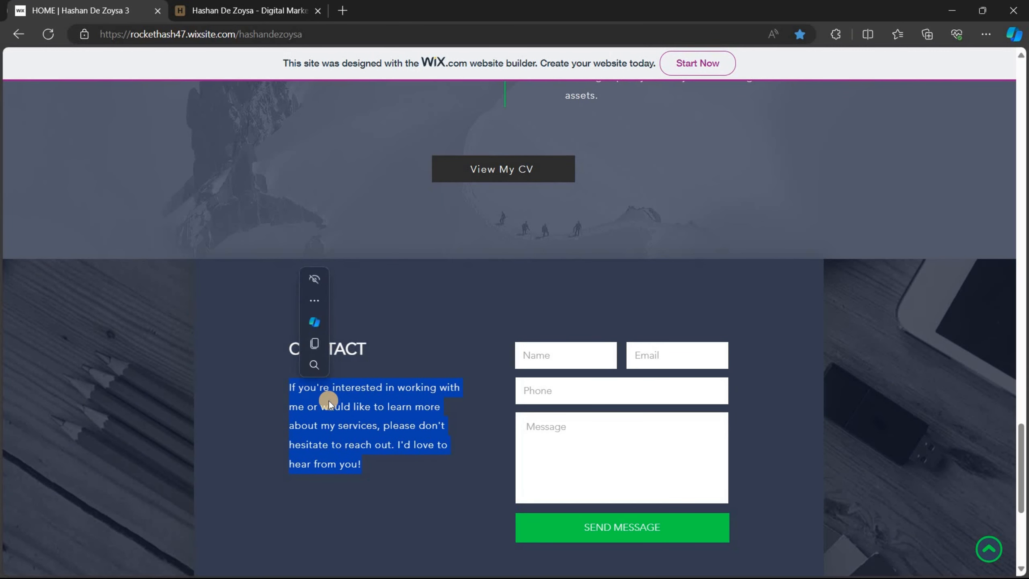
{"action": "right_click", "coordinate": [311, 403]}
{"action": "left_click", "coordinate": [330, 161]}
{"action": "key", "text": "alt+Tab"}
{"action": "left_click", "coordinate": [374, 444]}
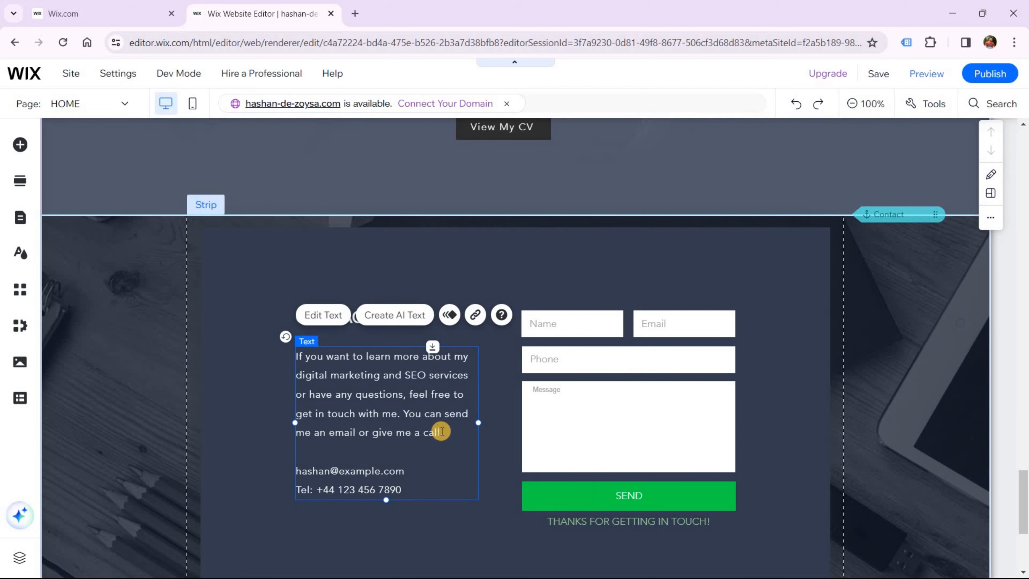
{"action": "double_click", "coordinate": [442, 430]}
{"action": "left_click_drag", "start_coordinate": [442, 432], "coordinate": [320, 367]}
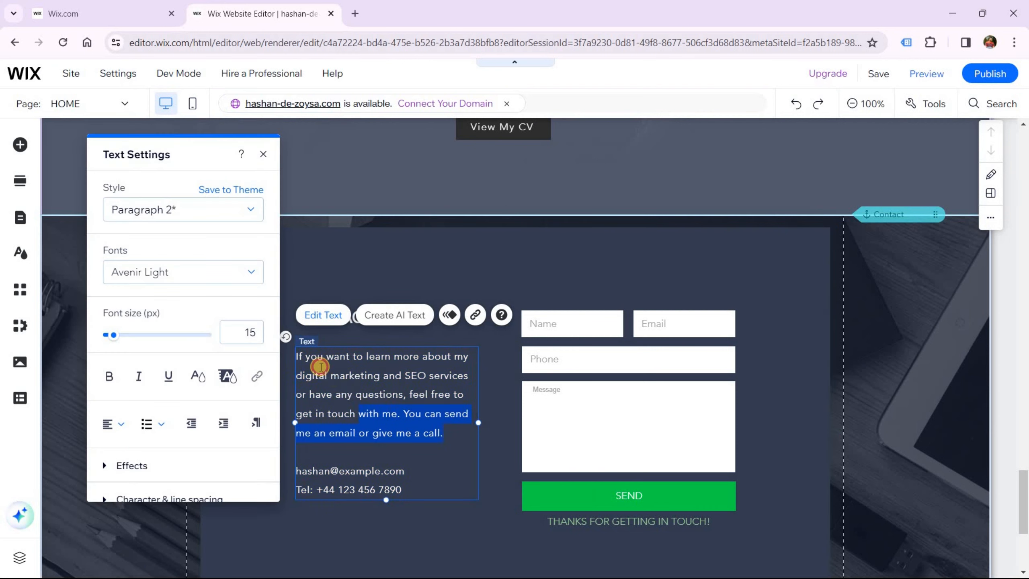
{"action": "key", "text": "ctrl+v"}
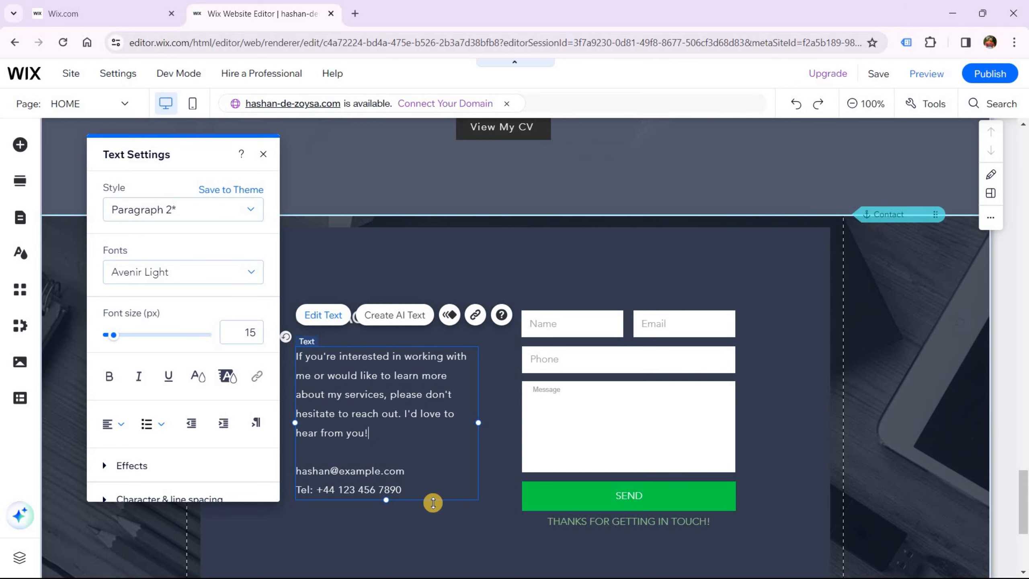
{"action": "left_click", "coordinate": [502, 545]}
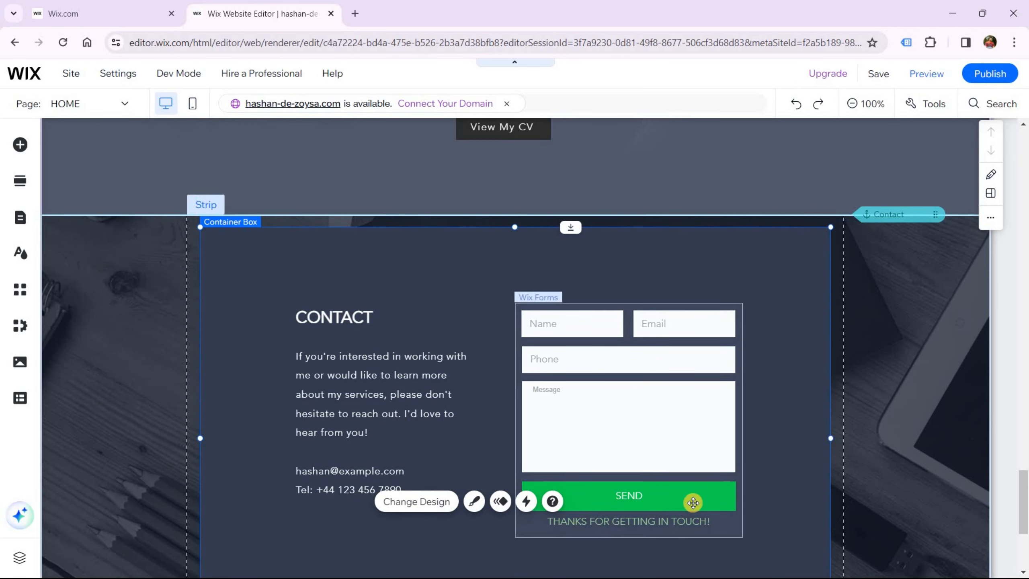
Duplicate the CONTACT heading and place the copy just above the social icons
{"action": "scroll", "coordinate": [680, 493], "scroll_direction": "down", "scroll_amount": 5}
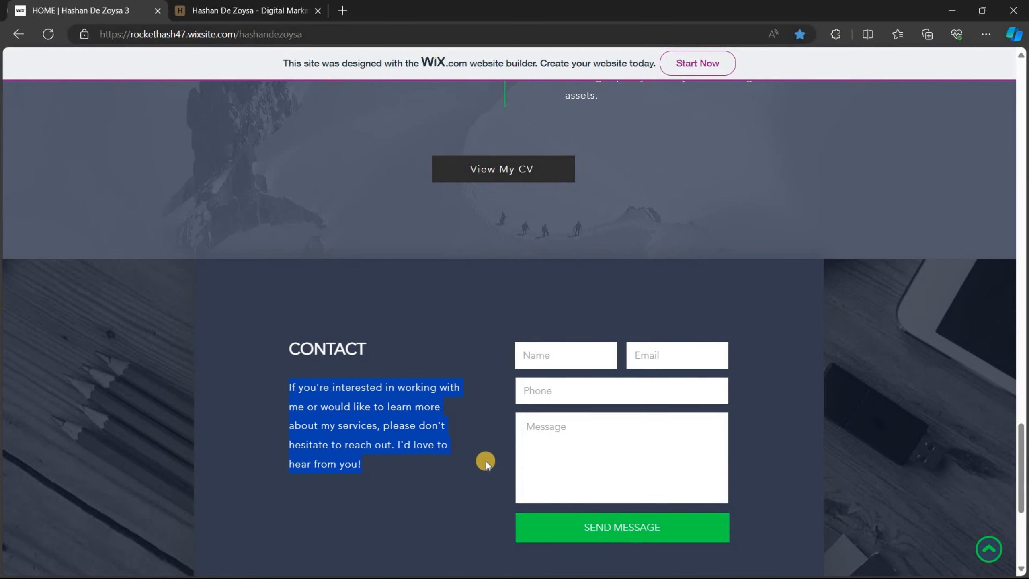
{"action": "scroll", "coordinate": [486, 449], "scroll_direction": "down", "scroll_amount": 5}
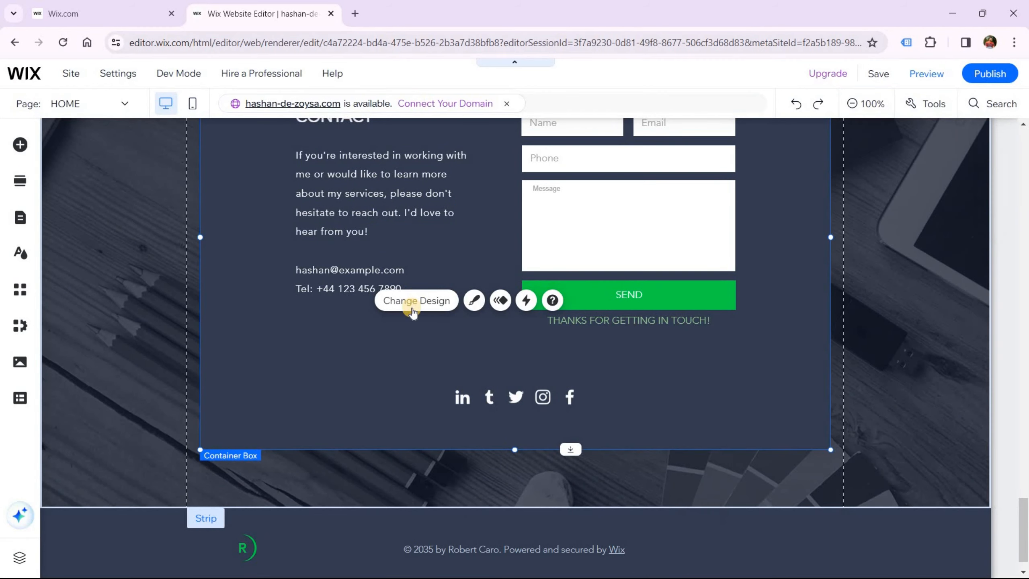
{"action": "scroll", "coordinate": [353, 195], "scroll_direction": "up", "scroll_amount": 2}
{"action": "left_click", "coordinate": [343, 185]}
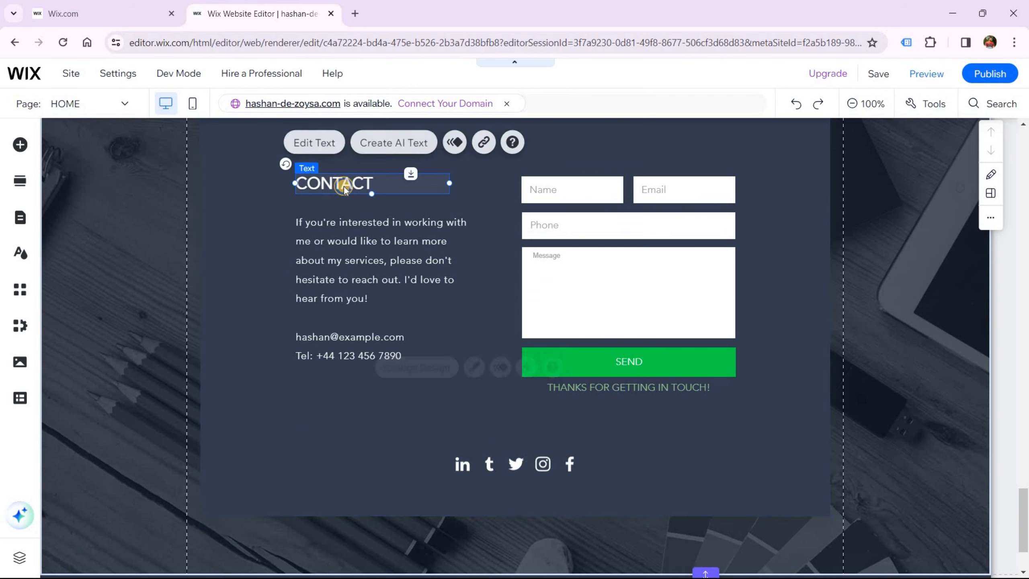
{"action": "right_click", "coordinate": [352, 202]}
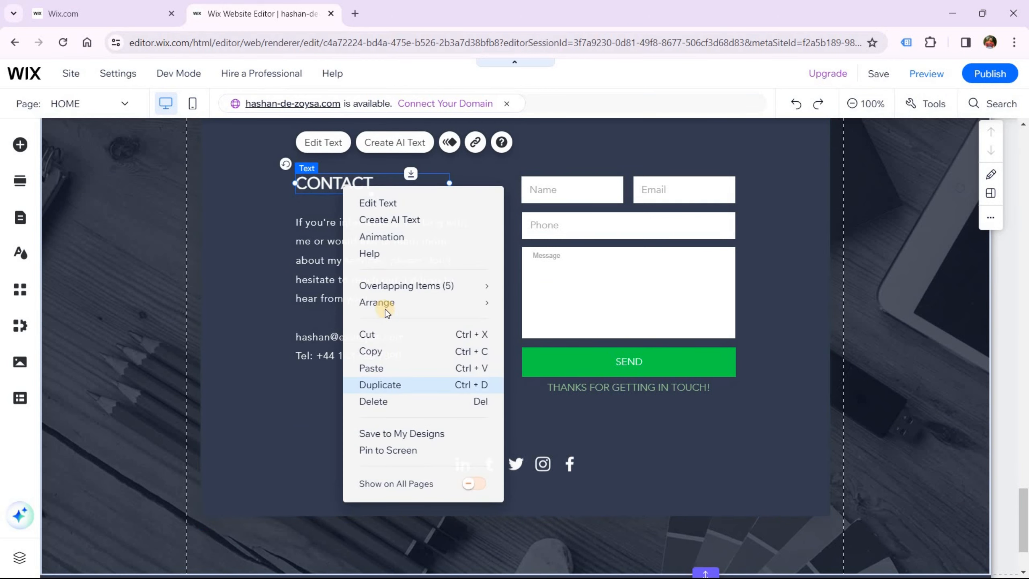
{"action": "left_click_drag", "start_coordinate": [335, 202], "coordinate": [436, 426]}
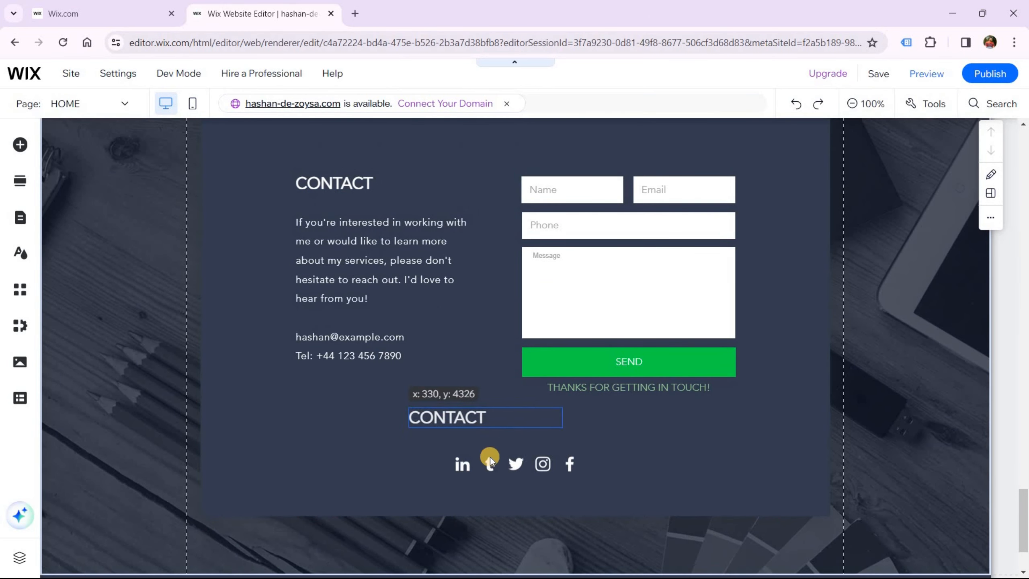
Lengthen the contact box, centre the copy as 'Feel Free To Contact Me', and nudge icons up
{"action": "left_click", "coordinate": [504, 511]}
{"action": "left_click_drag", "start_coordinate": [513, 516], "coordinate": [507, 547]}
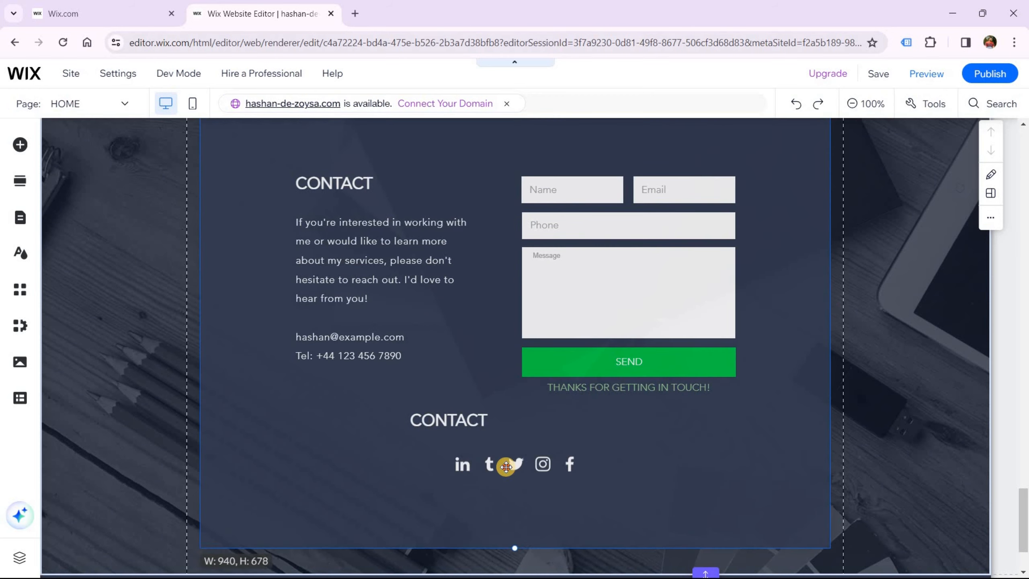
{"action": "left_click_drag", "start_coordinate": [505, 467], "coordinate": [521, 488]}
{"action": "left_click_drag", "start_coordinate": [457, 425], "coordinate": [509, 457]}
{"action": "left_click", "coordinate": [481, 404]}
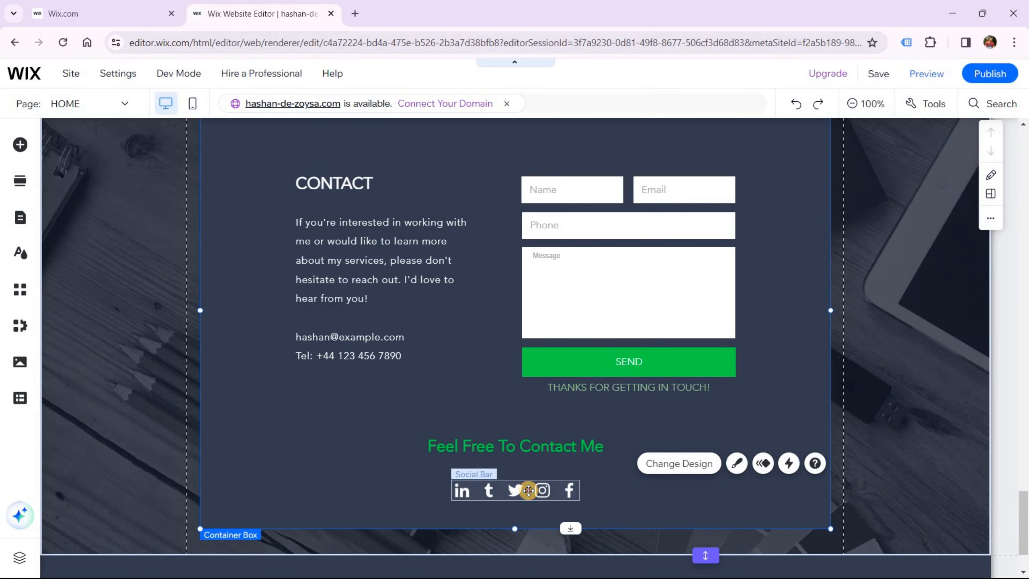
{"action": "left_click", "coordinate": [528, 485]}
{"action": "left_click_drag", "start_coordinate": [529, 485], "coordinate": [526, 478]}
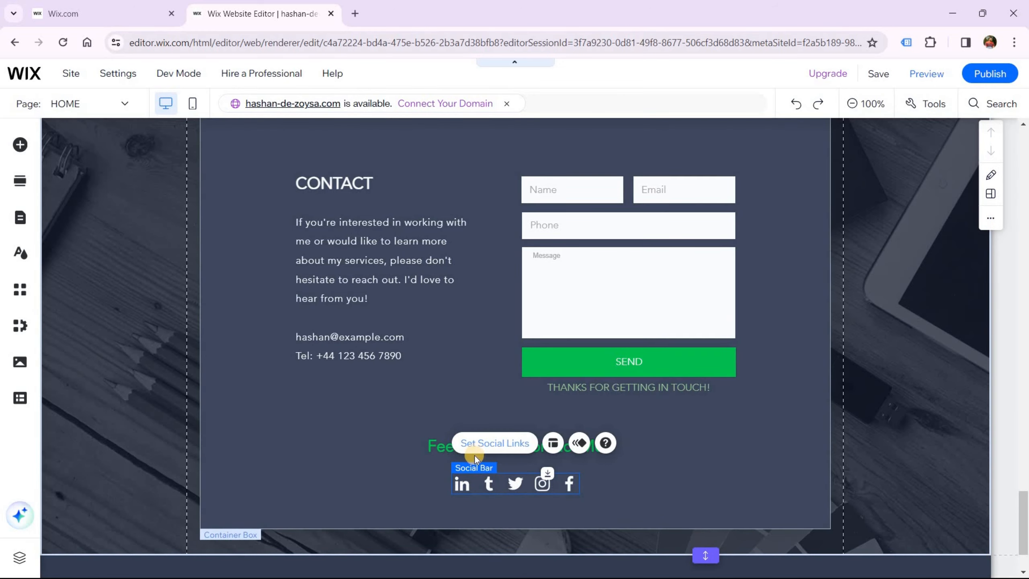
Check the LinkedIn link in the social links settings, then delete the Tumblr icon
{"action": "left_click", "coordinate": [491, 445]}
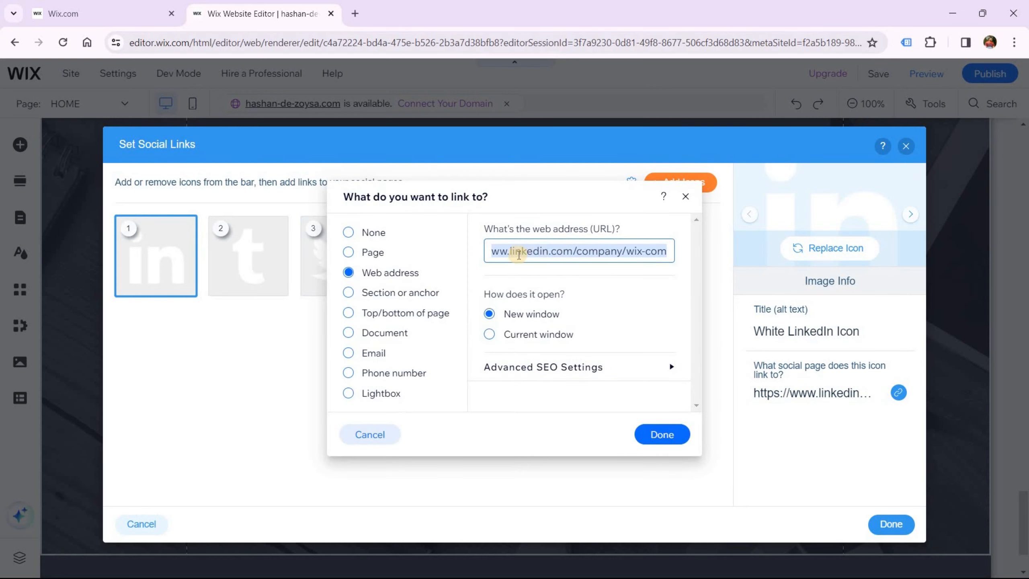
{"action": "left_click", "coordinate": [567, 254]}
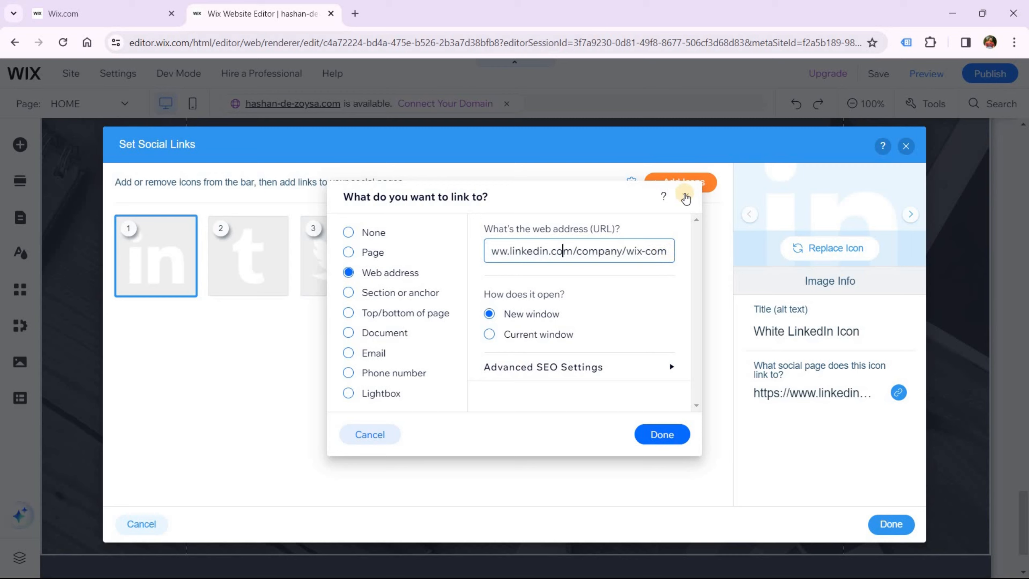
{"action": "left_click", "coordinate": [686, 196]}
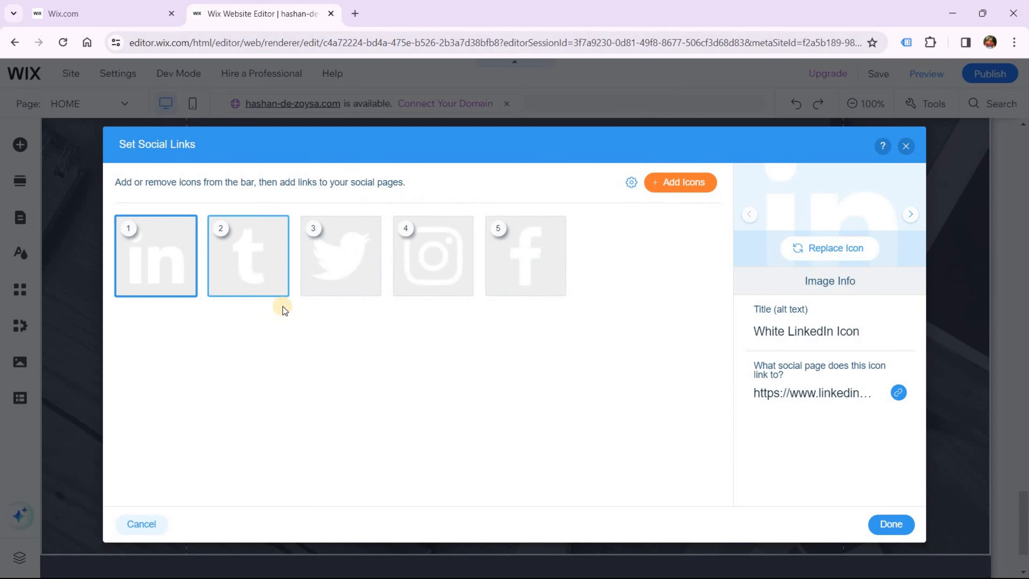
{"action": "left_click", "coordinate": [278, 292]}
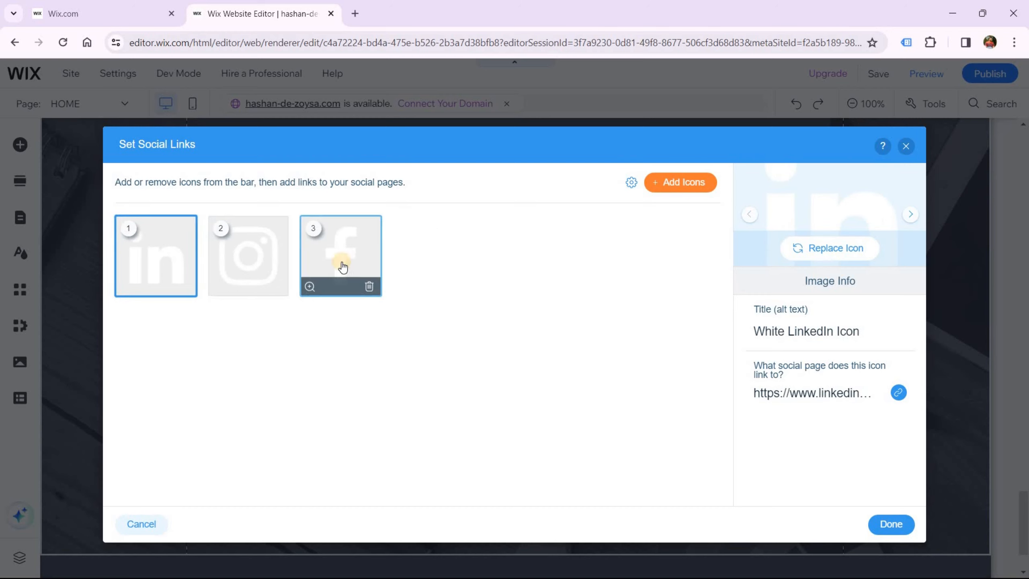
Reorder the Facebook icon and filter the icon library to Black & White
{"action": "mouse_move", "coordinate": [301, 257]}
{"action": "mouse_move", "coordinate": [365, 256]}
{"action": "left_mouse_down"}
{"action": "mouse_move", "coordinate": [384, 259]}
{"action": "mouse_move", "coordinate": [310, 260]}
{"action": "mouse_move", "coordinate": [371, 267]}
{"action": "mouse_move", "coordinate": [354, 258]}
{"action": "left_mouse_up"}
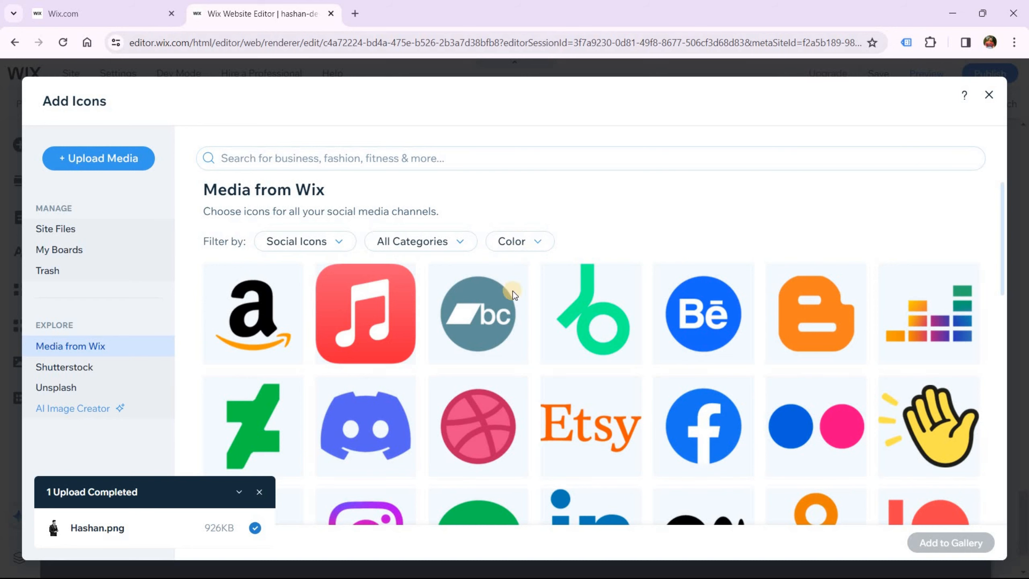
{"action": "left_click", "coordinate": [519, 241]}
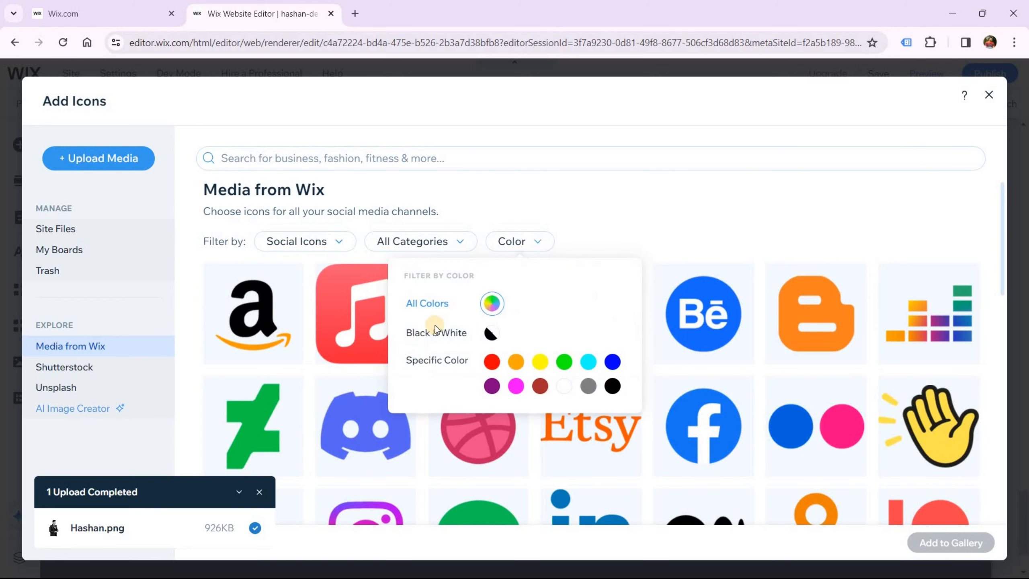
{"action": "left_click", "coordinate": [489, 334]}
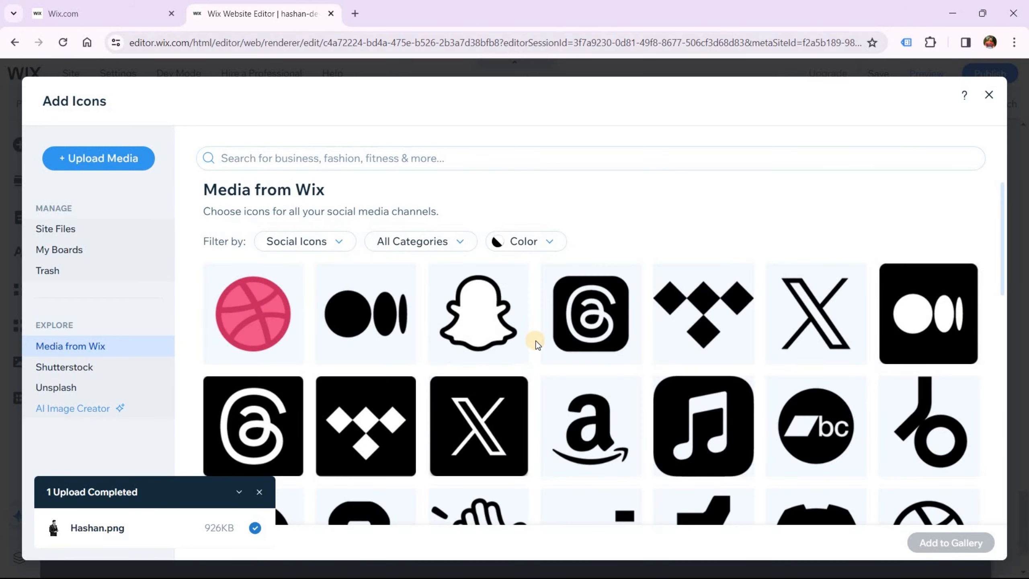
{"action": "scroll", "coordinate": [536, 344], "scroll_direction": "down", "scroll_amount": 2}
{"action": "scroll", "coordinate": [536, 344], "scroll_direction": "down", "scroll_amount": 10}
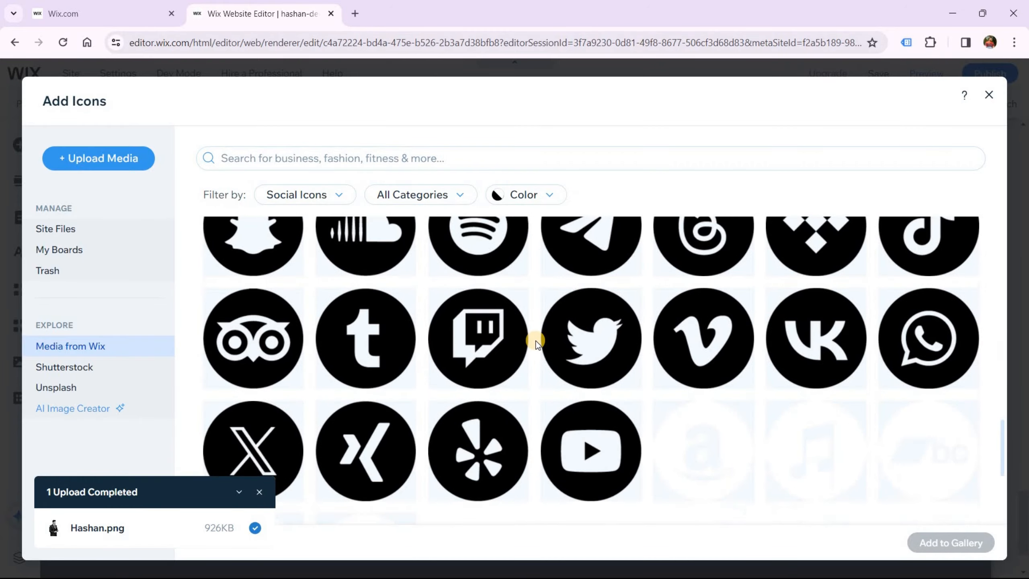
{"action": "scroll", "coordinate": [537, 343], "scroll_direction": "down", "scroll_amount": 2}
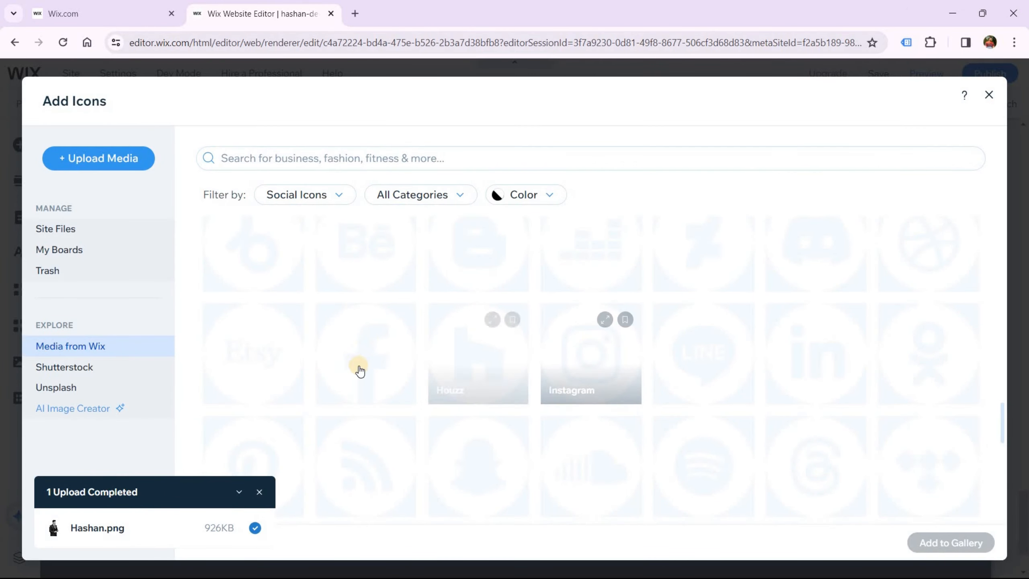
{"action": "scroll", "coordinate": [557, 399], "scroll_direction": "down", "scroll_amount": 4}
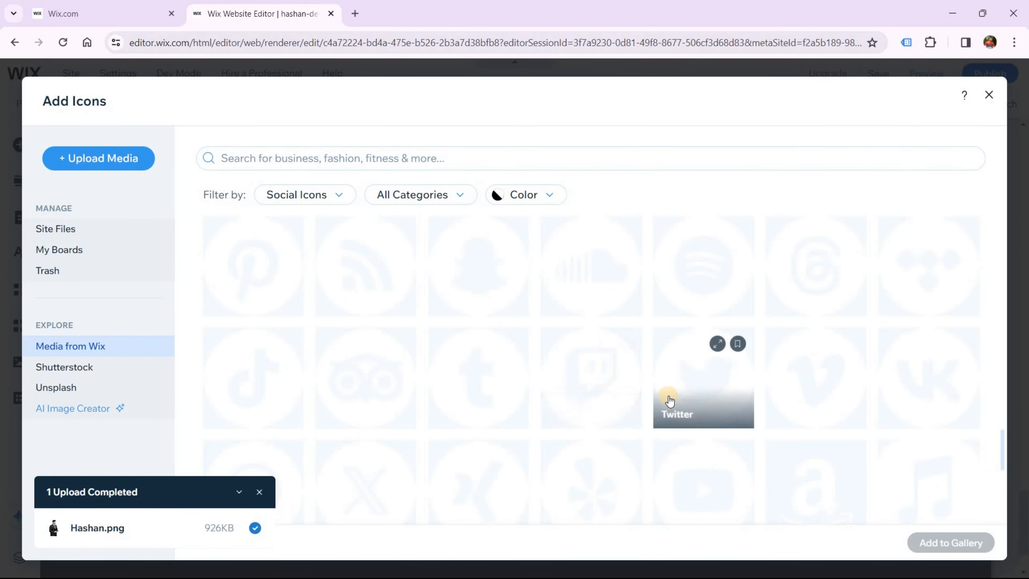
{"action": "scroll", "coordinate": [705, 285], "scroll_direction": "down", "scroll_amount": 1}
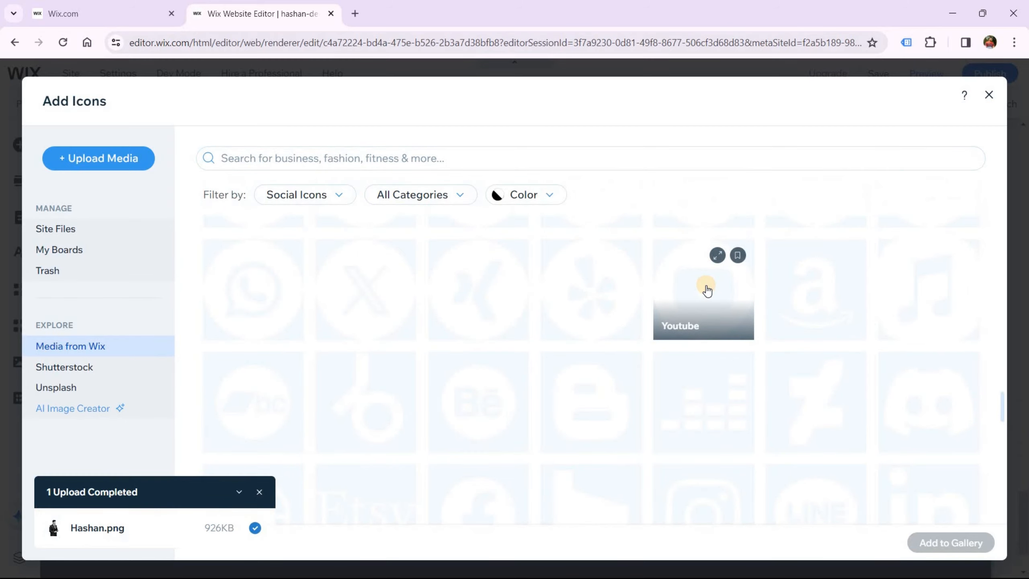
Add the YouTube icon last in the social bar, set its web link, and confirm
{"action": "left_click", "coordinate": [932, 544]}
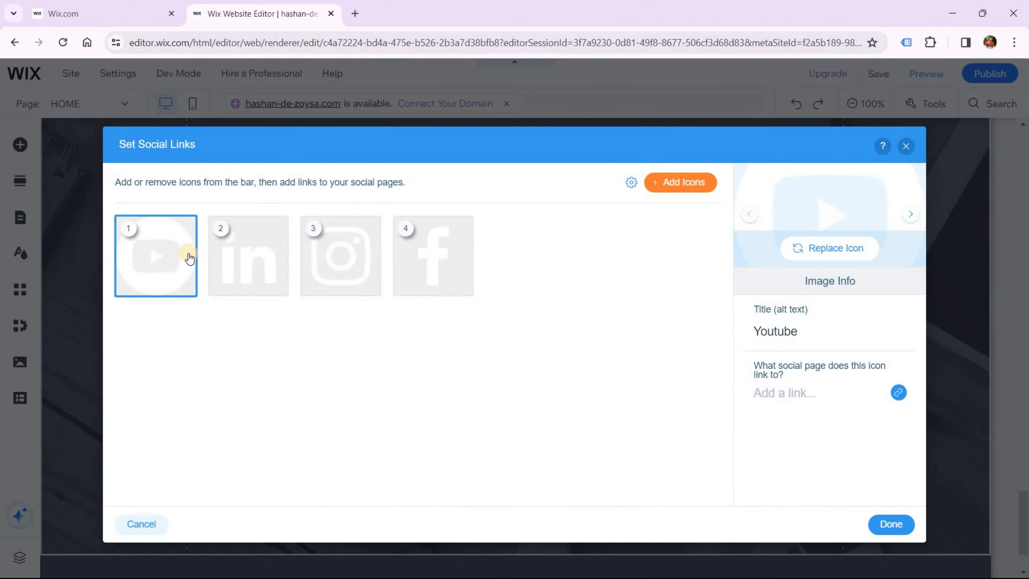
{"action": "left_click_drag", "start_coordinate": [184, 258], "coordinate": [434, 257]}
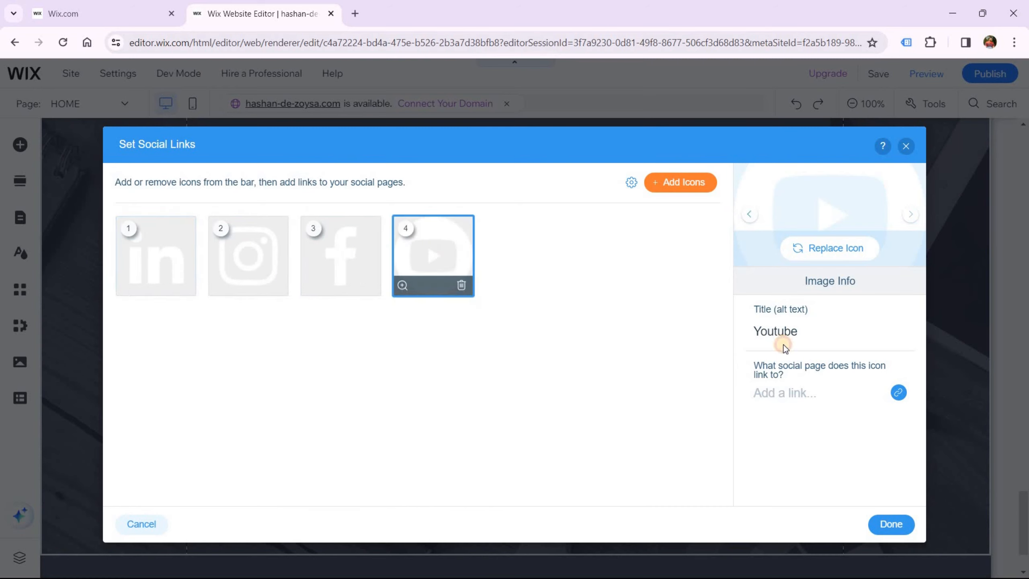
{"action": "left_click", "coordinate": [882, 394]}
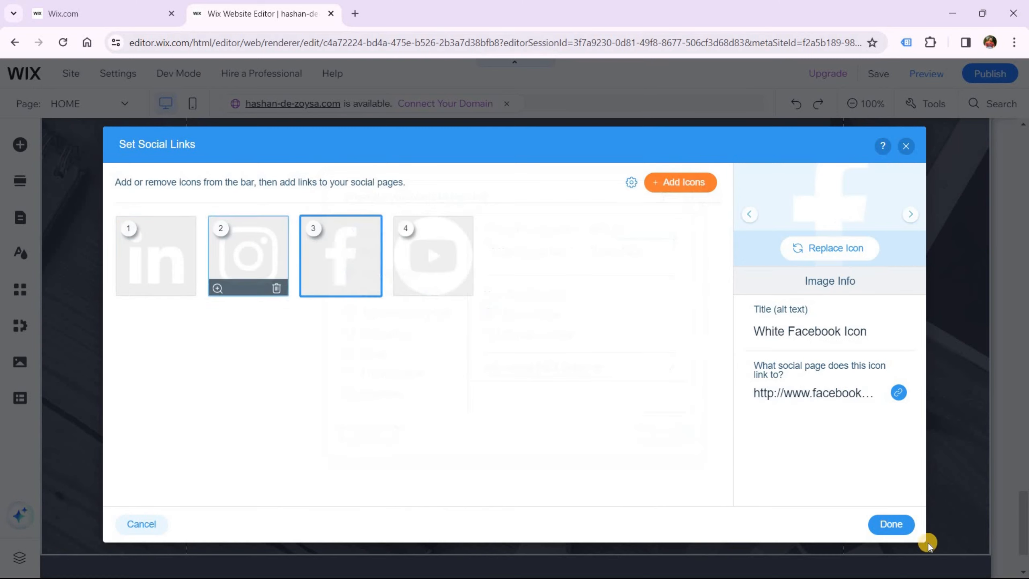
{"action": "left_click", "coordinate": [889, 524]}
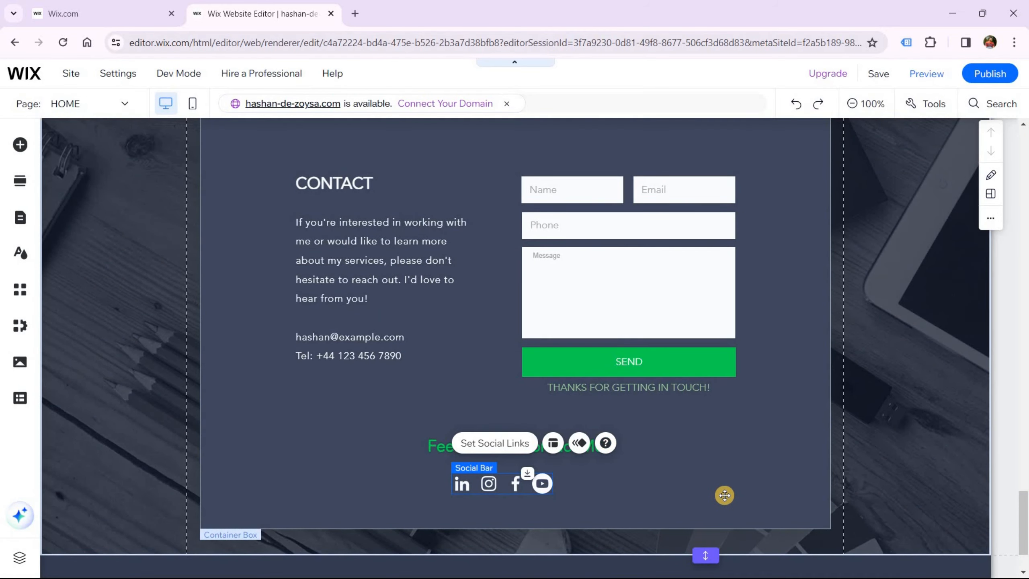
Enter the site owner's full name in the footer copyright text
{"action": "left_click", "coordinate": [724, 495]}
{"action": "scroll", "coordinate": [521, 436], "scroll_direction": "down", "scroll_amount": 3}
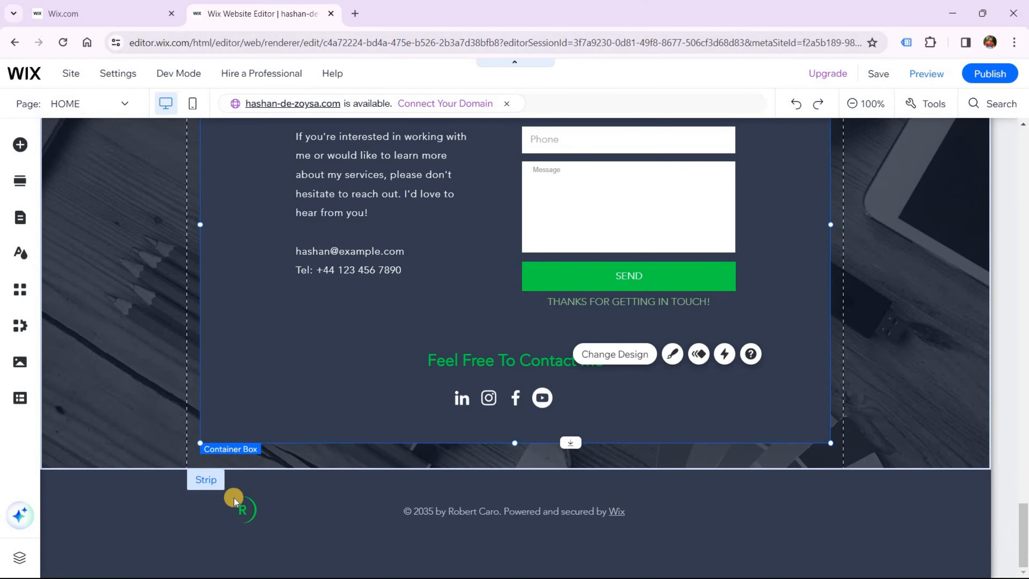
{"action": "left_click", "coordinate": [245, 506]}
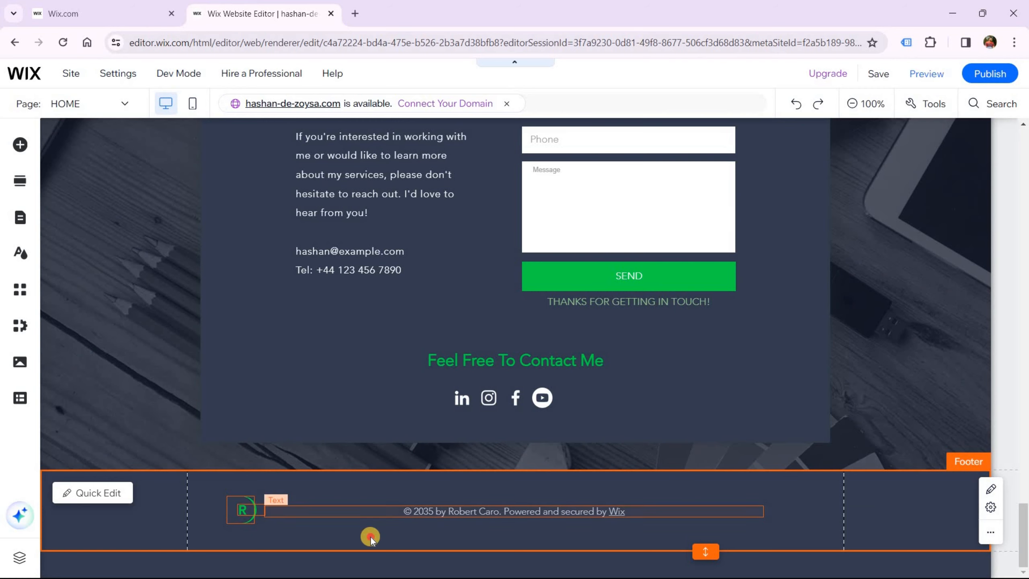
{"action": "left_click", "coordinate": [436, 512]}
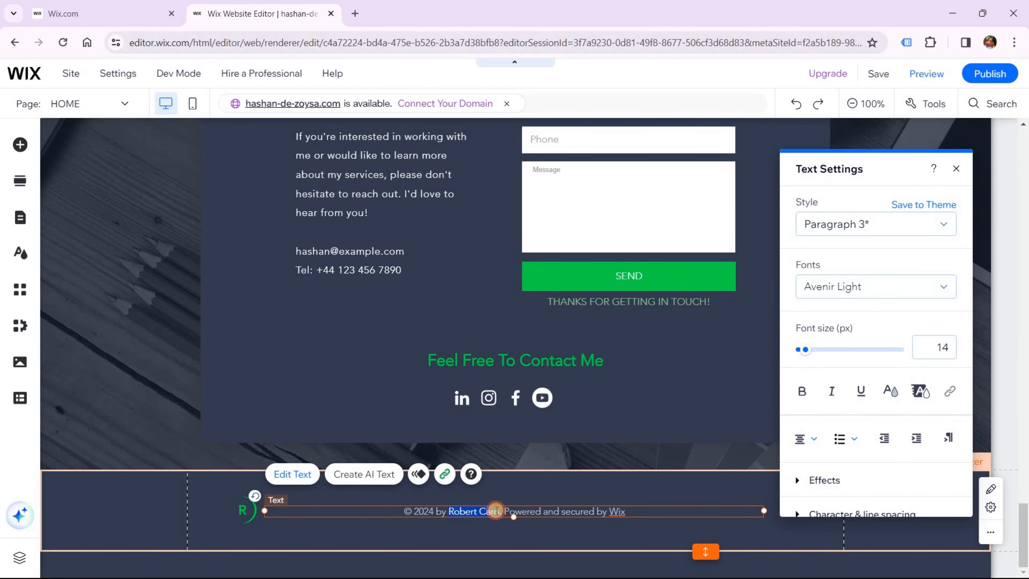
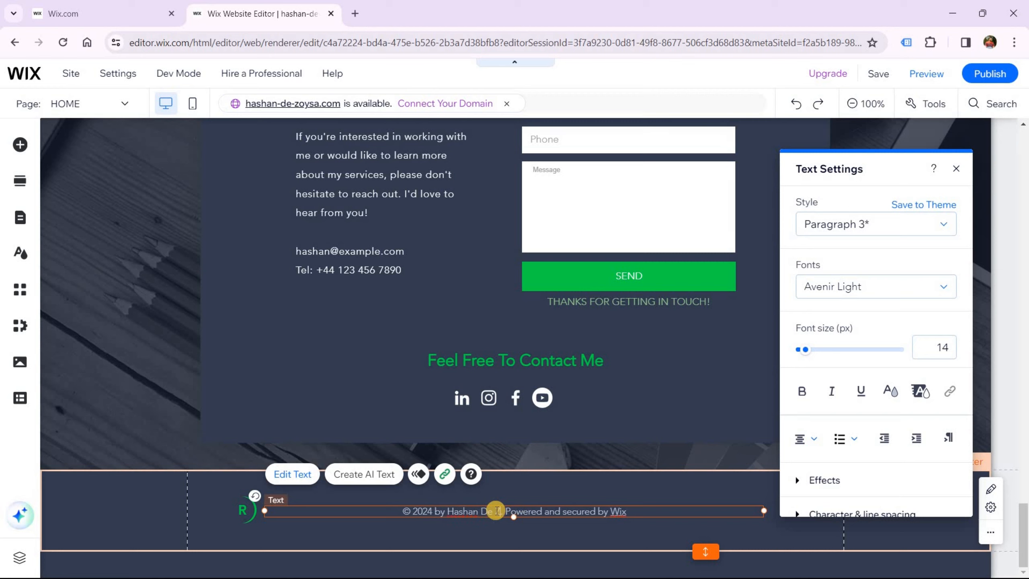
{"action": "left_click", "coordinate": [377, 539]}
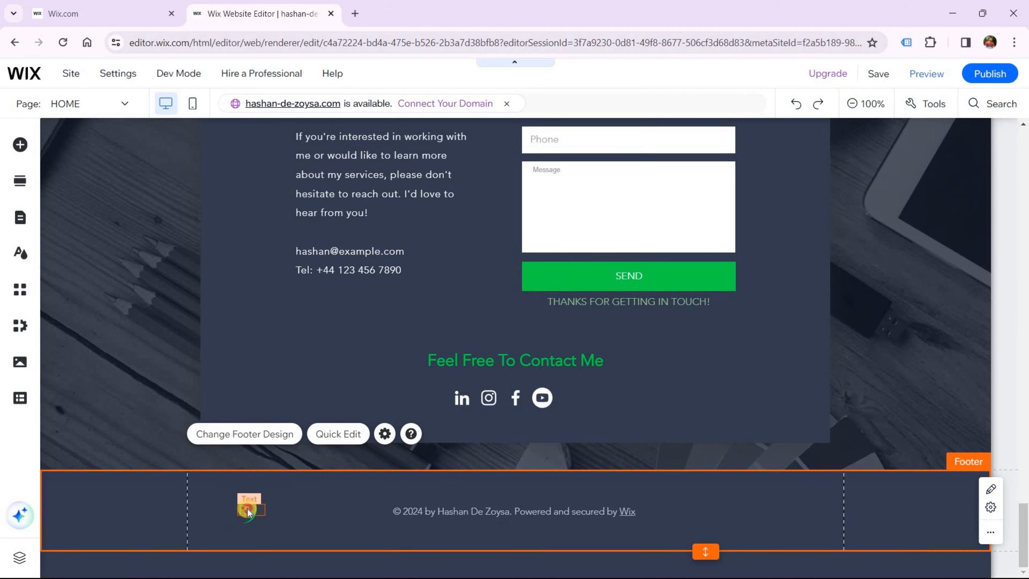
Change the footer logo's letter from R to H
{"action": "left_click", "coordinate": [248, 510]}
{"action": "left_click", "coordinate": [250, 519]}
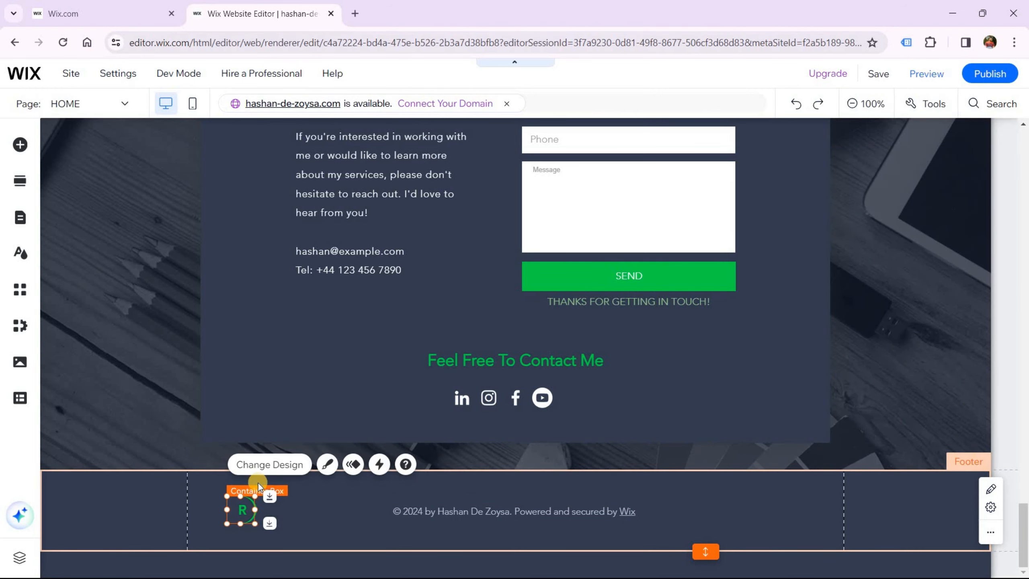
{"action": "left_click", "coordinate": [296, 512]}
{"action": "left_click", "coordinate": [246, 511]}
{"action": "left_click_drag", "start_coordinate": [264, 524], "coordinate": [350, 514]}
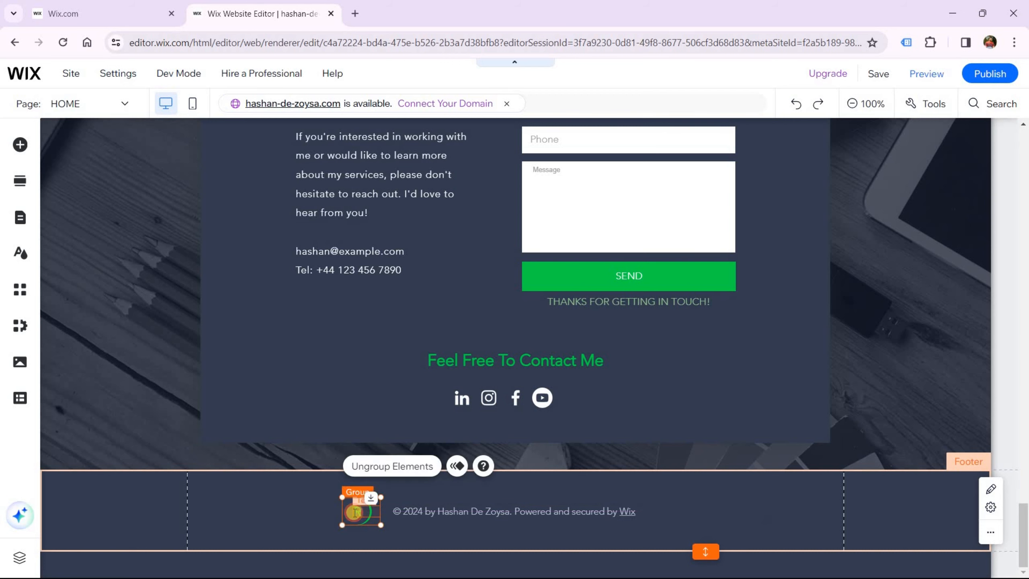
{"action": "double_click", "coordinate": [358, 513]}
{"action": "type", "text": "H"}
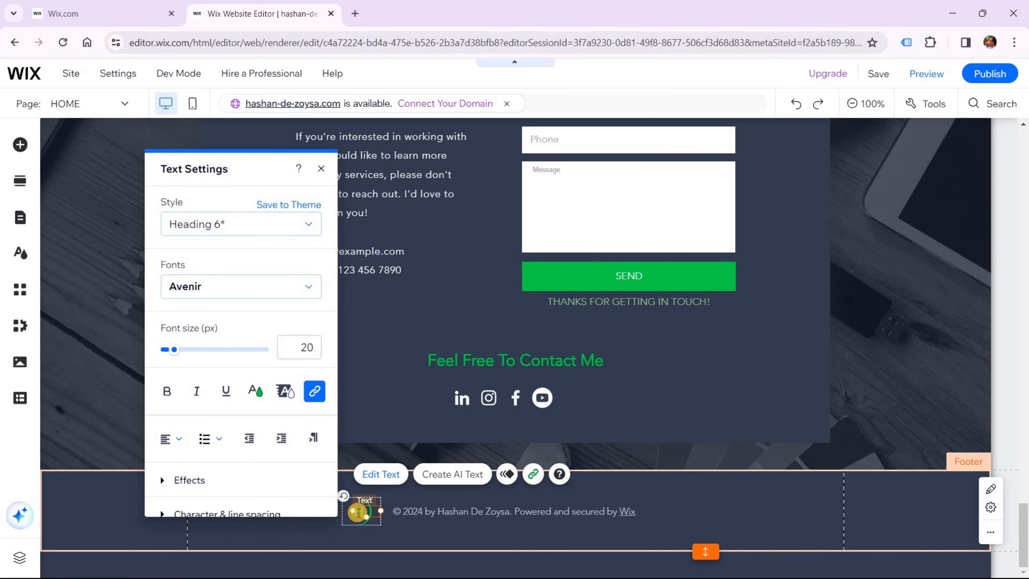
{"action": "left_click", "coordinate": [481, 530]}
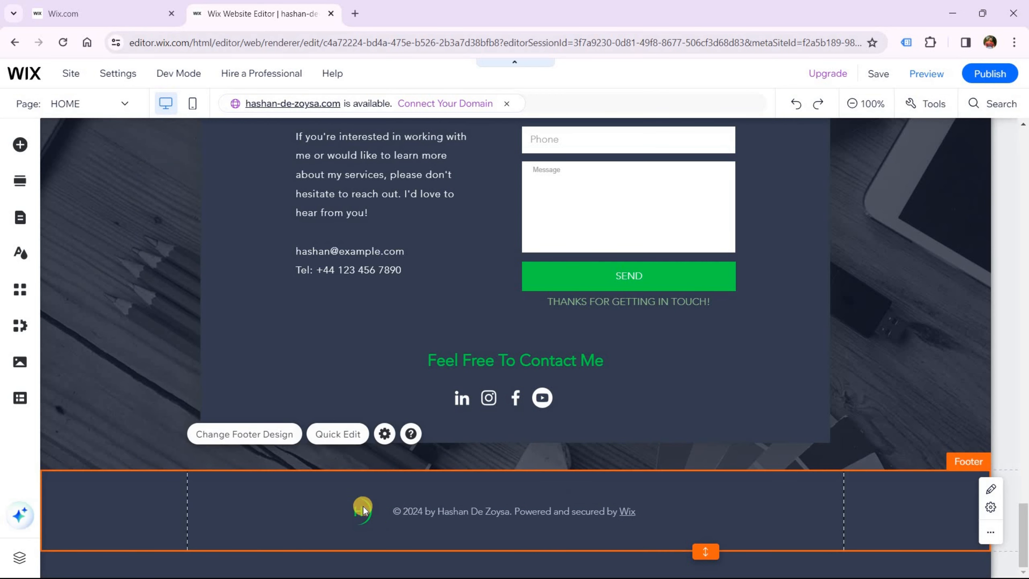
Move the H logo right next to the footer copyright line
{"action": "left_click_drag", "start_coordinate": [355, 507], "coordinate": [361, 506]}
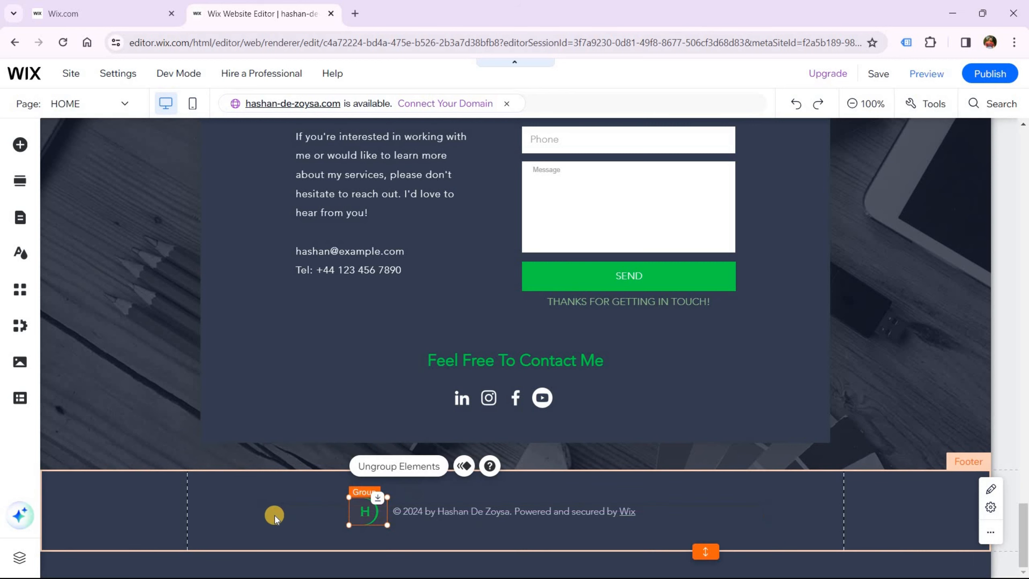
{"action": "left_click", "coordinate": [561, 499]}
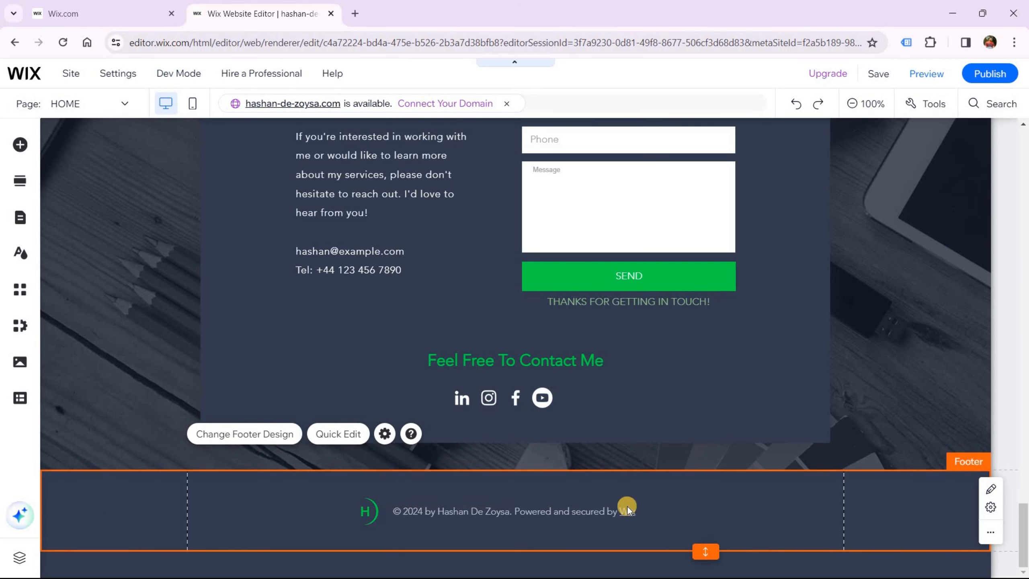
{"action": "scroll", "coordinate": [629, 506], "scroll_direction": "up", "scroll_amount": 10}
Scroll up to the header, confirm the logo reads H, and select the existing navigation menu
{"action": "scroll", "coordinate": [608, 414], "scroll_direction": "up", "scroll_amount": 15}
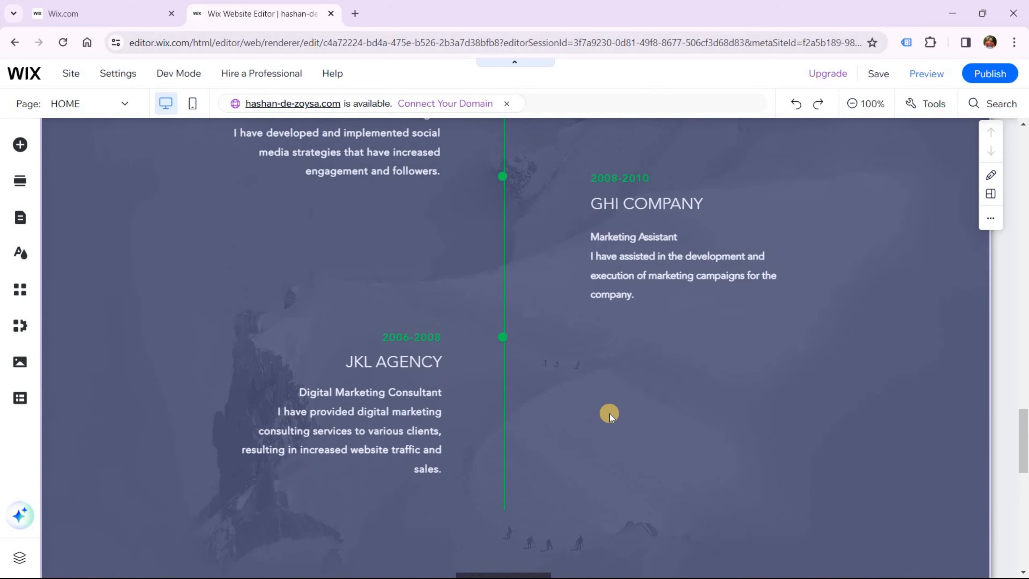
{"action": "scroll", "coordinate": [610, 414], "scroll_direction": "up", "scroll_amount": 10}
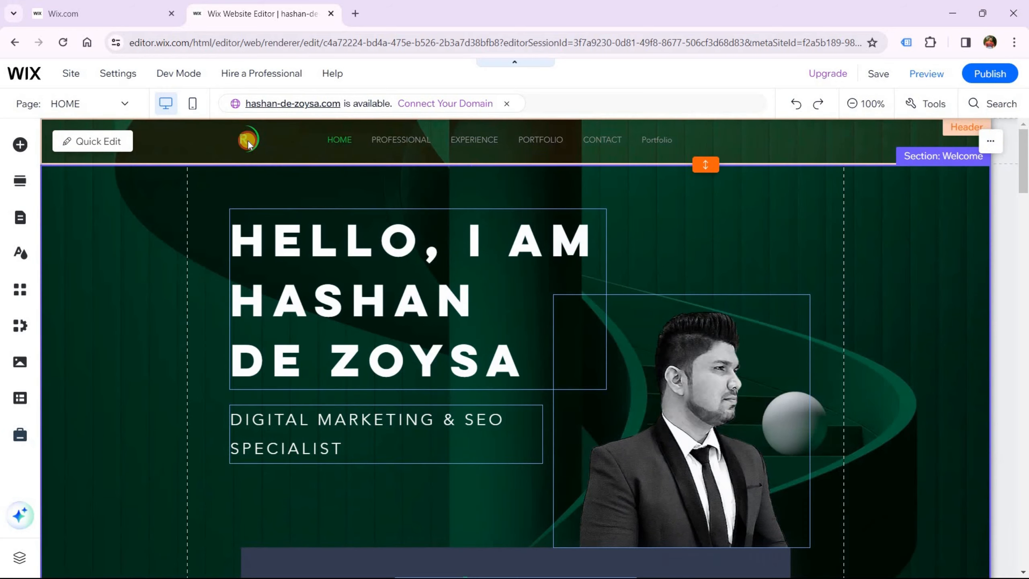
{"action": "left_click", "coordinate": [245, 140]}
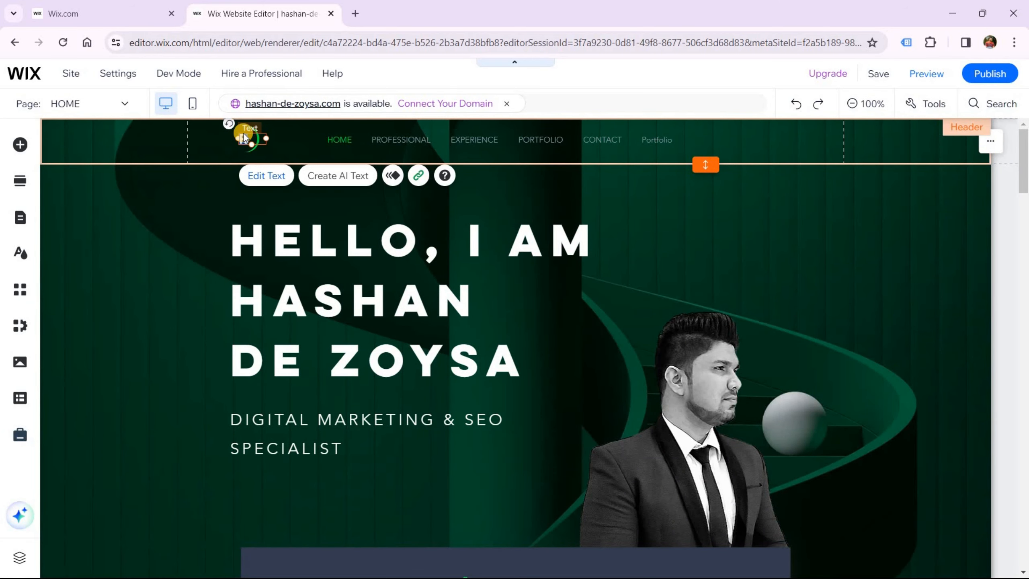
{"action": "double_click", "coordinate": [243, 137]}
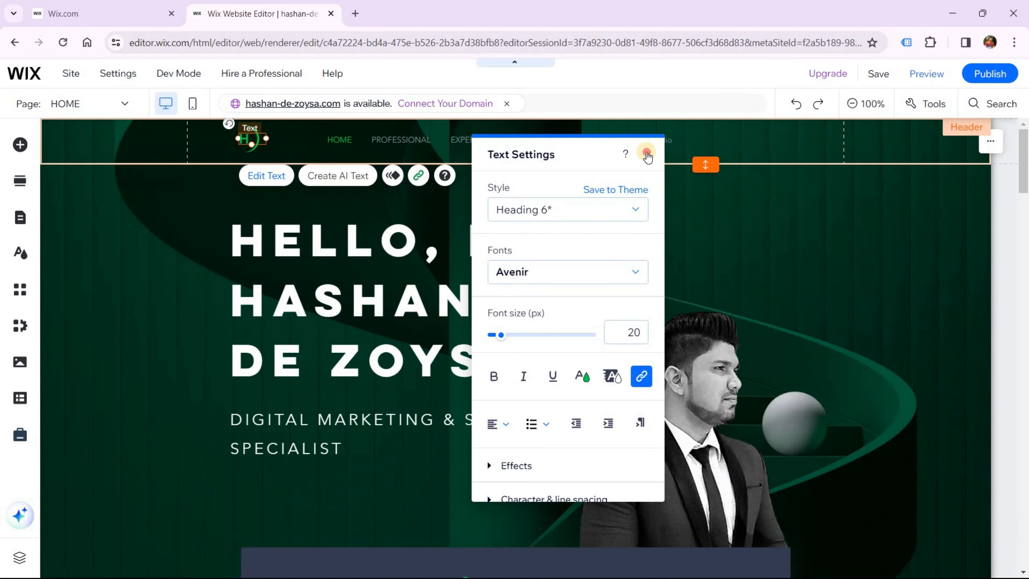
{"action": "left_click", "coordinate": [648, 154]}
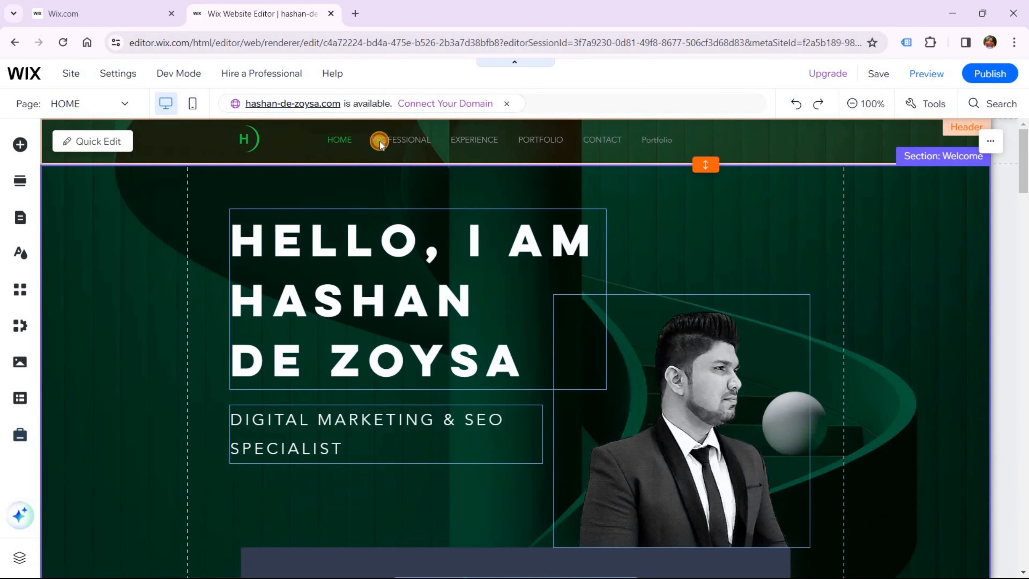
{"action": "left_click", "coordinate": [395, 141]}
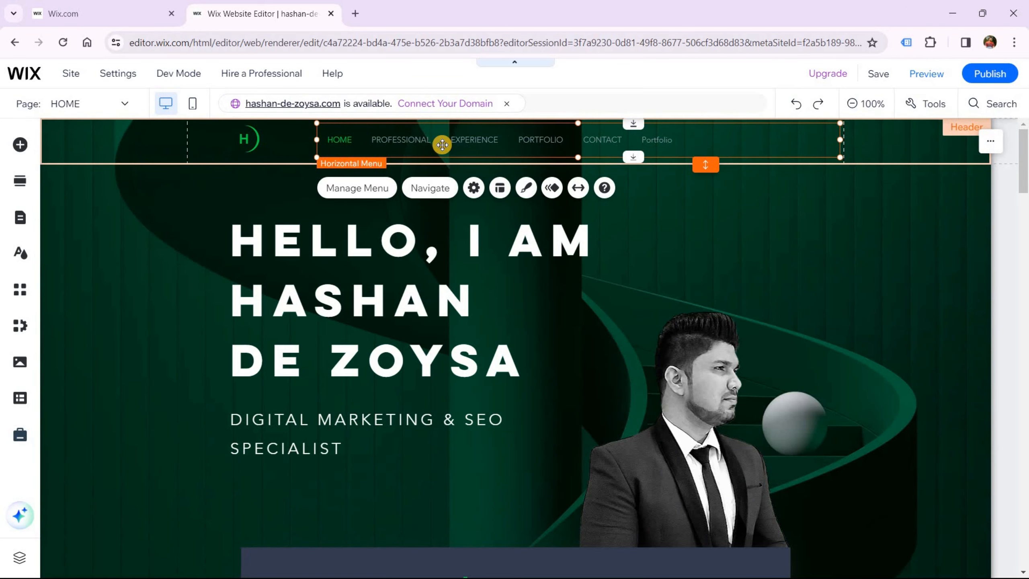
Delete the old header menu and drag in the green boxed Horizontal Menu preset
{"action": "key", "text": "Delete"}
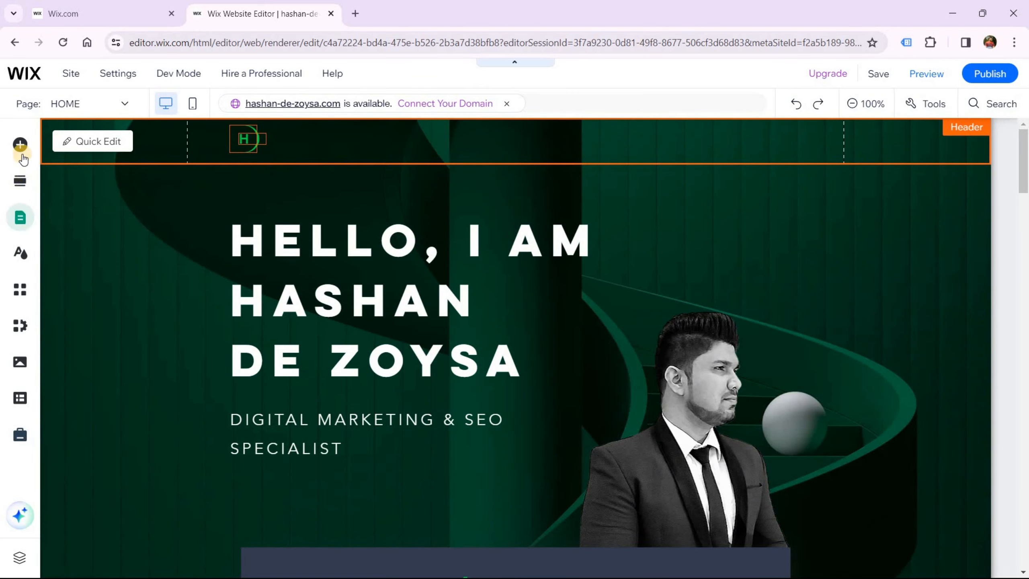
{"action": "left_click", "coordinate": [20, 145]}
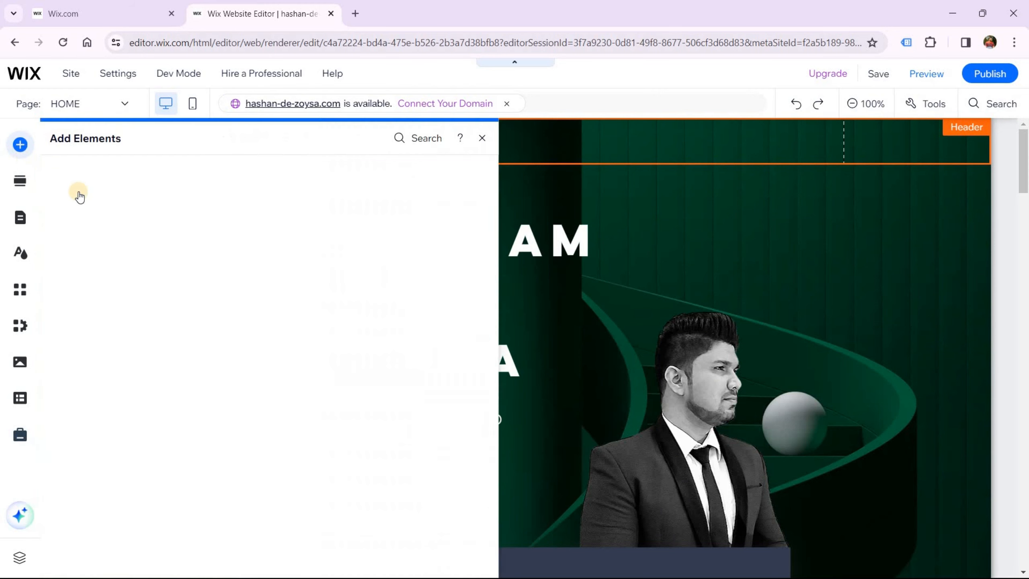
{"action": "left_click", "coordinate": [69, 261]}
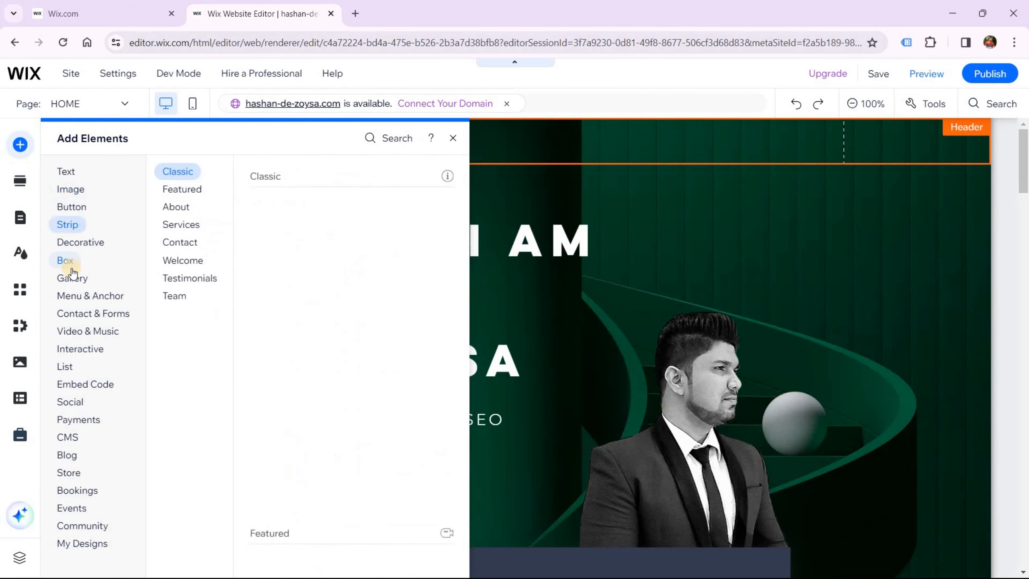
{"action": "left_click", "coordinate": [73, 283]}
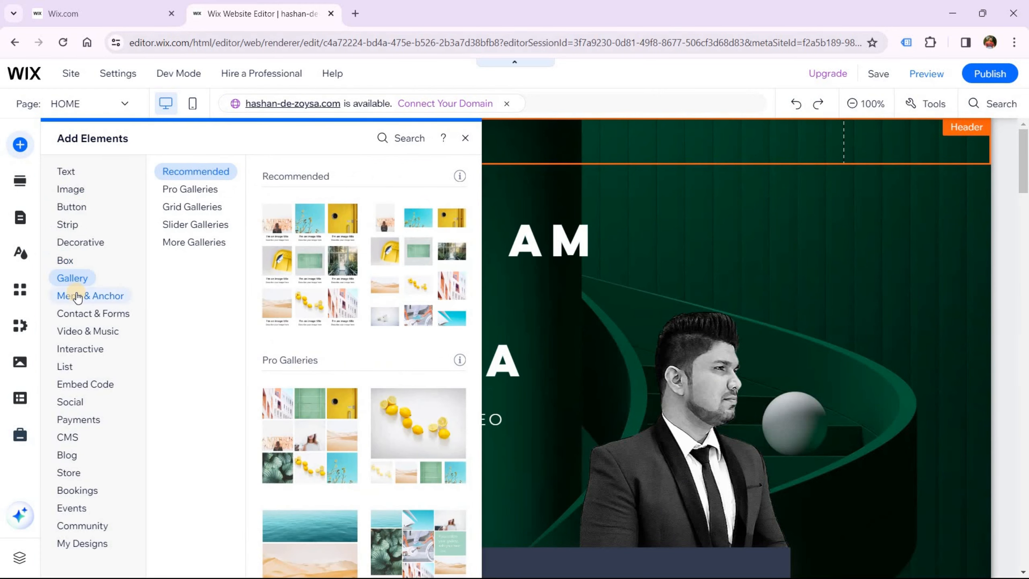
{"action": "left_click", "coordinate": [83, 295]}
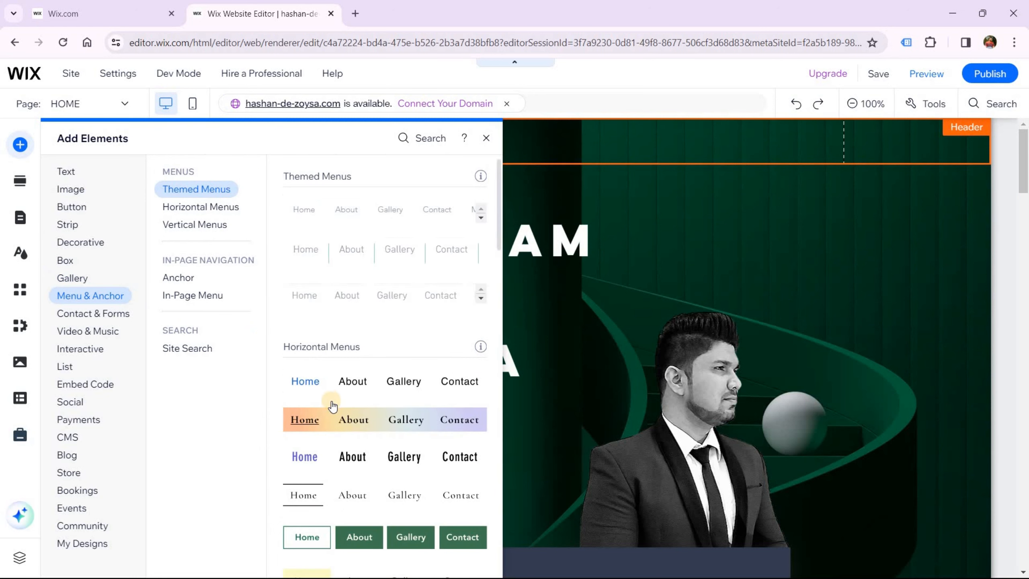
{"action": "scroll", "coordinate": [330, 404], "scroll_direction": "down", "scroll_amount": 2}
{"action": "scroll", "coordinate": [332, 405], "scroll_direction": "down", "scroll_amount": 3}
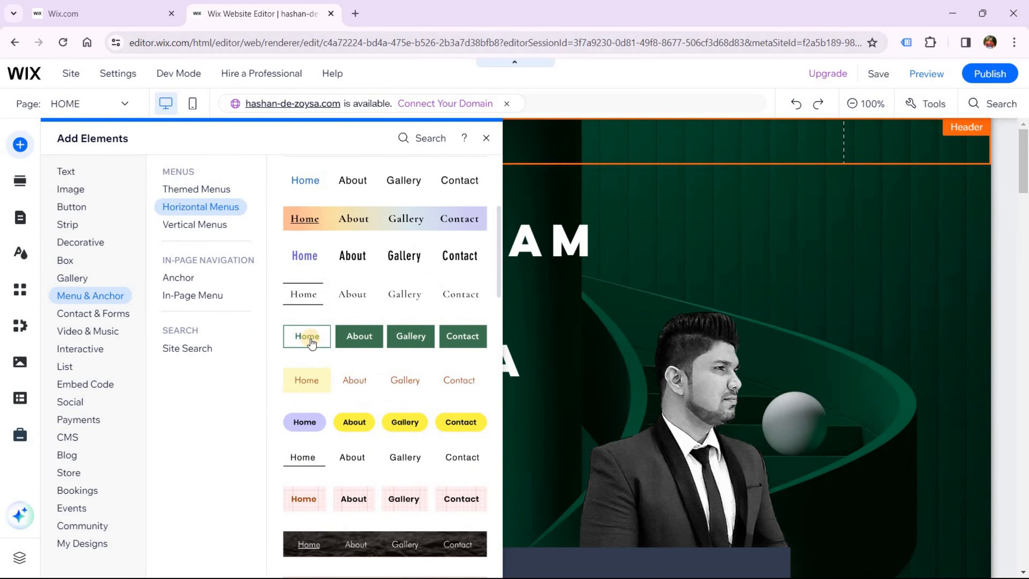
{"action": "left_click_drag", "start_coordinate": [307, 340], "coordinate": [432, 163]}
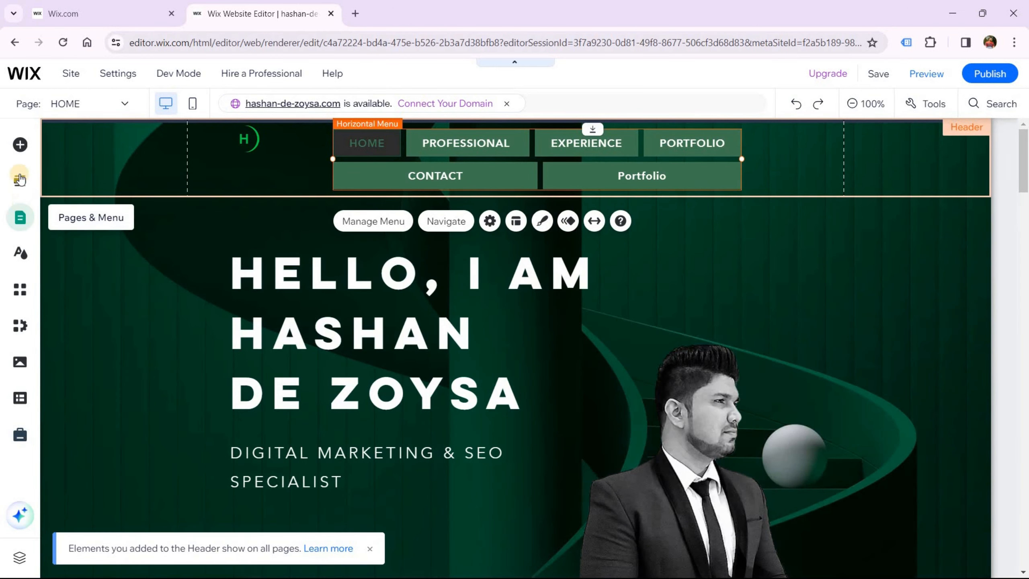
Delete the PORTFOLIO and Portfolio pages, uninstalling the Wix Portfolio app
{"action": "left_click", "coordinate": [20, 217]}
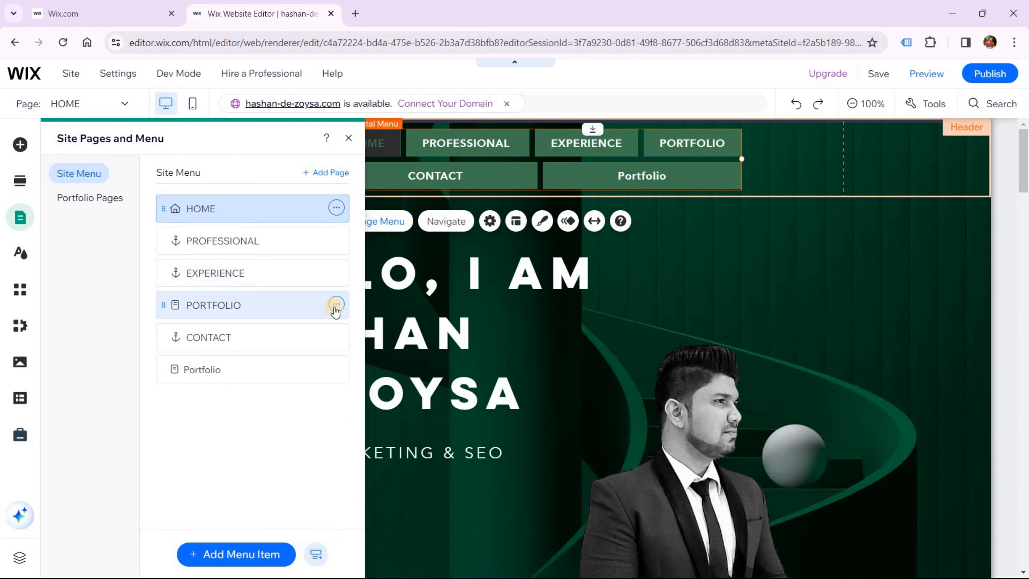
{"action": "left_click", "coordinate": [337, 305]}
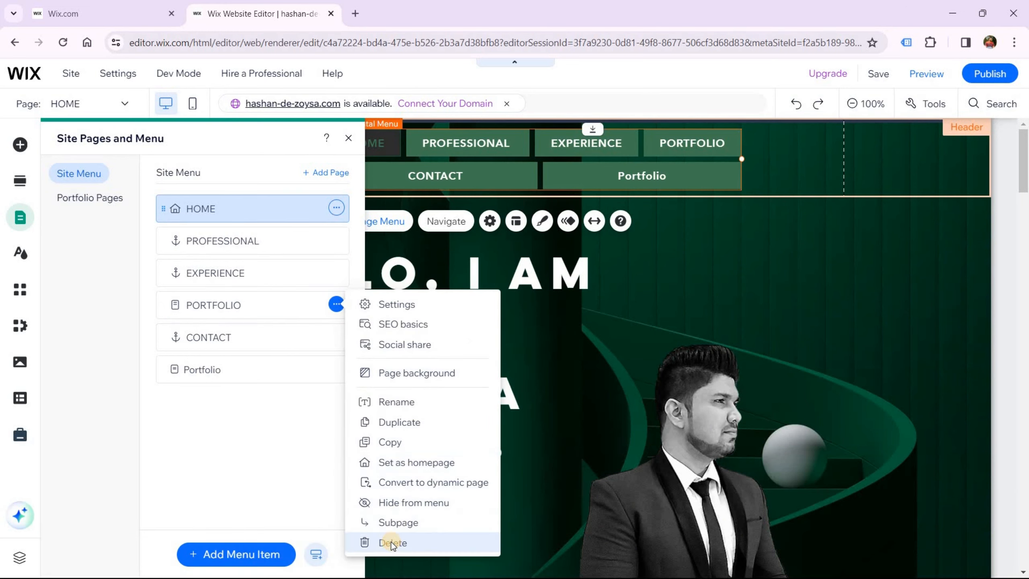
{"action": "left_click", "coordinate": [392, 541]}
{"action": "key", "text": "Return"}
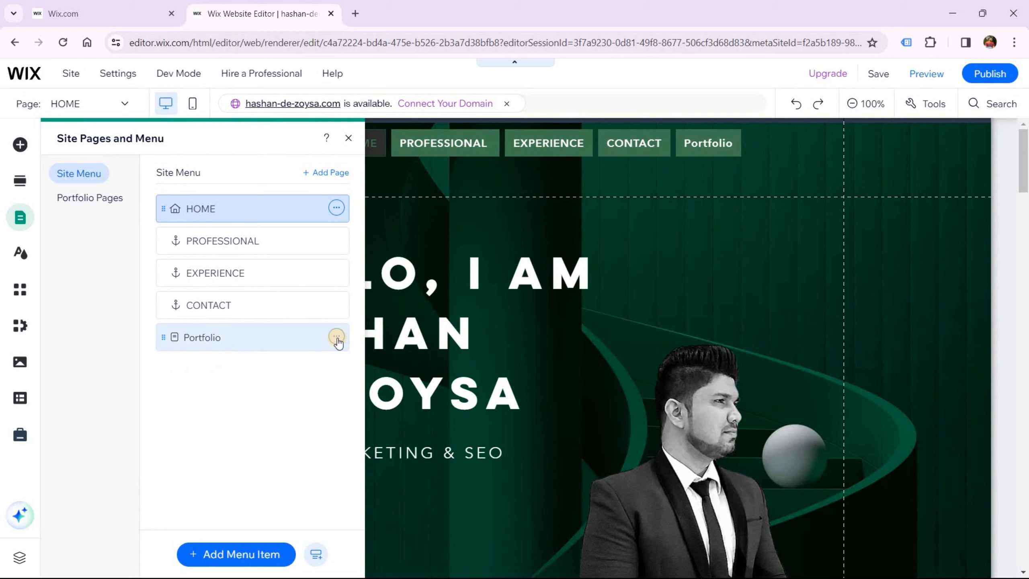
{"action": "left_click", "coordinate": [336, 336]}
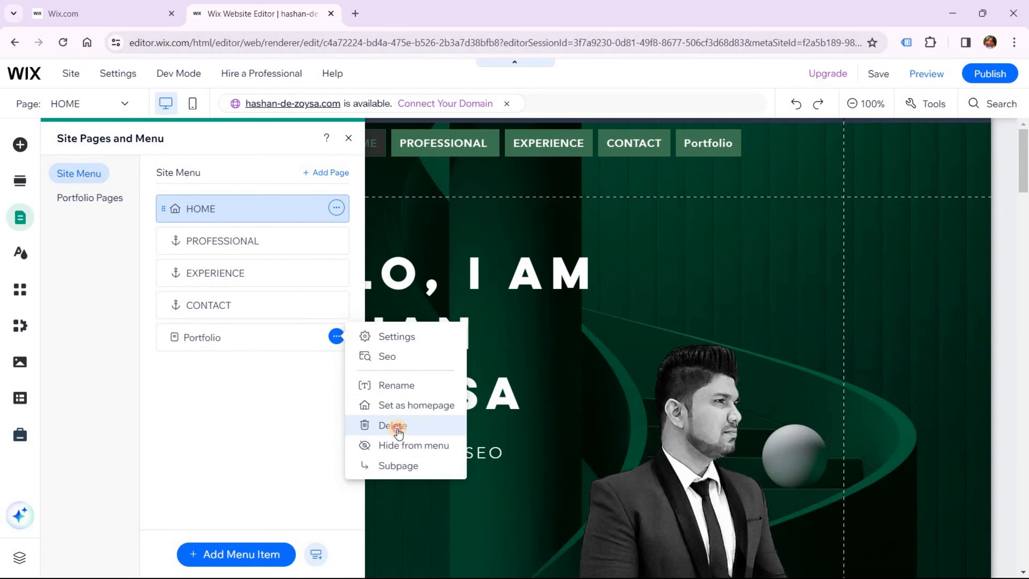
{"action": "left_click", "coordinate": [398, 432]}
{"action": "key", "text": "Return"}
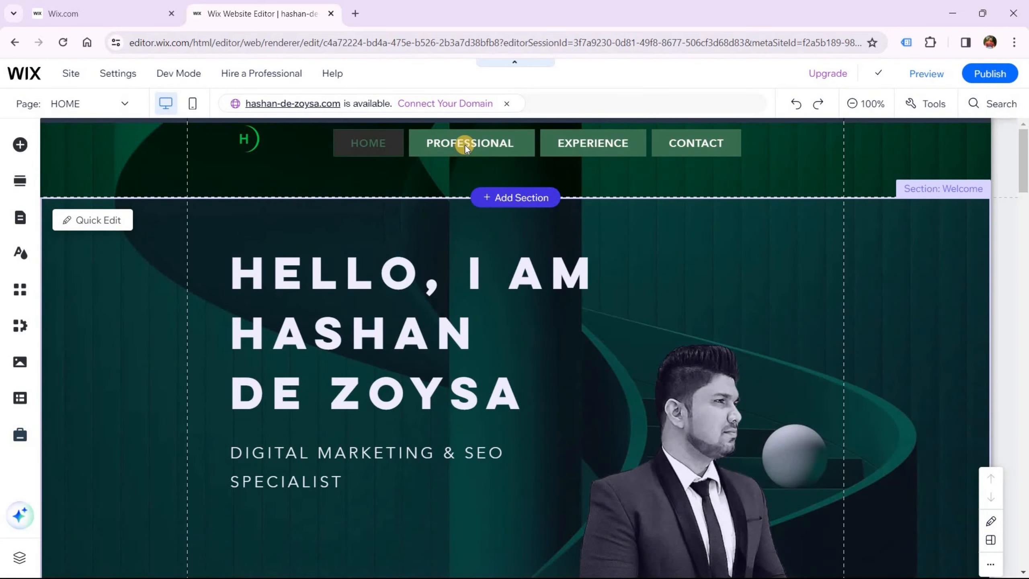
{"action": "left_click", "coordinate": [464, 145]}
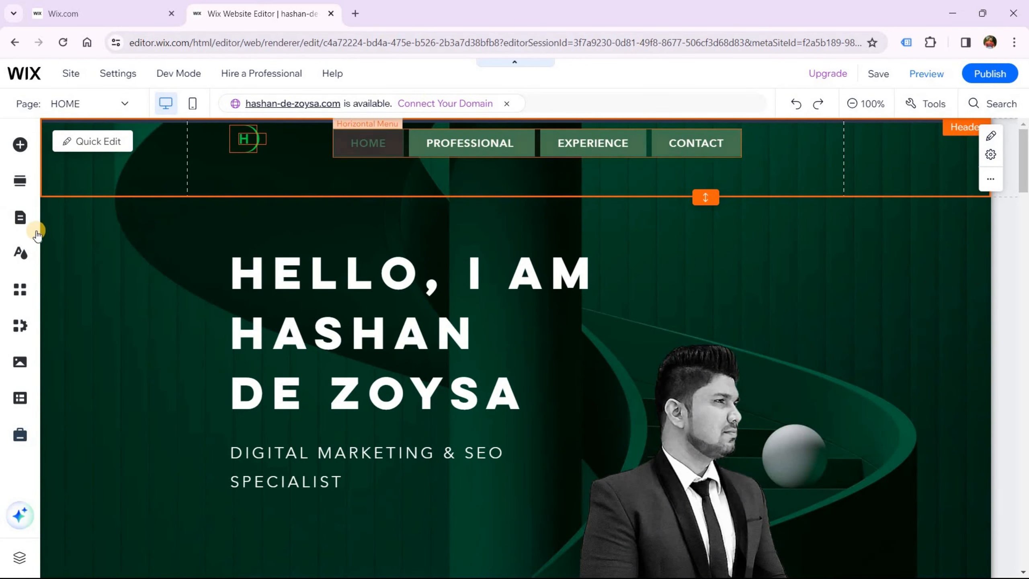
{"action": "left_click", "coordinate": [19, 218]}
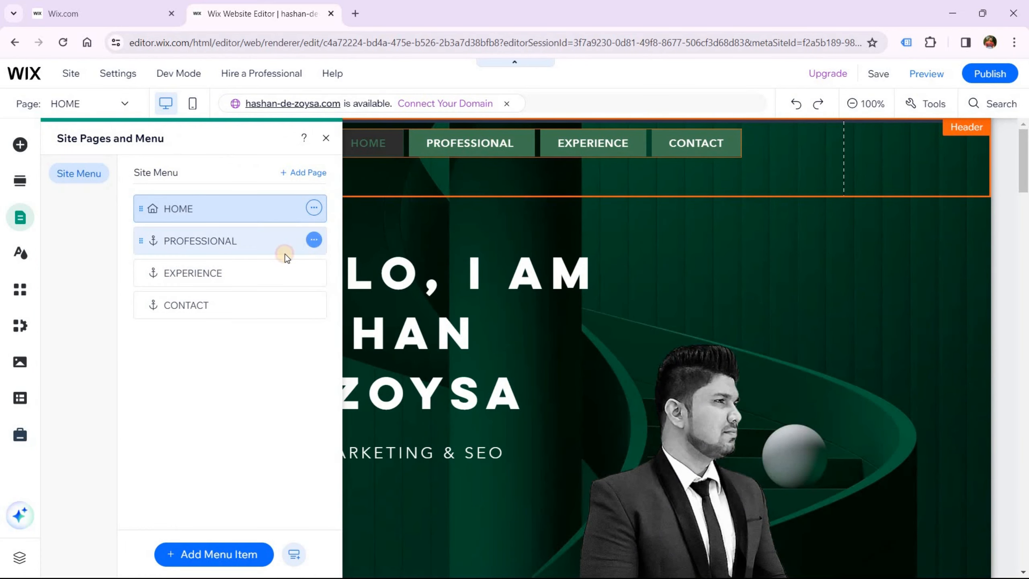
Append 'SKILLS' to the PROFESSIONAL menu item so it reads PROFESSIONAL SKILLS
{"action": "left_click", "coordinate": [314, 240]}
{"action": "left_click", "coordinate": [373, 260]}
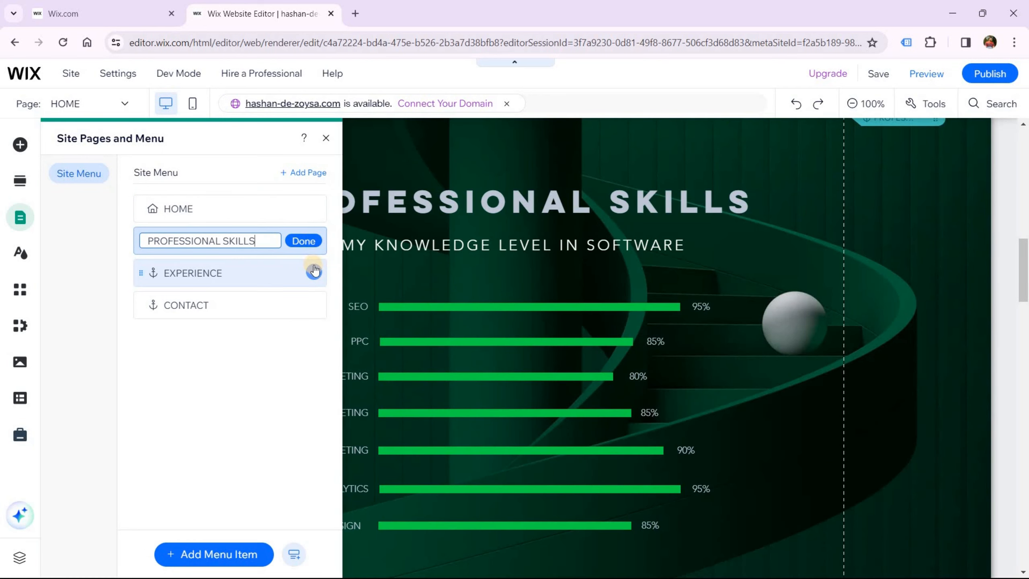
{"action": "type", "text": "SKILLS"}
{"action": "left_click", "coordinate": [304, 241]}
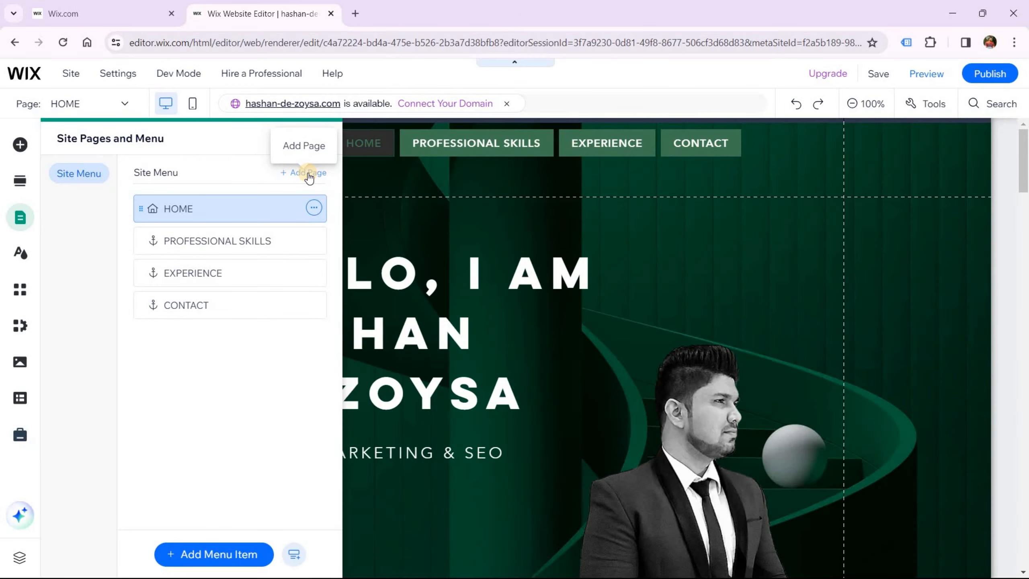
Add Wix Blog from the Blog page category, creating Blog and Post pages
{"action": "left_click", "coordinate": [307, 173]}
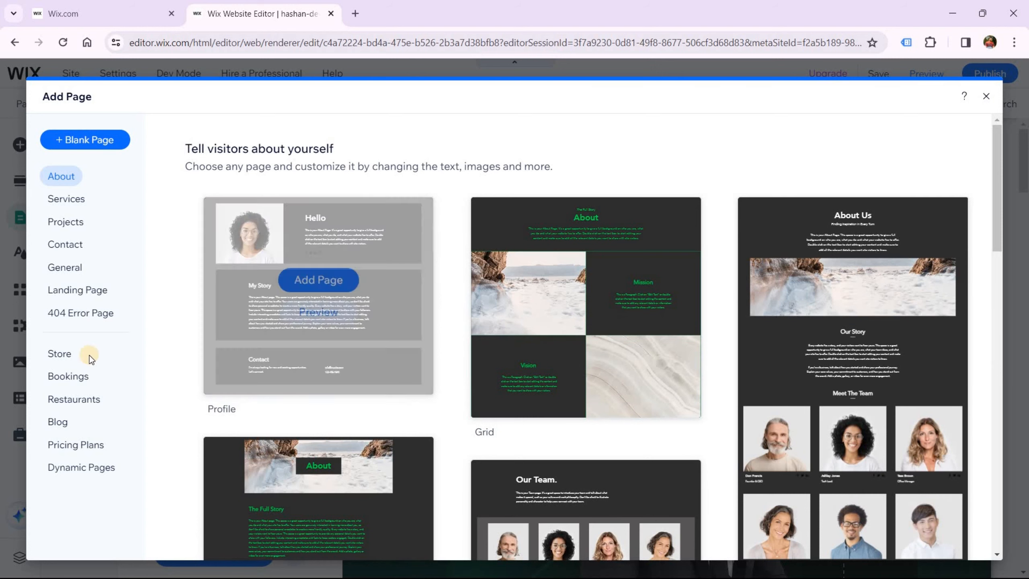
{"action": "left_click", "coordinate": [60, 423]}
{"action": "left_click", "coordinate": [239, 413]}
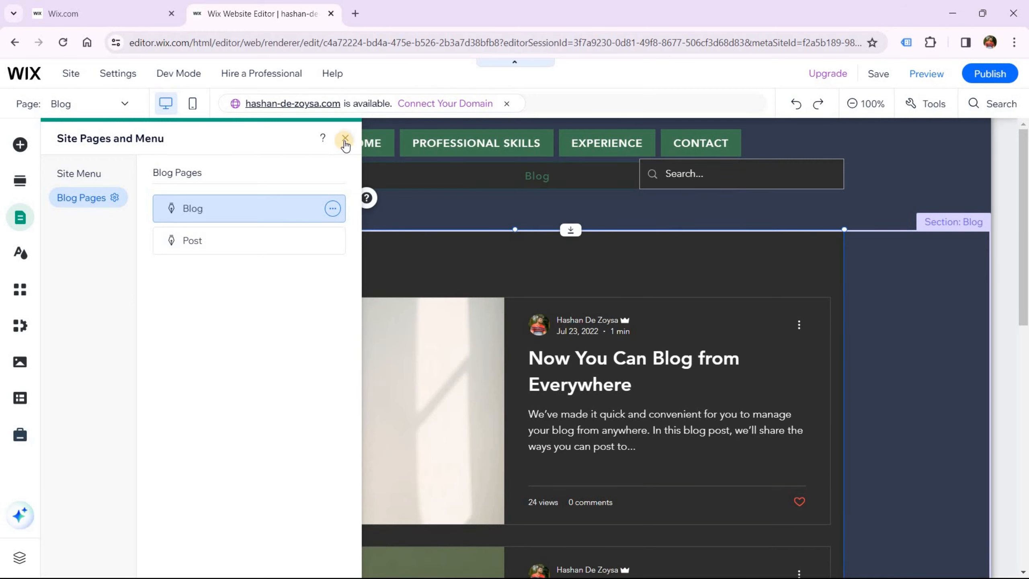
Close the Site Pages and Menu panel and inspect the Blog page's search box and header
{"action": "left_click", "coordinate": [419, 225]}
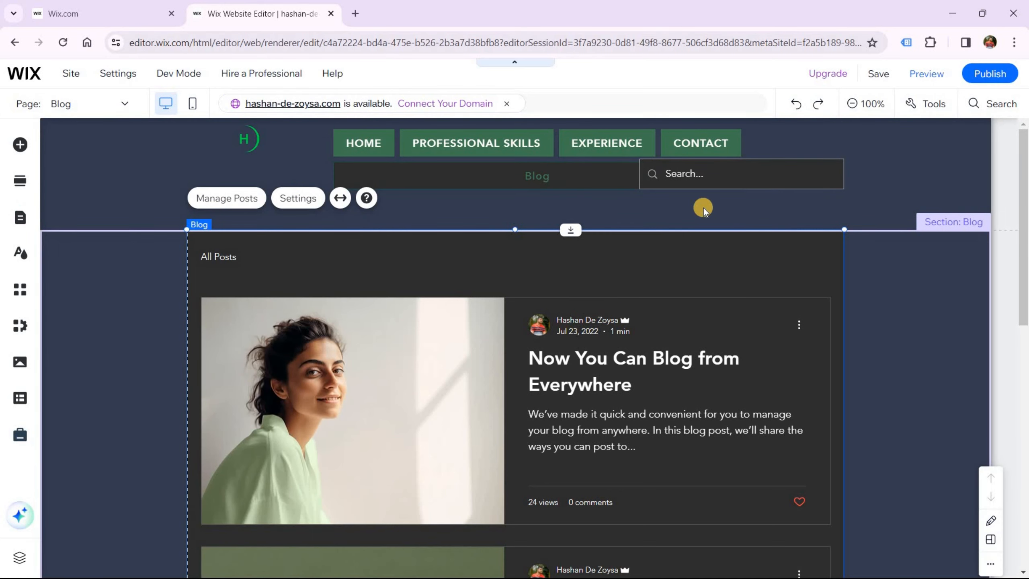
{"action": "left_click", "coordinate": [720, 177]}
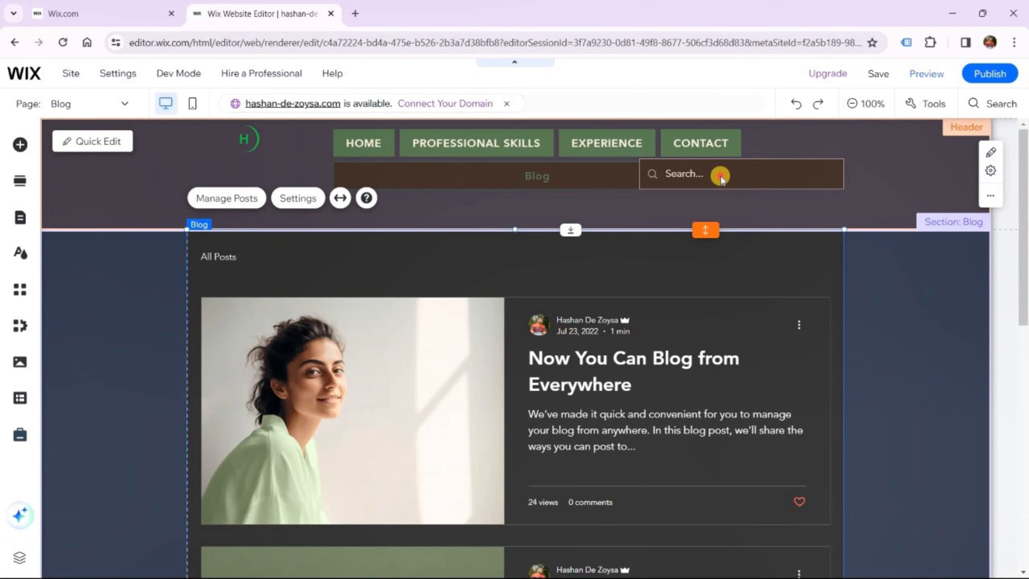
{"action": "left_click", "coordinate": [720, 178]}
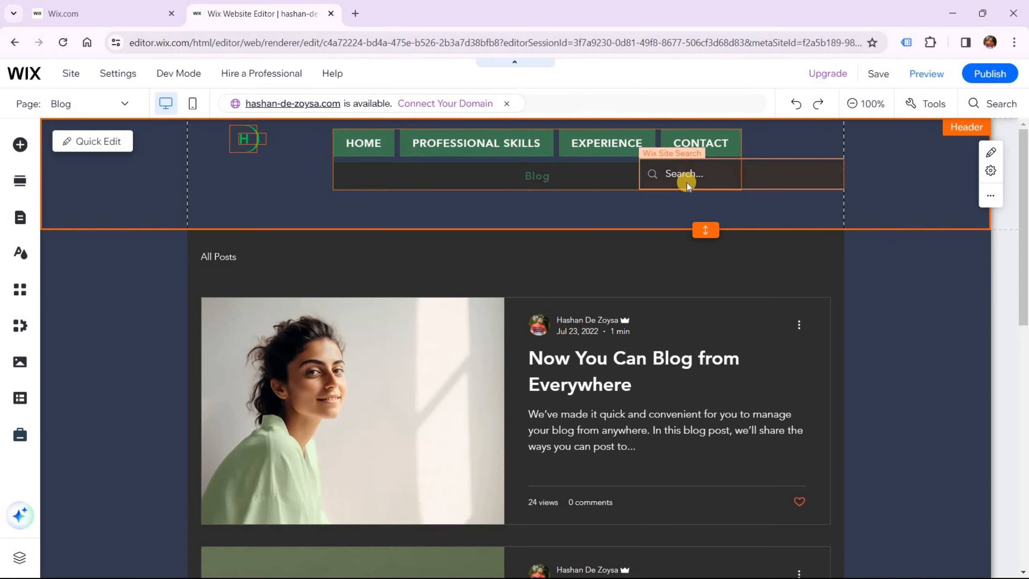
Switch to the HOME page and delete the site search box from the header
{"action": "left_click", "coordinate": [124, 104]}
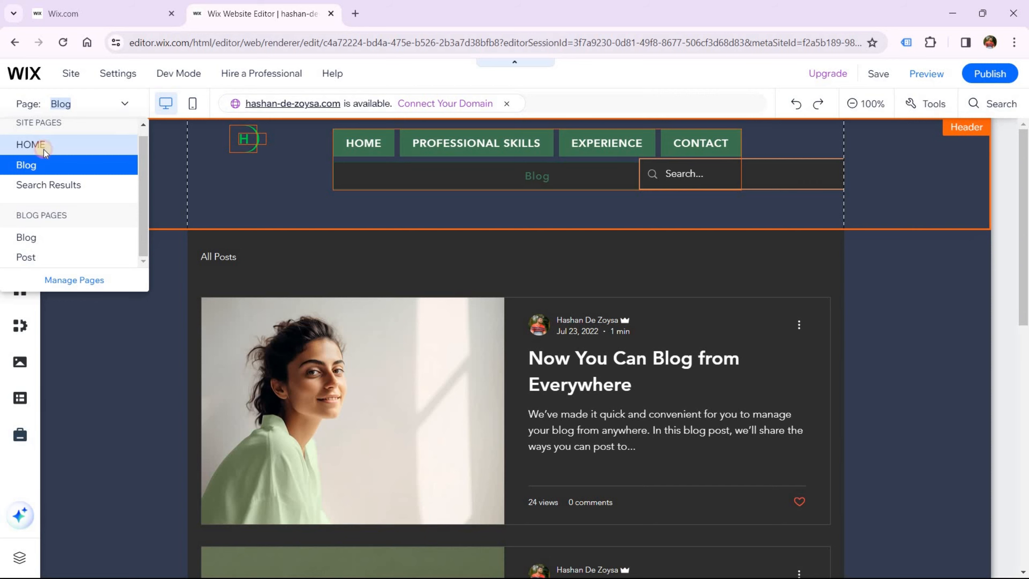
{"action": "left_click", "coordinate": [44, 148]}
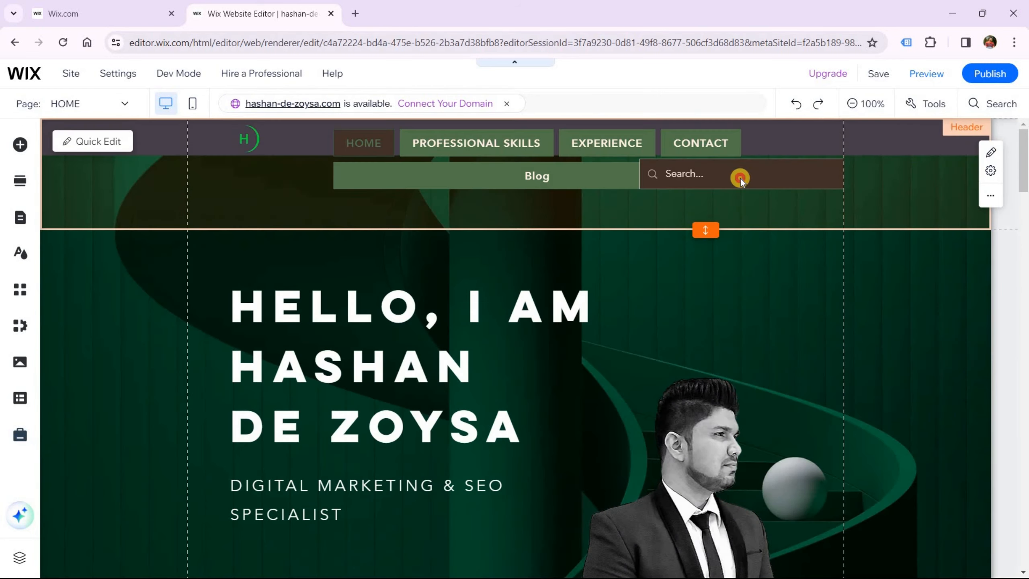
{"action": "left_click", "coordinate": [792, 179]}
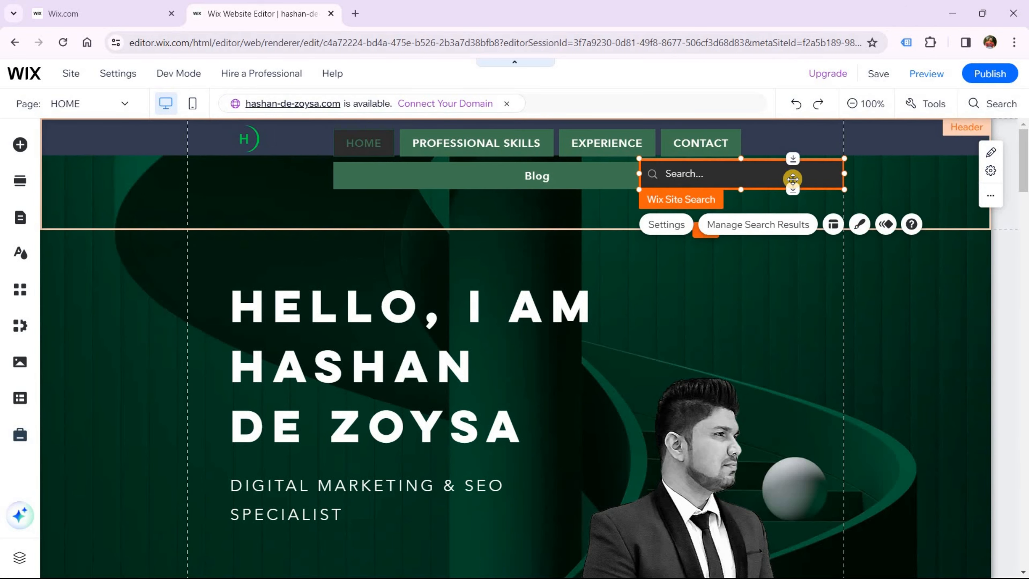
{"action": "key", "text": "Delete"}
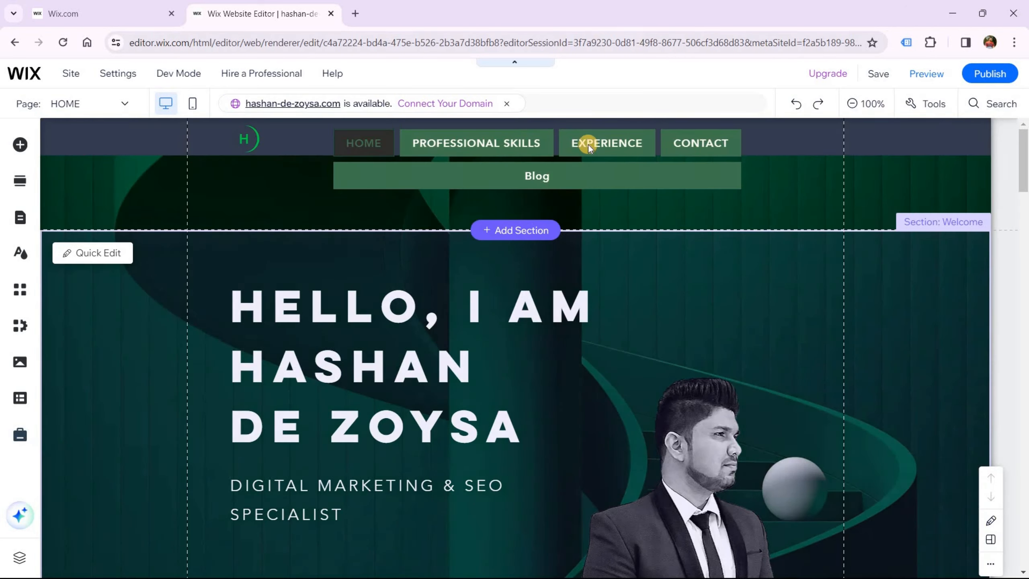
Widen and shift the header menu left so Blog fits on one row
{"action": "left_click", "coordinate": [725, 161]}
{"action": "left_click_drag", "start_coordinate": [741, 160], "coordinate": [764, 157]}
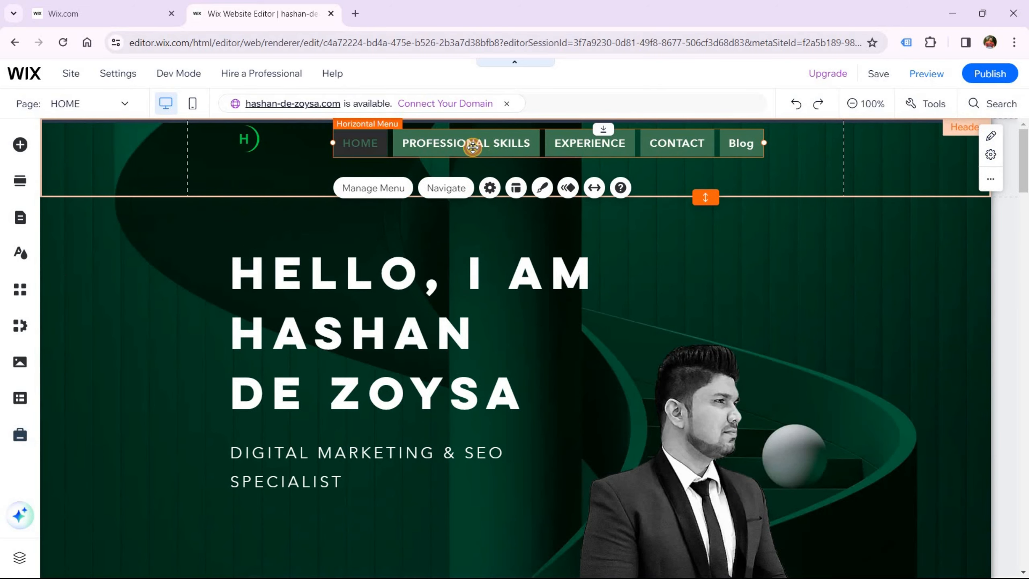
{"action": "left_click_drag", "start_coordinate": [473, 141], "coordinate": [436, 136]}
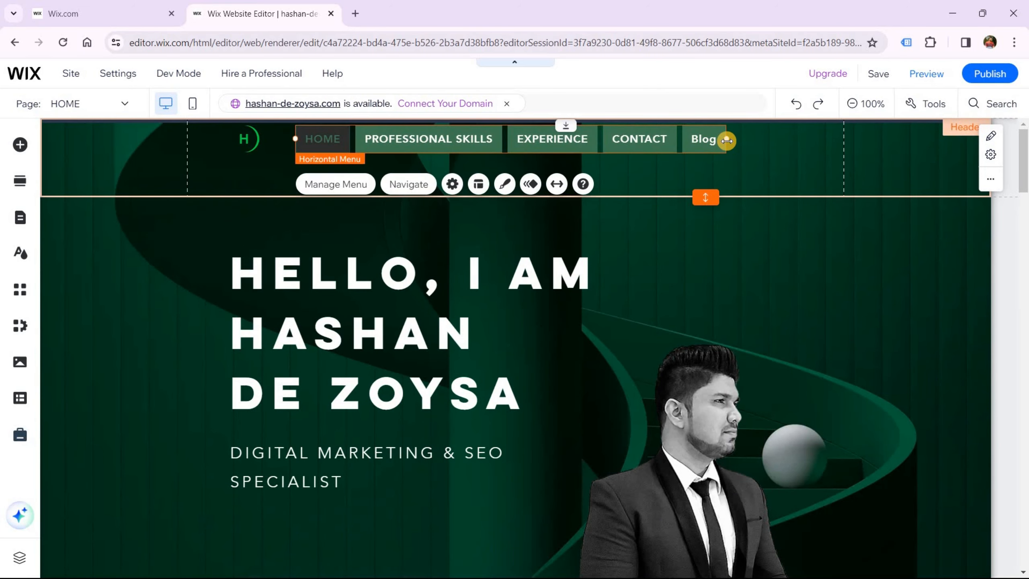
{"action": "left_click_drag", "start_coordinate": [739, 140], "coordinate": [748, 139]}
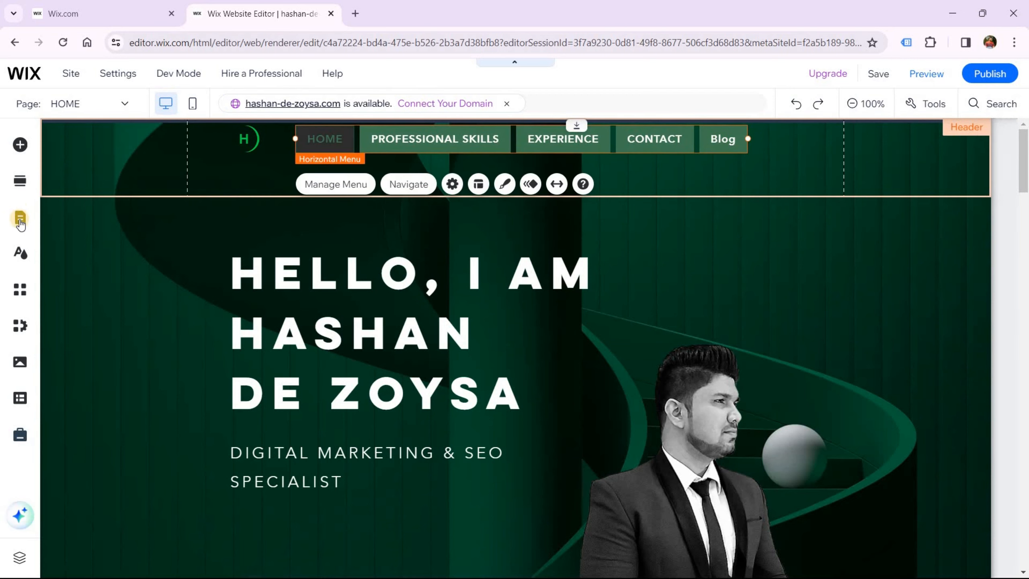
Rename Blog to BLOG and move it above CONTACT in the site menu
{"action": "left_click", "coordinate": [50, 229]}
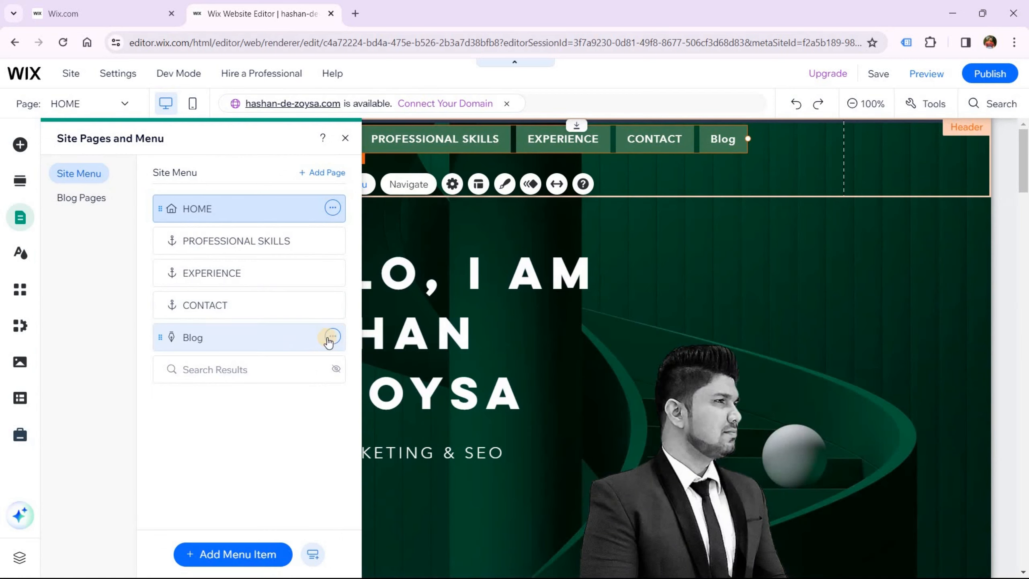
{"action": "left_click", "coordinate": [332, 336]}
{"action": "left_click", "coordinate": [376, 384]}
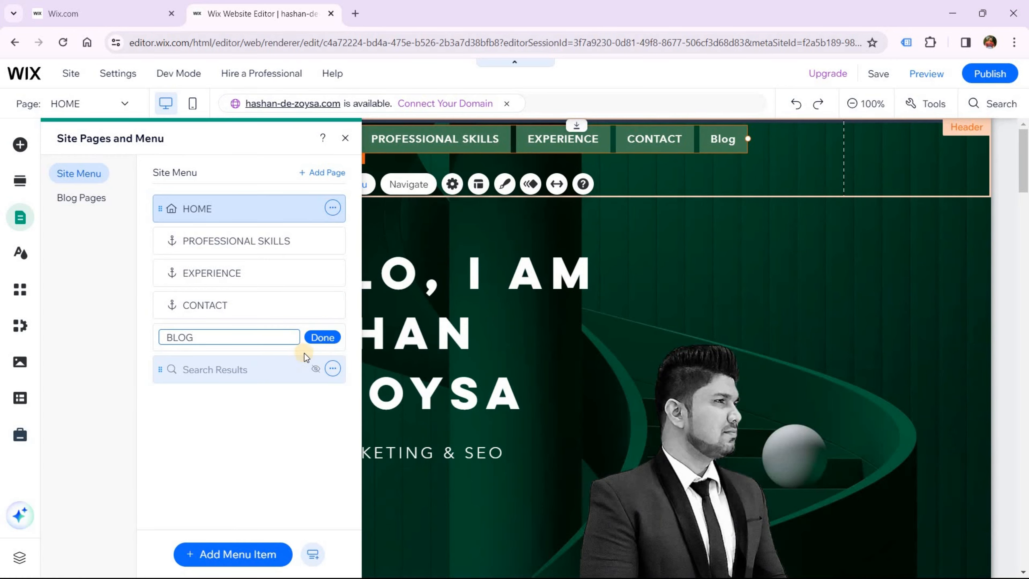
{"action": "left_click", "coordinate": [320, 337]}
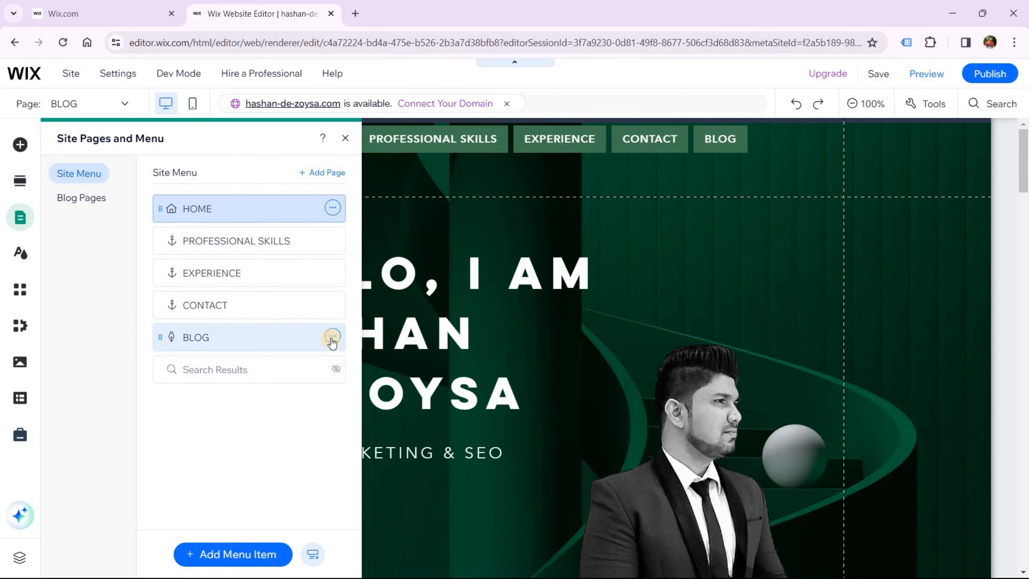
{"action": "left_click_drag", "start_coordinate": [268, 339], "coordinate": [270, 305]}
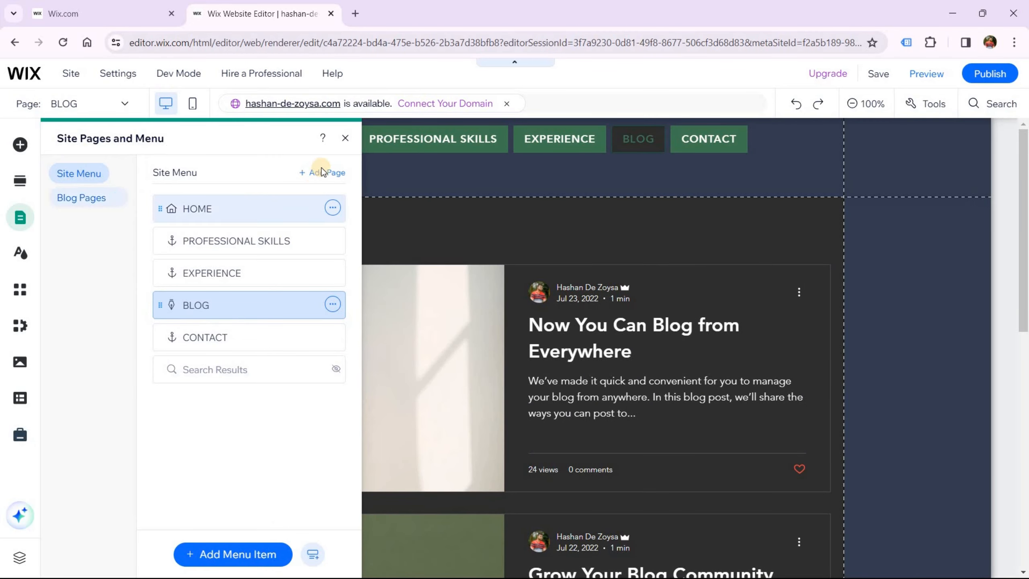
{"action": "left_click", "coordinate": [345, 139]}
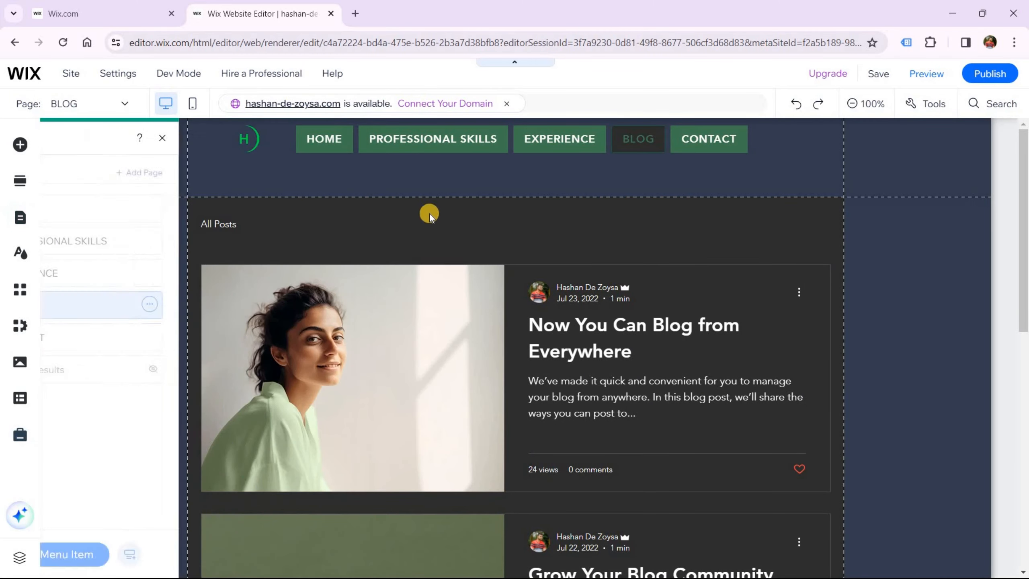
Switch to the HOME page and scroll down through its sections to the Contact form
{"action": "left_click", "coordinate": [126, 106]}
{"action": "left_click", "coordinate": [41, 152]}
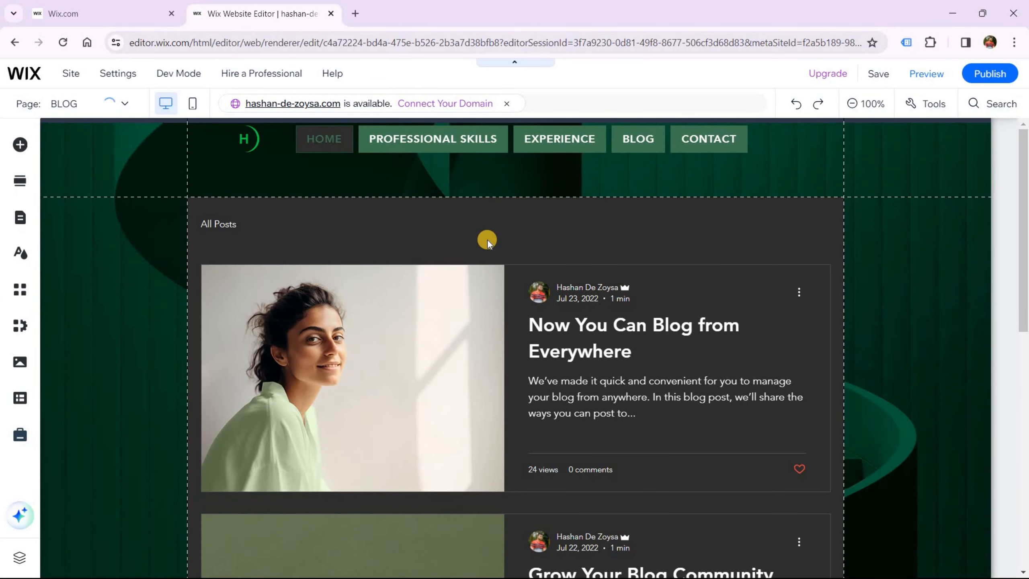
{"action": "scroll", "coordinate": [537, 260], "scroll_direction": "down", "scroll_amount": 10}
{"action": "scroll", "coordinate": [536, 259], "scroll_direction": "down", "scroll_amount": 5}
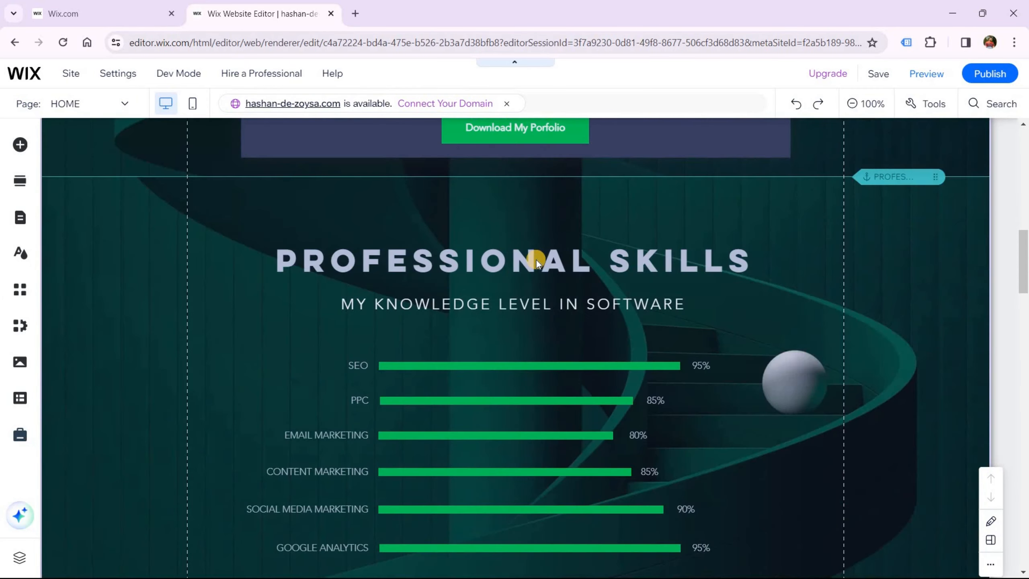
{"action": "scroll", "coordinate": [536, 260], "scroll_direction": "up", "scroll_amount": 15}
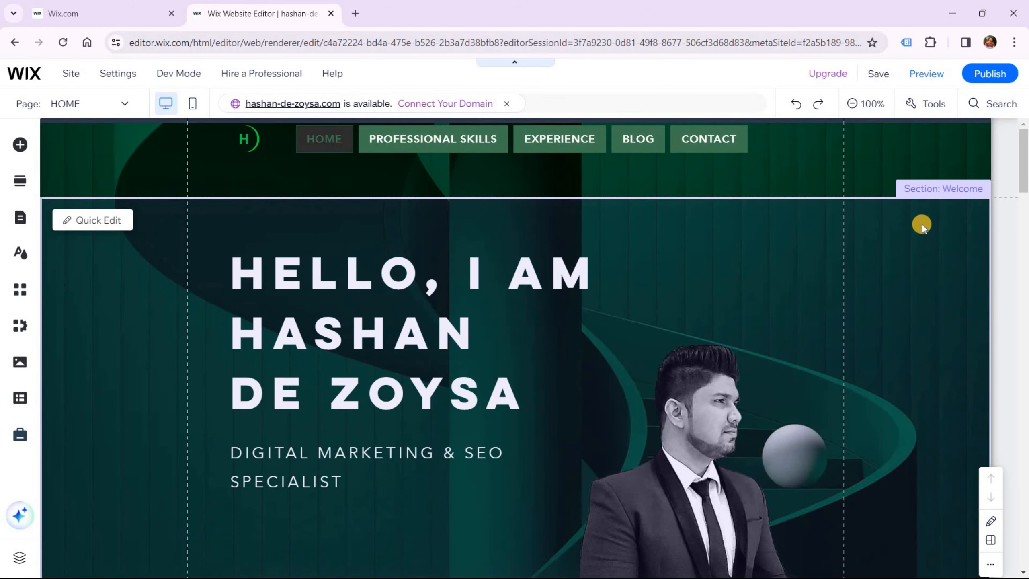
{"action": "scroll", "coordinate": [880, 251], "scroll_direction": "down", "scroll_amount": 8}
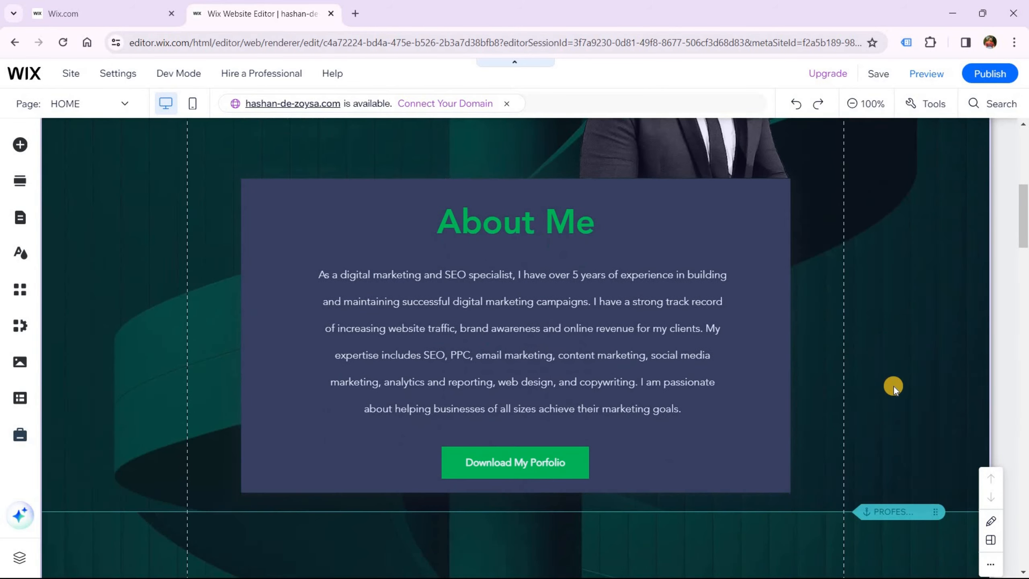
{"action": "scroll", "coordinate": [893, 386], "scroll_direction": "down", "scroll_amount": 3}
{"action": "scroll", "coordinate": [893, 377], "scroll_direction": "down", "scroll_amount": 7}
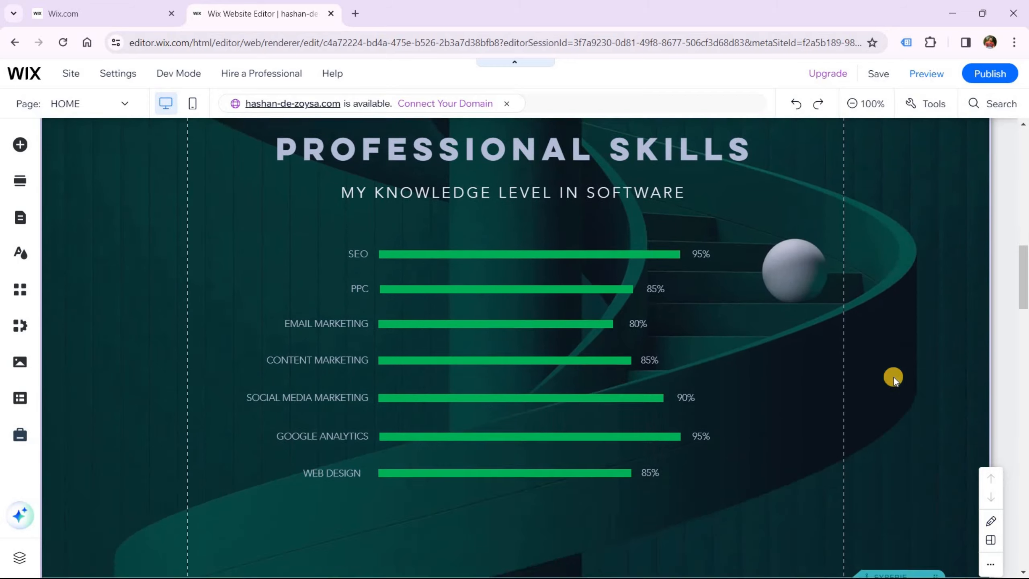
{"action": "scroll", "coordinate": [894, 377], "scroll_direction": "down", "scroll_amount": 7}
{"action": "scroll", "coordinate": [888, 293], "scroll_direction": "down", "scroll_amount": 12}
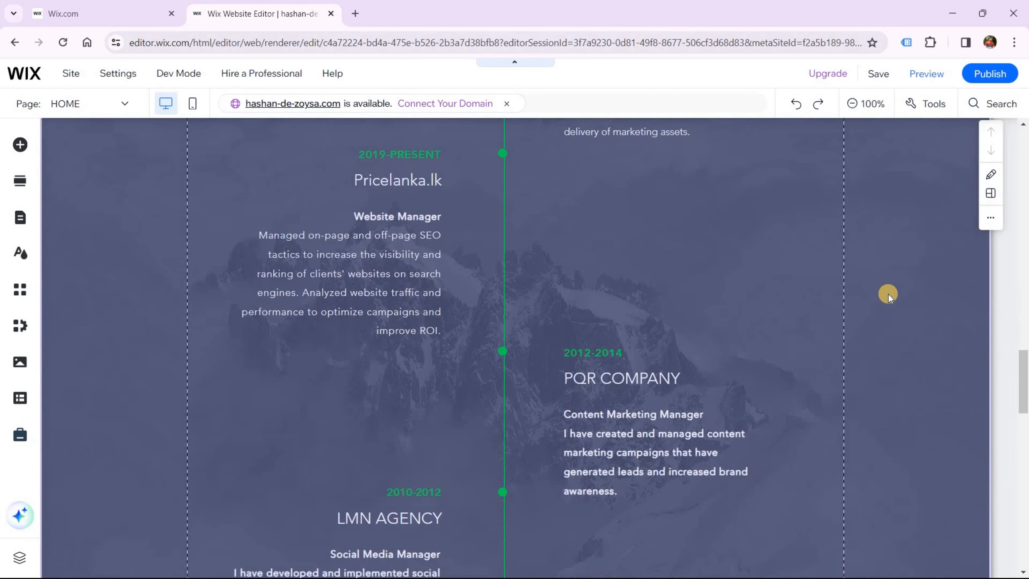
{"action": "scroll", "coordinate": [889, 294], "scroll_direction": "down", "scroll_amount": 10}
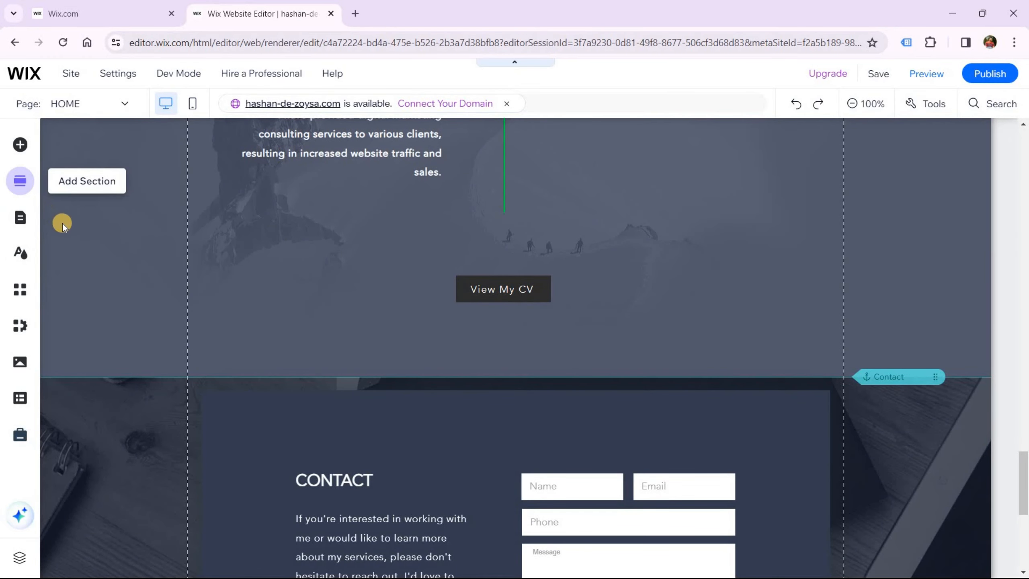
{"action": "scroll", "coordinate": [617, 375], "scroll_direction": "down", "scroll_amount": 3}
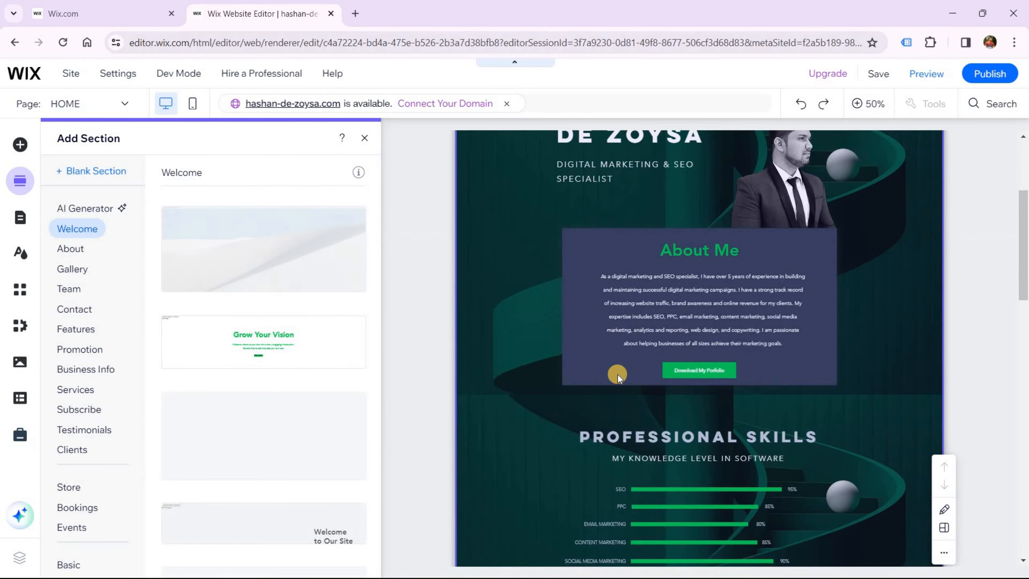
{"action": "scroll", "coordinate": [617, 375], "scroll_direction": "down", "scroll_amount": 10}
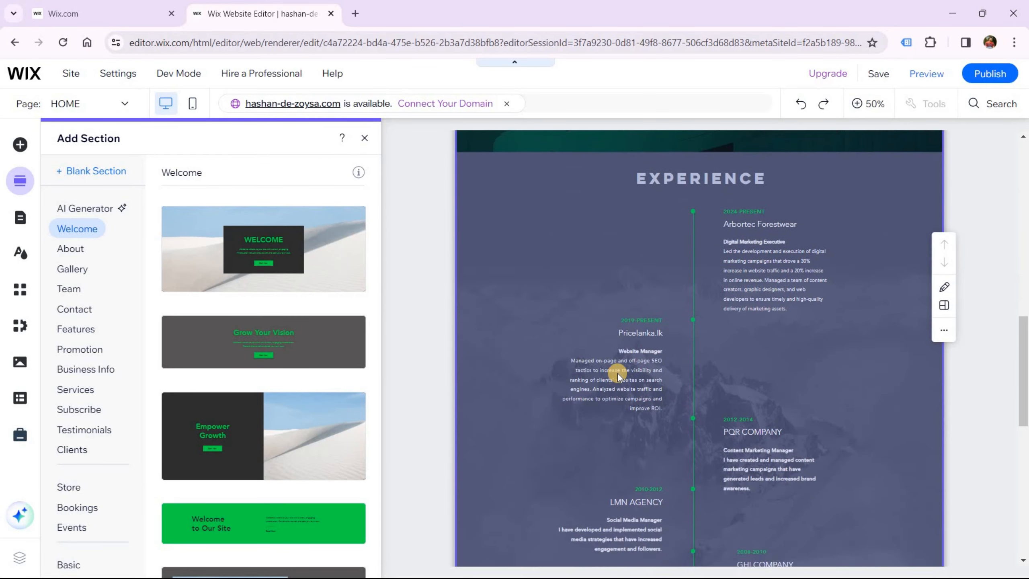
{"action": "scroll", "coordinate": [639, 389], "scroll_direction": "down", "scroll_amount": 8}
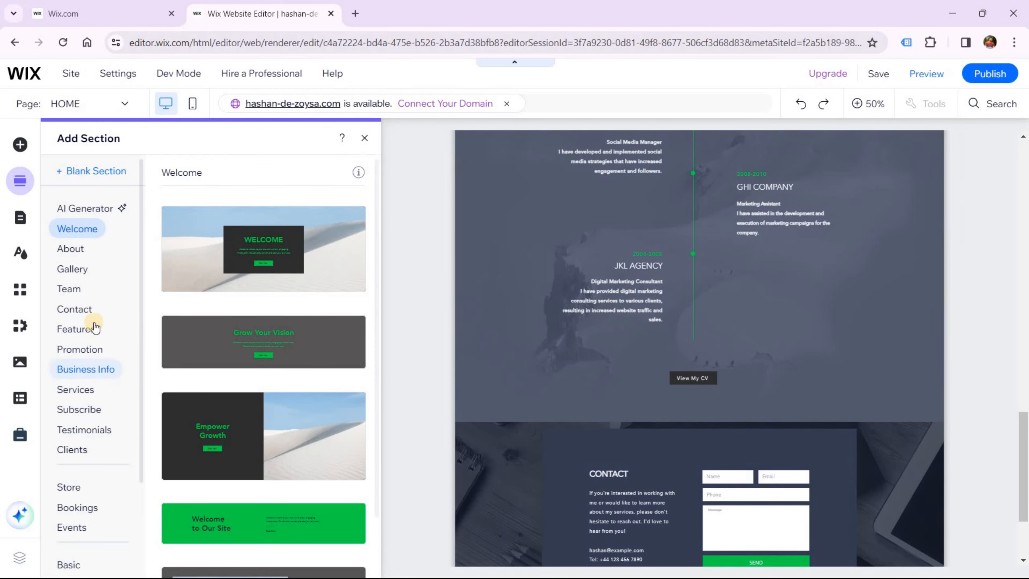
{"action": "left_click", "coordinate": [75, 431]}
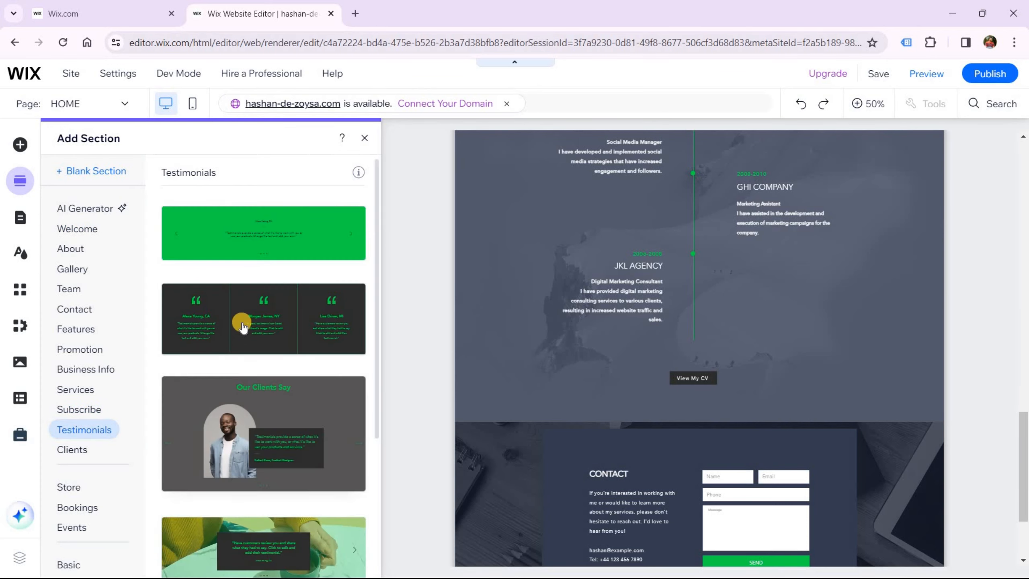
{"action": "left_click", "coordinate": [67, 449]}
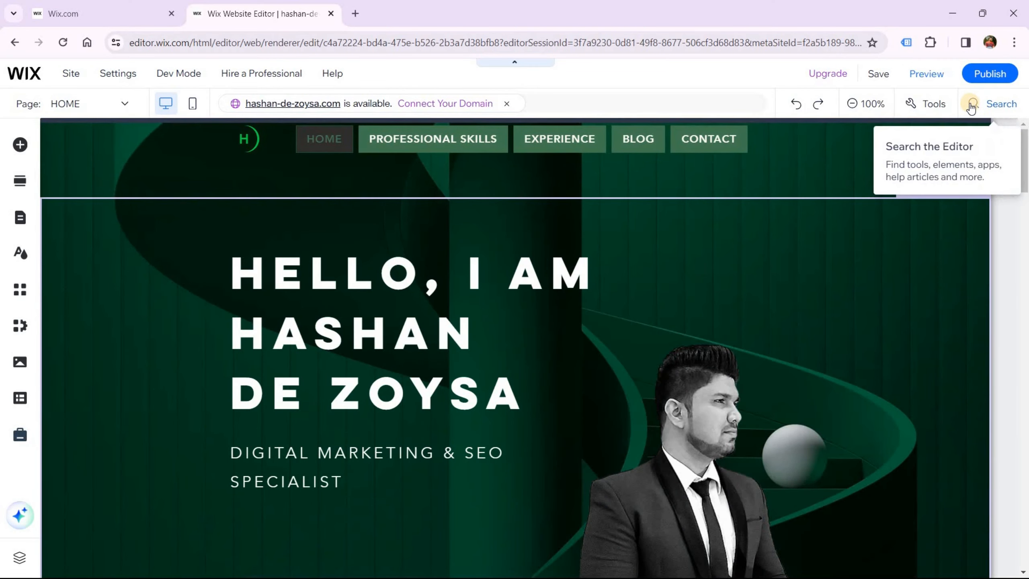
Publish the portfolio site and open the live home page in a new tab via View Site
{"action": "left_click", "coordinate": [987, 74]}
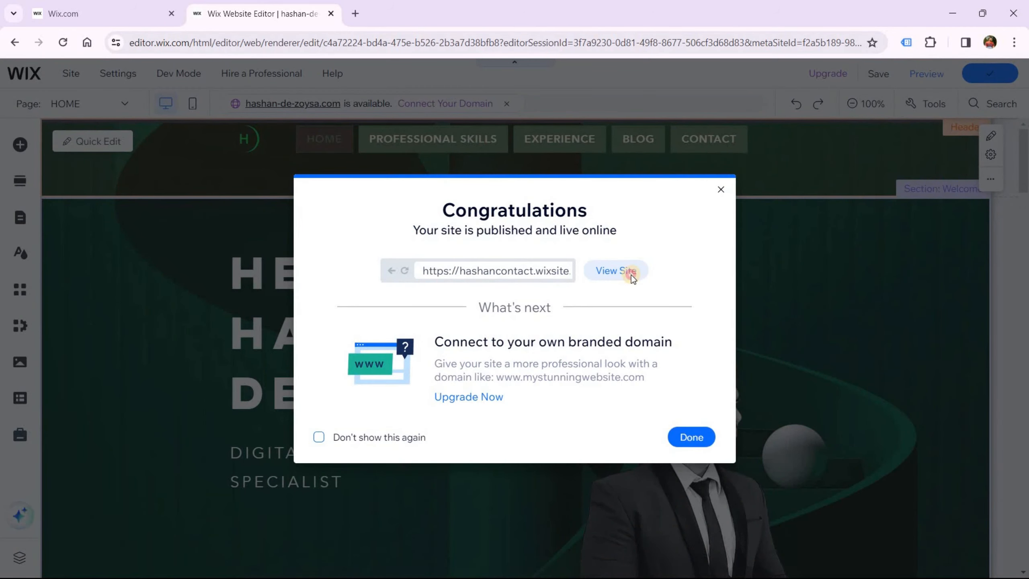
{"action": "left_click", "coordinate": [636, 270]}
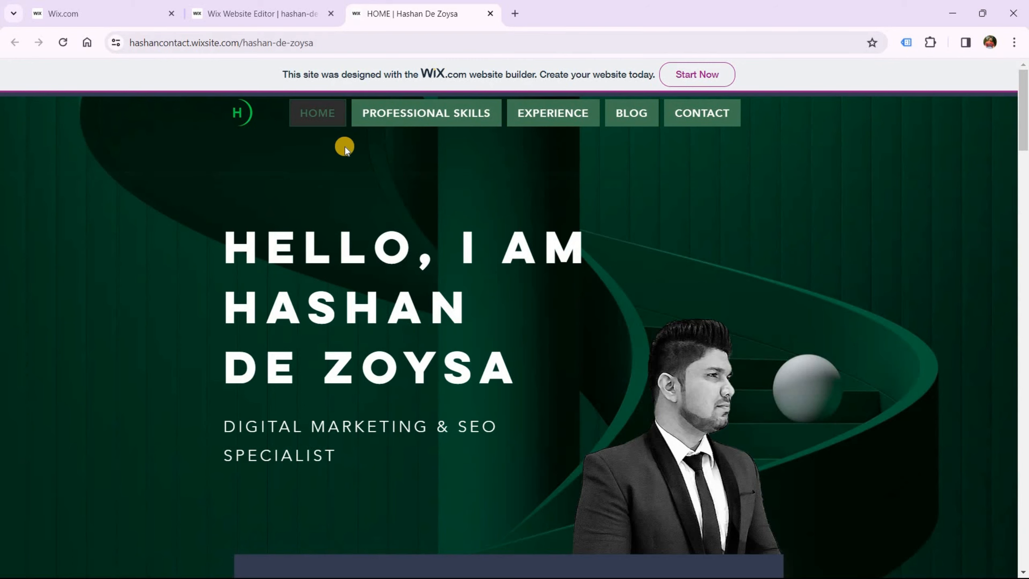
On the live site, jump to PROFESSIONAL SKILLS and EXPERIENCE from the header menu, then scroll back up
{"action": "left_click", "coordinate": [398, 115]}
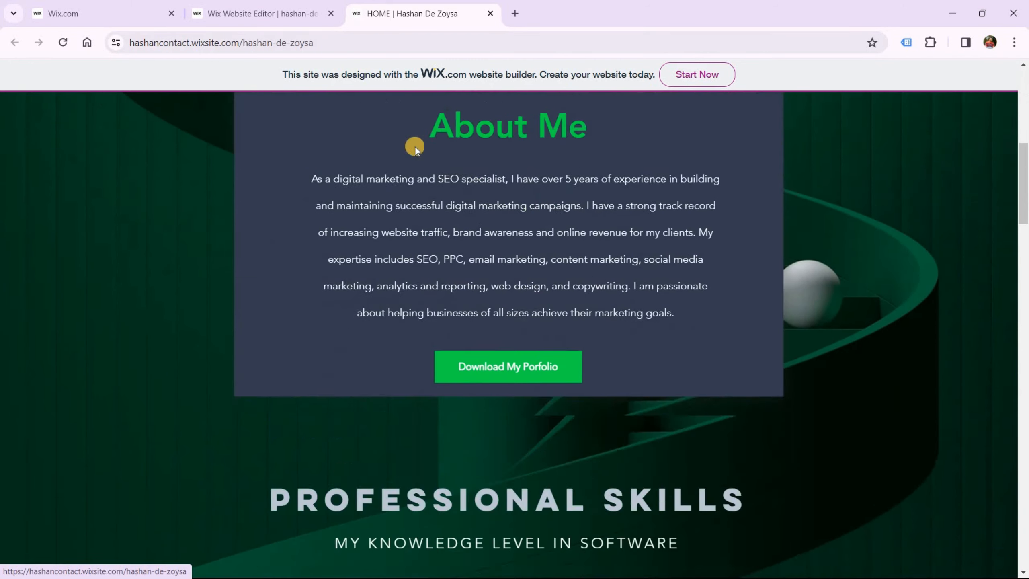
{"action": "scroll", "coordinate": [418, 154], "scroll_direction": "up", "scroll_amount": 10}
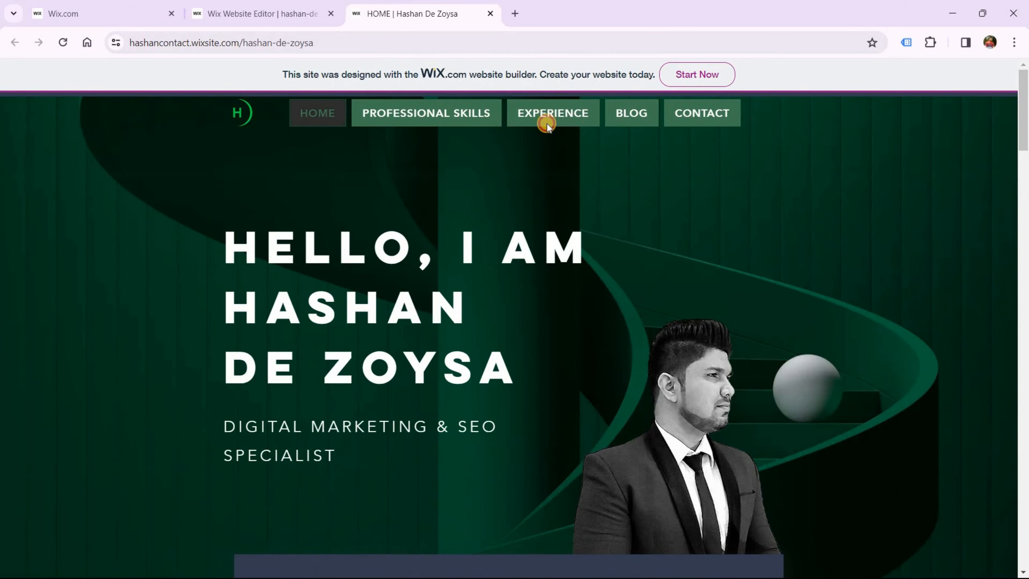
{"action": "left_click", "coordinate": [546, 122]}
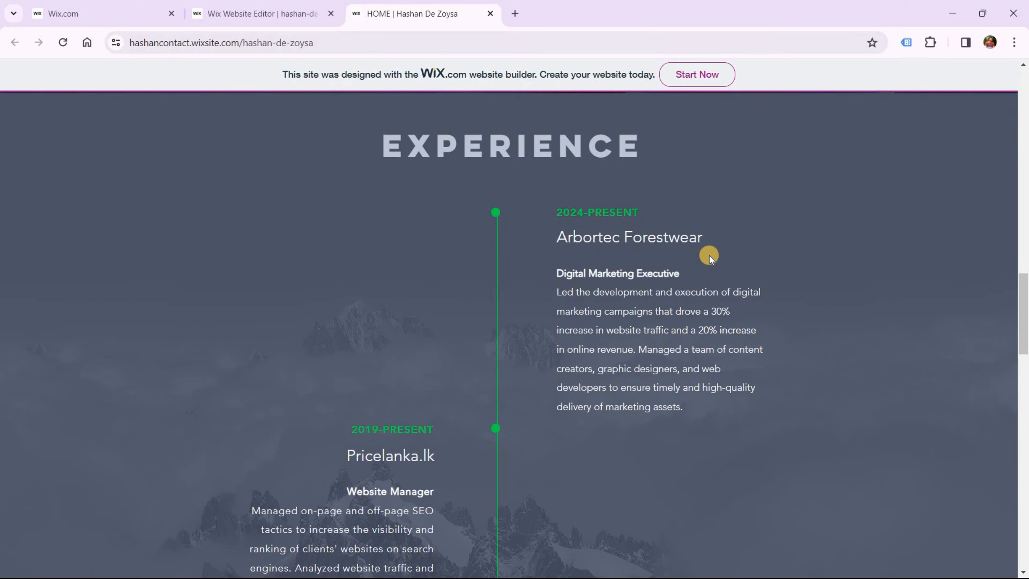
{"action": "scroll", "coordinate": [709, 255], "scroll_direction": "up", "scroll_amount": 10}
{"action": "scroll", "coordinate": [692, 255], "scroll_direction": "up", "scroll_amount": 10}
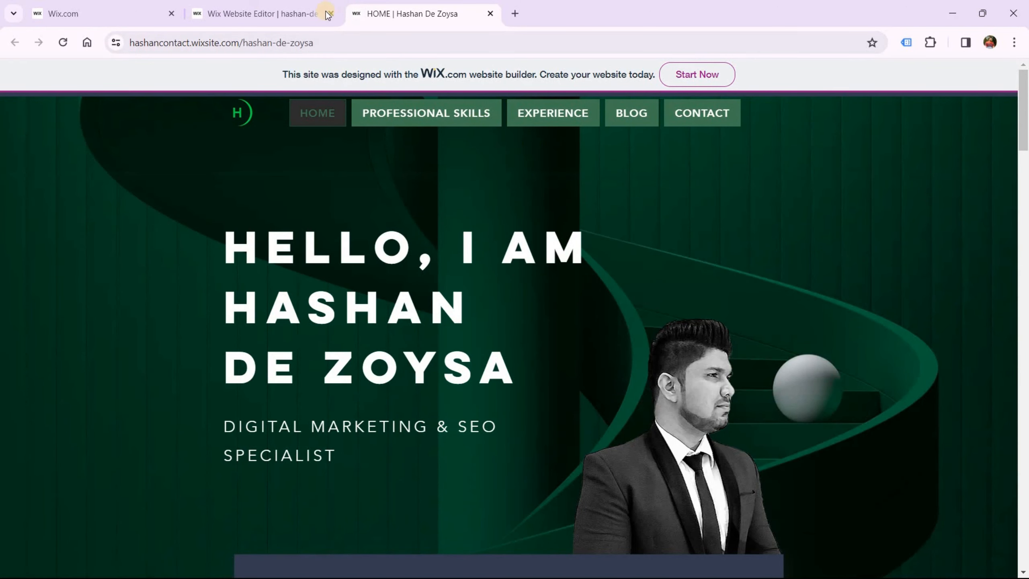
Back in the editor, dismiss the publish confirmation and nudge the header menu slightly down and right
{"action": "left_click", "coordinate": [267, 13]}
{"action": "left_click", "coordinate": [684, 436]}
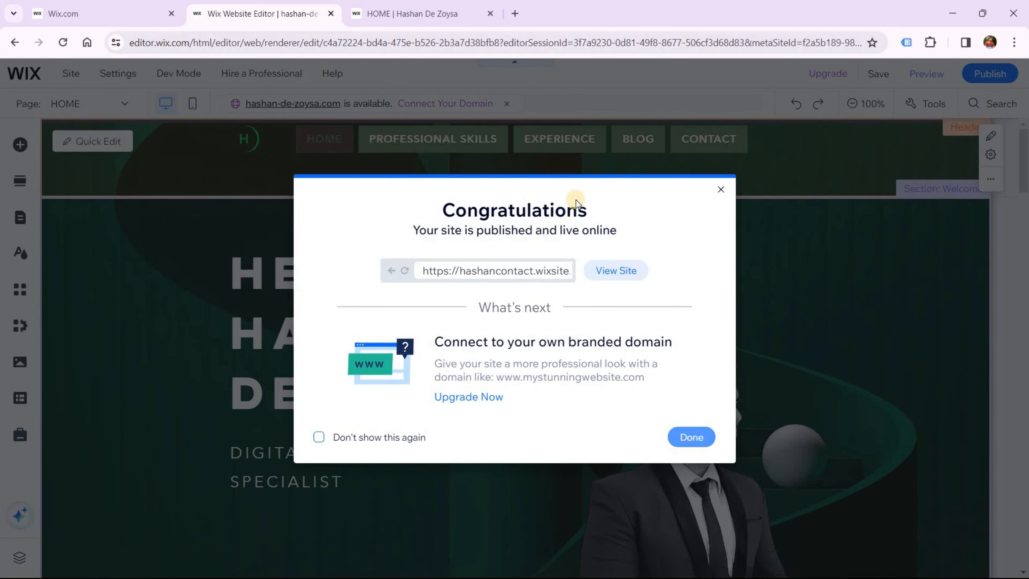
{"action": "left_click", "coordinate": [521, 138]}
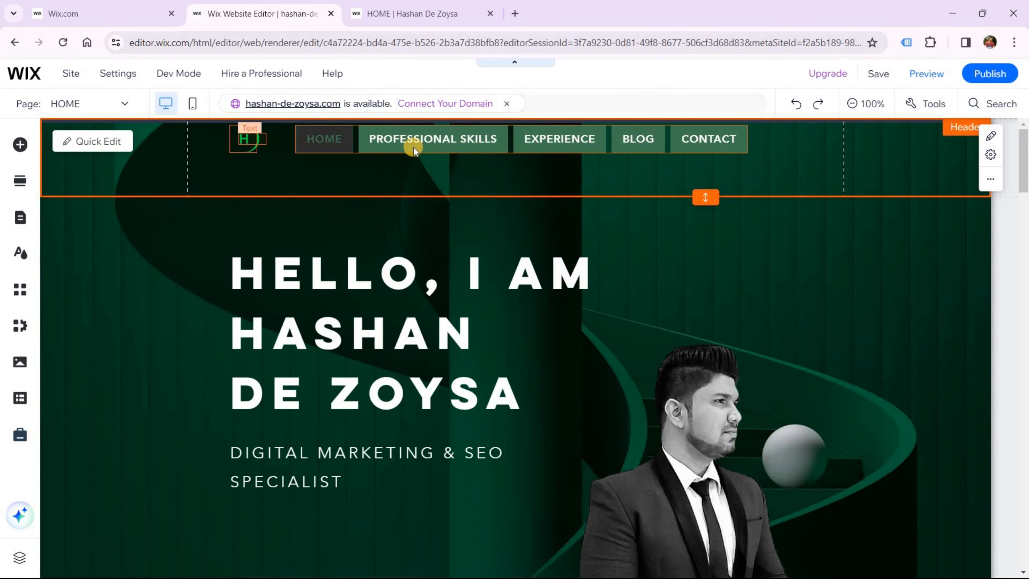
{"action": "left_click", "coordinate": [436, 141]}
{"action": "left_click_drag", "start_coordinate": [436, 141], "coordinate": [456, 160]}
Move the H logo down in line with the menu and bring up Site Pages and Menu
{"action": "left_click", "coordinate": [246, 140]}
{"action": "mouse_move", "coordinate": [264, 153]}
{"action": "left_mouse_down"}
{"action": "mouse_move", "coordinate": [232, 128]}
{"action": "mouse_move", "coordinate": [250, 145]}
{"action": "mouse_move", "coordinate": [270, 143]}
{"action": "mouse_move", "coordinate": [271, 152]}
{"action": "left_mouse_up"}
{"action": "left_click", "coordinate": [257, 177]}
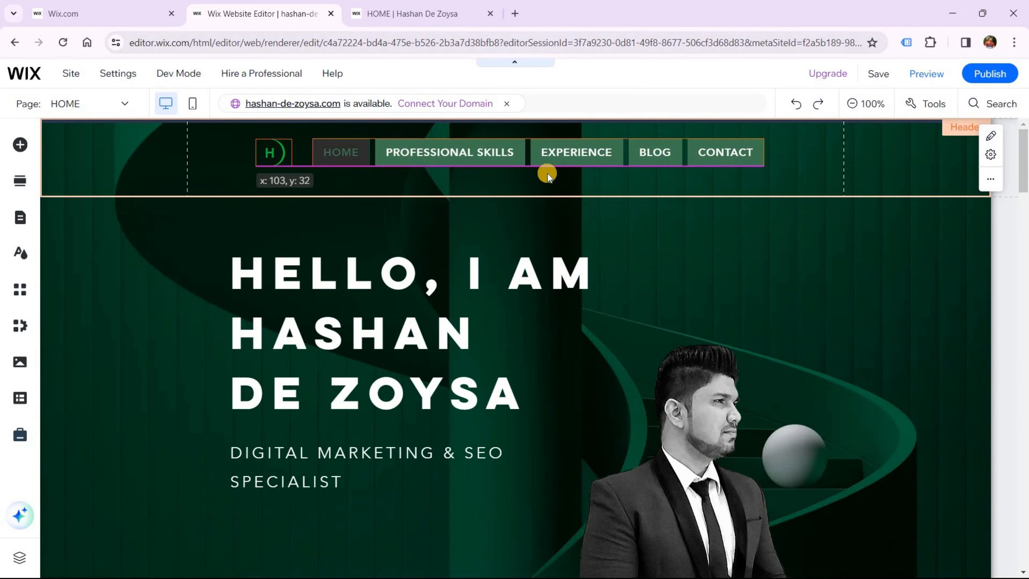
{"action": "left_click", "coordinate": [710, 157]}
{"action": "left_click", "coordinate": [373, 8]}
{"action": "left_click", "coordinate": [260, 13]}
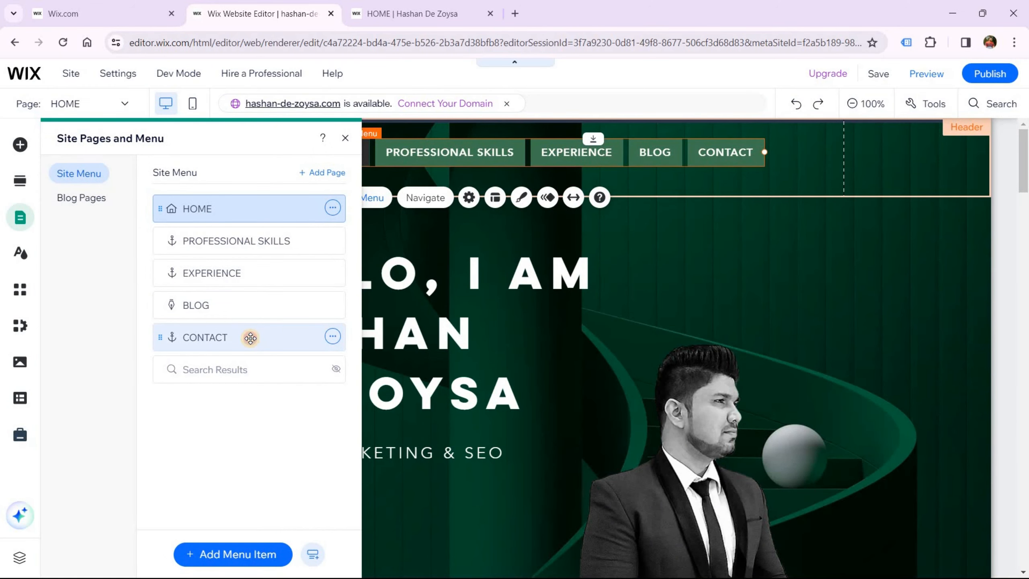
Point the CONTACT menu item at the HOME page's Contact anchor, then publish the update
{"action": "left_click", "coordinate": [251, 339]}
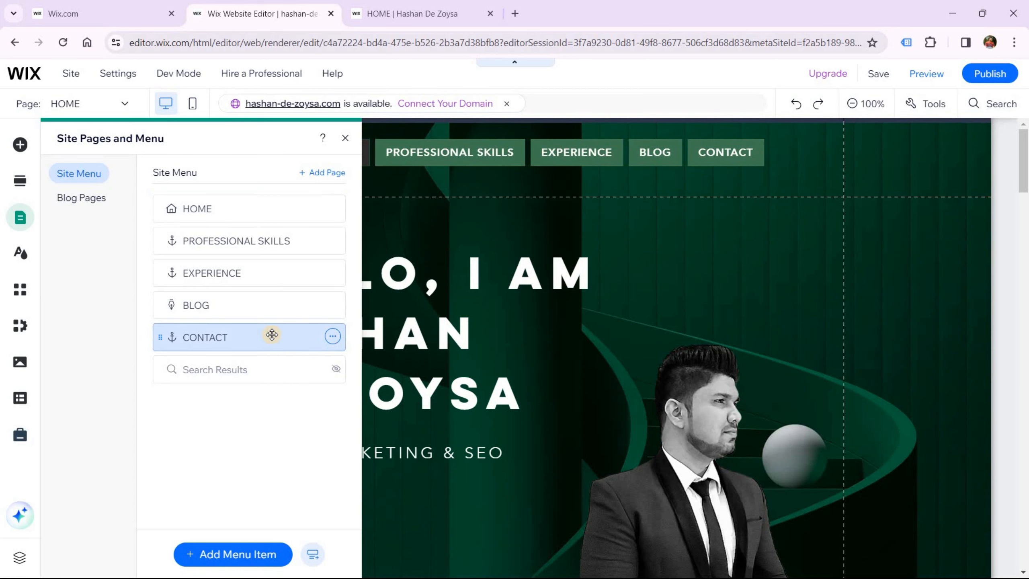
{"action": "left_click", "coordinate": [332, 337]}
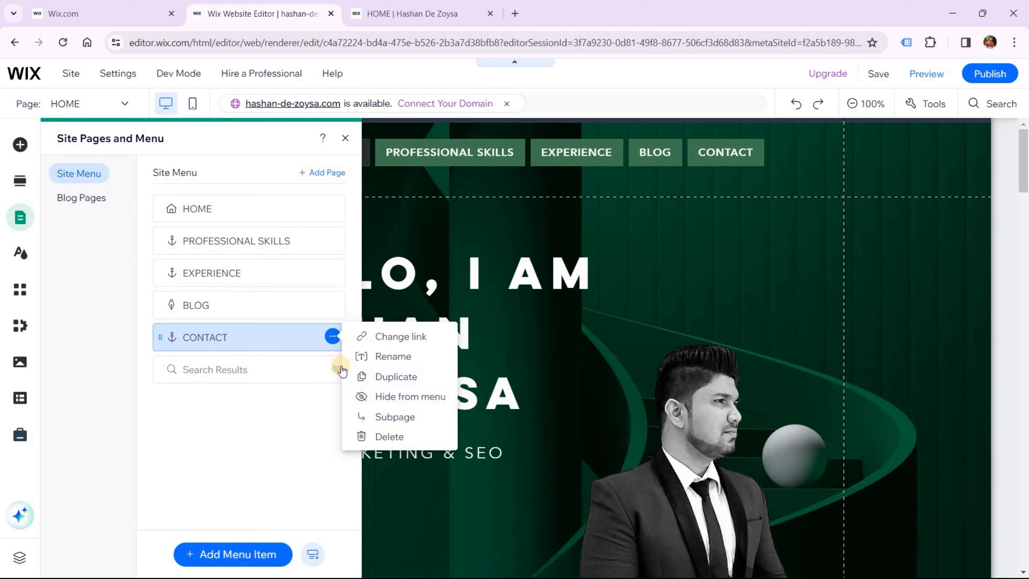
{"action": "left_click", "coordinate": [410, 344]}
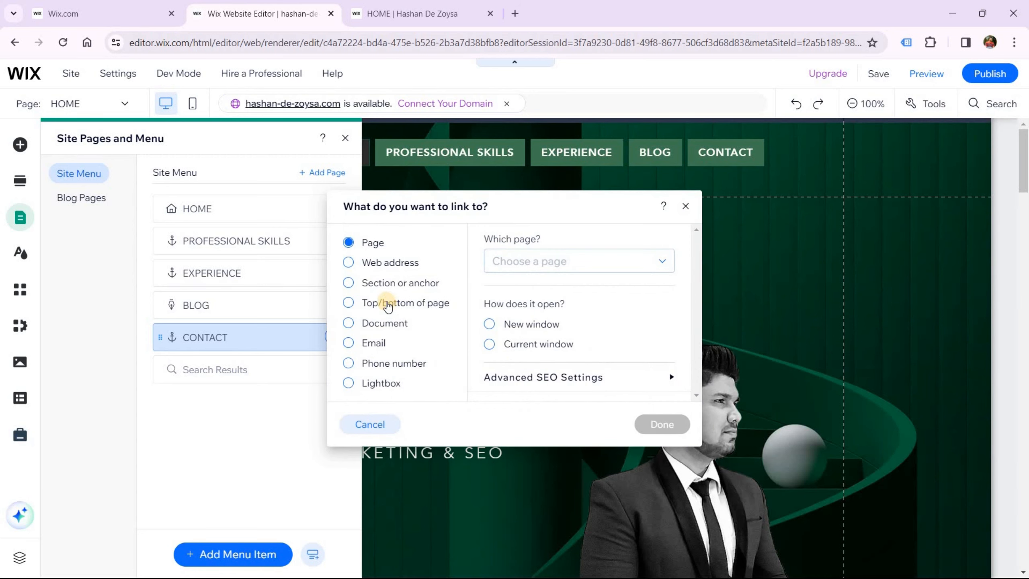
{"action": "left_click", "coordinate": [386, 284]}
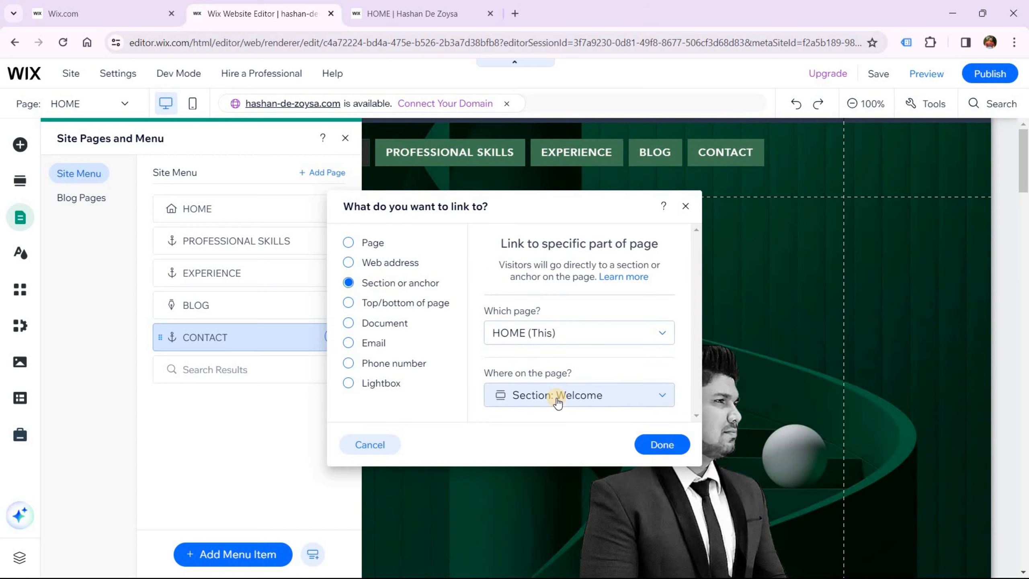
{"action": "left_click", "coordinate": [558, 401]}
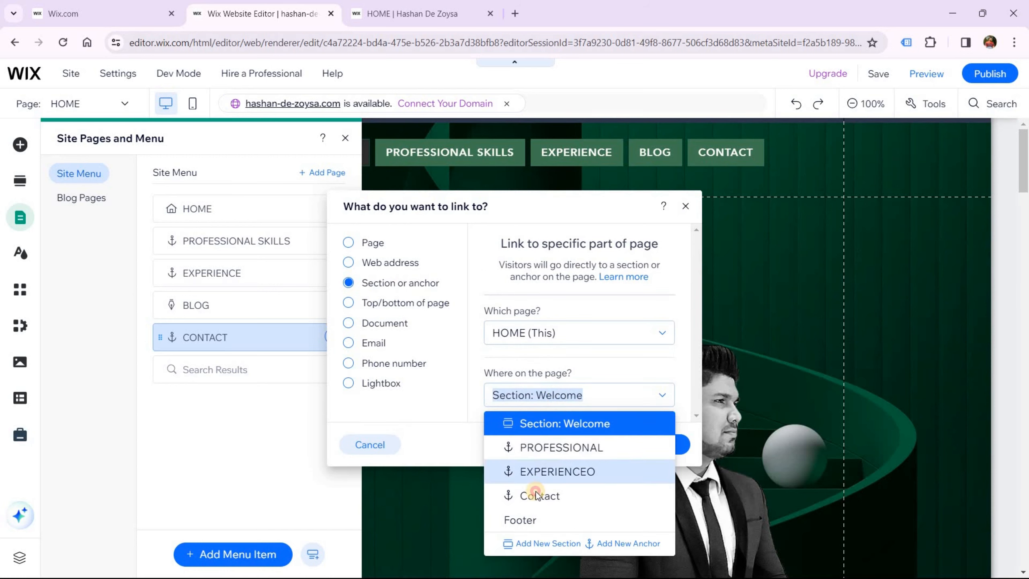
{"action": "left_click", "coordinate": [545, 491]}
{"action": "left_click", "coordinate": [663, 447]}
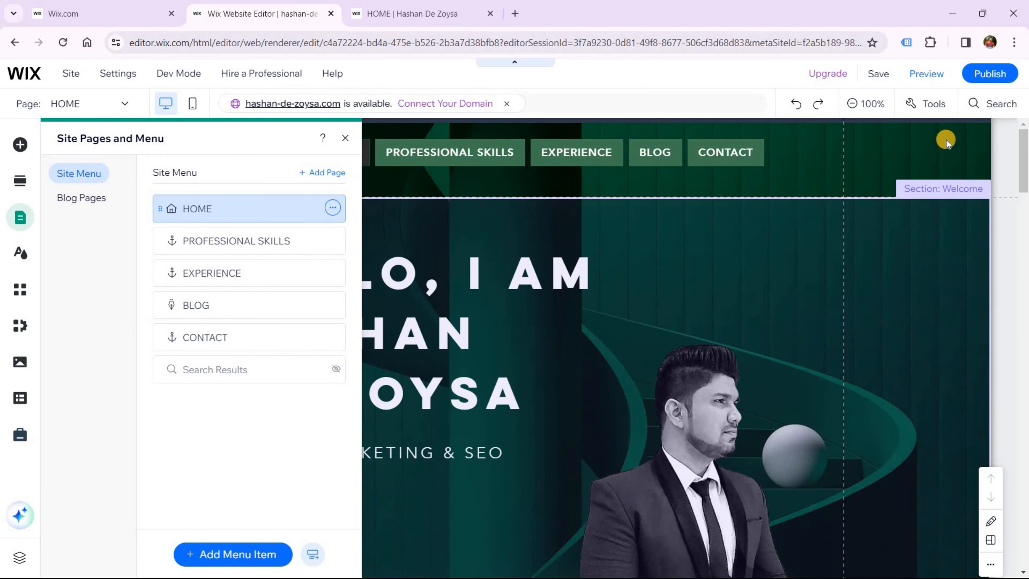
{"action": "left_click", "coordinate": [986, 77]}
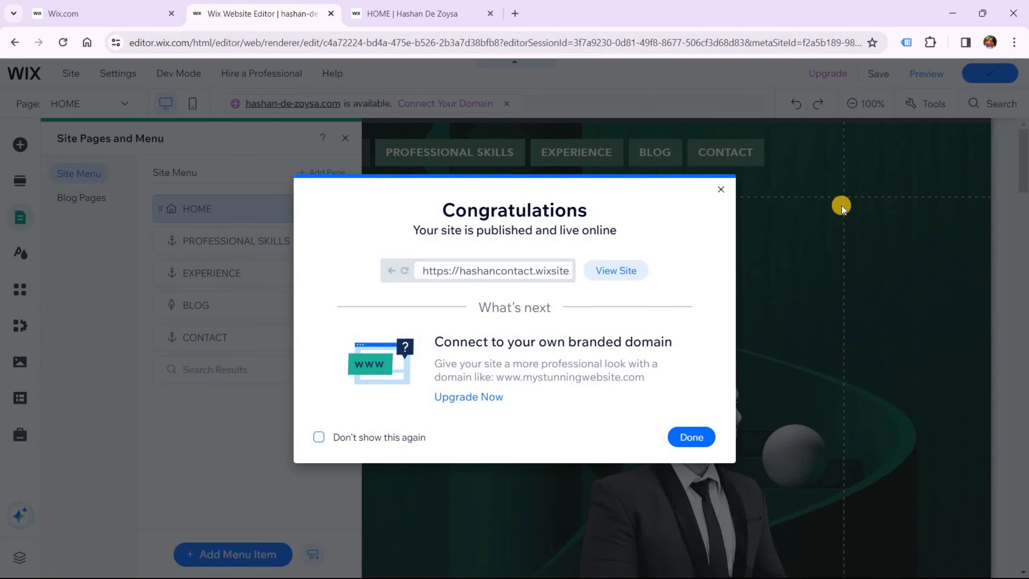
Open the republished site in a fresh tab, close the old one, and check CONTACT scrolls to contact
{"action": "left_click", "coordinate": [616, 270]}
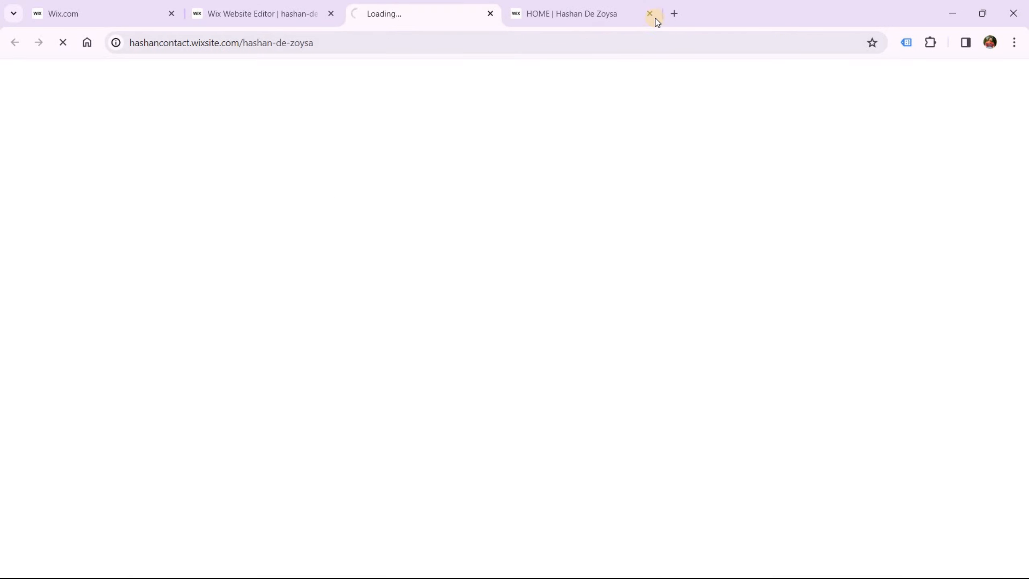
{"action": "left_click", "coordinate": [650, 14]}
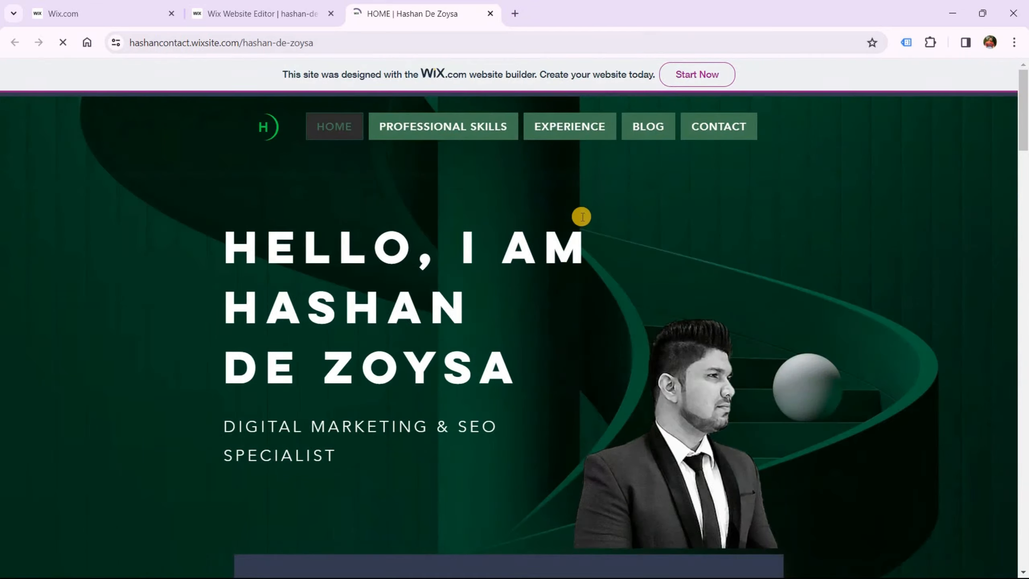
{"action": "left_click", "coordinate": [711, 129]}
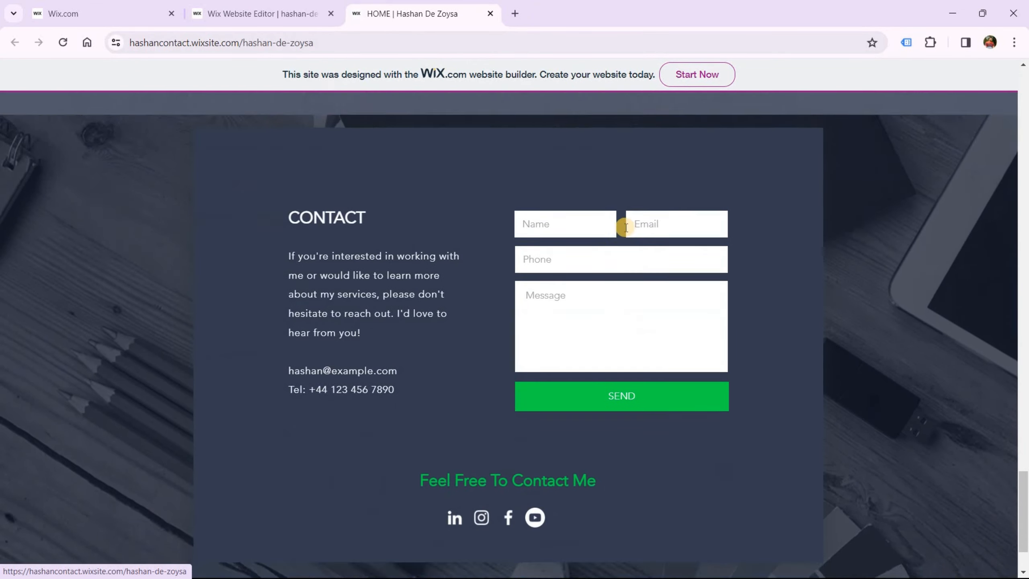
{"action": "left_click_drag", "start_coordinate": [1020, 482], "coordinate": [1007, 65]}
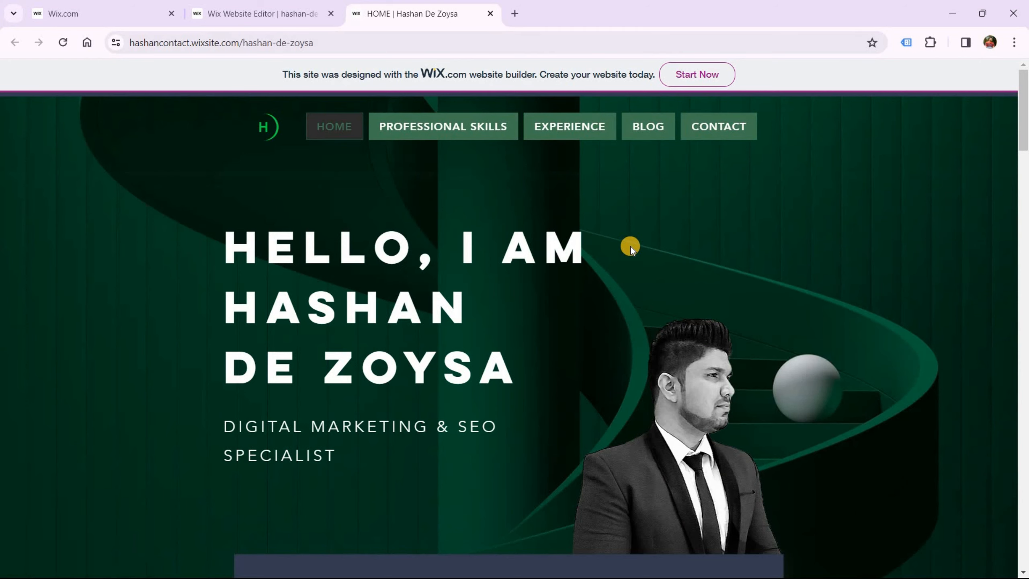
Open the live BLOG page and confirm it shows 'Check back soon' with no posts
{"action": "left_click", "coordinate": [644, 128]}
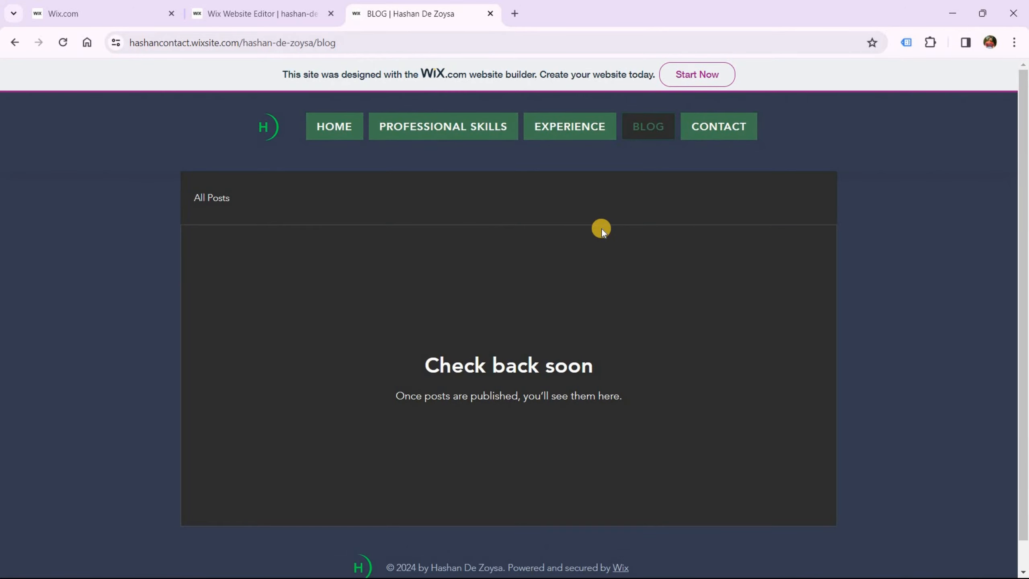
{"action": "scroll", "coordinate": [601, 229], "scroll_direction": "down", "scroll_amount": 1}
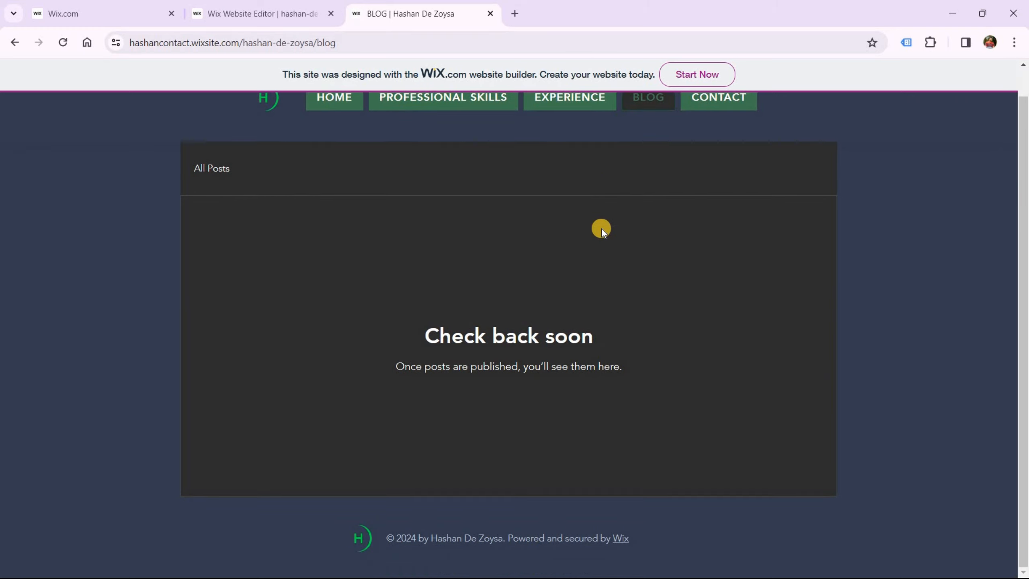
{"action": "scroll", "coordinate": [602, 229], "scroll_direction": "up", "scroll_amount": 1}
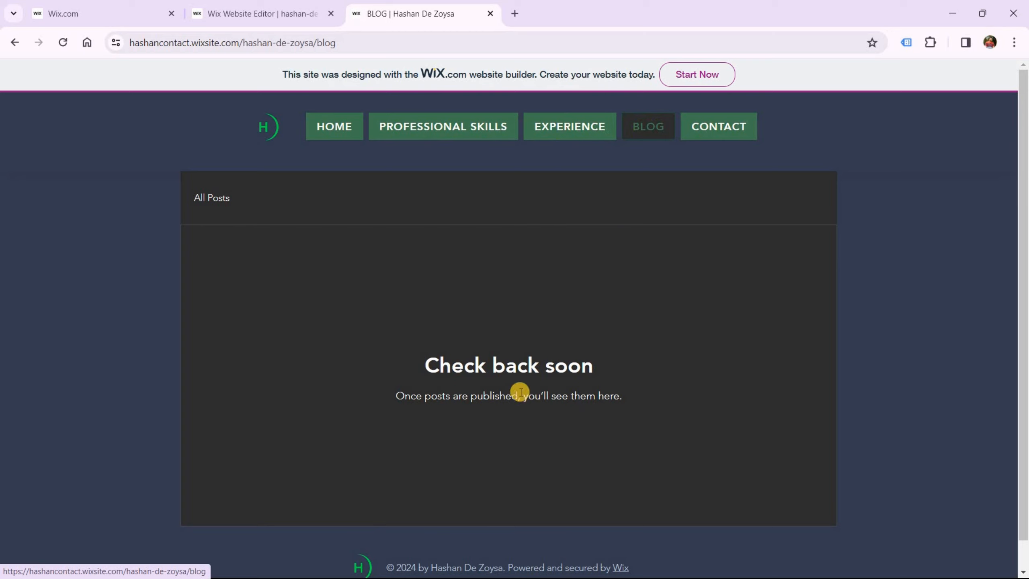
Search Google for 'WIX' in a new tab and follow the Wix.com result to the dashboard
{"action": "left_click", "coordinate": [515, 15]}
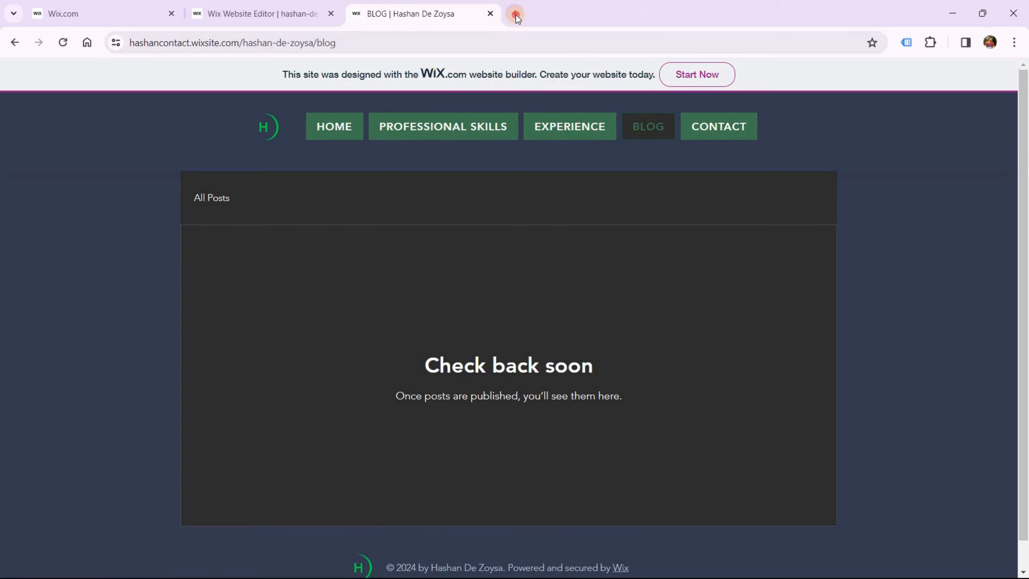
{"action": "type", "text": "WIX"}
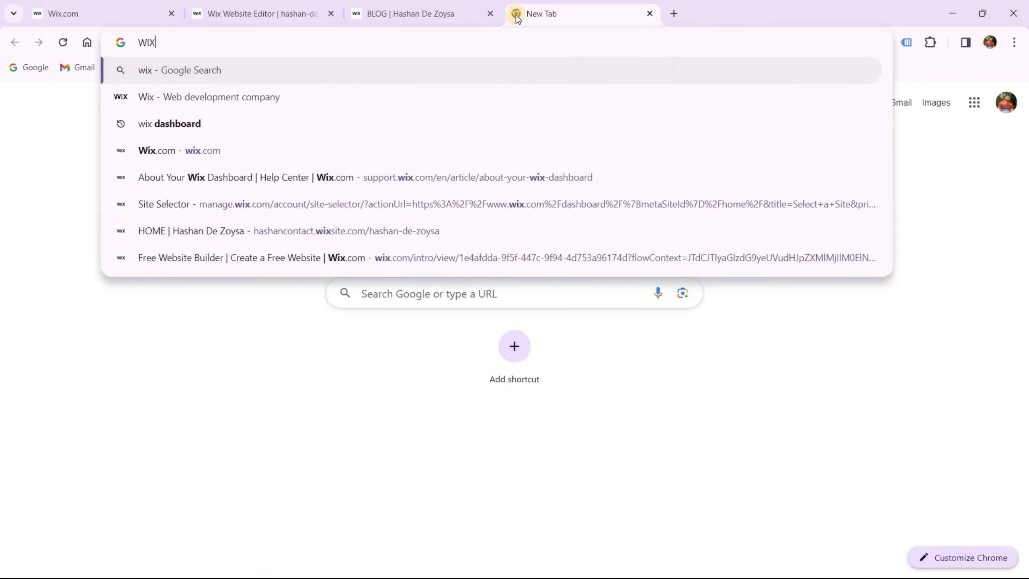
{"action": "key", "text": "Return"}
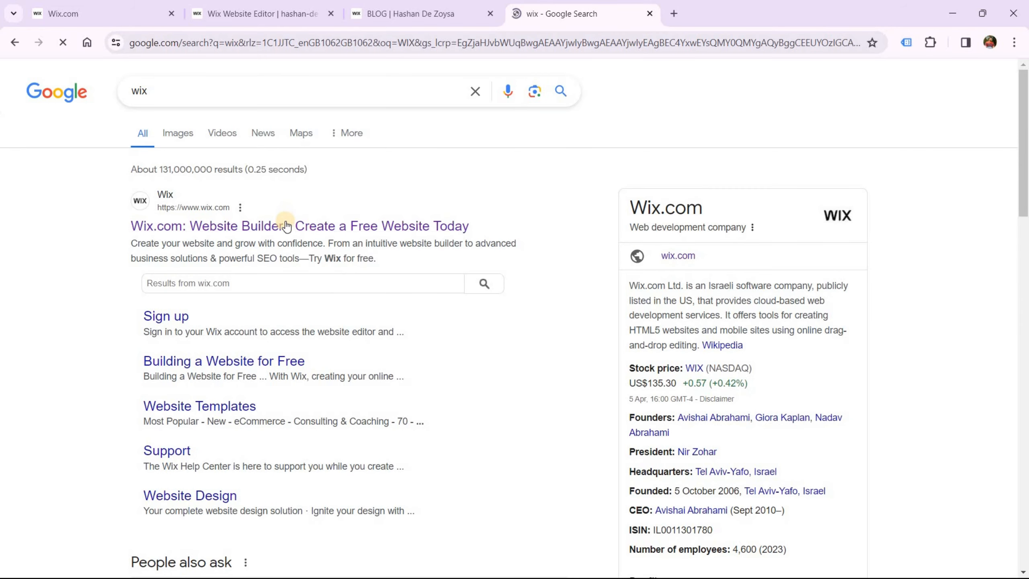
{"action": "left_click", "coordinate": [286, 227]}
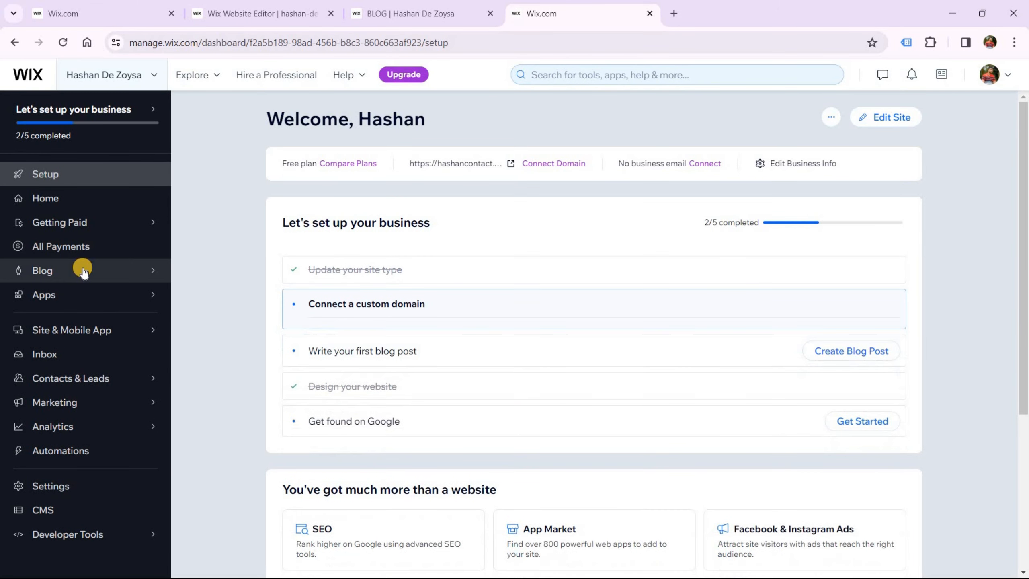
Go to the dashboard's Blog Overview and create a new blank blog post
{"action": "left_click", "coordinate": [91, 272]}
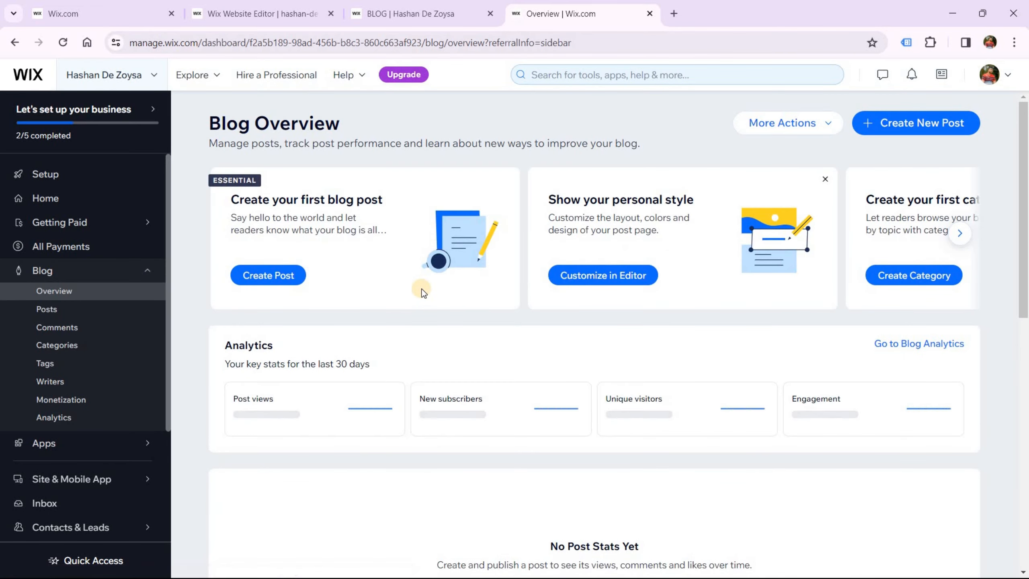
{"action": "scroll", "coordinate": [434, 296], "scroll_direction": "down", "scroll_amount": 6}
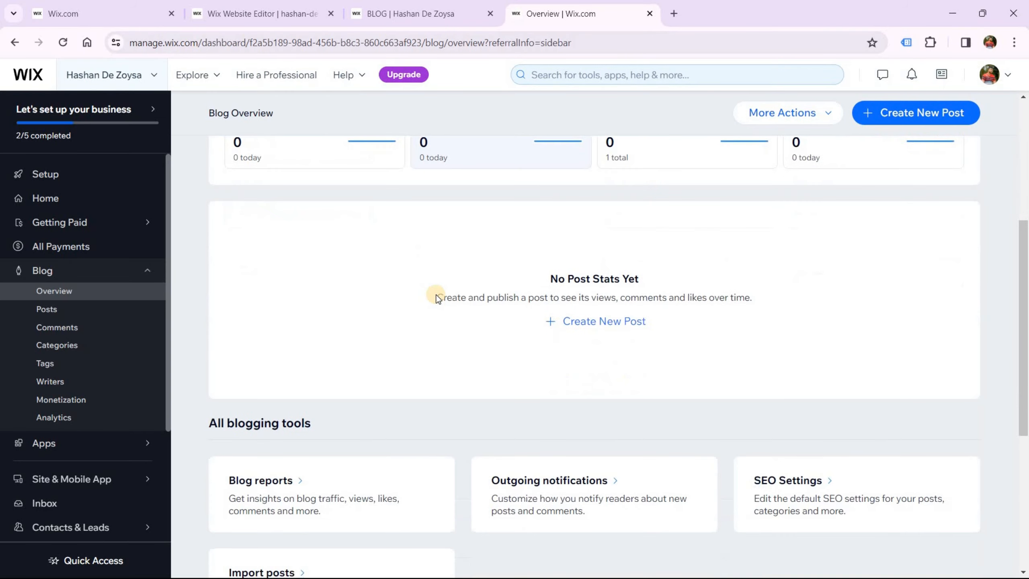
{"action": "scroll", "coordinate": [453, 306], "scroll_direction": "up", "scroll_amount": 2}
{"action": "left_click", "coordinate": [606, 393]}
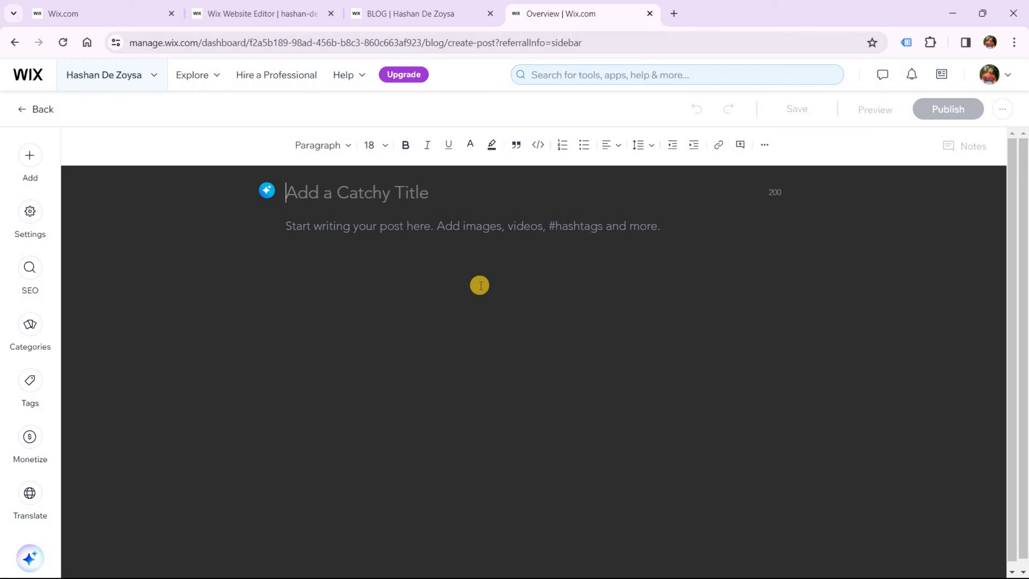
Browse the post editor's SEO, Settings and Add panels, then place the cursor in the post body
{"action": "left_click", "coordinate": [24, 272]}
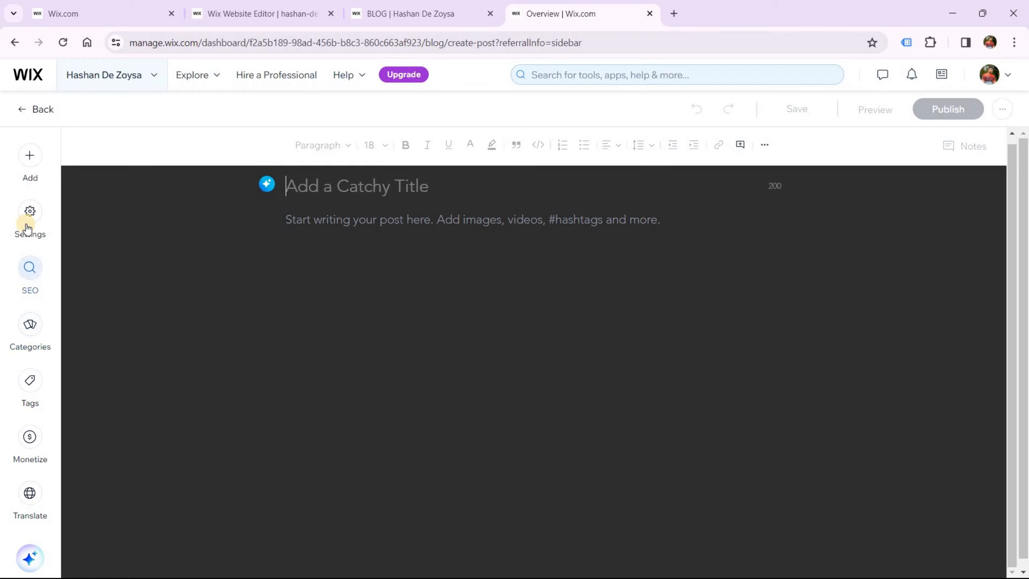
{"action": "left_click", "coordinate": [27, 228]}
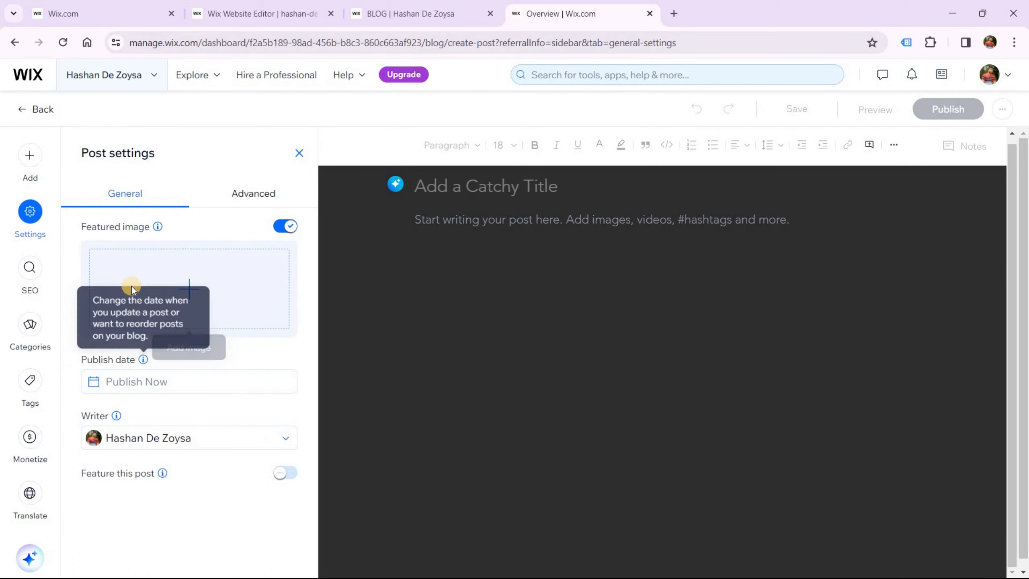
{"action": "left_click", "coordinate": [42, 183]}
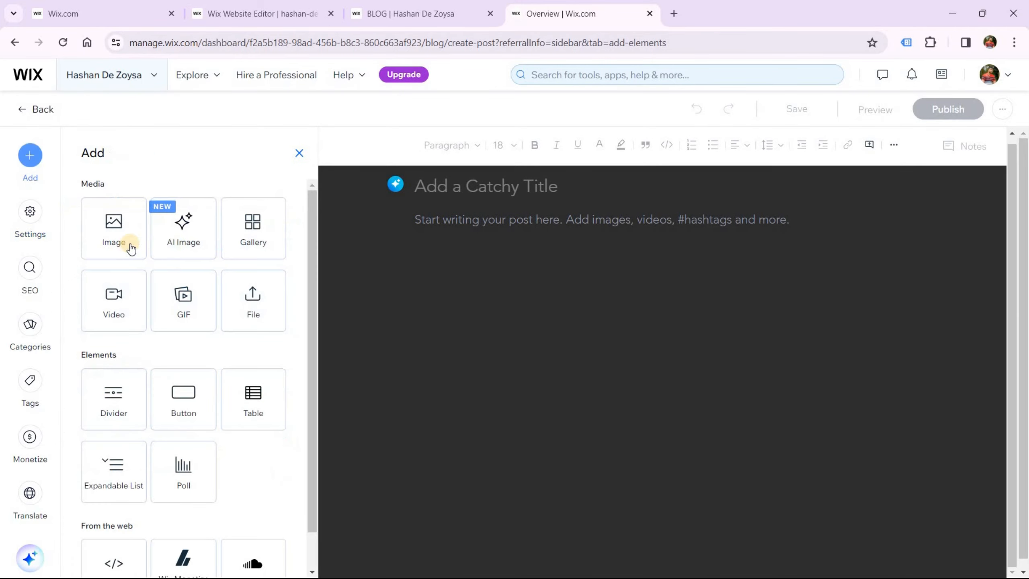
{"action": "left_click", "coordinate": [545, 219]}
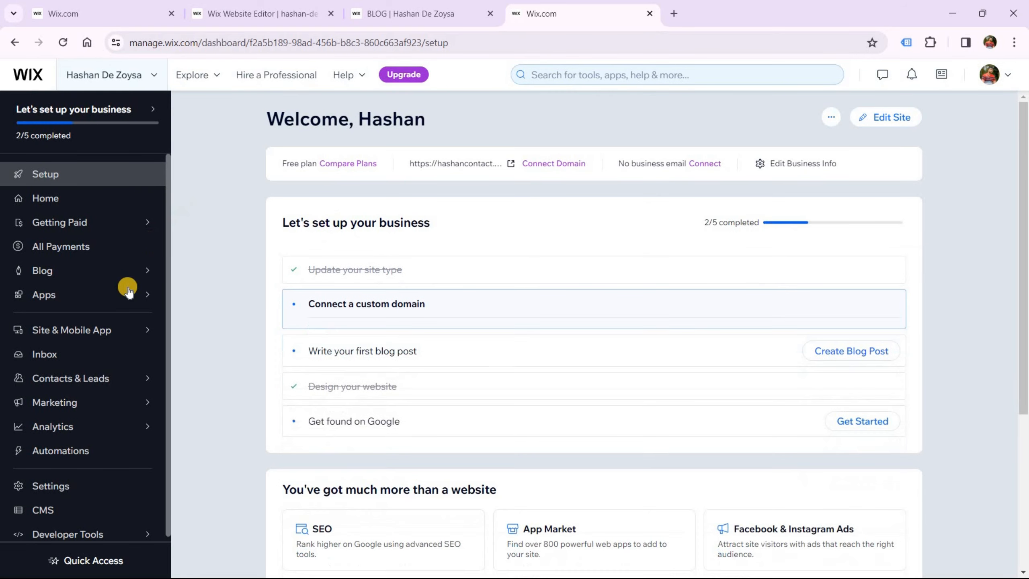
Open and dismiss the account's site list, then close the dashboard tab to return to the live home page
{"action": "mouse_move", "coordinate": [215, 307]}
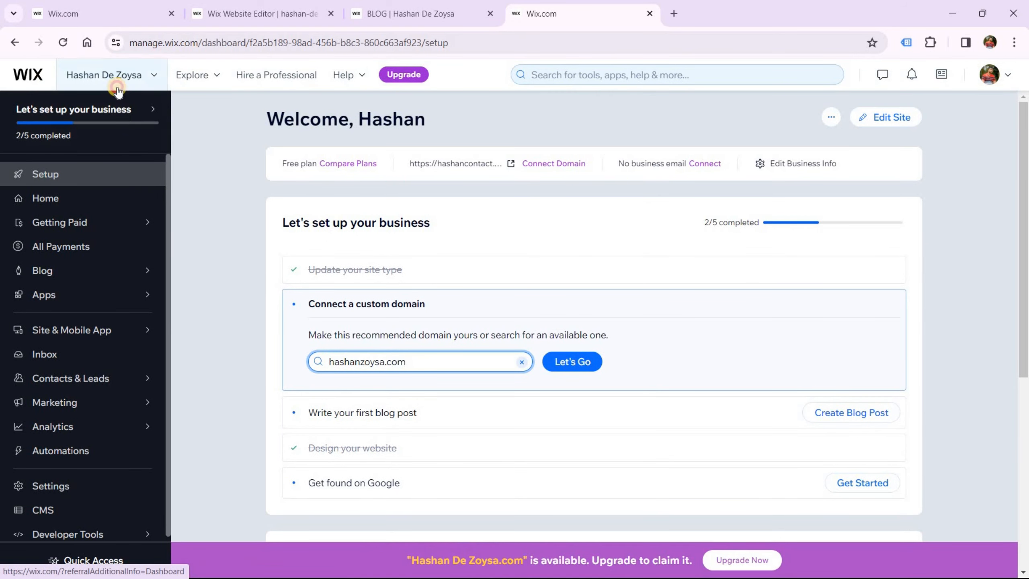
{"action": "left_click", "coordinate": [134, 77]}
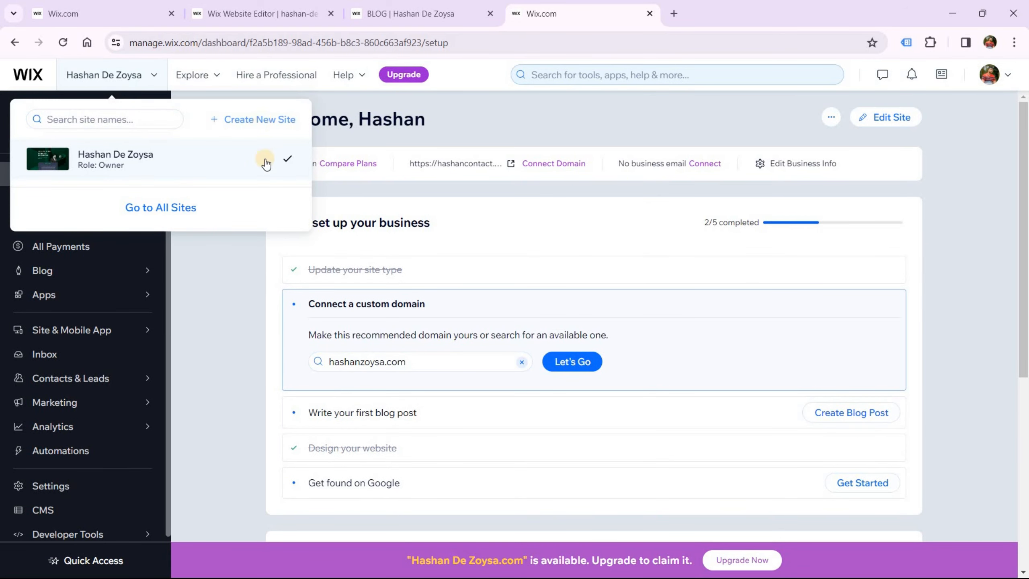
{"action": "left_click", "coordinate": [371, 142]}
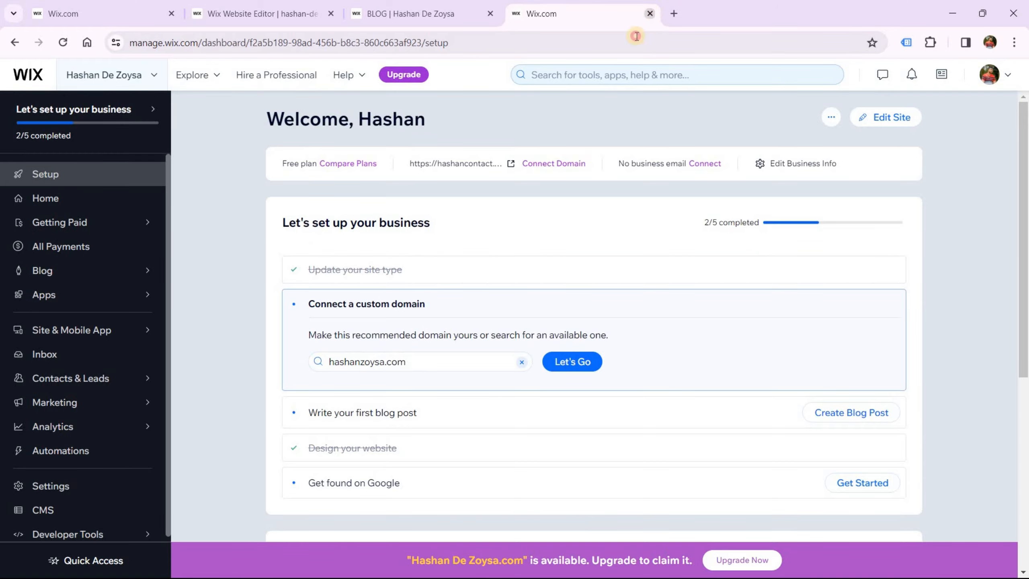
{"action": "left_click", "coordinate": [649, 13]}
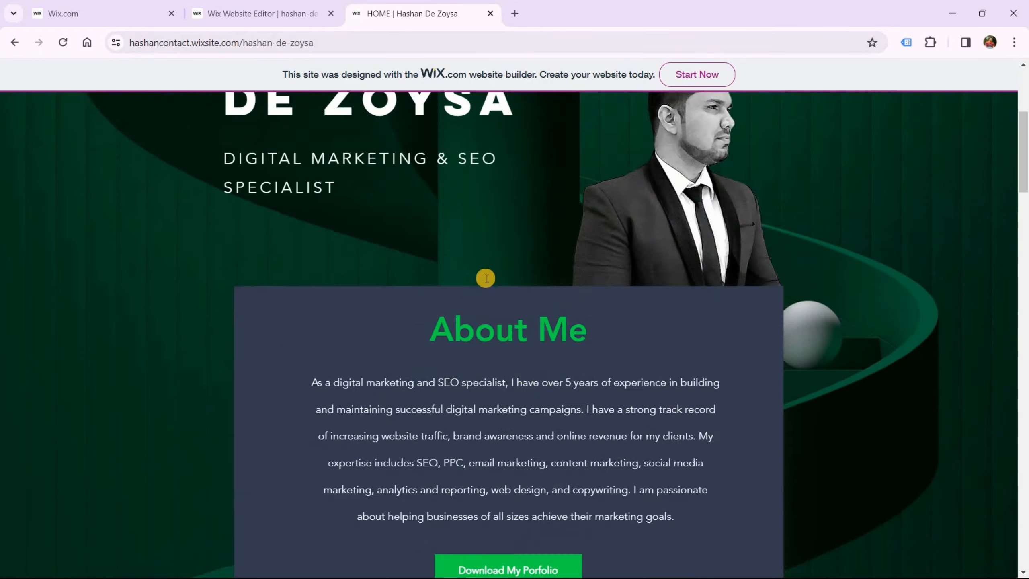
{"action": "scroll", "coordinate": [878, 301], "scroll_direction": "down", "scroll_amount": 10}
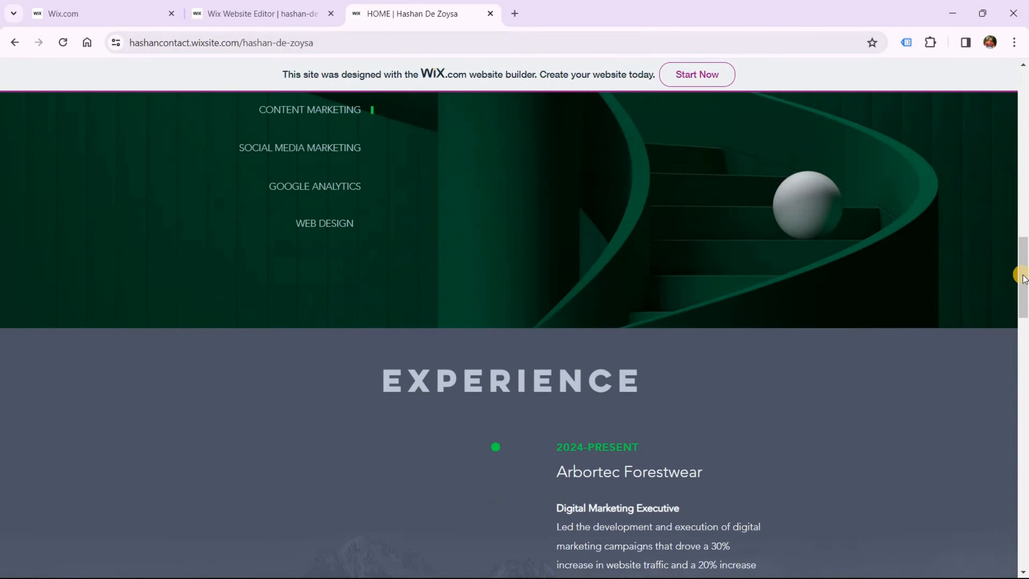
Scroll the live page to the top and choose Inspect from its context menu to open DevTools
{"action": "left_click_drag", "start_coordinate": [1023, 276], "coordinate": [1013, 86]}
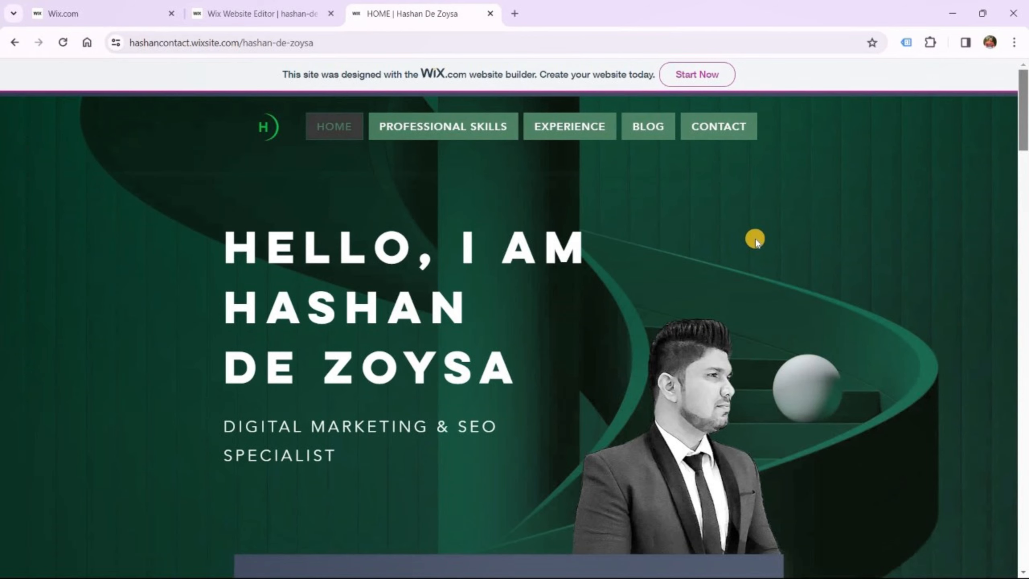
{"action": "left_click", "coordinate": [755, 240]}
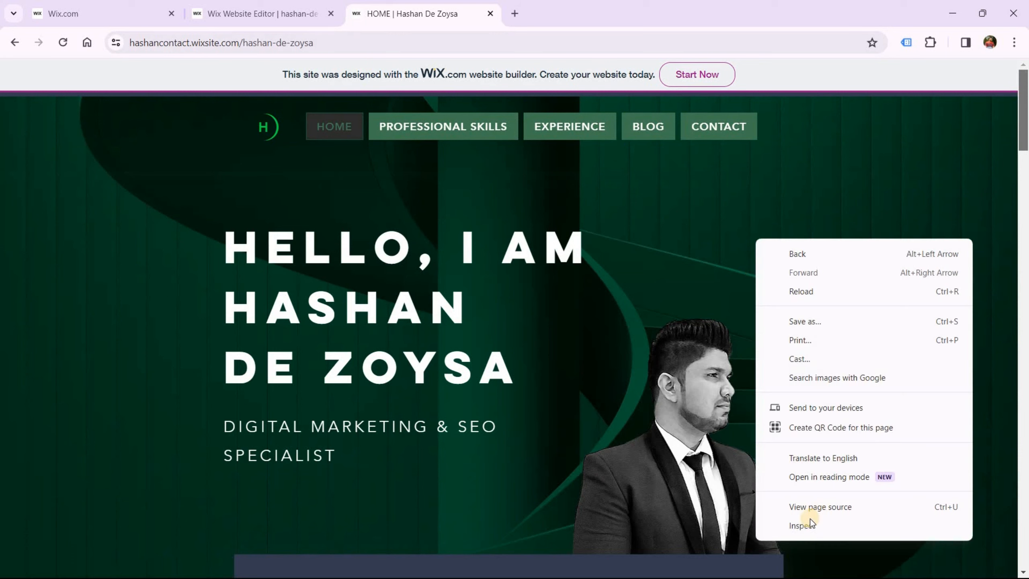
{"action": "left_click", "coordinate": [659, 446]}
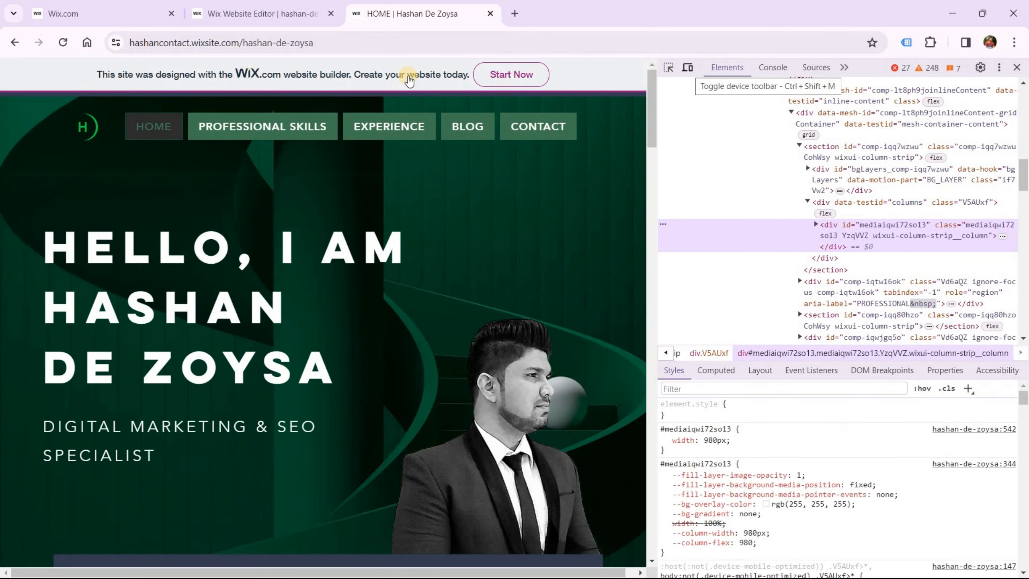
Switch the published home page to a device preview at iPhone 14 Pro Max size
{"action": "left_click", "coordinate": [687, 68]}
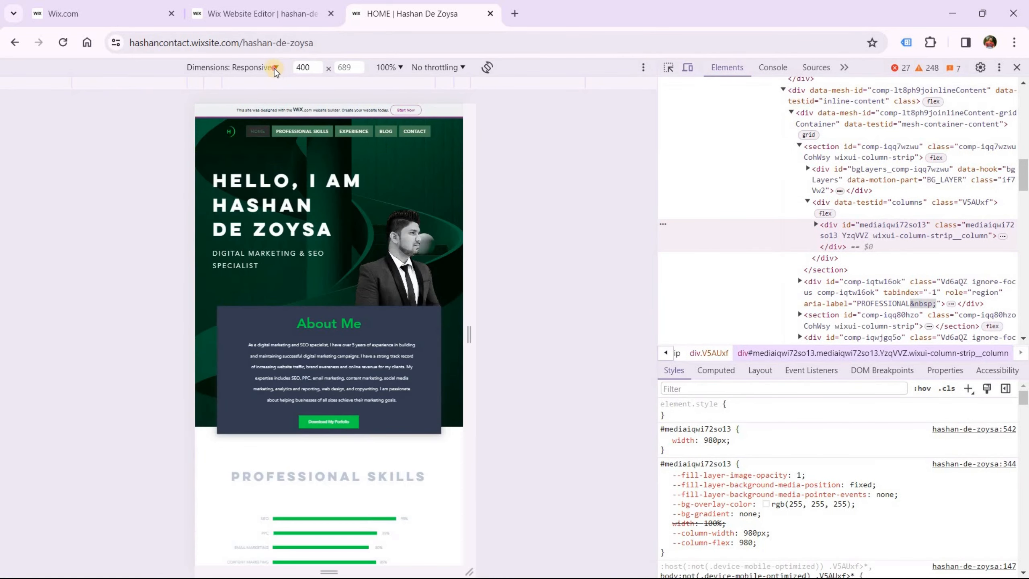
{"action": "left_click", "coordinate": [251, 68]}
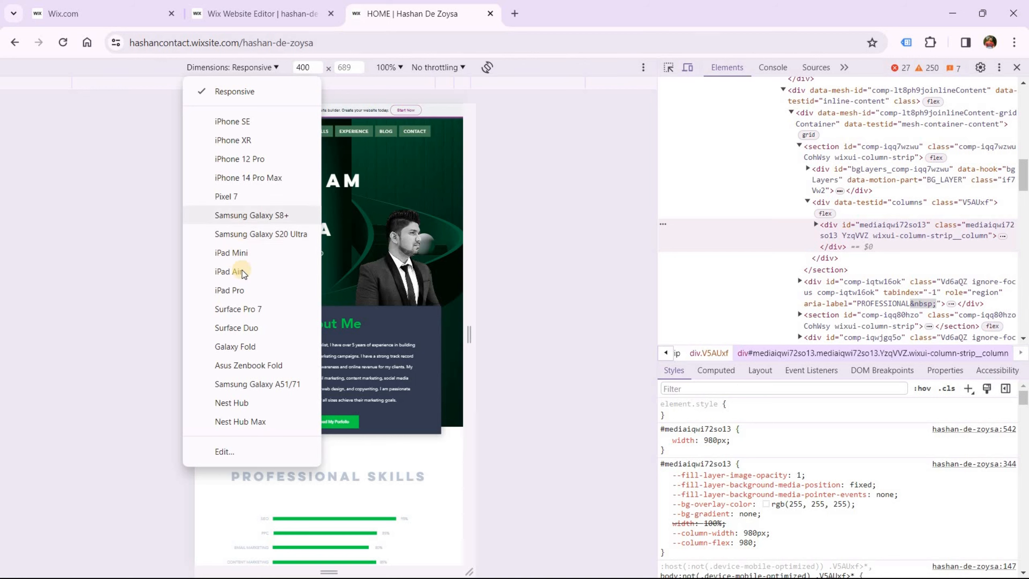
{"action": "left_click", "coordinate": [246, 177]}
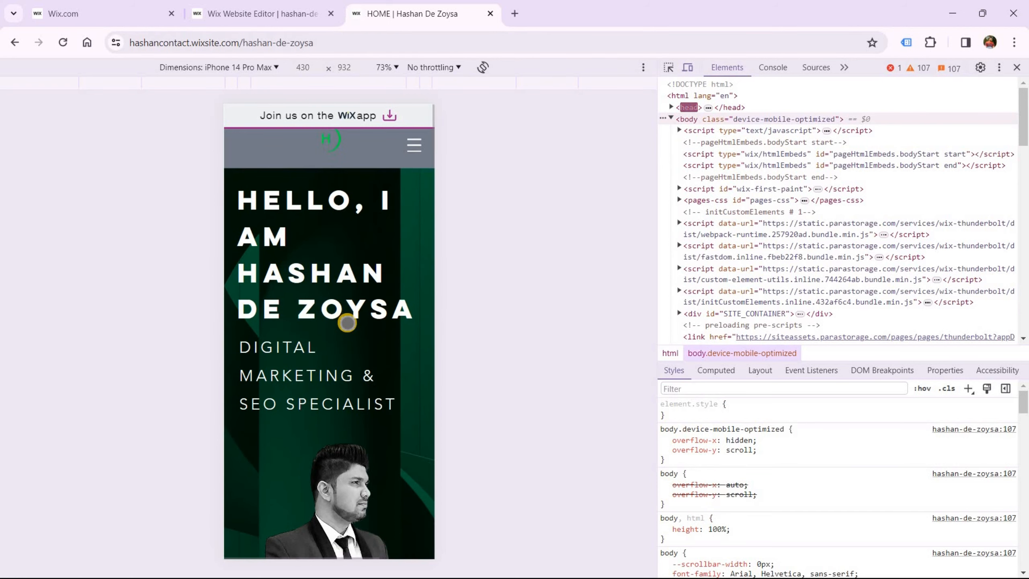
Scroll the mobile preview down to the Experience section, then close the live site tab
{"action": "scroll", "coordinate": [343, 427], "scroll_direction": "down", "scroll_amount": 10}
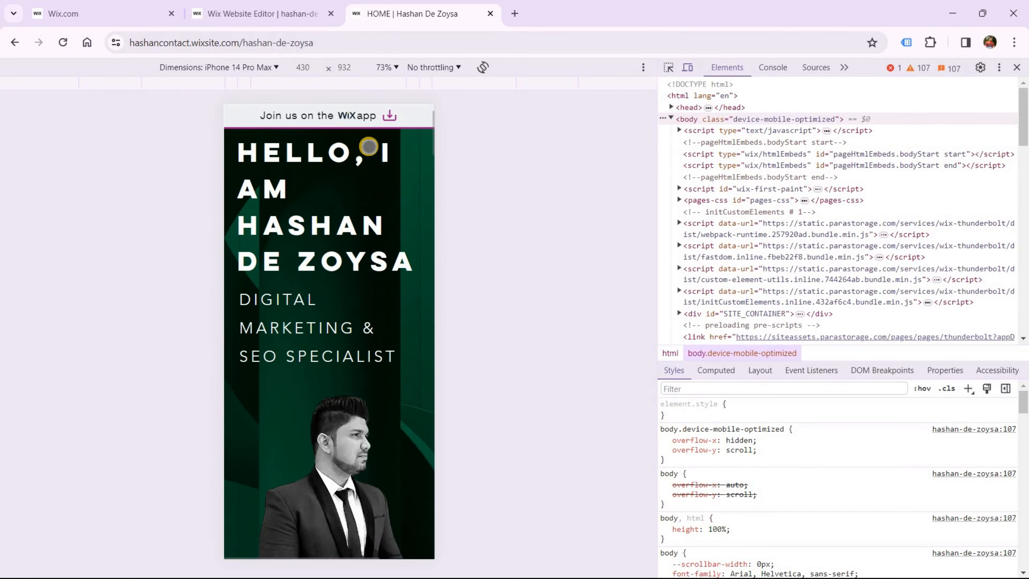
{"action": "scroll", "coordinate": [344, 428], "scroll_direction": "down", "scroll_amount": 15}
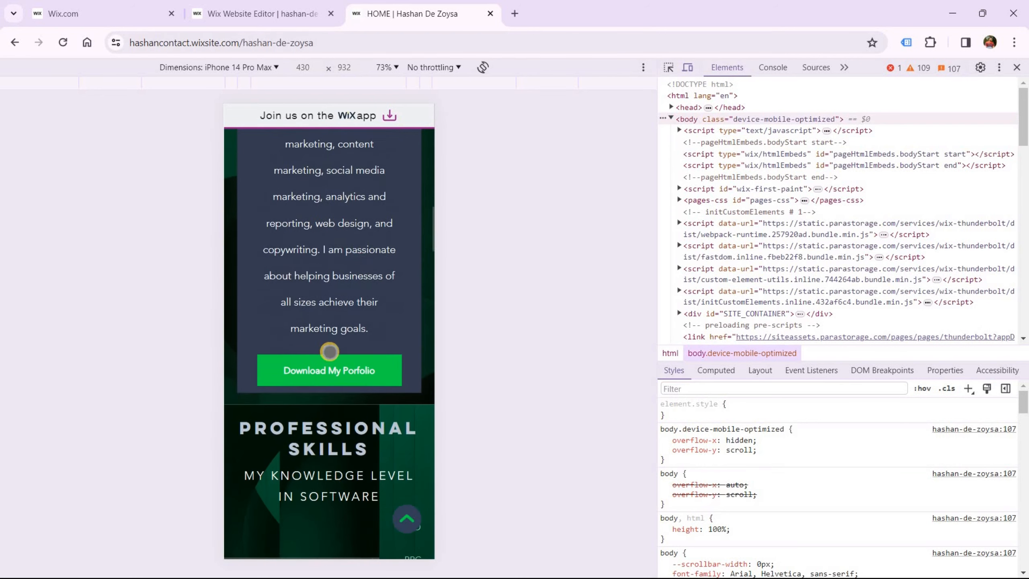
{"action": "scroll", "coordinate": [356, 338], "scroll_direction": "down", "scroll_amount": 5}
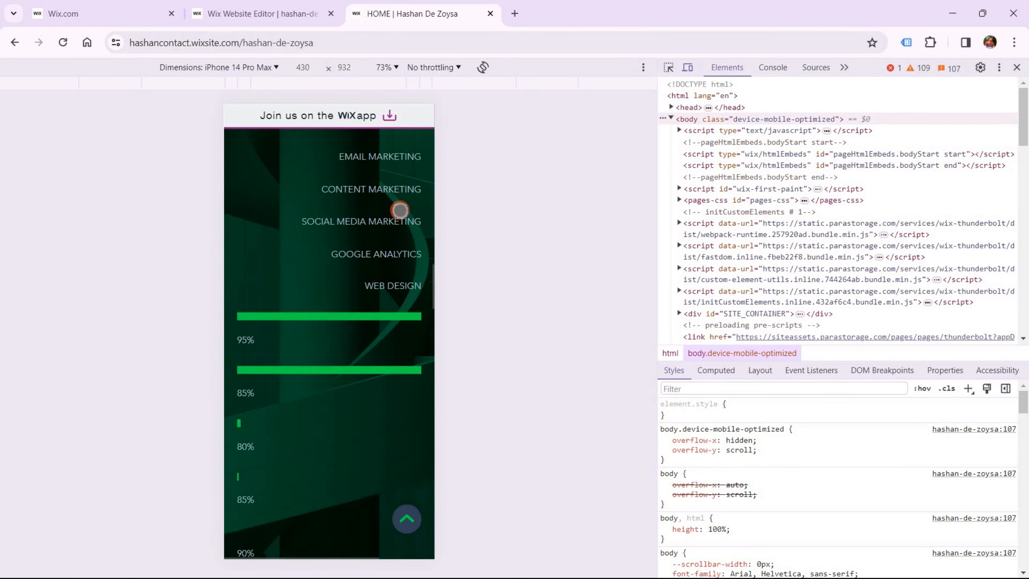
{"action": "scroll", "coordinate": [341, 376], "scroll_direction": "down", "scroll_amount": 12}
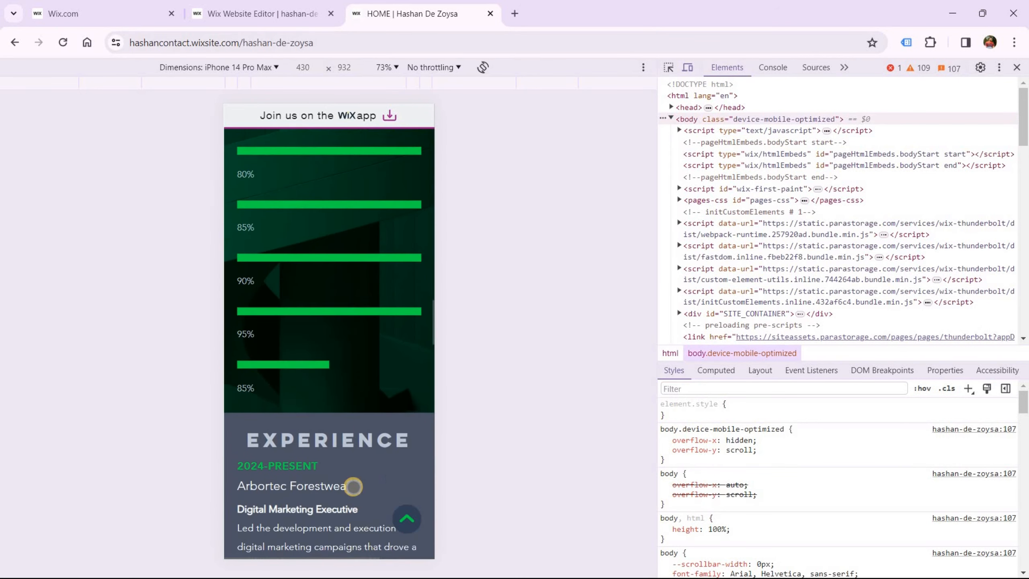
{"action": "scroll", "coordinate": [370, 342], "scroll_direction": "down", "scroll_amount": 14}
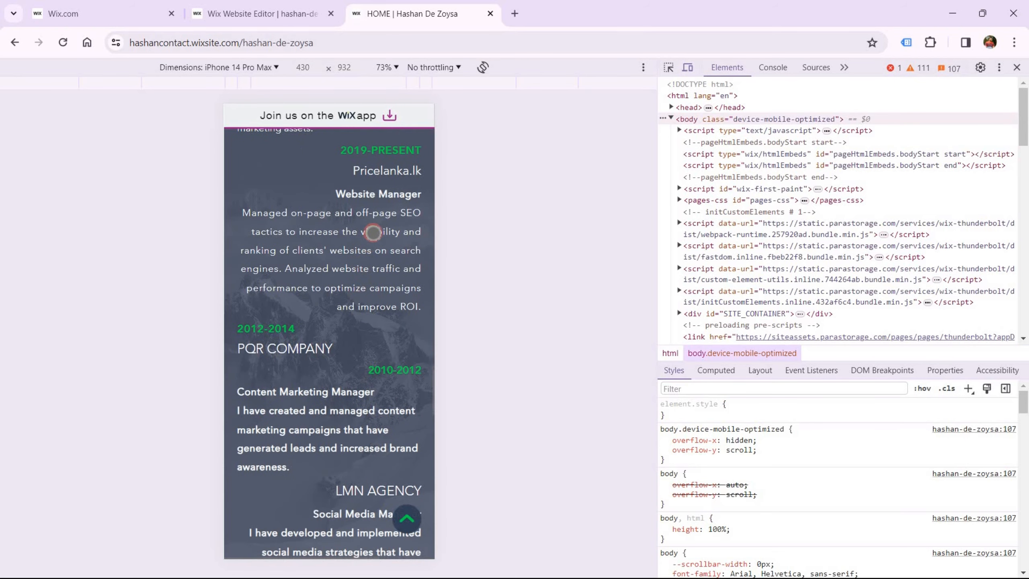
{"action": "scroll", "coordinate": [354, 251], "scroll_direction": "down", "scroll_amount": 3}
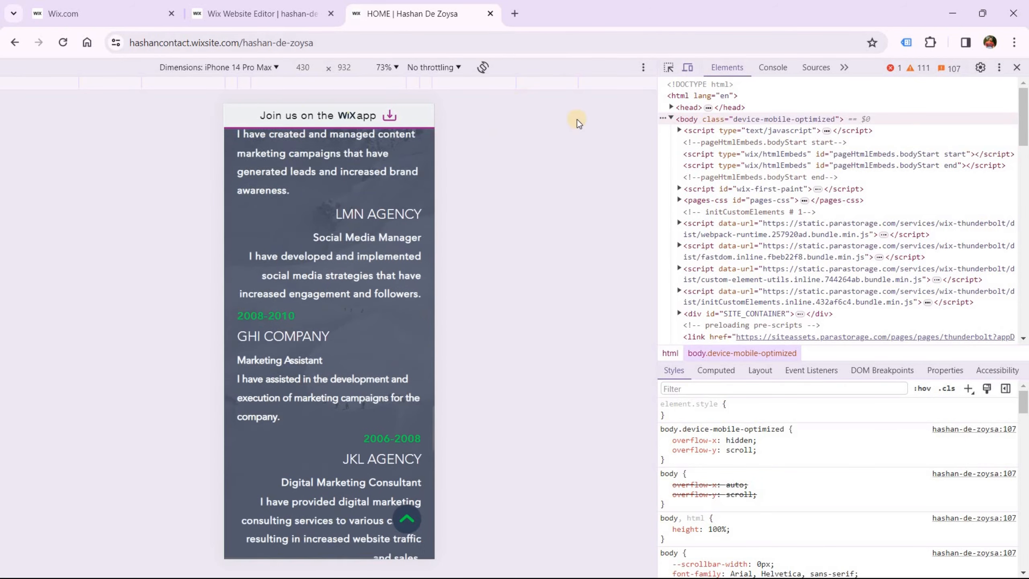
{"action": "key", "text": "ctrl+w"}
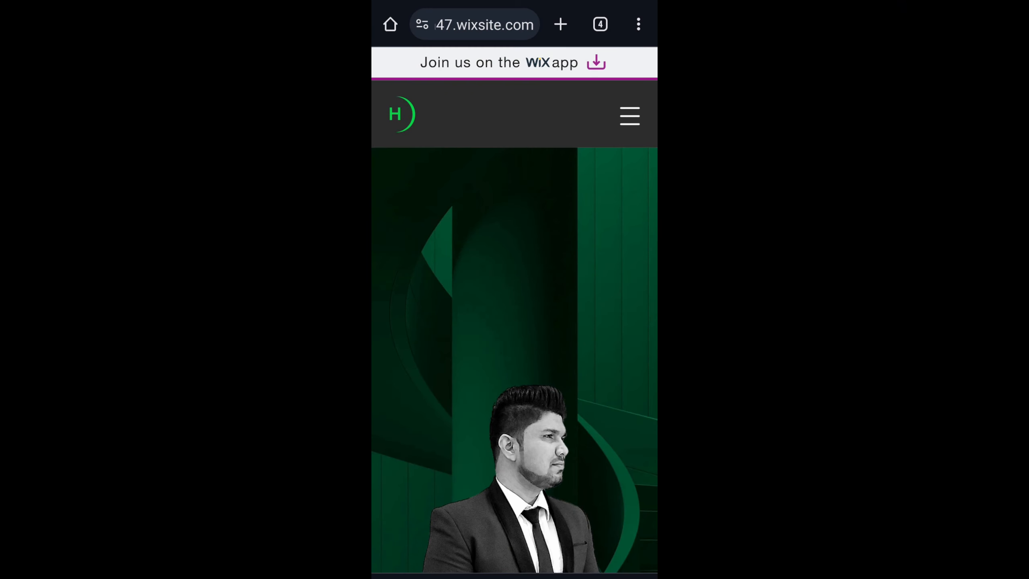
{"action": "left_click_drag", "start_coordinate": [611, 386], "coordinate": [632, 165]}
{"action": "left_click_drag", "start_coordinate": [623, 425], "coordinate": [637, 151]}
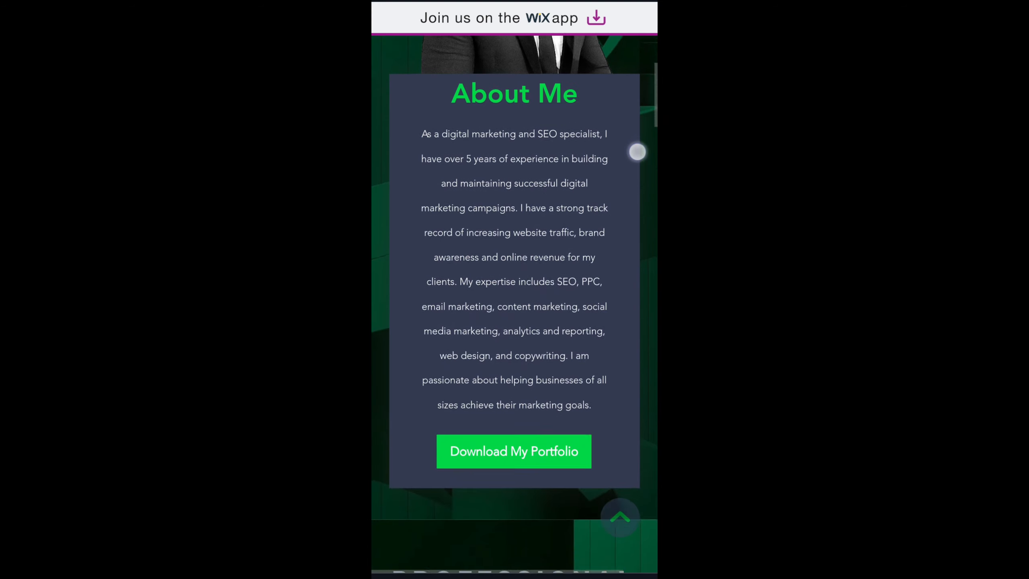
{"action": "left_click_drag", "start_coordinate": [636, 379], "coordinate": [635, 152]}
{"action": "left_click_drag", "start_coordinate": [619, 405], "coordinate": [625, 197]}
{"action": "left_click_drag", "start_coordinate": [620, 430], "coordinate": [619, 166]}
{"action": "left_click_drag", "start_coordinate": [618, 399], "coordinate": [631, 69]}
{"action": "left_click_drag", "start_coordinate": [618, 431], "coordinate": [617, 171]}
{"action": "left_click_drag", "start_coordinate": [587, 432], "coordinate": [621, 125]}
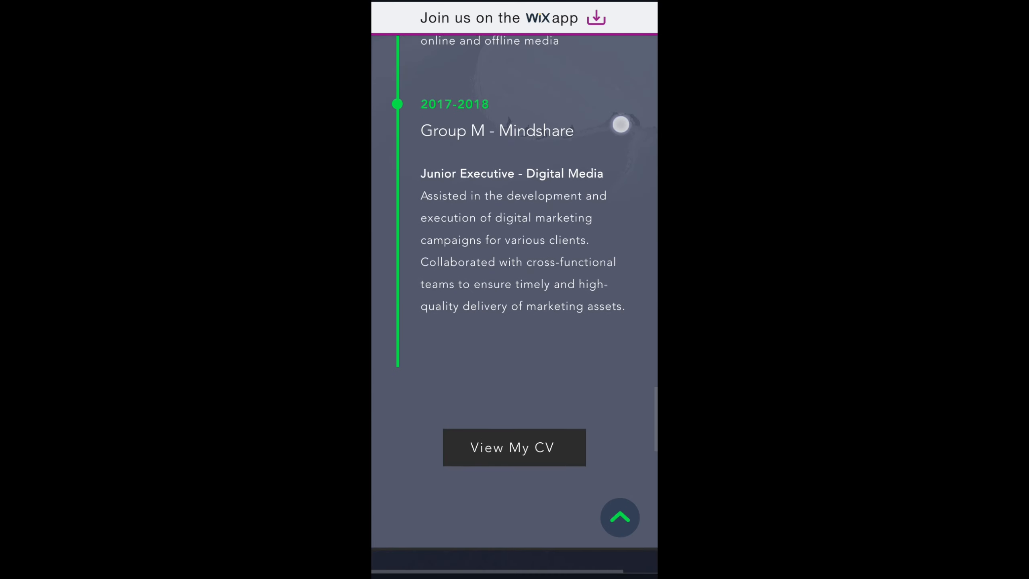
{"action": "left_click_drag", "start_coordinate": [585, 434], "coordinate": [624, 114]}
{"action": "left_click_drag", "start_coordinate": [597, 322], "coordinate": [629, 69]}
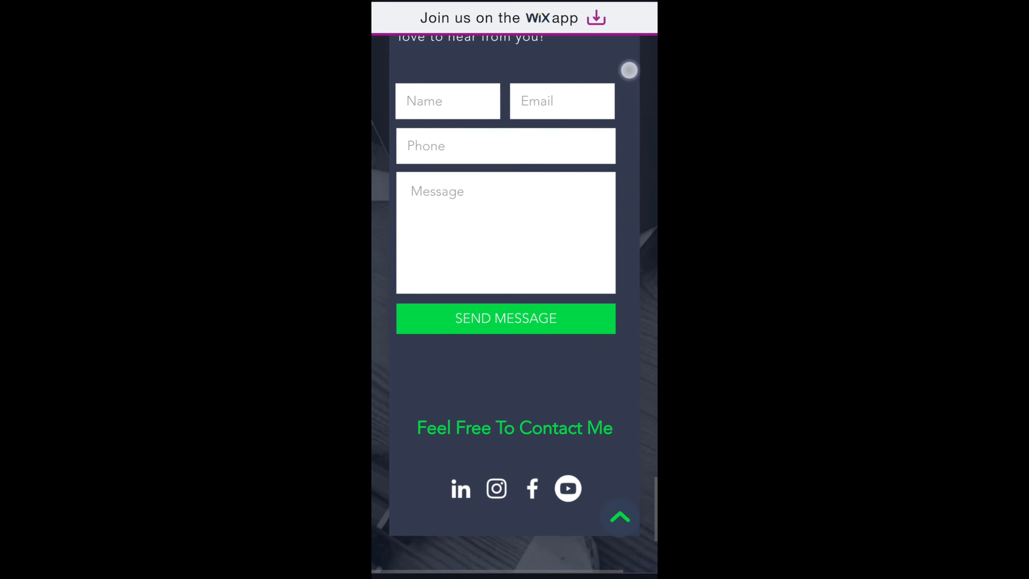
{"action": "left_click_drag", "start_coordinate": [618, 417], "coordinate": [619, 556]}
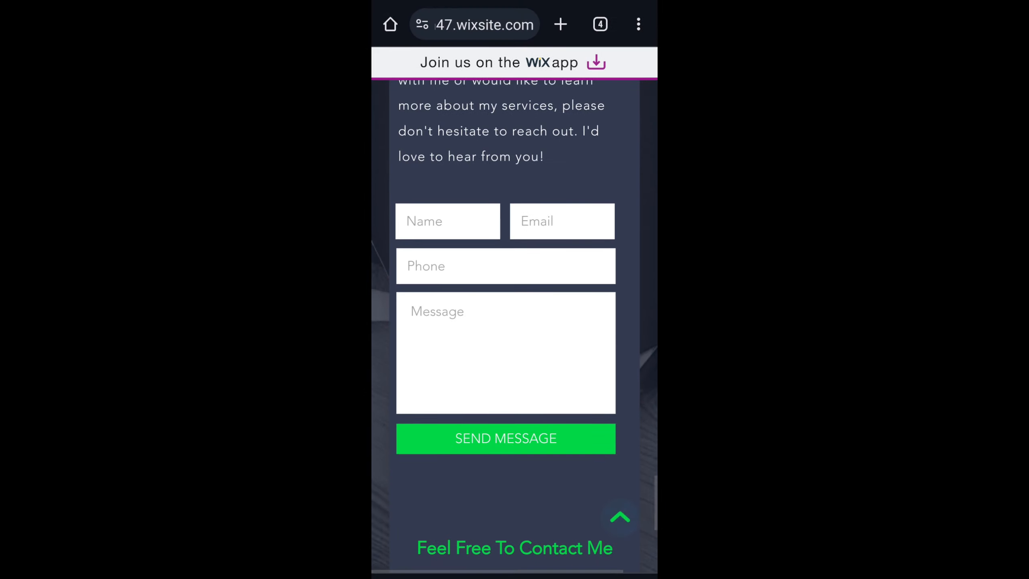
{"action": "left_click", "coordinate": [619, 517]}
{"action": "left_click", "coordinate": [629, 116]}
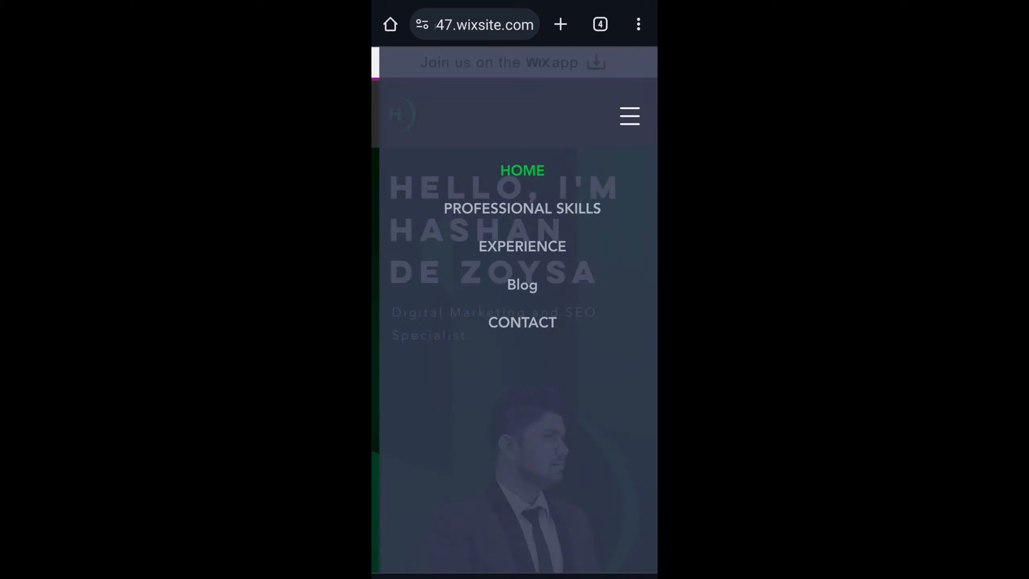
{"action": "left_click", "coordinate": [629, 116]}
{"action": "left_click_drag", "start_coordinate": [623, 429], "coordinate": [628, 391]}
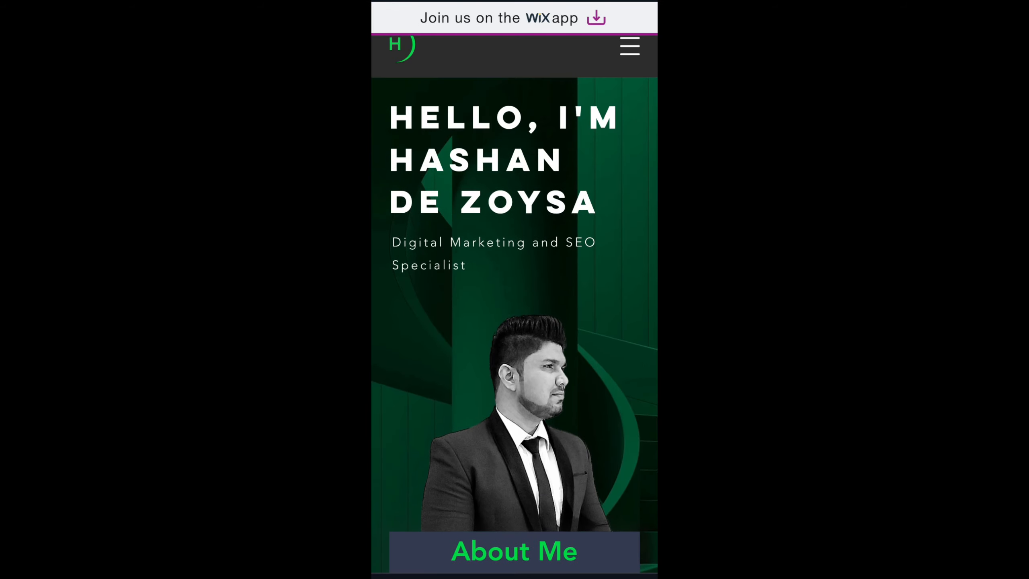
{"action": "left_click_drag", "start_coordinate": [613, 292], "coordinate": [613, 360]}
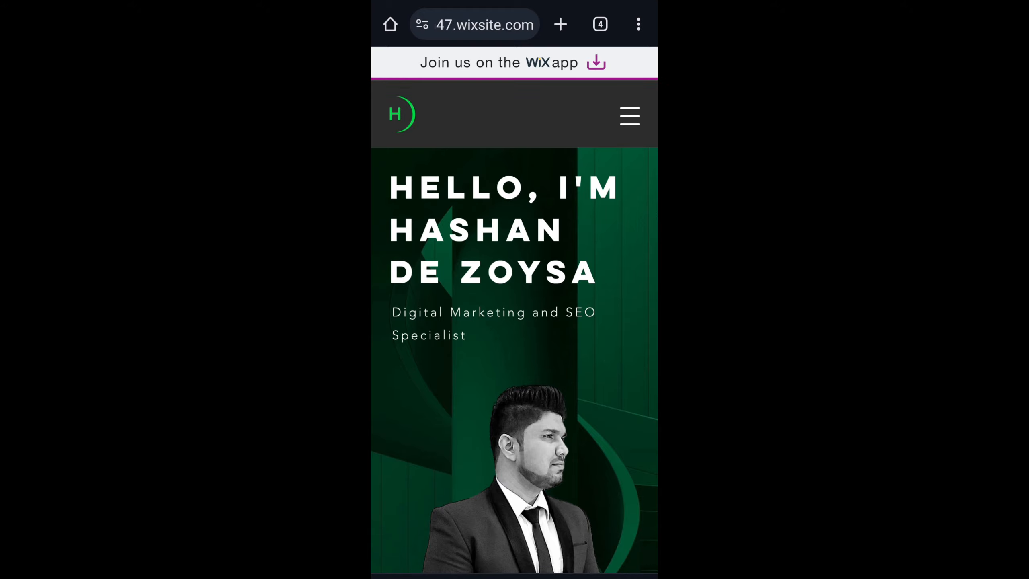